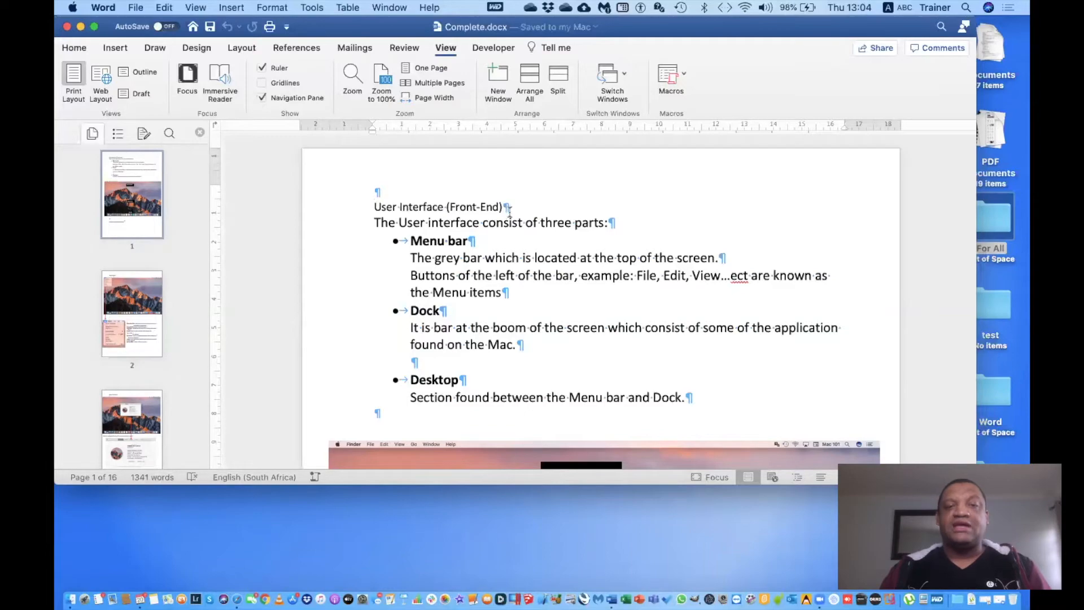
Step: Show the list of paragraph styles beside the document and enlarge the document window to make more room
{"action": "scroll", "coordinate": [507, 277], "scroll_direction": "down", "scroll_amount": 15}
{"action": "scroll", "coordinate": [507, 277], "scroll_direction": "up", "scroll_amount": 5}
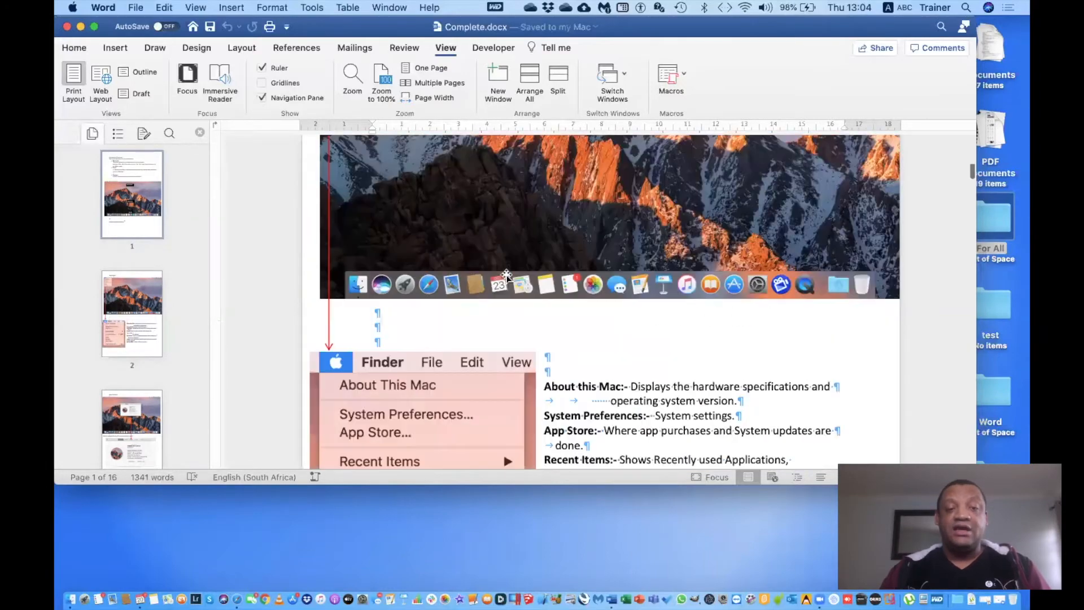
{"action": "scroll", "coordinate": [507, 277], "scroll_direction": "up", "scroll_amount": 8}
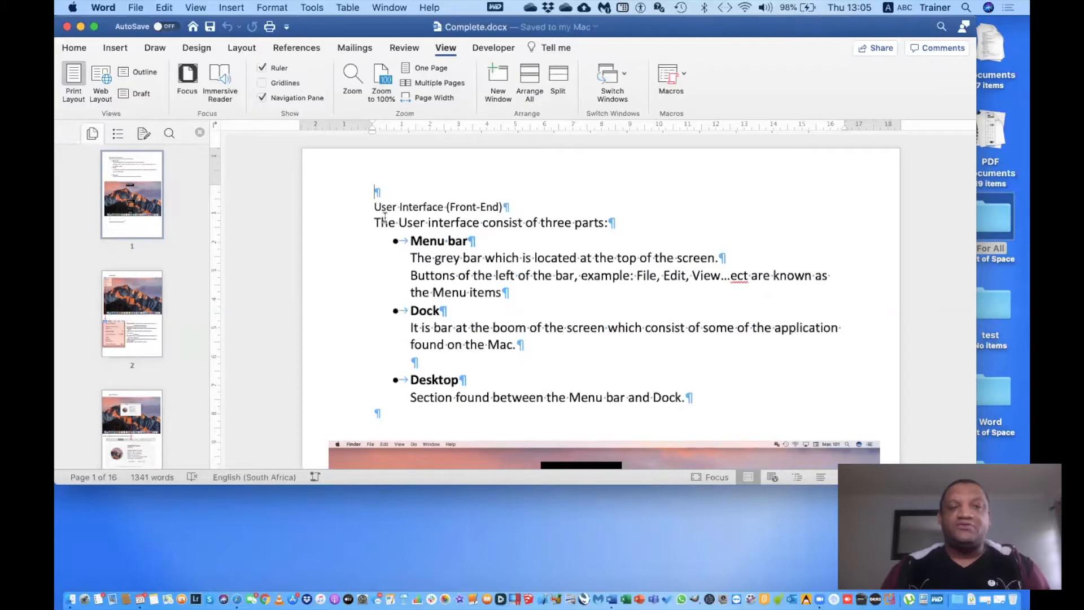
{"action": "left_click", "coordinate": [70, 51]}
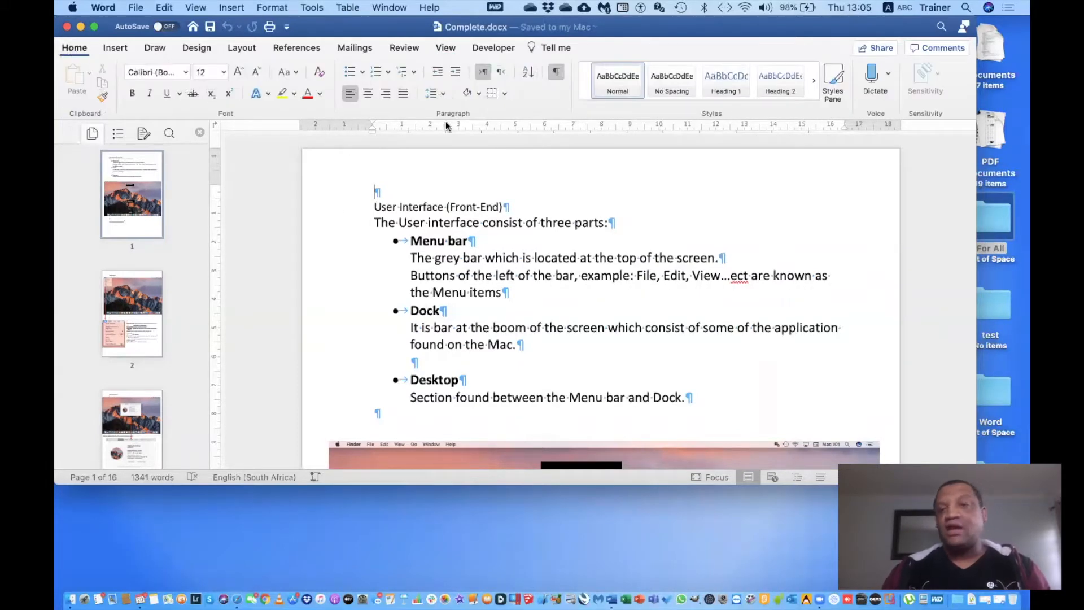
{"action": "left_click", "coordinate": [837, 80]}
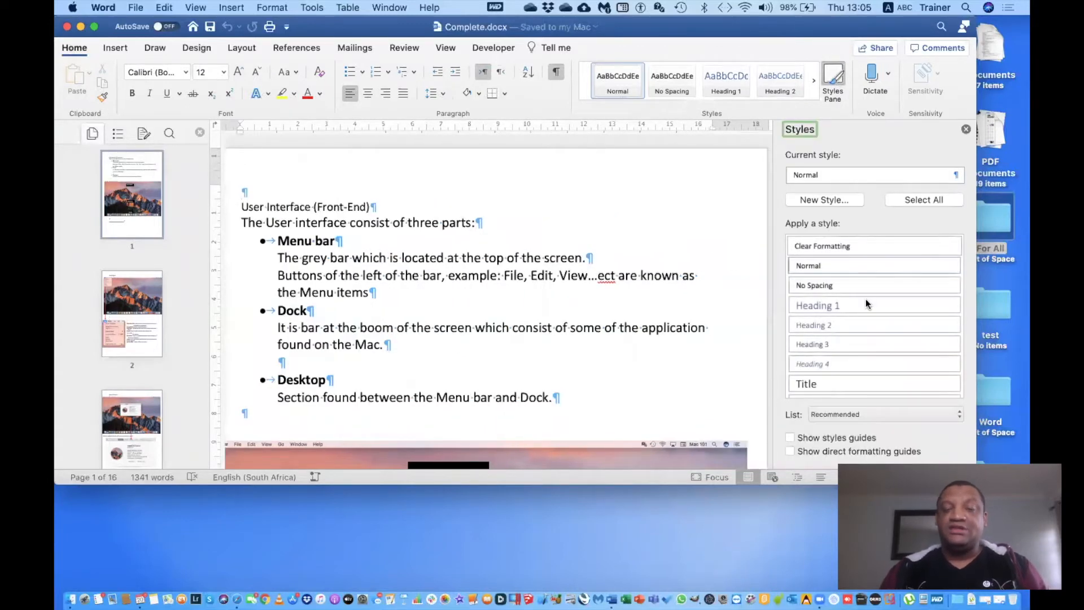
{"action": "left_click_drag", "start_coordinate": [976, 484], "coordinate": [1030, 590]}
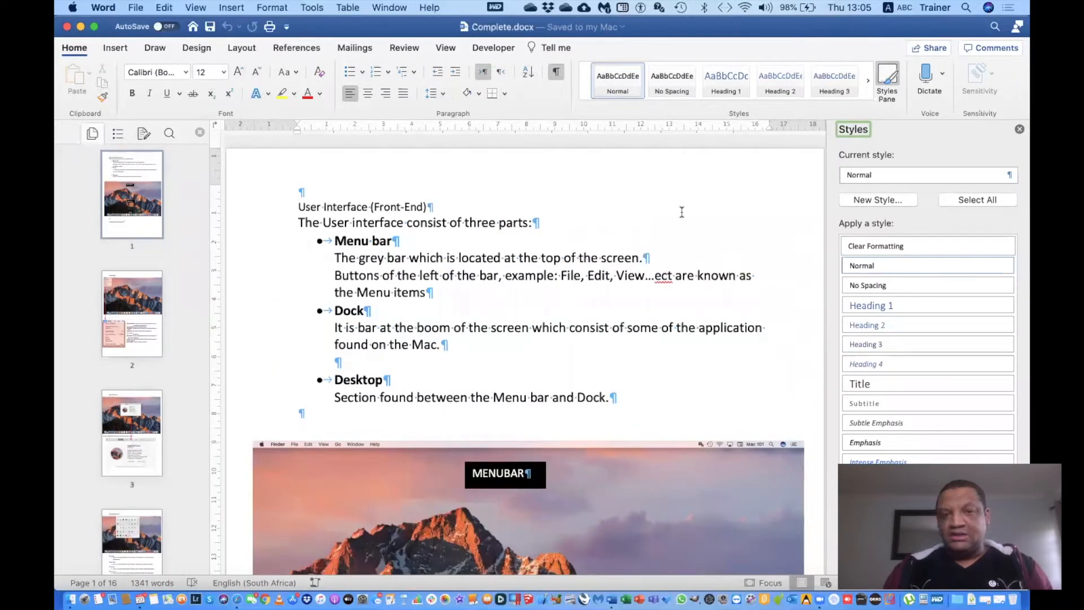
Step: Format the "User Interface (Front-End)" heading on the first page as 18 pt bold
{"action": "scroll", "coordinate": [681, 212], "scroll_direction": "down", "scroll_amount": 2}
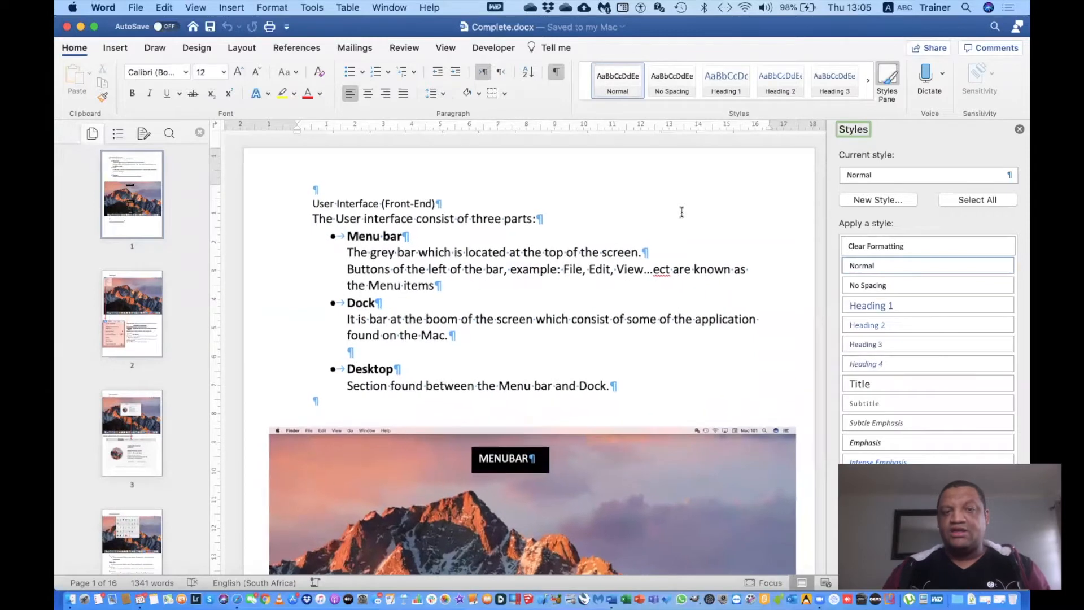
{"action": "left_click_drag", "start_coordinate": [308, 203], "coordinate": [429, 202]}
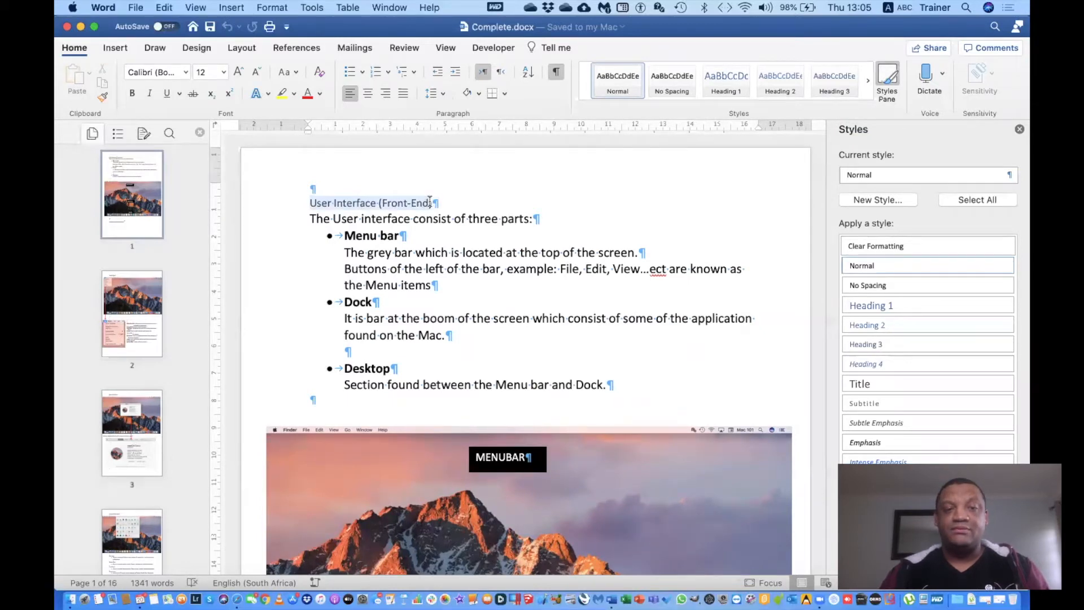
{"action": "left_click_drag", "start_coordinate": [429, 203], "coordinate": [432, 202]}
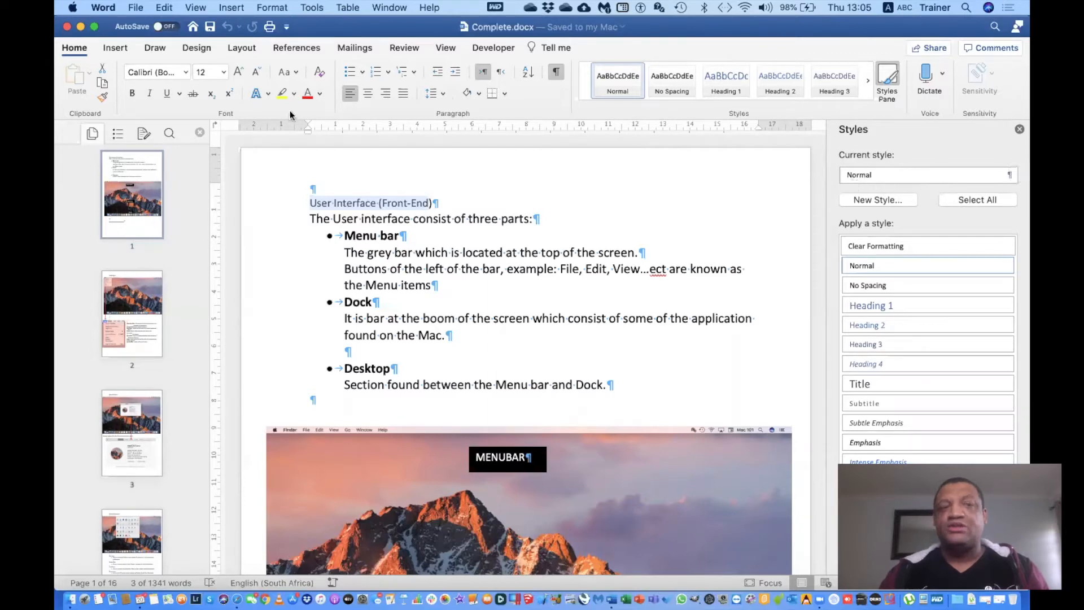
{"action": "left_click", "coordinate": [224, 72]}
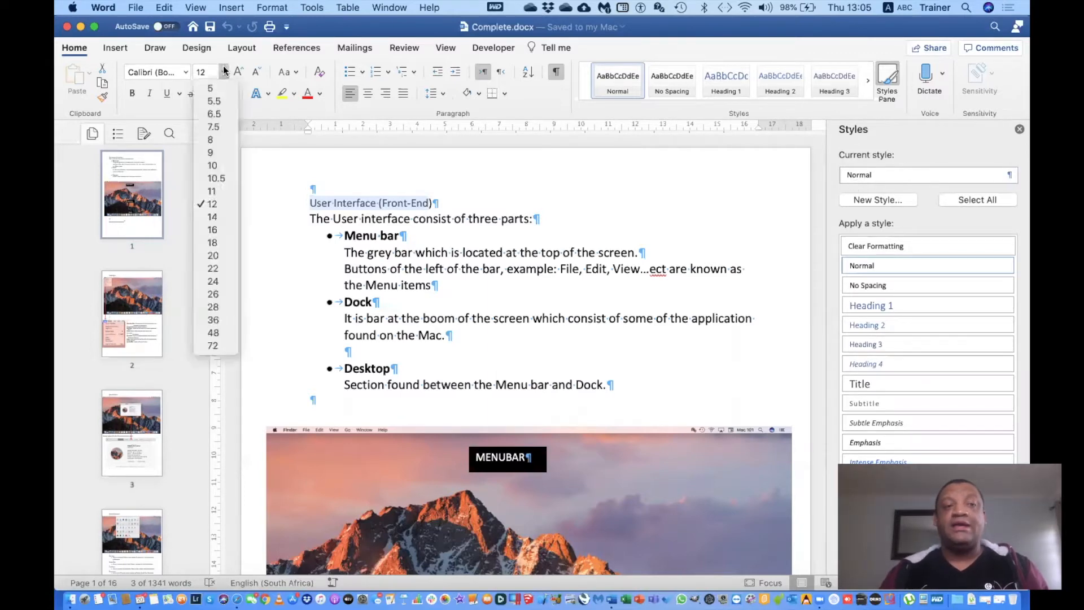
{"action": "left_click", "coordinate": [222, 239]}
{"action": "left_click", "coordinate": [131, 95]}
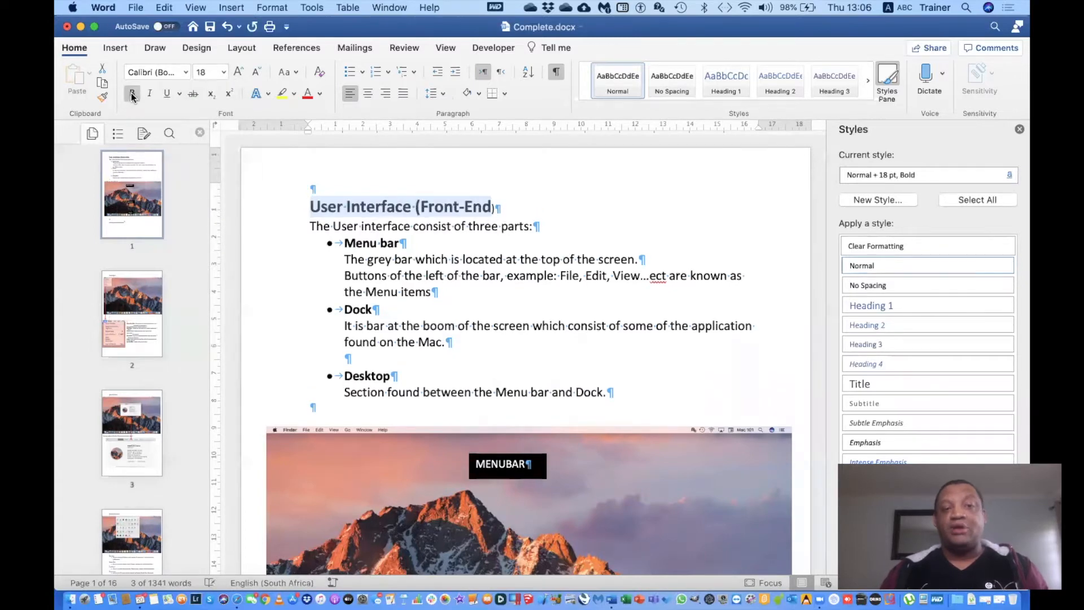
Step: Create a new paragraph style named "Section Header" from the formatting of the selected heading
{"action": "left_click", "coordinate": [1013, 176]}
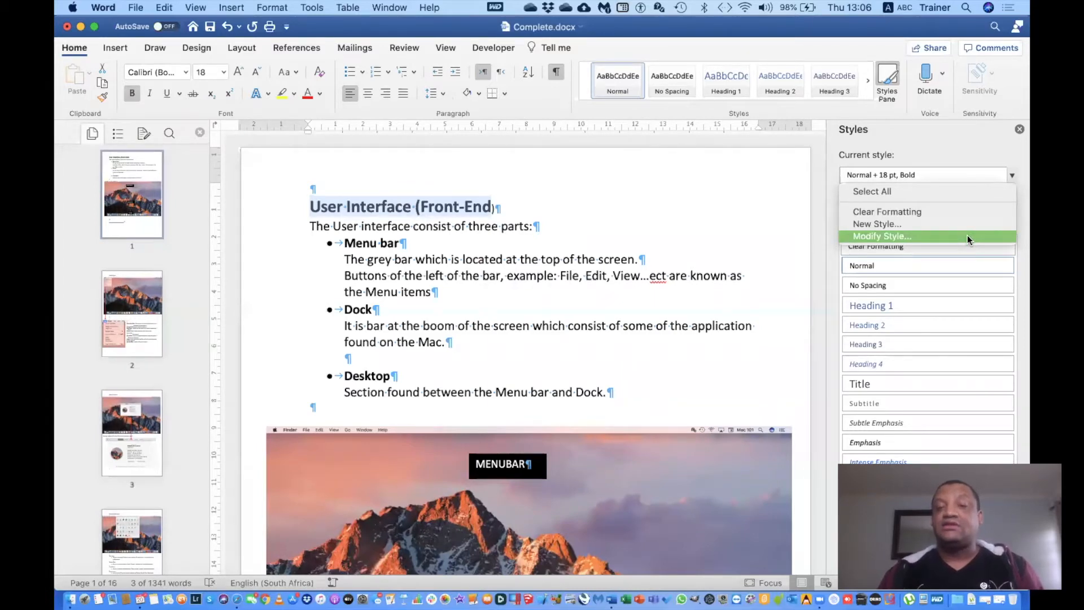
{"action": "left_click", "coordinate": [960, 222]}
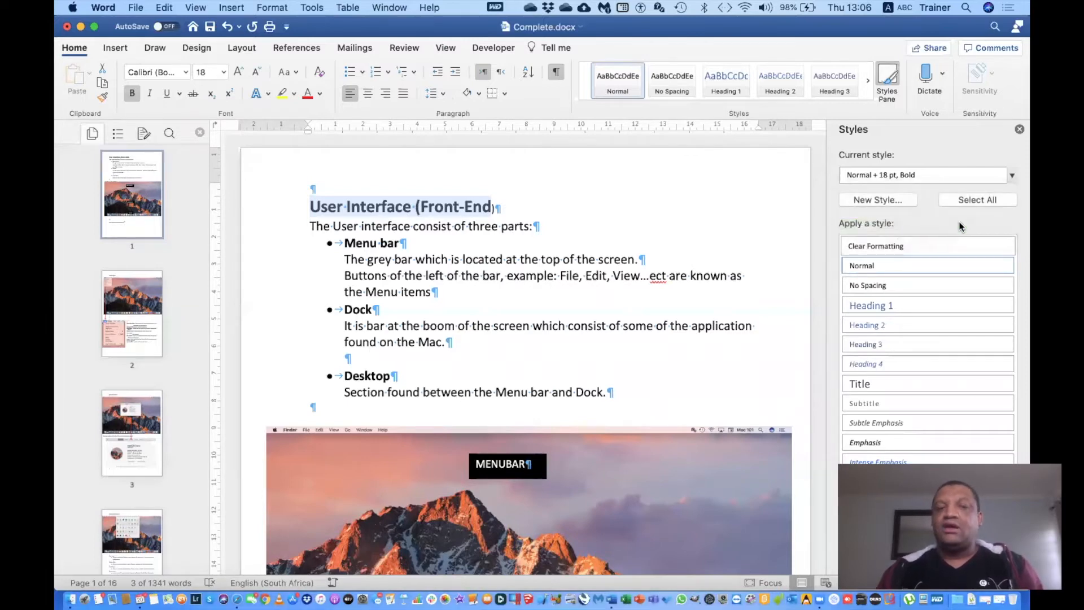
{"action": "key", "text": "BackSpace"}
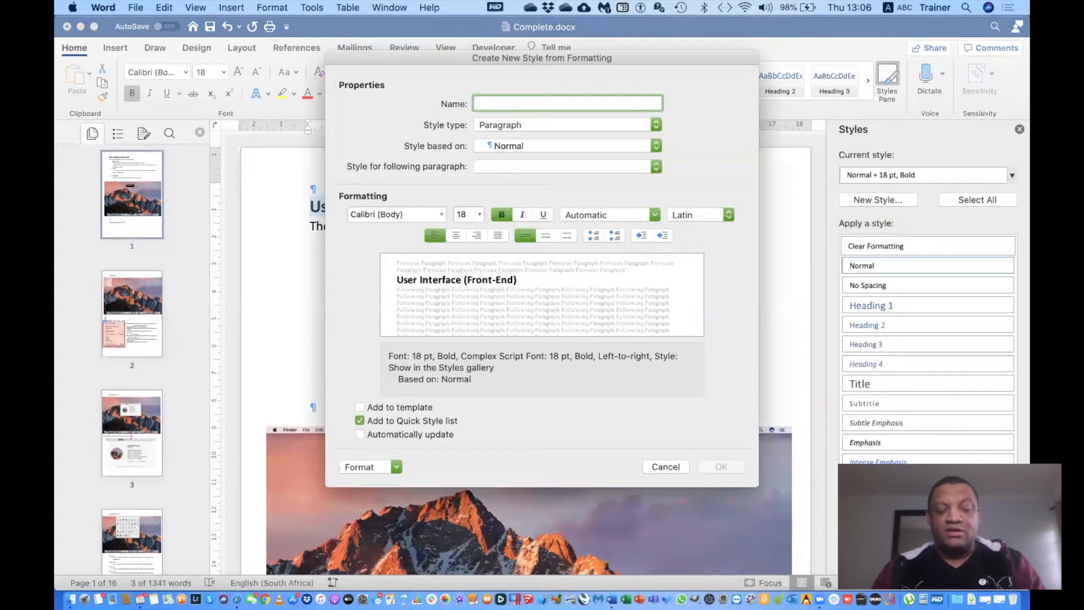
{"action": "type", "text": "Section Header"}
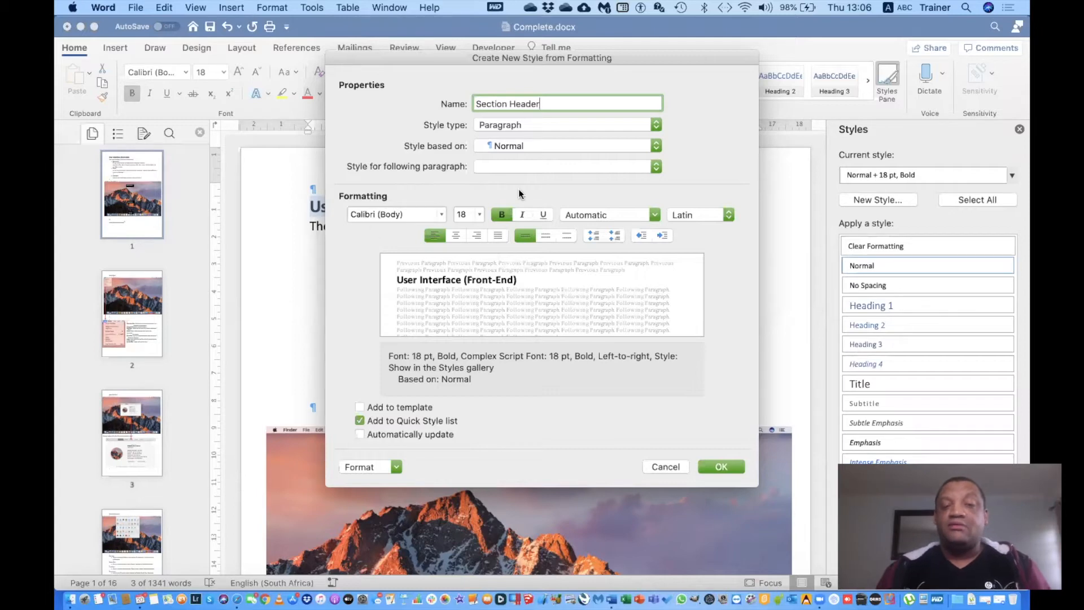
{"action": "left_click", "coordinate": [711, 466]}
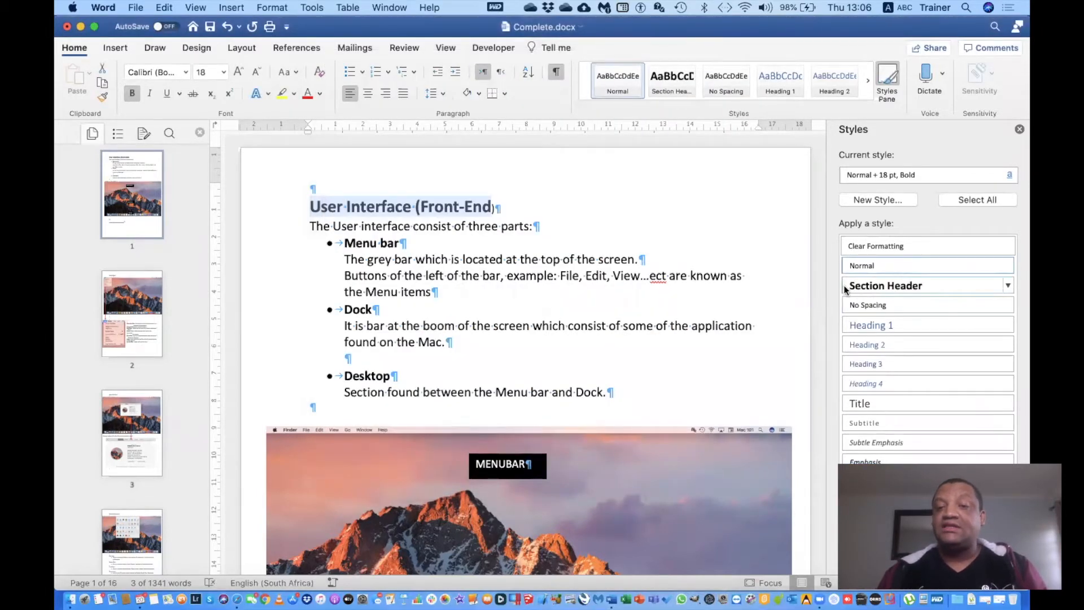
{"action": "mouse_move", "coordinate": [891, 287]}
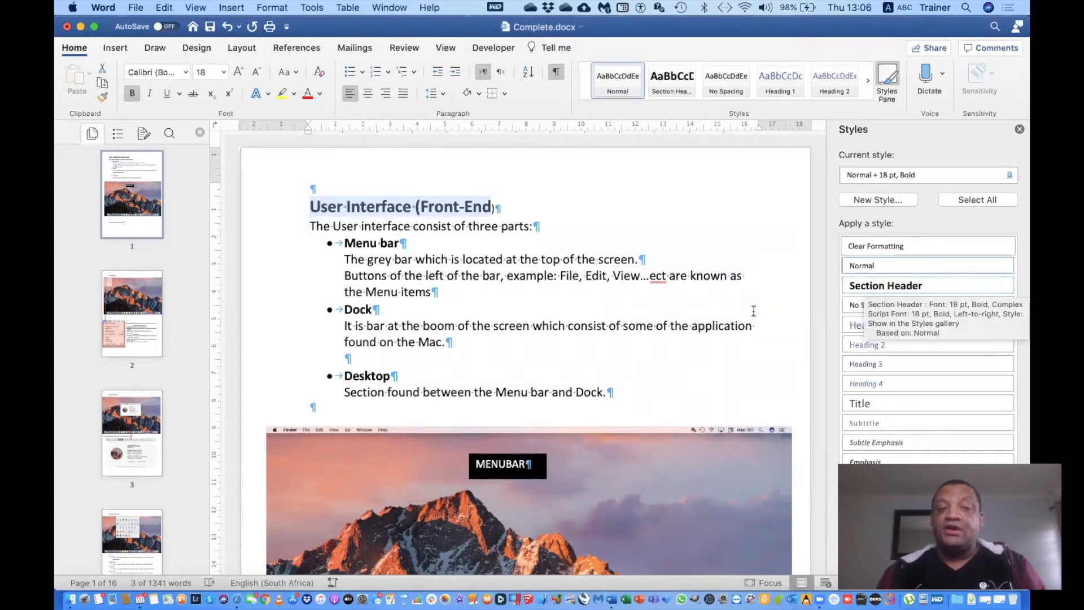
Step: Format the "Apple Menu" heading on page 2 as 16 pt, bold and italic
{"action": "scroll", "coordinate": [696, 333], "scroll_direction": "down", "scroll_amount": 3}
{"action": "scroll", "coordinate": [696, 333], "scroll_direction": "down", "scroll_amount": 10}
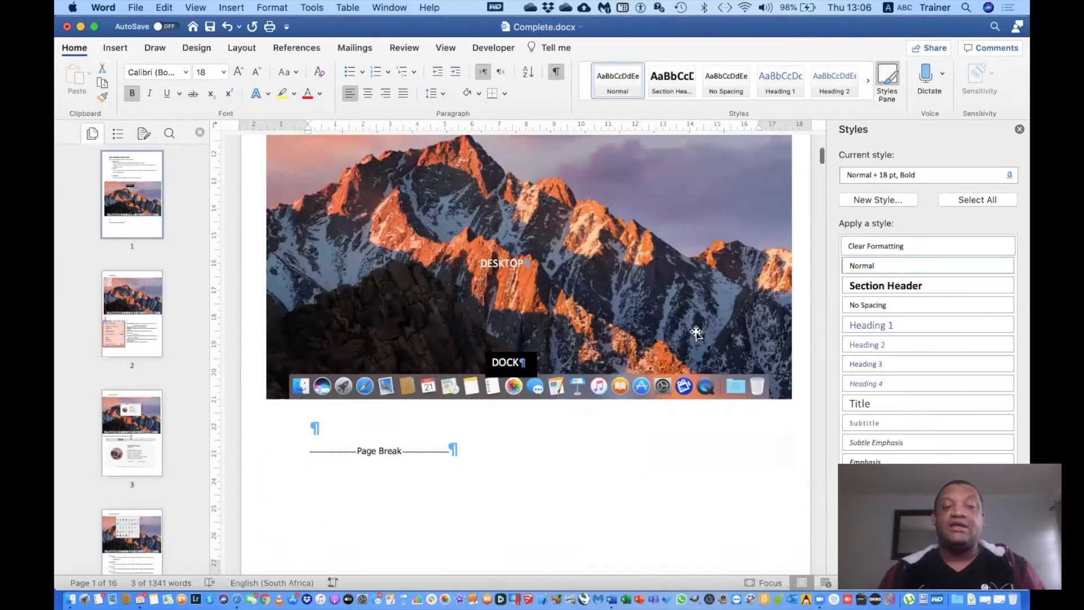
{"action": "scroll", "coordinate": [359, 289], "scroll_direction": "up", "scroll_amount": 2}
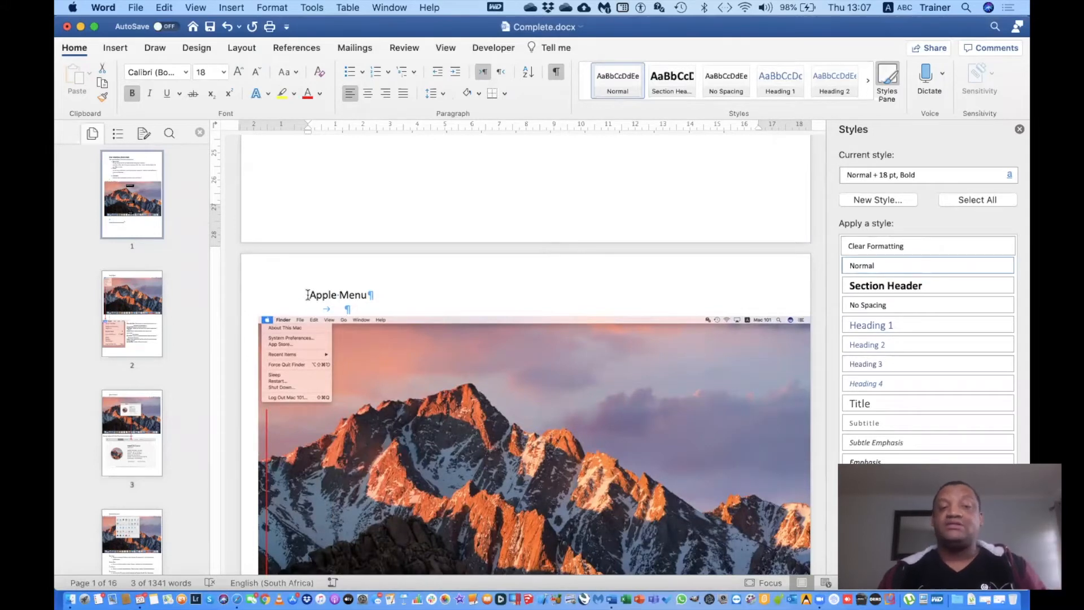
{"action": "left_click_drag", "start_coordinate": [307, 295], "coordinate": [364, 294]}
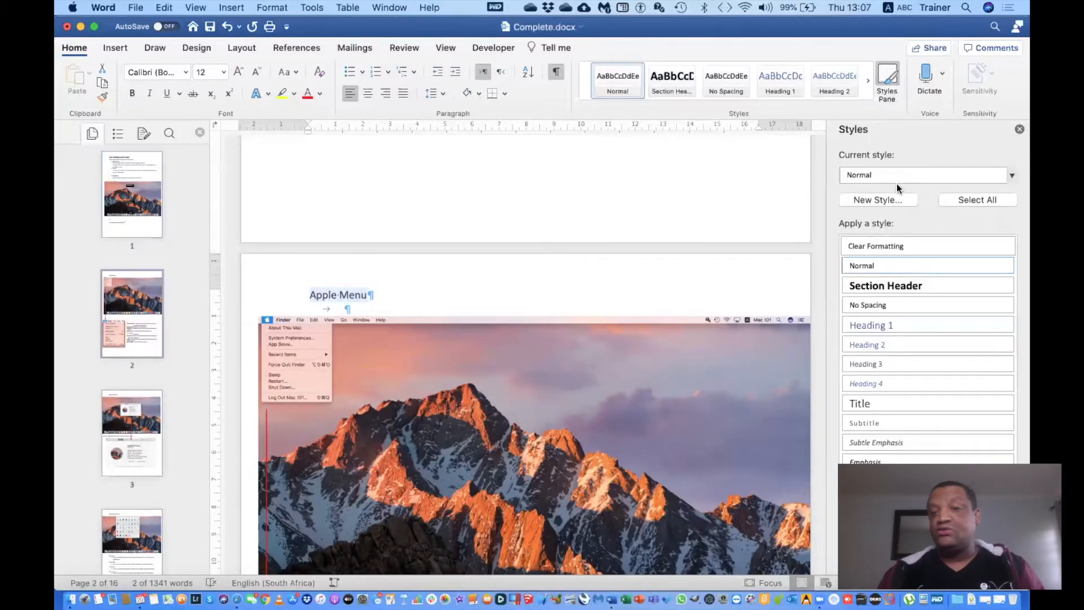
{"action": "left_click", "coordinate": [224, 72]}
{"action": "left_click", "coordinate": [212, 230]}
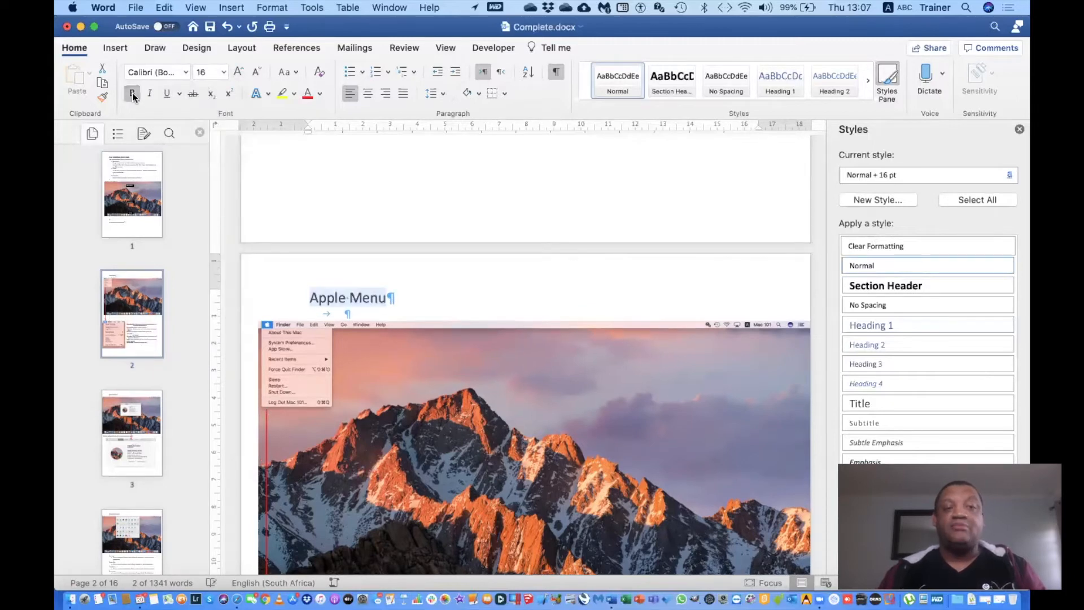
{"action": "left_click", "coordinate": [133, 95]}
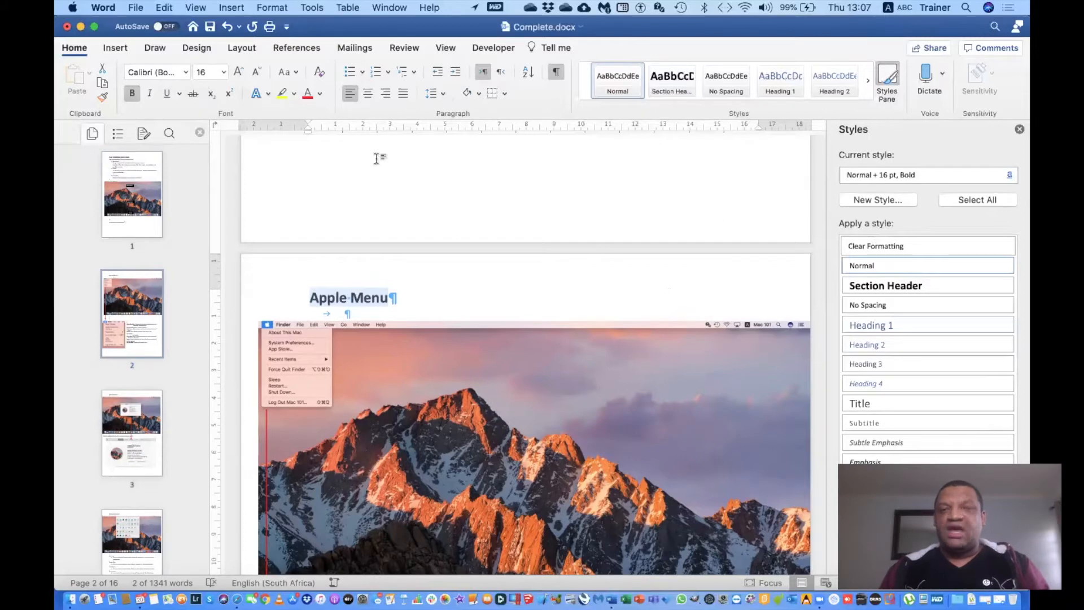
{"action": "left_click", "coordinate": [149, 93]}
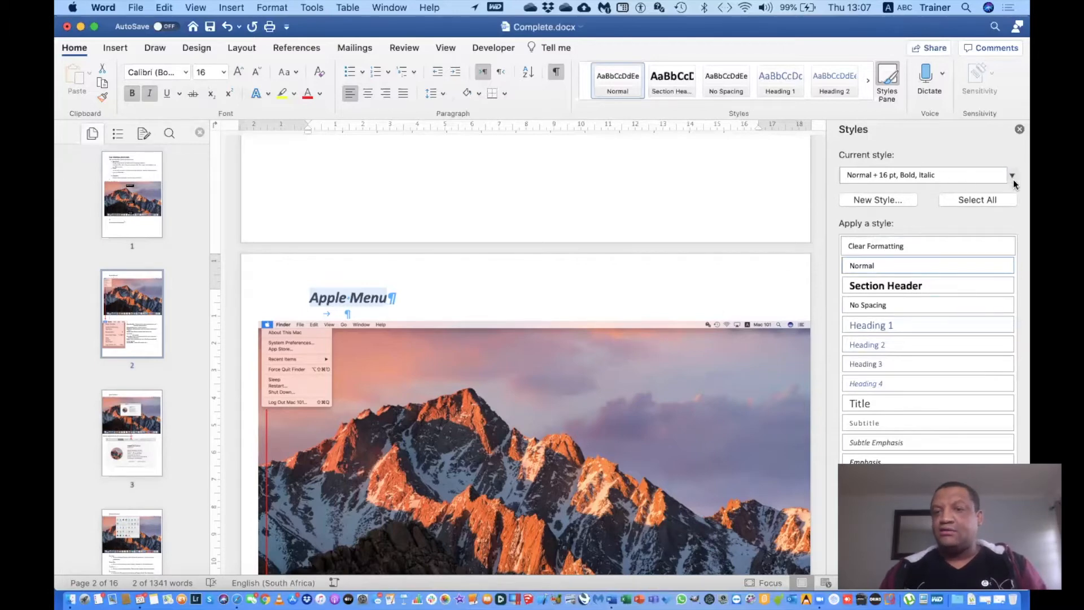
Step: Start a new style from the "Apple Menu" heading's formatting and try to save it under the name "Header"
{"action": "left_click", "coordinate": [1012, 175]}
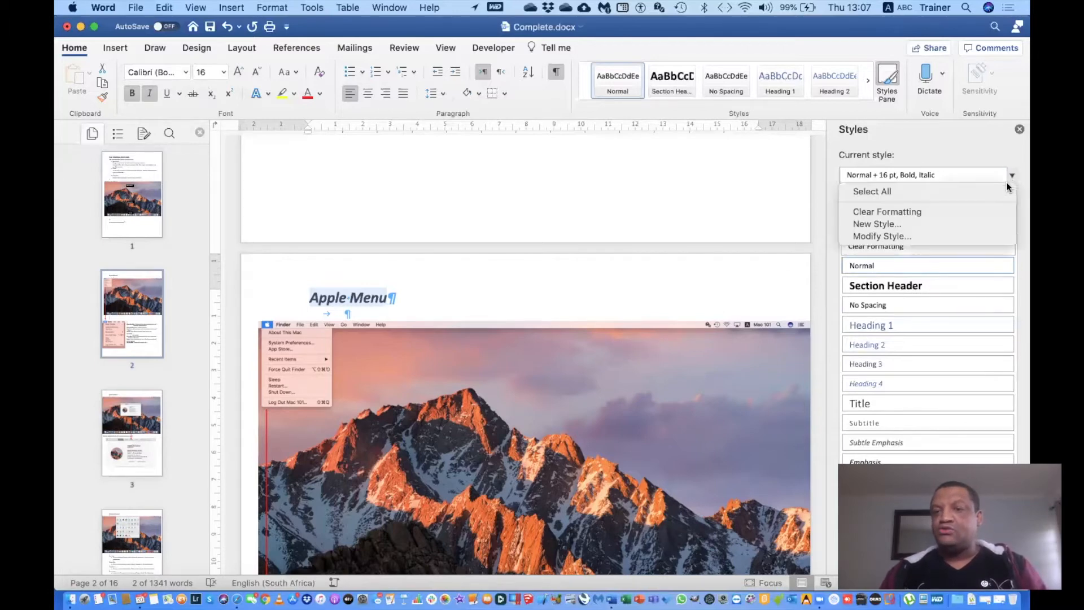
{"action": "left_click", "coordinate": [928, 226]}
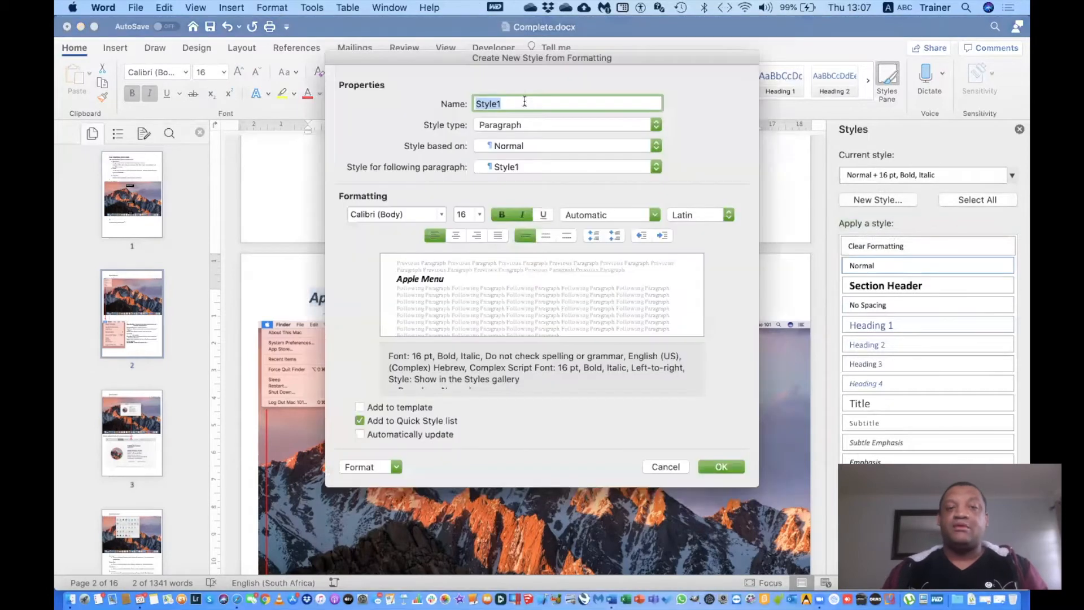
{"action": "key", "text": "BackSpace"}
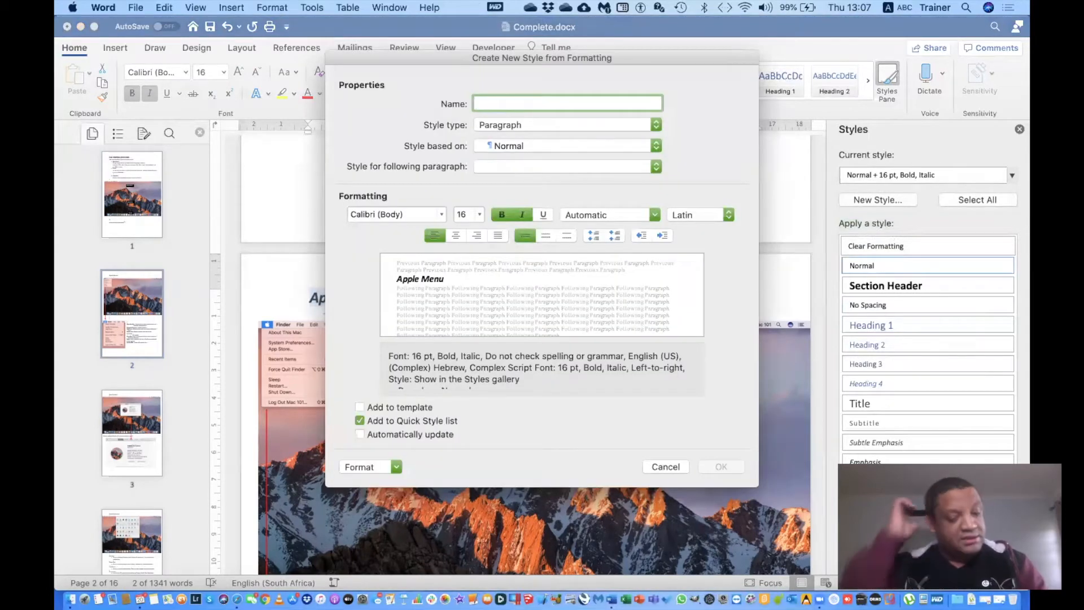
{"action": "type", "text": "H"}
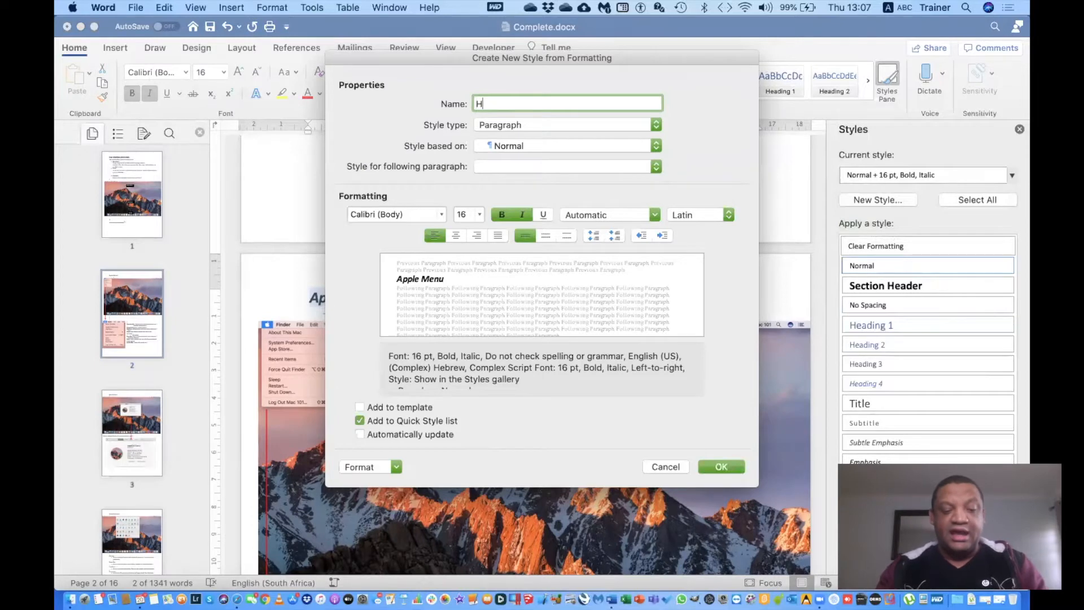
{"action": "type", "text": "eader"}
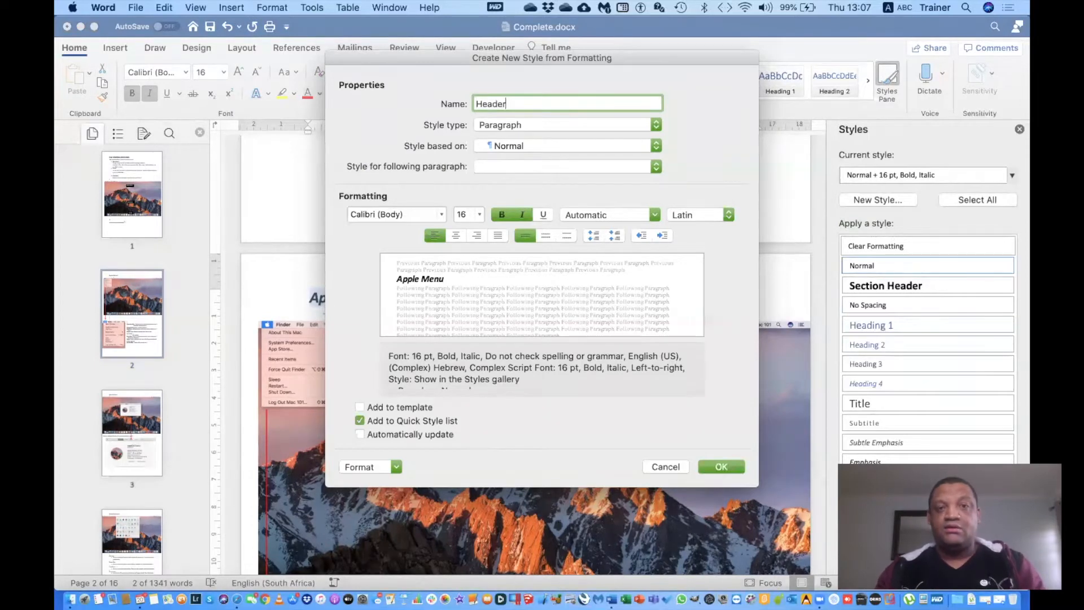
{"action": "left_click", "coordinate": [720, 466]}
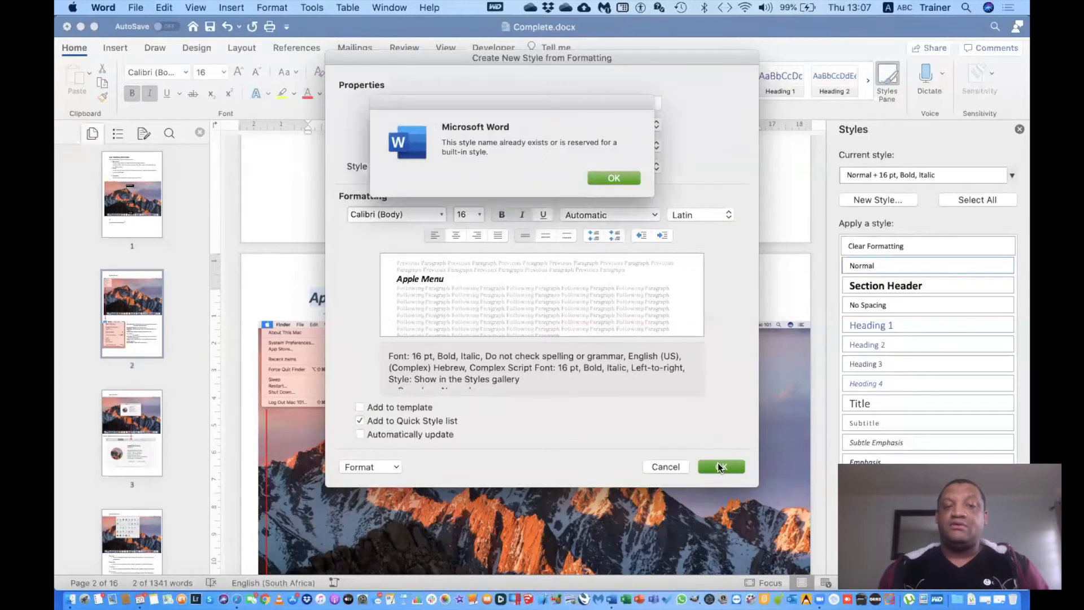
{"action": "left_click", "coordinate": [602, 182]}
{"action": "key", "text": "Return"}
{"action": "left_click", "coordinate": [609, 180]}
Step: Name the new paragraph style "Main Header" and create it
{"action": "left_click", "coordinate": [509, 103]}
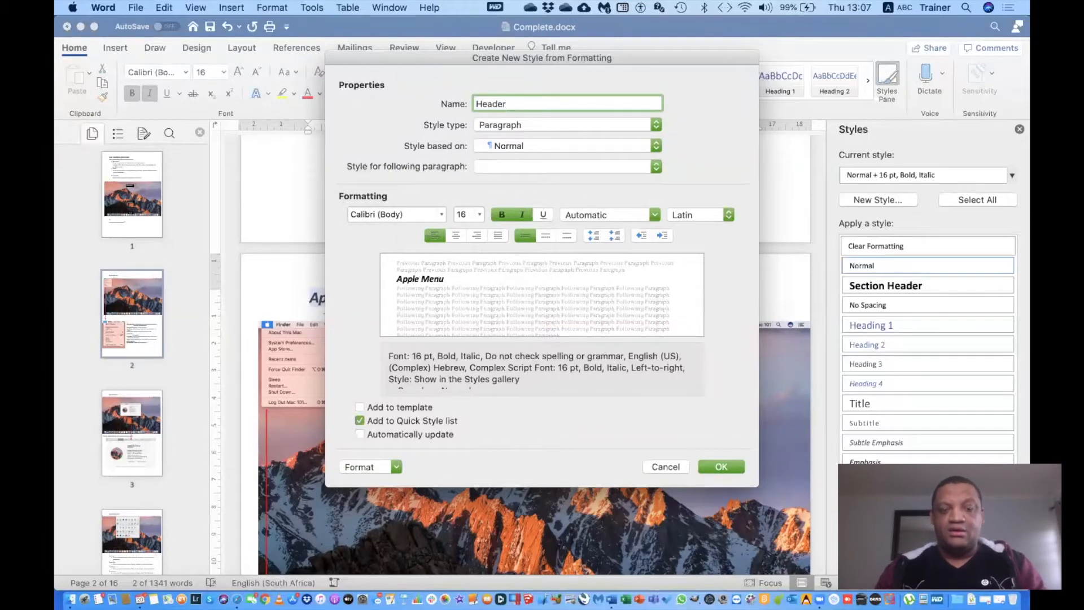
{"action": "key", "text": "BackSpace"}
{"action": "key", "text": "BackSpace"}
{"action": "key", "text": "BackSpace"}
{"action": "key", "text": "BackSpace"}
{"action": "key", "text": "BackSpace"}
{"action": "key", "text": "BackSpace"}
{"action": "key", "text": "BackSpace"}
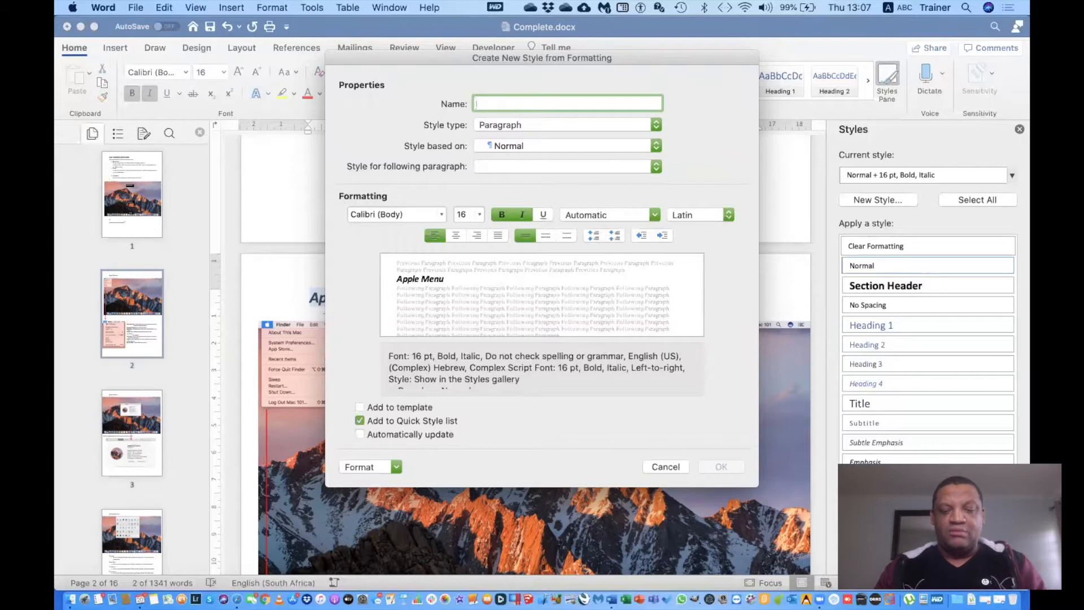
{"action": "type", "text": "Maun"}
{"action": "key", "text": "BackSpace"}
{"action": "key", "text": "BackSpace"}
{"action": "type", "text": "in Header"}
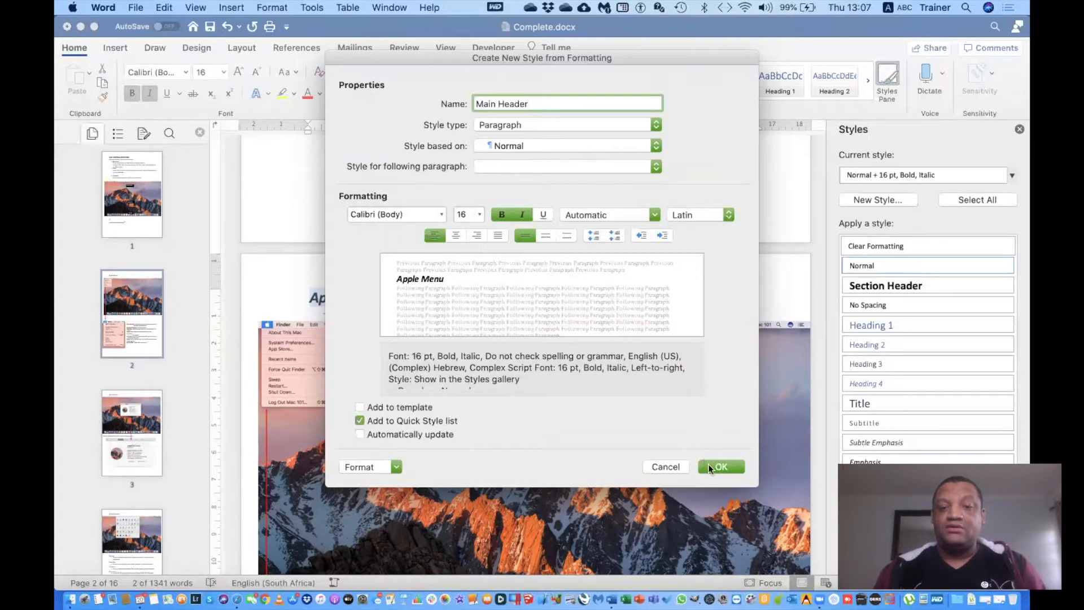
{"action": "left_click", "coordinate": [709, 467]}
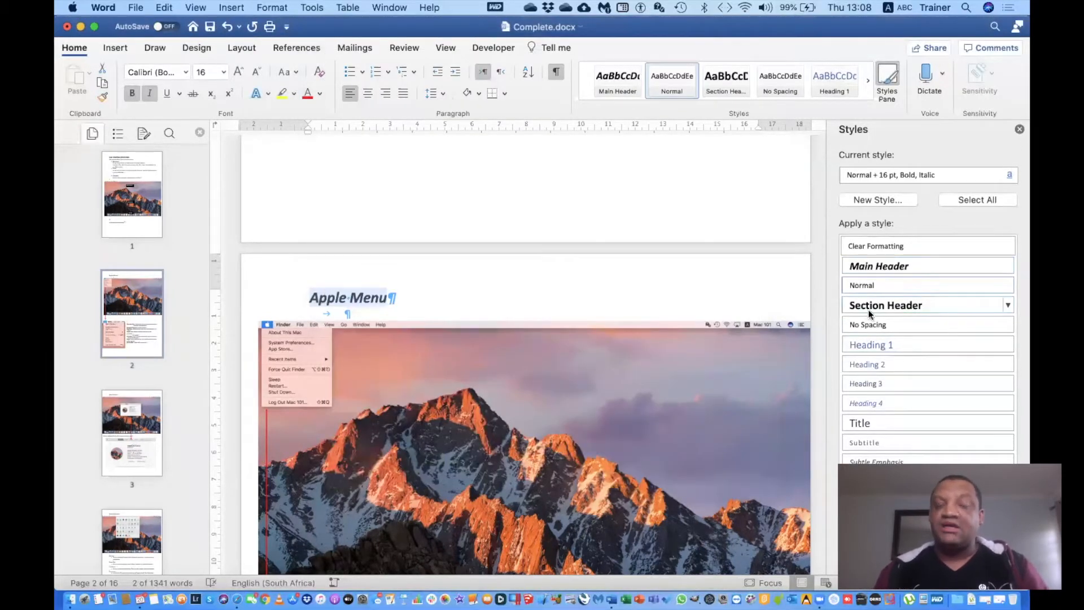
Step: Apply the Main Header style to the "About This Mac" heading on page 3
{"action": "scroll", "coordinate": [565, 361], "scroll_direction": "down", "scroll_amount": 10}
{"action": "scroll", "coordinate": [565, 362], "scroll_direction": "down", "scroll_amount": 5}
{"action": "left_click_drag", "start_coordinate": [309, 332], "coordinate": [376, 334]}
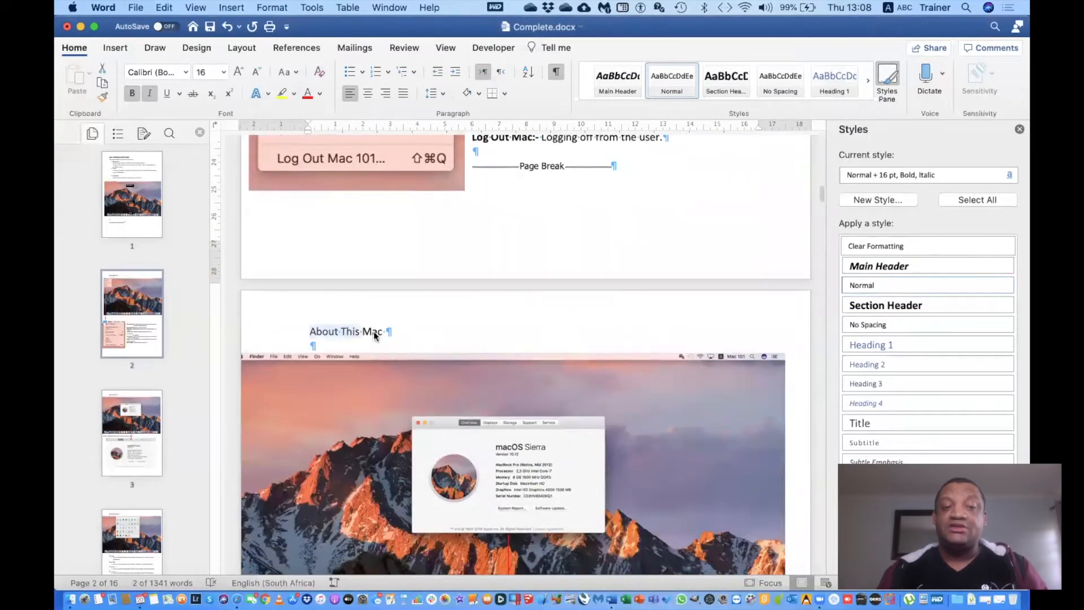
{"action": "left_click", "coordinate": [862, 286]}
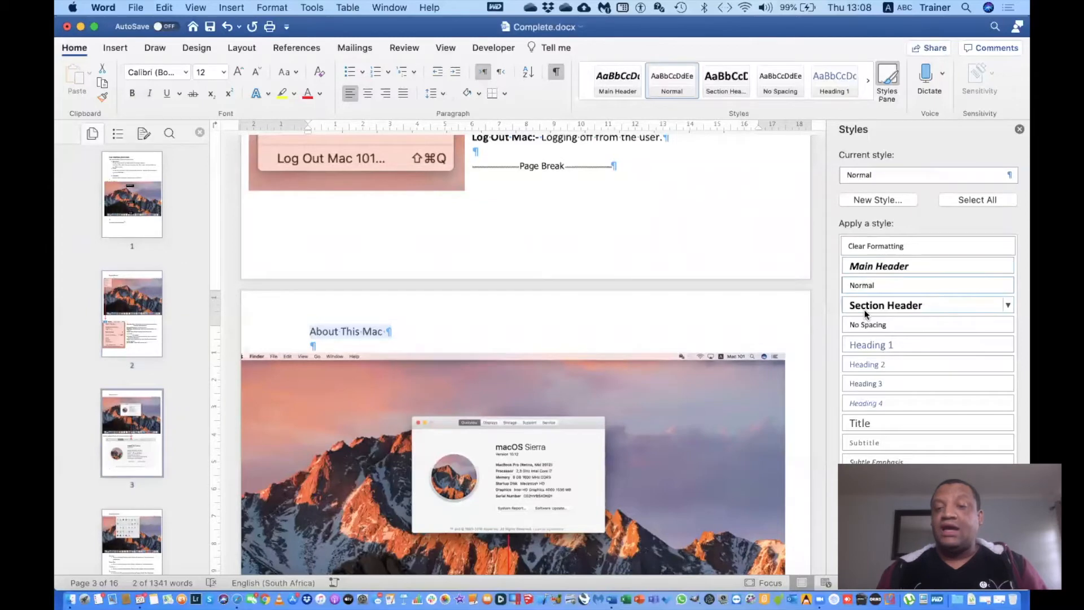
{"action": "left_click", "coordinate": [880, 266]}
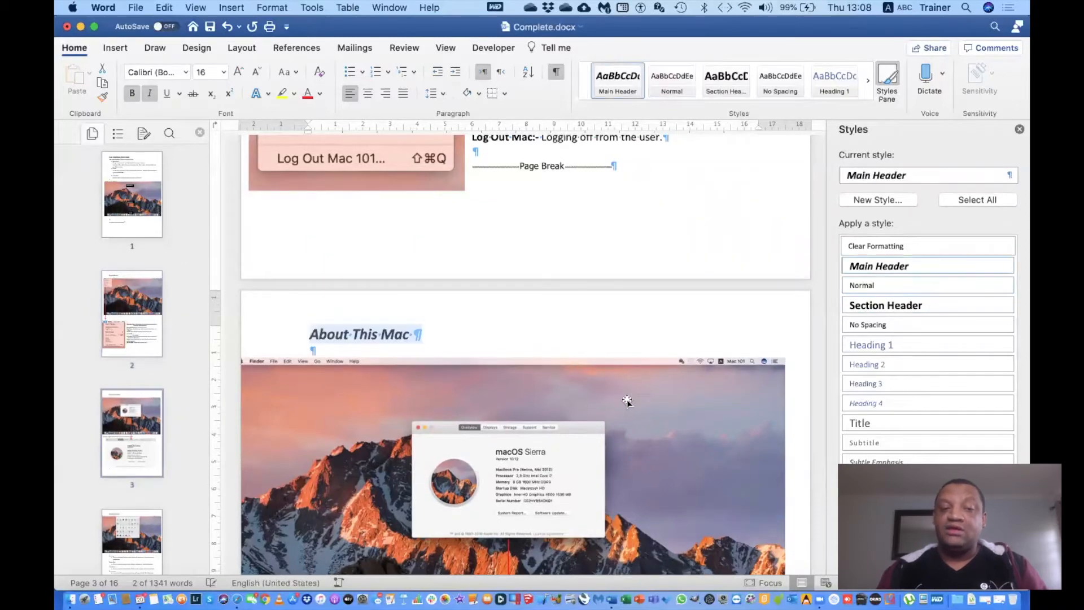
Step: Apply the Main Header style to the "System Preferences" heading on page 4
{"action": "scroll", "coordinate": [627, 401], "scroll_direction": "down", "scroll_amount": 12}
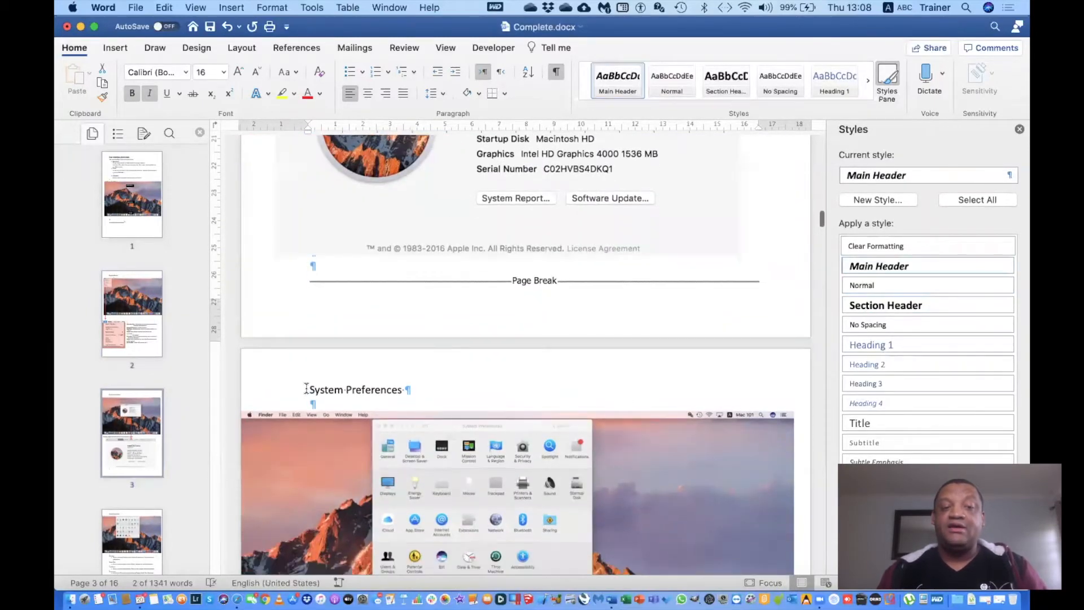
{"action": "left_click_drag", "start_coordinate": [310, 390], "coordinate": [404, 390]}
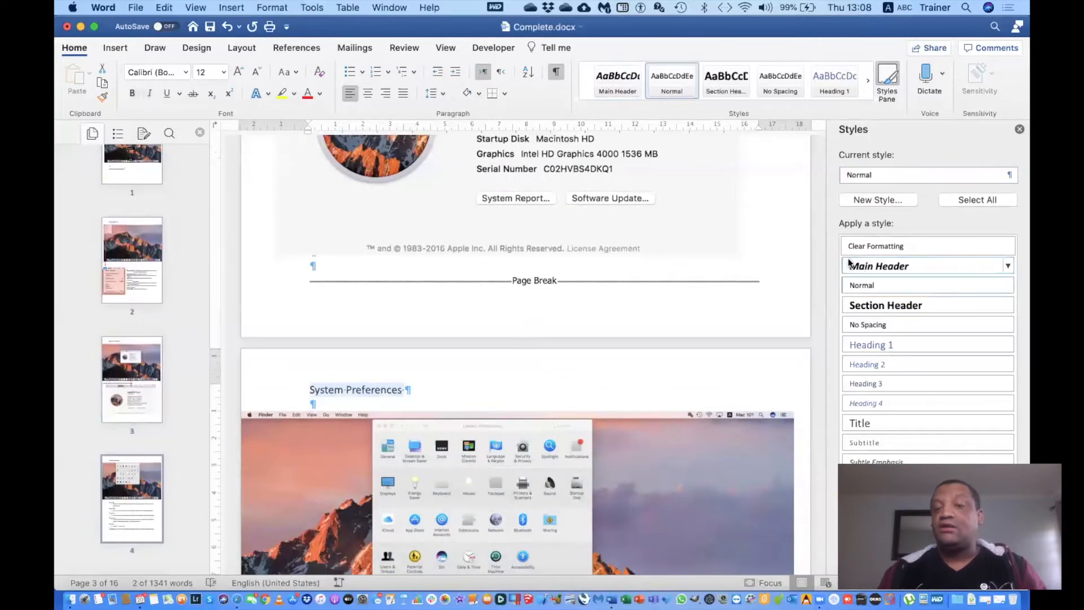
{"action": "left_click", "coordinate": [867, 268]}
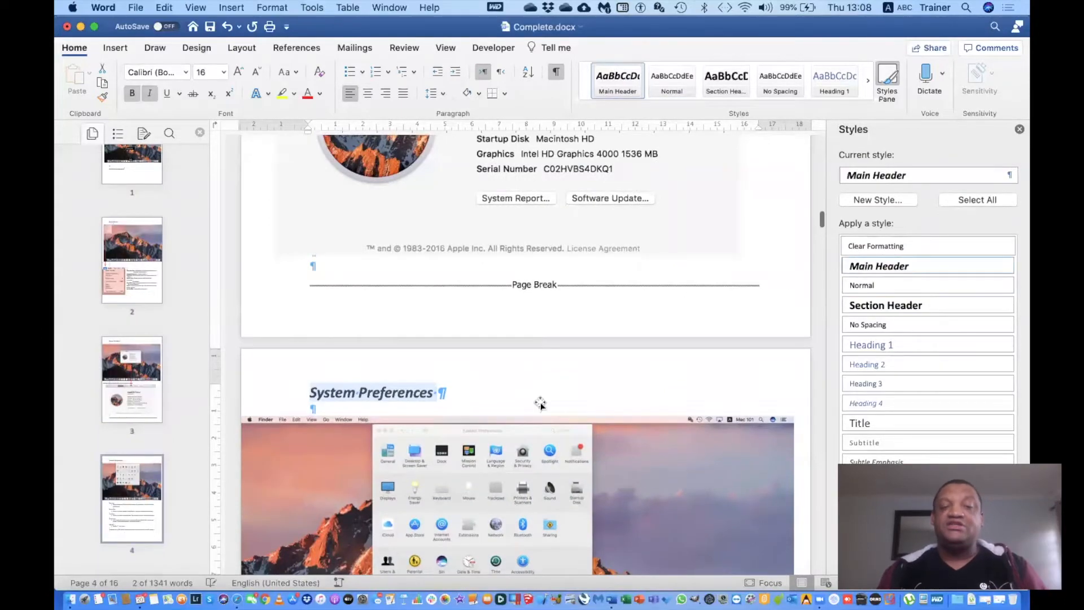
Step: Apply the Section Header style to the "Application Control" heading on page 5
{"action": "scroll", "coordinate": [536, 400], "scroll_direction": "down", "scroll_amount": 5}
{"action": "scroll", "coordinate": [539, 402], "scroll_direction": "down", "scroll_amount": 20}
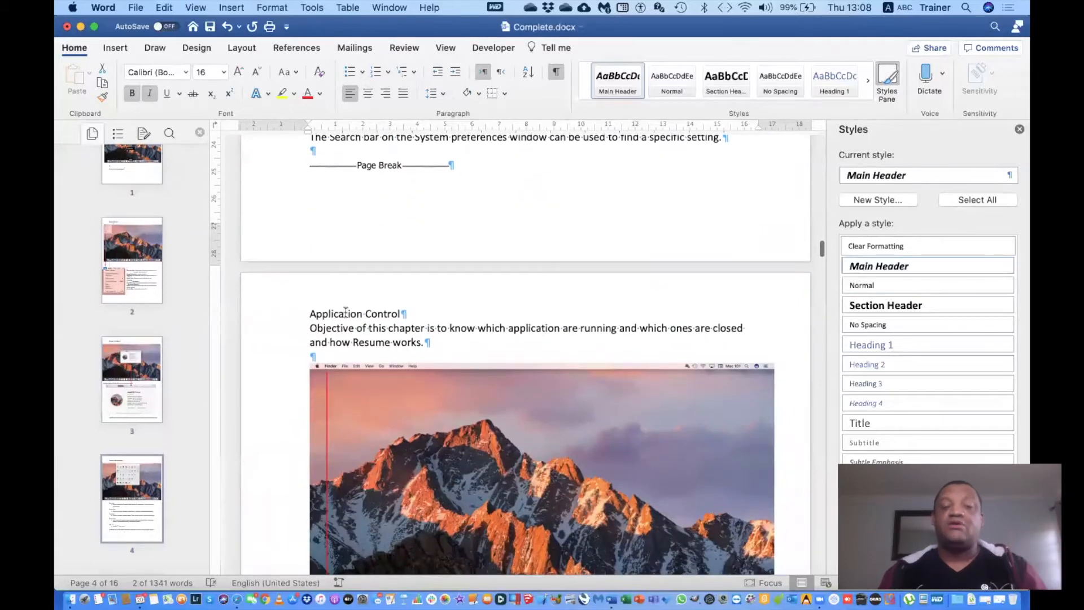
{"action": "left_click_drag", "start_coordinate": [310, 315], "coordinate": [391, 316]}
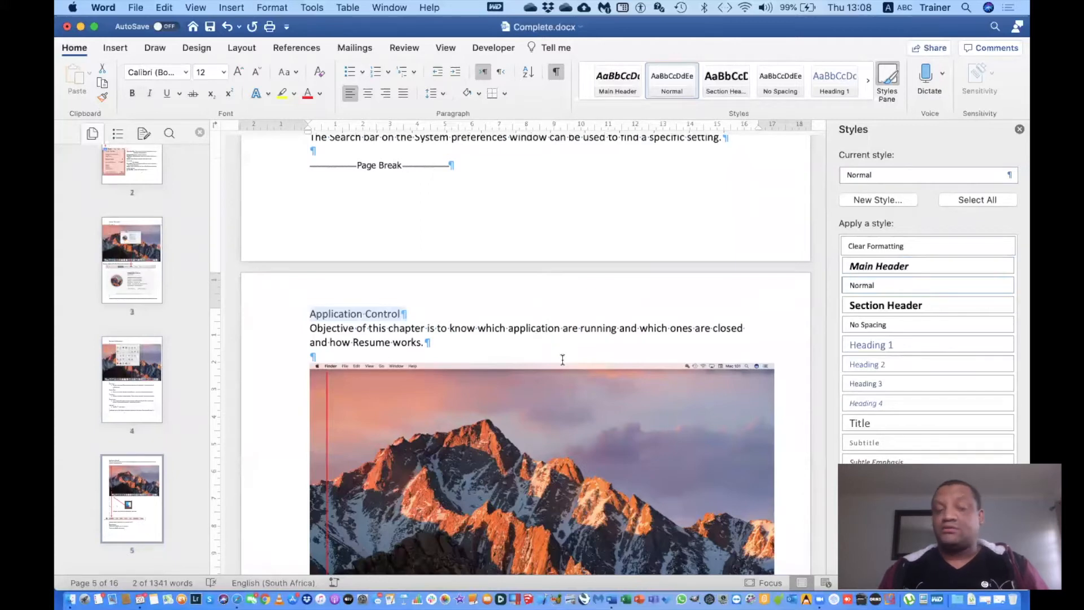
{"action": "left_click", "coordinate": [922, 305]}
Step: Apply the Main Header style to the "Using any other application:" heading on page 6
{"action": "scroll", "coordinate": [664, 430], "scroll_direction": "down", "scroll_amount": 20}
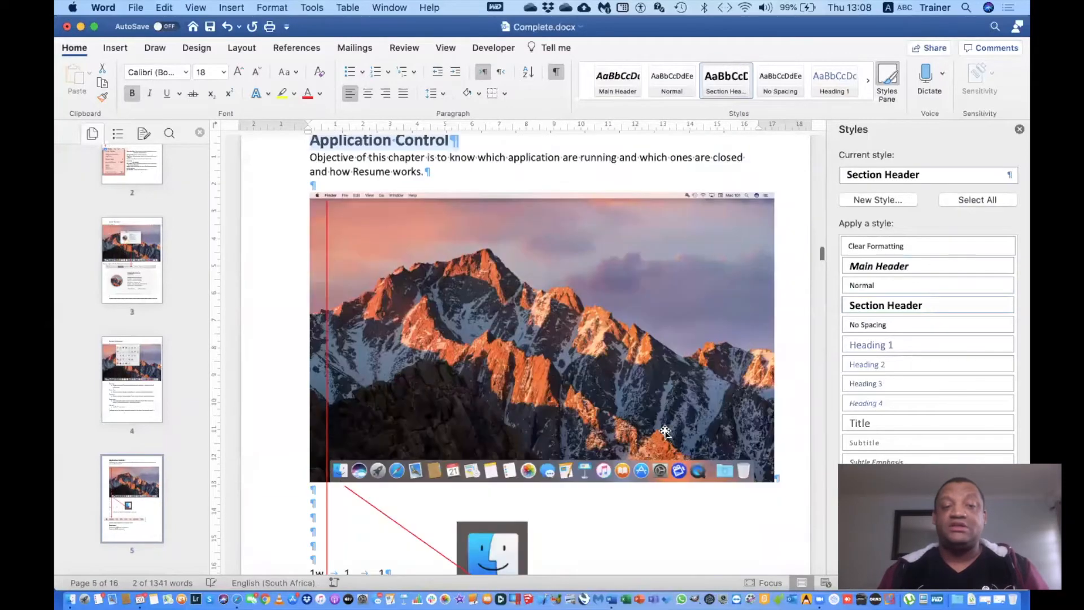
{"action": "scroll", "coordinate": [664, 430], "scroll_direction": "up", "scroll_amount": 3}
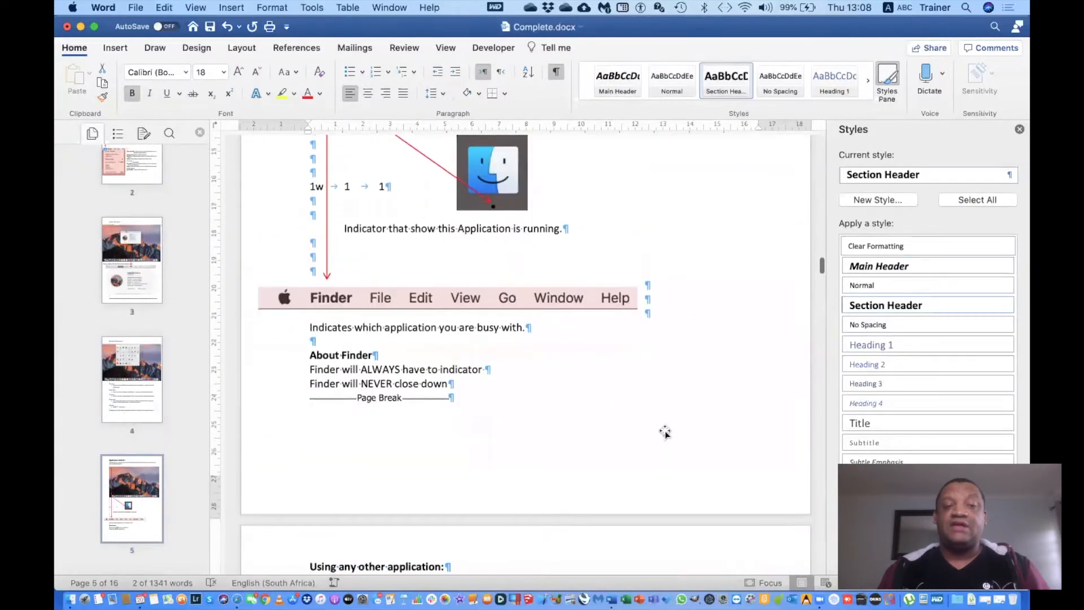
{"action": "scroll", "coordinate": [663, 434], "scroll_direction": "down", "scroll_amount": 7}
{"action": "left_click_drag", "start_coordinate": [309, 408], "coordinate": [429, 418]}
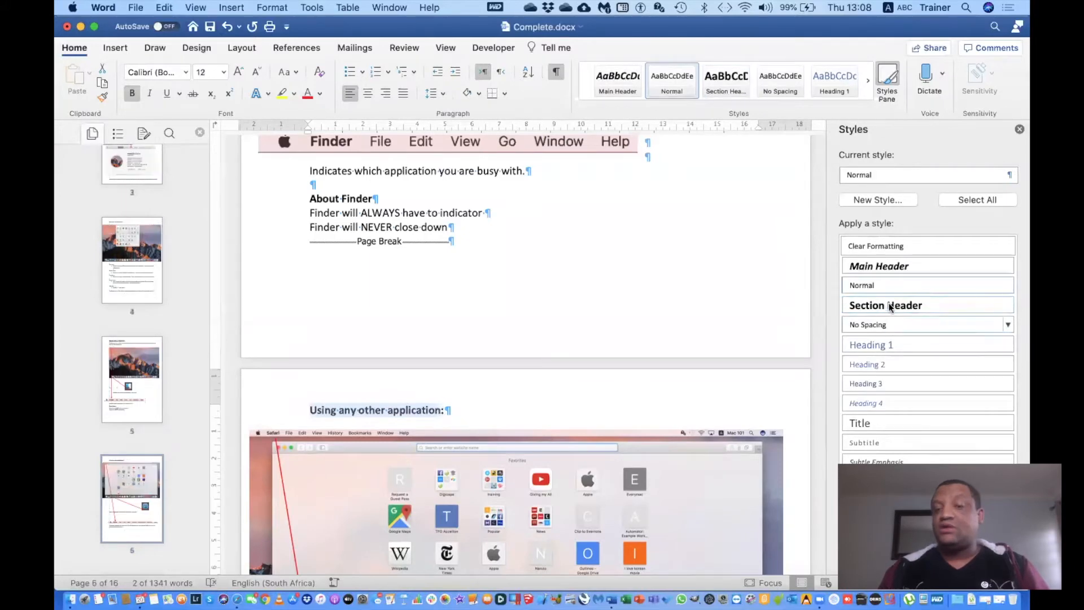
{"action": "left_click", "coordinate": [888, 266]}
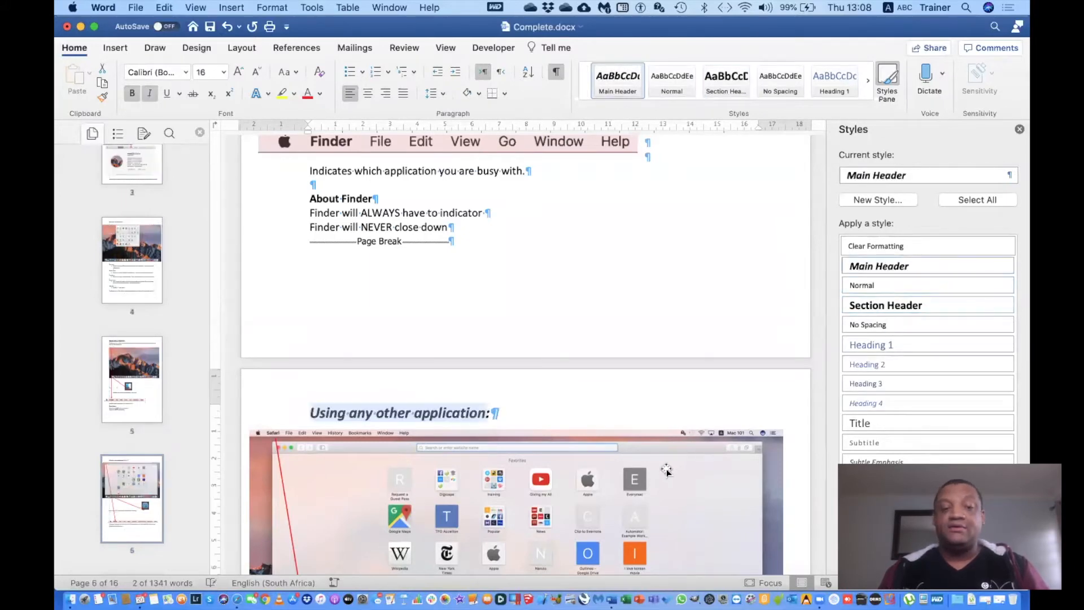
Step: Apply the Main Header style to the line "NB: Closing a window does not Quit the application." on page 7
{"action": "scroll", "coordinate": [667, 469], "scroll_direction": "down", "scroll_amount": 3}
{"action": "scroll", "coordinate": [667, 470], "scroll_direction": "down", "scroll_amount": 10}
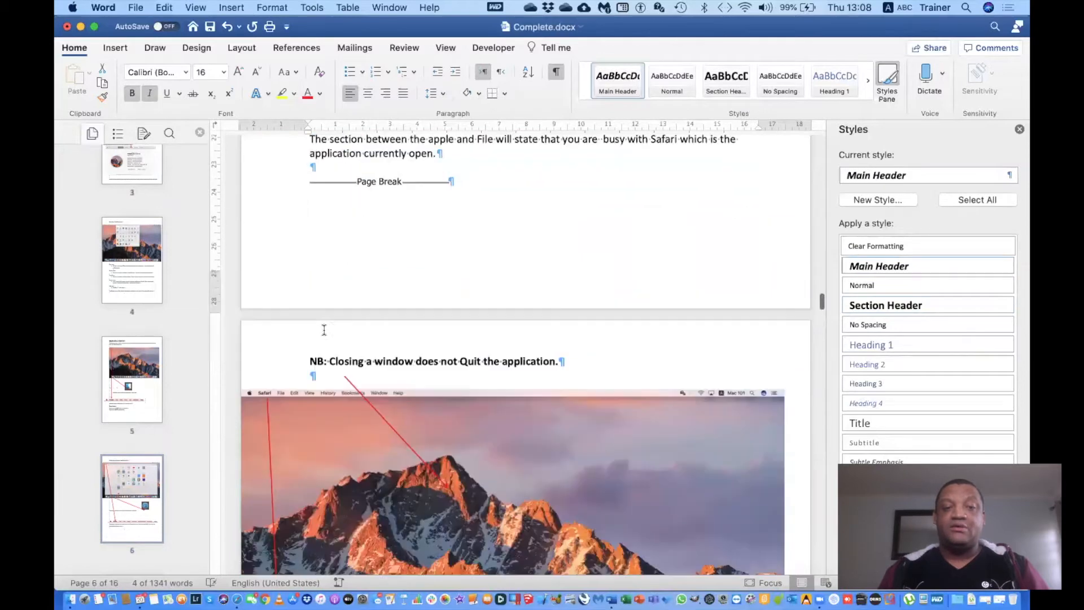
{"action": "left_click_drag", "start_coordinate": [308, 325], "coordinate": [591, 329]}
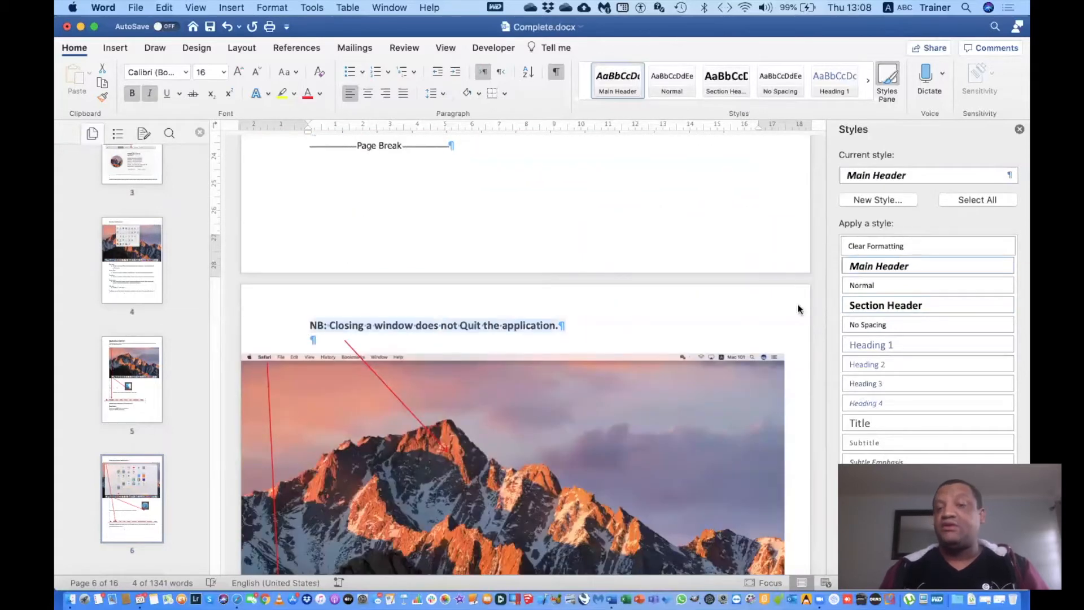
{"action": "left_click", "coordinate": [863, 285]}
{"action": "key", "text": "super+z"}
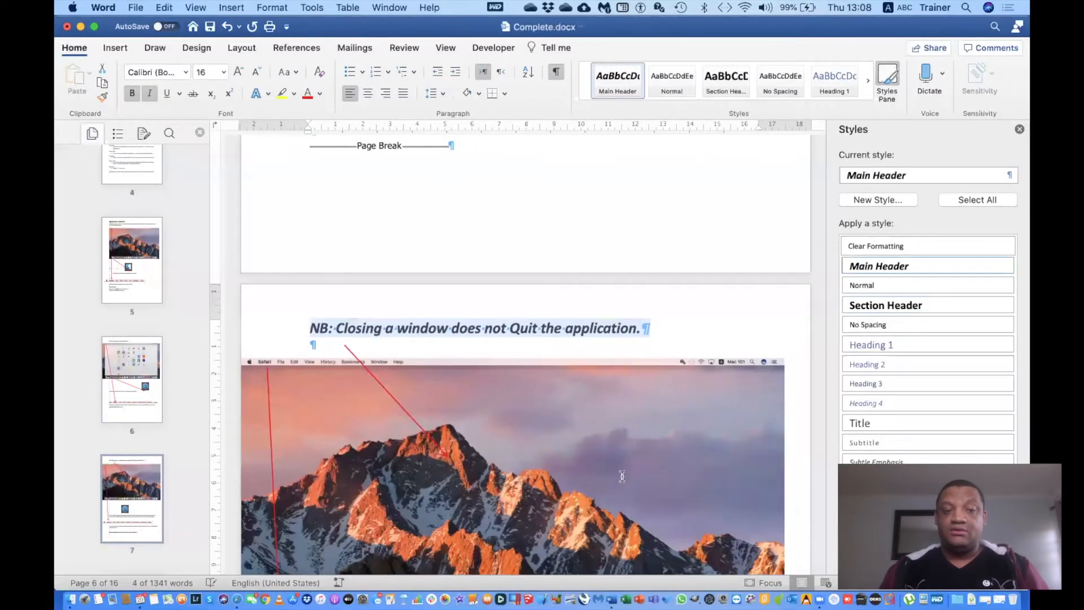
Step: Apply the Main Header style to the "Quitting an application" heading on page 8
{"action": "scroll", "coordinate": [623, 478], "scroll_direction": "down", "scroll_amount": 10}
{"action": "scroll", "coordinate": [623, 478], "scroll_direction": "down", "scroll_amount": 6}
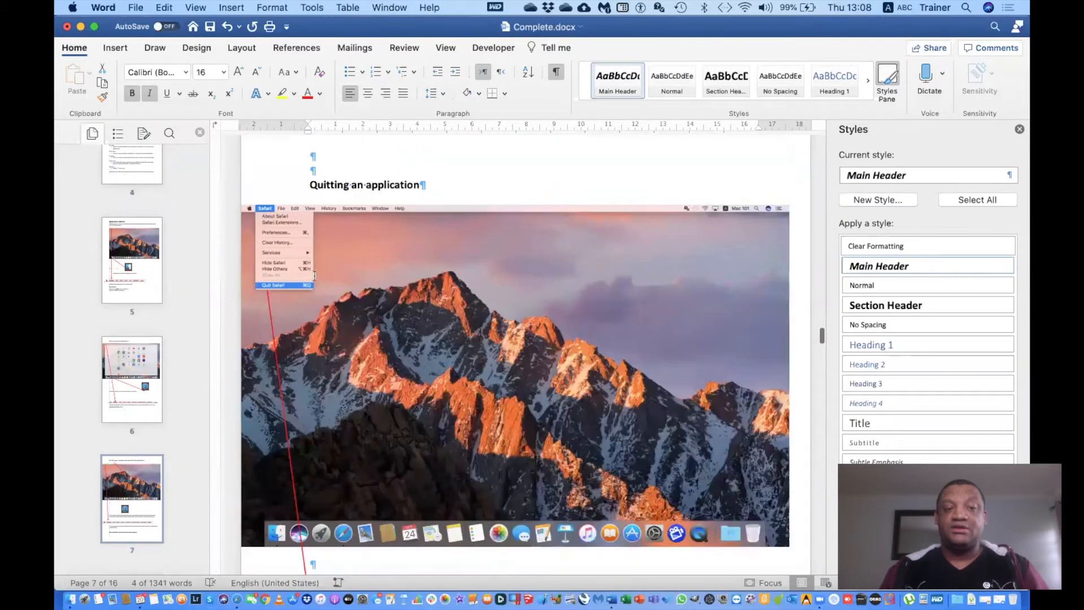
{"action": "scroll", "coordinate": [315, 276], "scroll_direction": "up", "scroll_amount": 3}
{"action": "left_click_drag", "start_coordinate": [310, 275], "coordinate": [420, 279]}
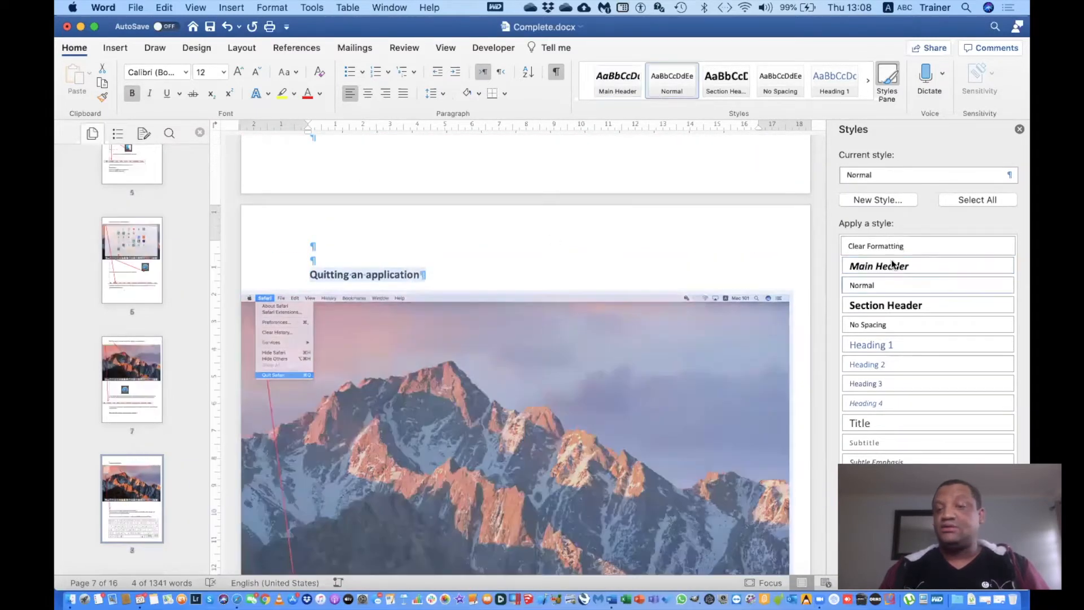
{"action": "left_click", "coordinate": [884, 266]}
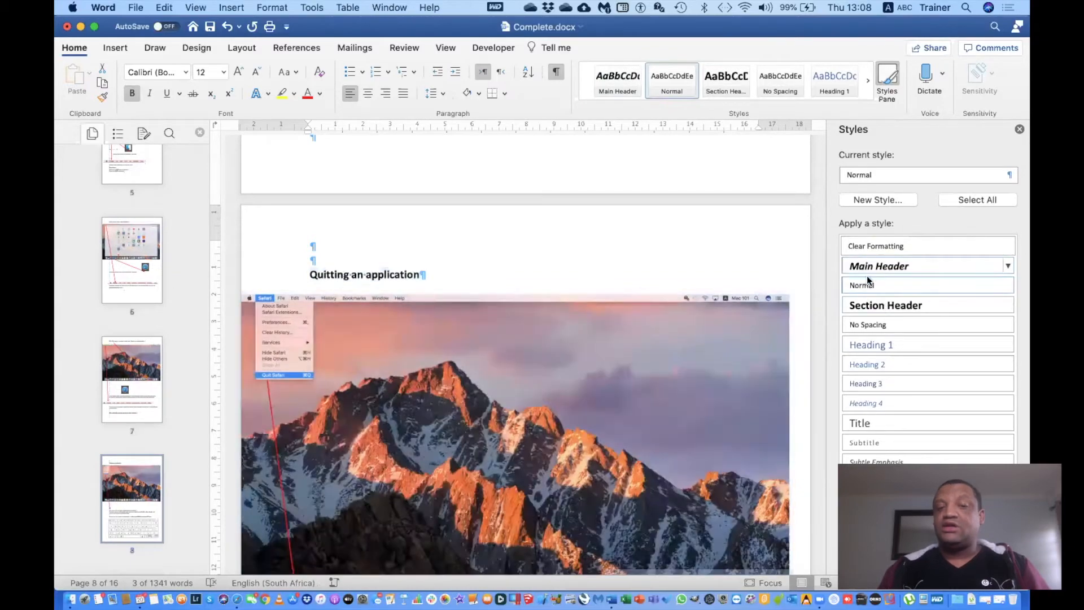
Step: Apply the Main Header style to the "Resume" heading on page 10
{"action": "scroll", "coordinate": [648, 374], "scroll_direction": "down", "scroll_amount": 2}
{"action": "scroll", "coordinate": [647, 374], "scroll_direction": "down", "scroll_amount": 10}
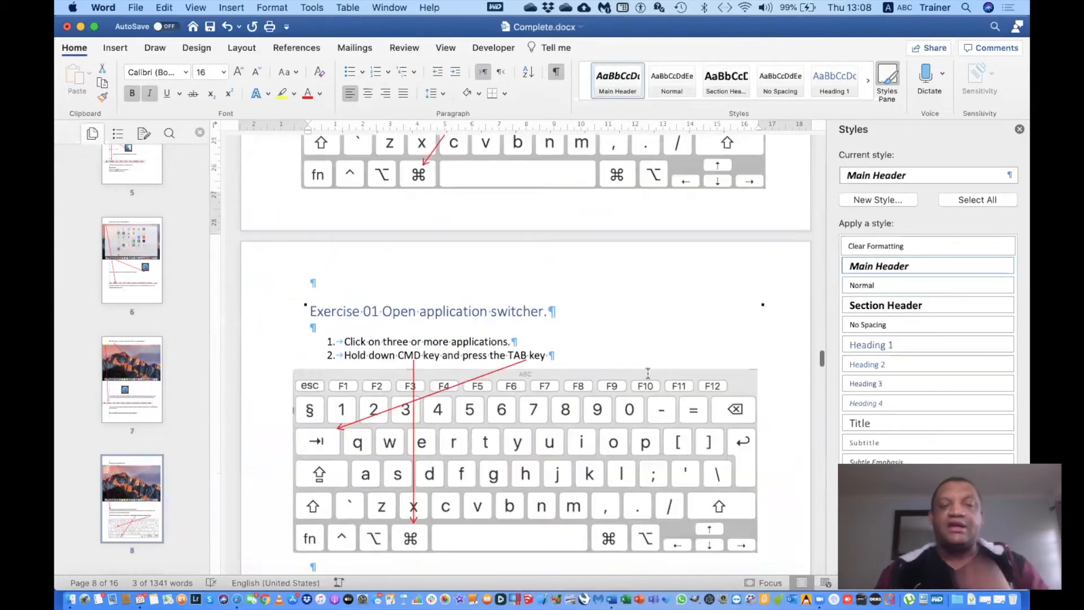
{"action": "scroll", "coordinate": [648, 373], "scroll_direction": "down", "scroll_amount": 10}
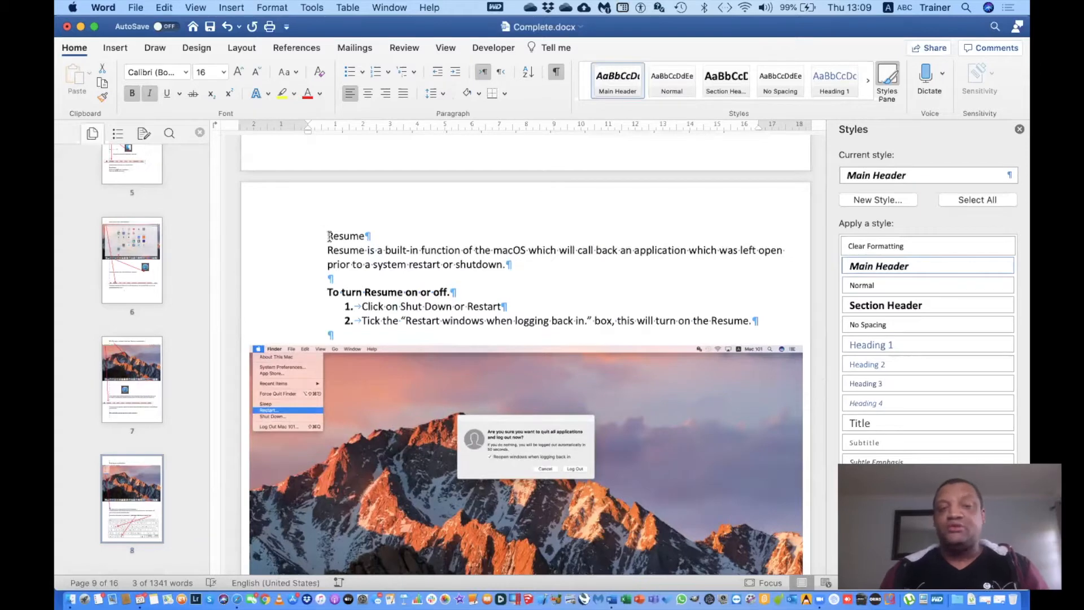
{"action": "left_click_drag", "start_coordinate": [336, 236], "coordinate": [365, 233]}
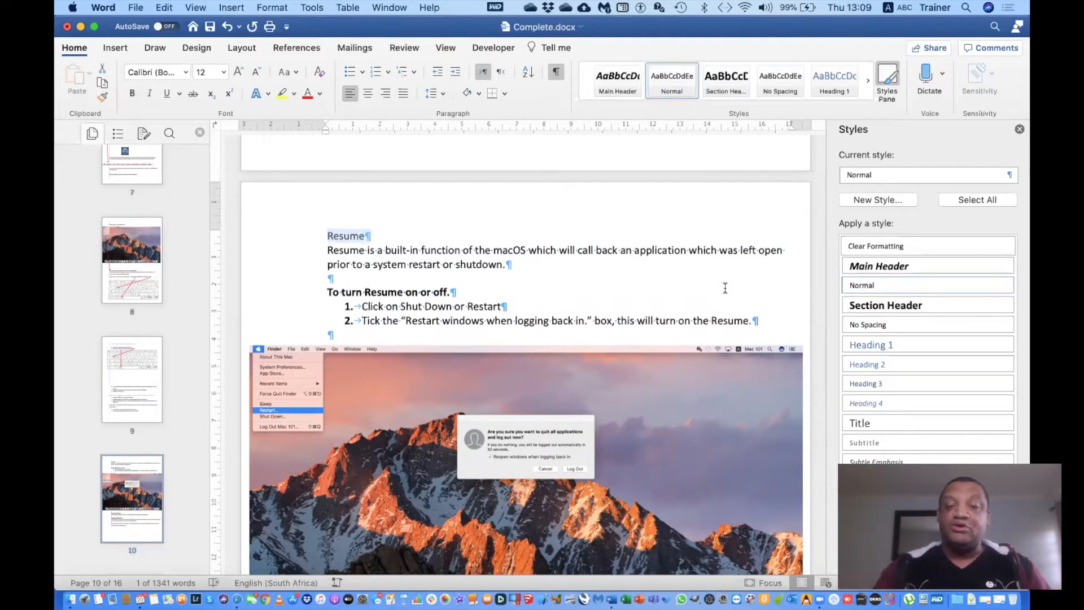
{"action": "left_click", "coordinate": [954, 264]}
Step: Apply the Section Header style to the "Spotlight Search" heading on page 11
{"action": "scroll", "coordinate": [710, 351], "scroll_direction": "down", "scroll_amount": 12}
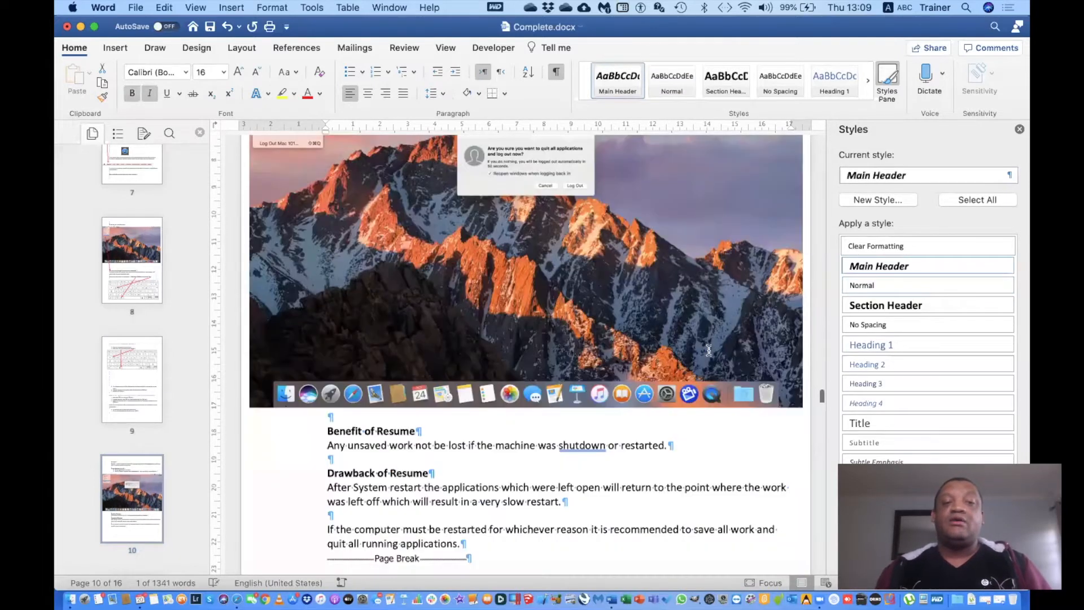
{"action": "scroll", "coordinate": [710, 350], "scroll_direction": "down", "scroll_amount": 4}
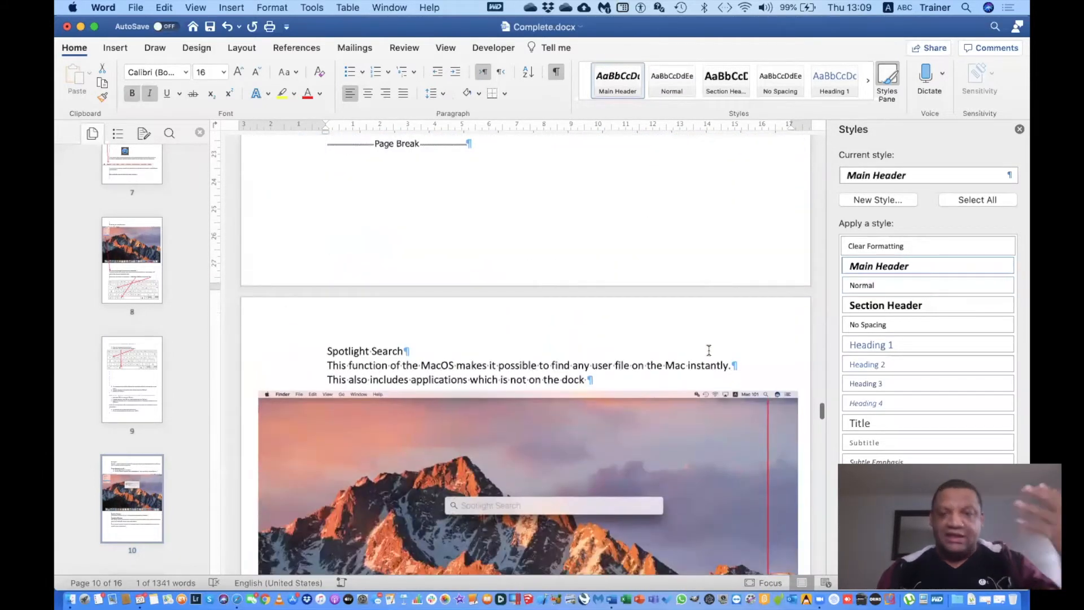
{"action": "left_click_drag", "start_coordinate": [326, 349], "coordinate": [394, 351]}
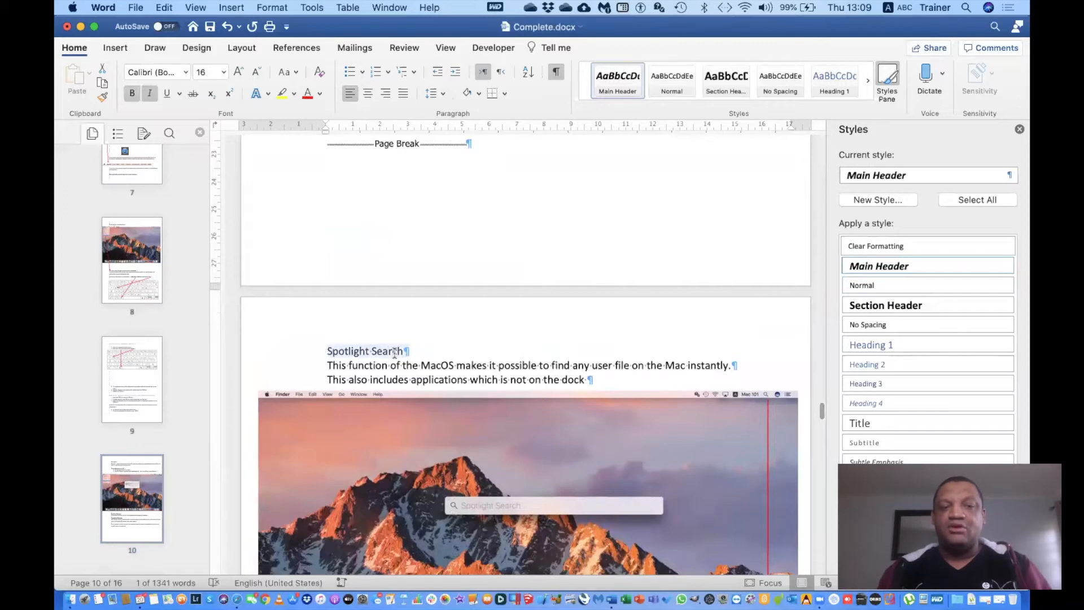
{"action": "left_click", "coordinate": [864, 308]}
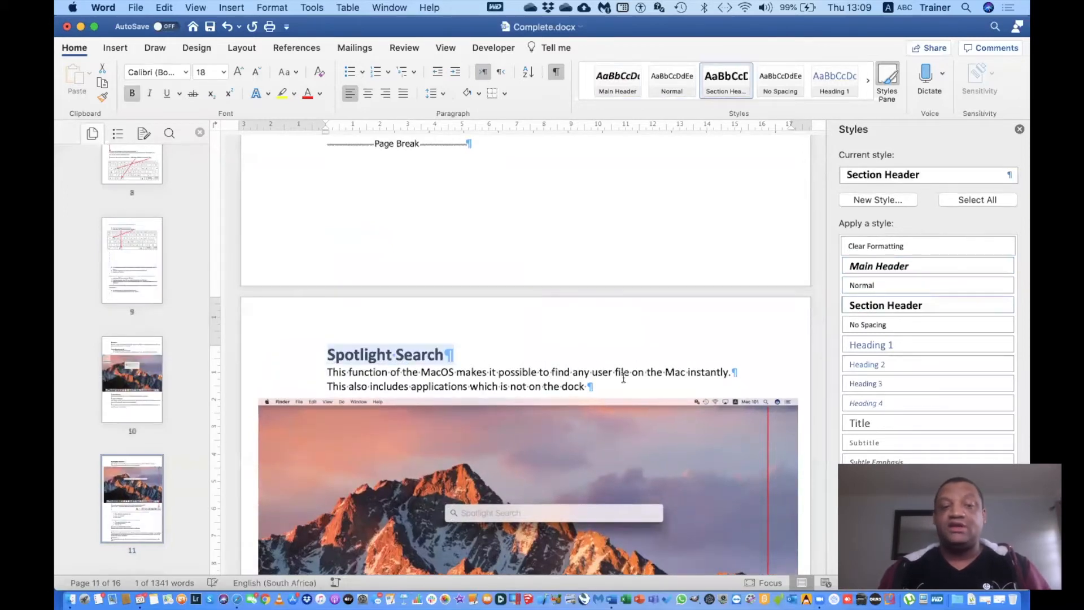
Step: On page 12, apply the Section Header style to "Navigation" and the Main Header style to "Using Full Screen Mode"
{"action": "scroll", "coordinate": [593, 441], "scroll_direction": "down", "scroll_amount": 5}
{"action": "scroll", "coordinate": [589, 446], "scroll_direction": "down", "scroll_amount": 15}
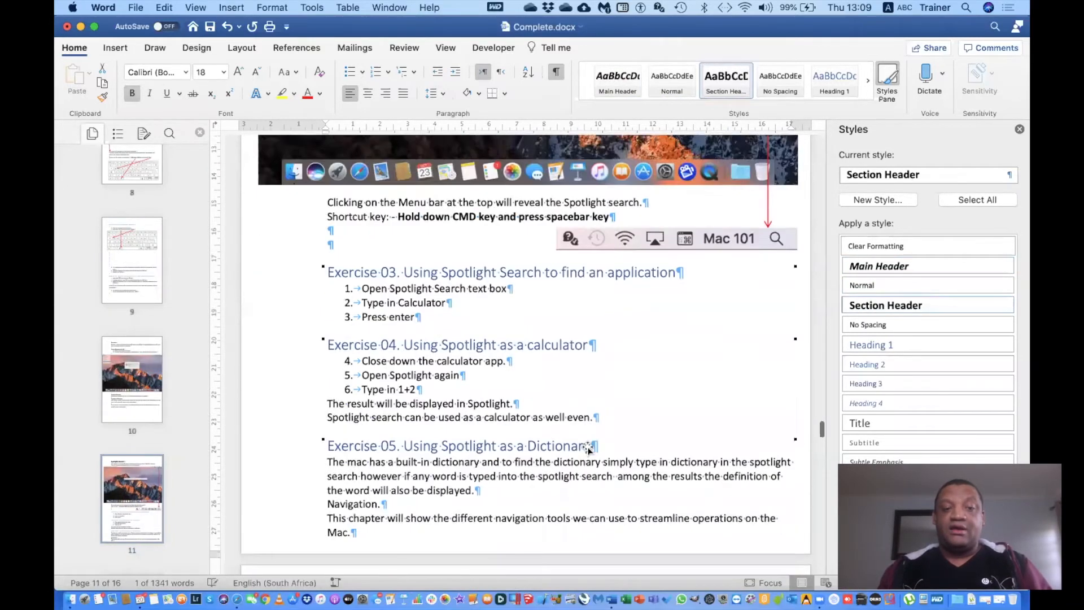
{"action": "left_click_drag", "start_coordinate": [326, 156], "coordinate": [380, 154]}
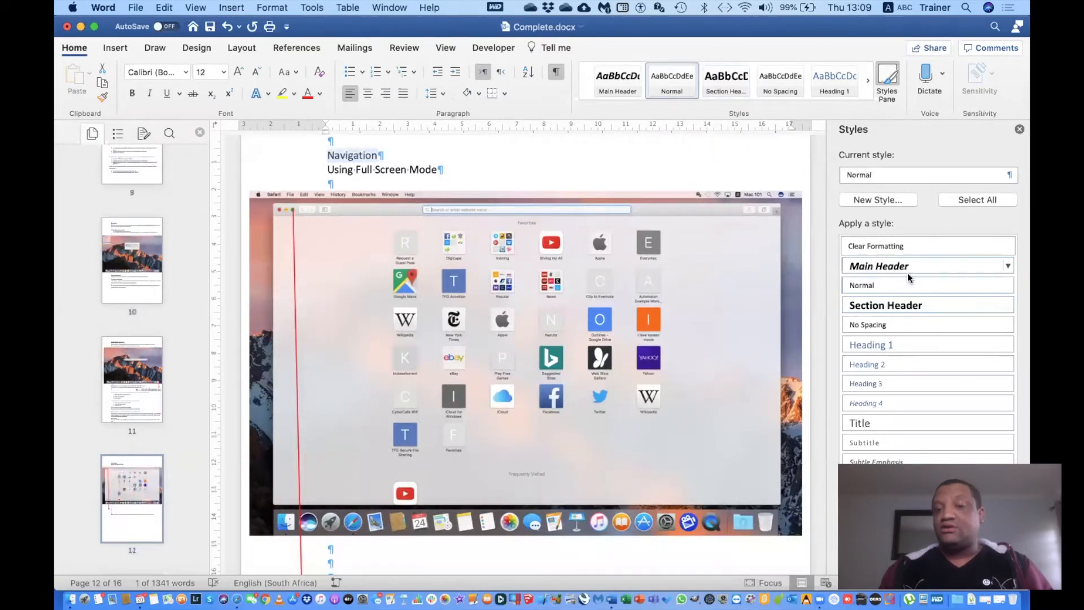
{"action": "left_click", "coordinate": [889, 306]}
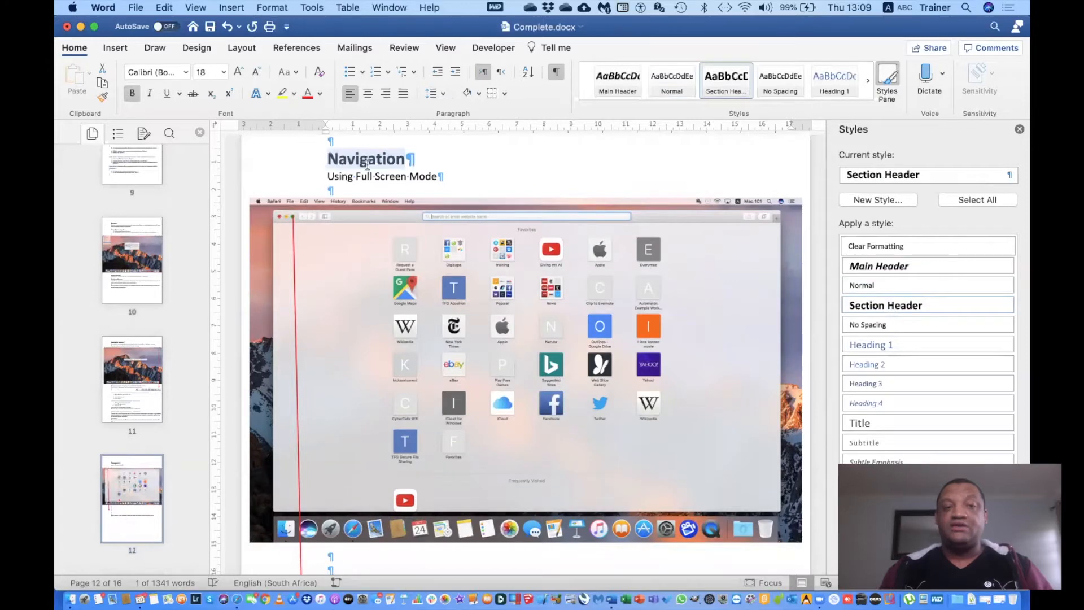
{"action": "left_click_drag", "start_coordinate": [324, 179], "coordinate": [444, 177]}
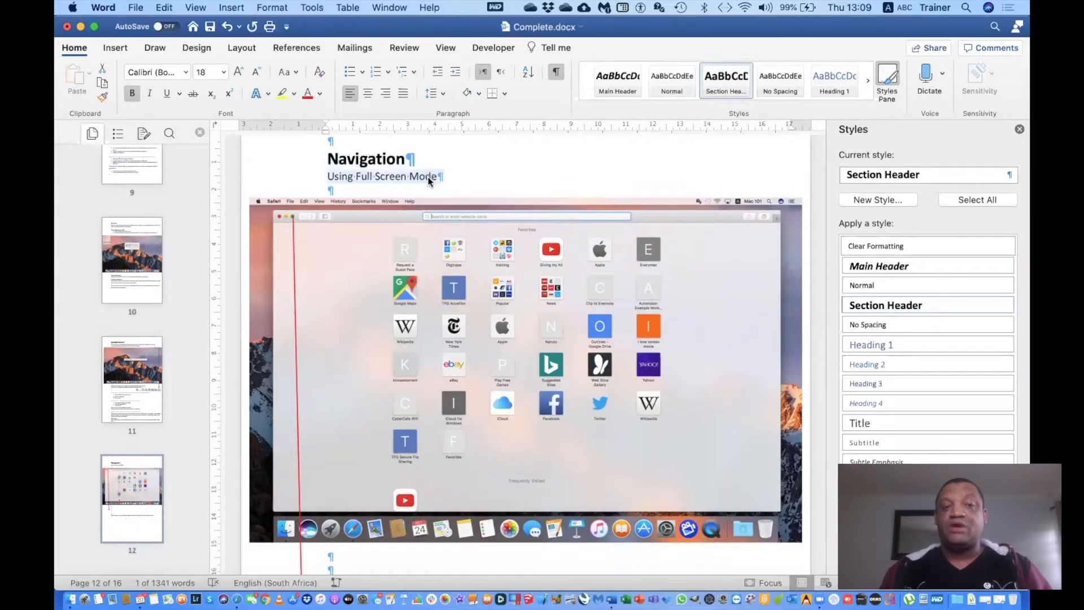
{"action": "left_click", "coordinate": [855, 266]}
Step: Apply the Main Header style to the "Fullscreen Mode" heading on page 13
{"action": "scroll", "coordinate": [647, 356], "scroll_direction": "down", "scroll_amount": 10}
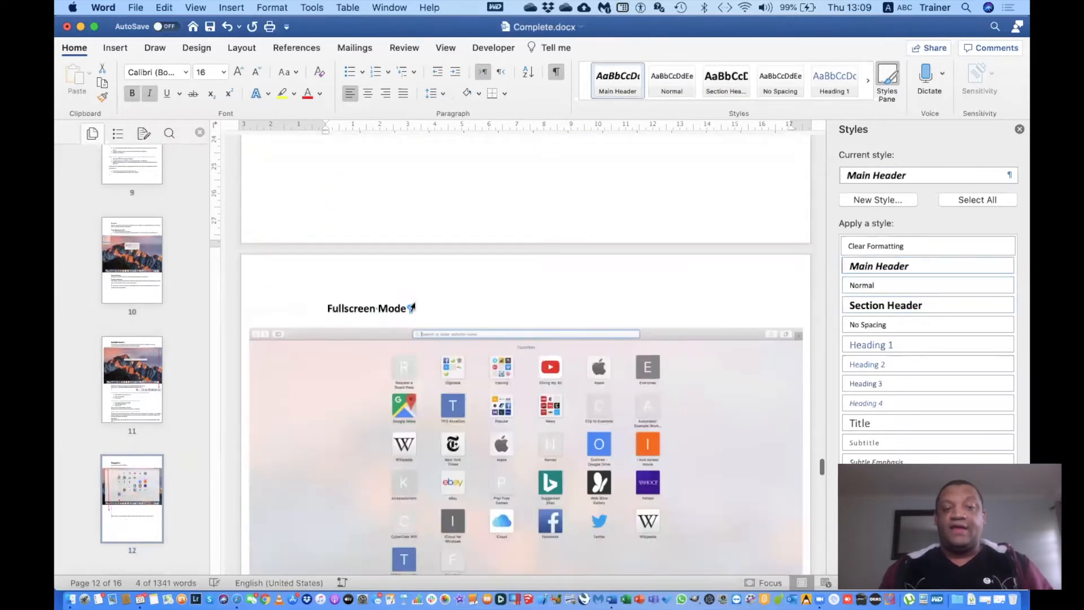
{"action": "left_click_drag", "start_coordinate": [336, 306], "coordinate": [435, 307]}
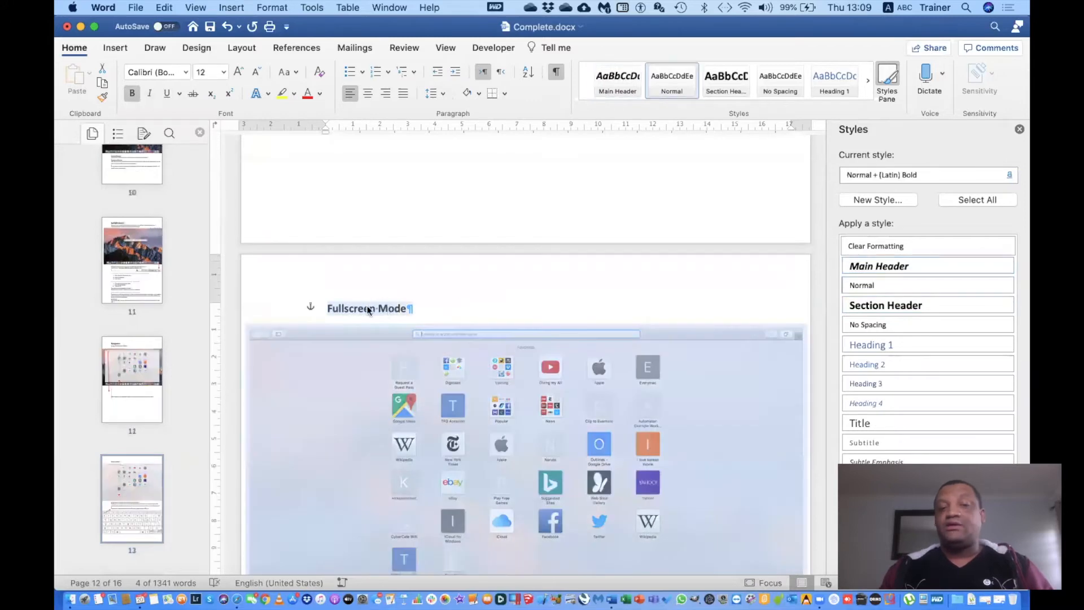
{"action": "left_click", "coordinate": [321, 308]}
{"action": "left_click_drag", "start_coordinate": [323, 308], "coordinate": [404, 305]}
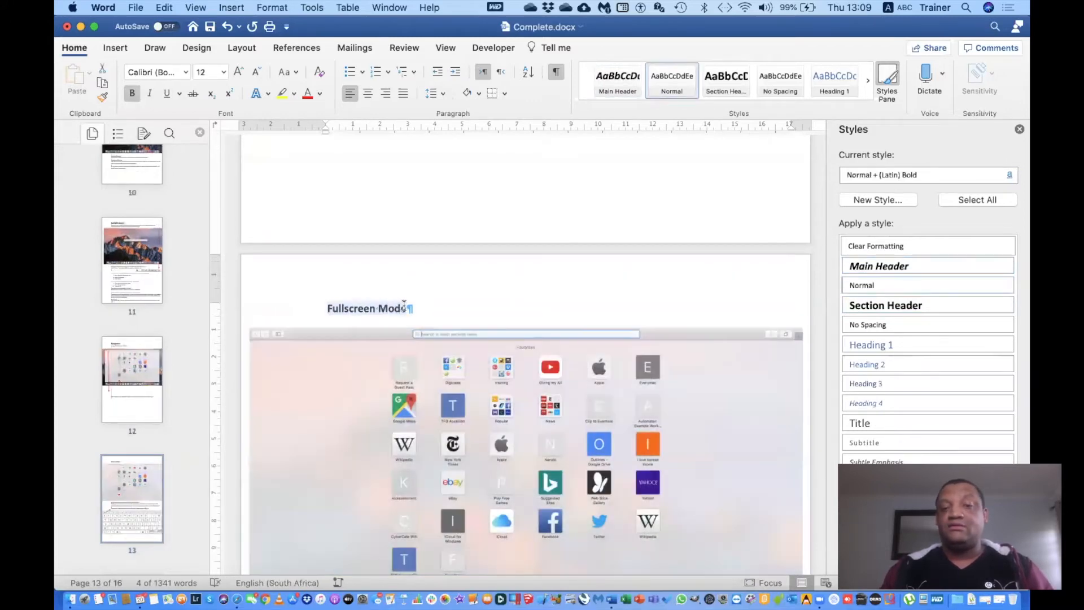
{"action": "left_click", "coordinate": [870, 266]}
Step: Apply the Section Header style to the "Assessment Guide on the User Interface" heading on page 16
{"action": "scroll", "coordinate": [623, 388], "scroll_direction": "down", "scroll_amount": 15}
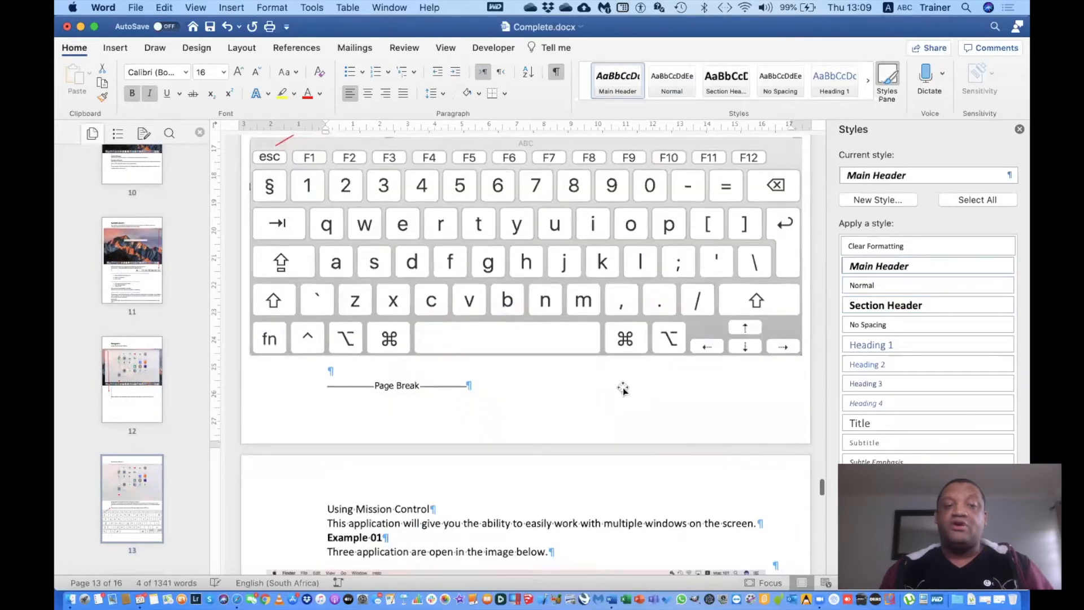
{"action": "scroll", "coordinate": [623, 387], "scroll_direction": "down", "scroll_amount": 15}
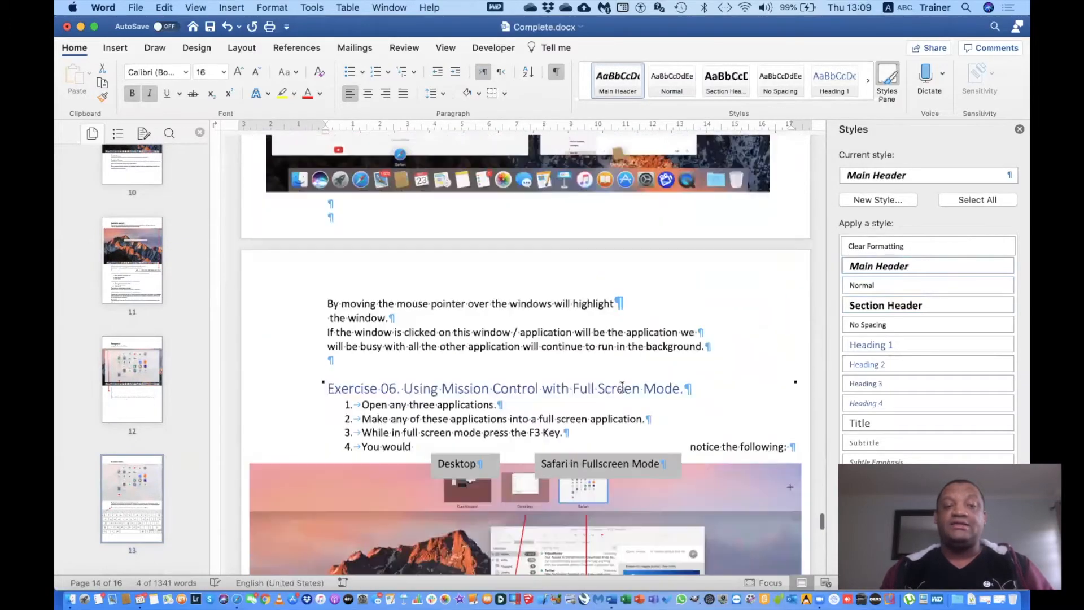
{"action": "scroll", "coordinate": [352, 168], "scroll_direction": "down", "scroll_amount": 15}
{"action": "left_click_drag", "start_coordinate": [310, 164], "coordinate": [483, 162]}
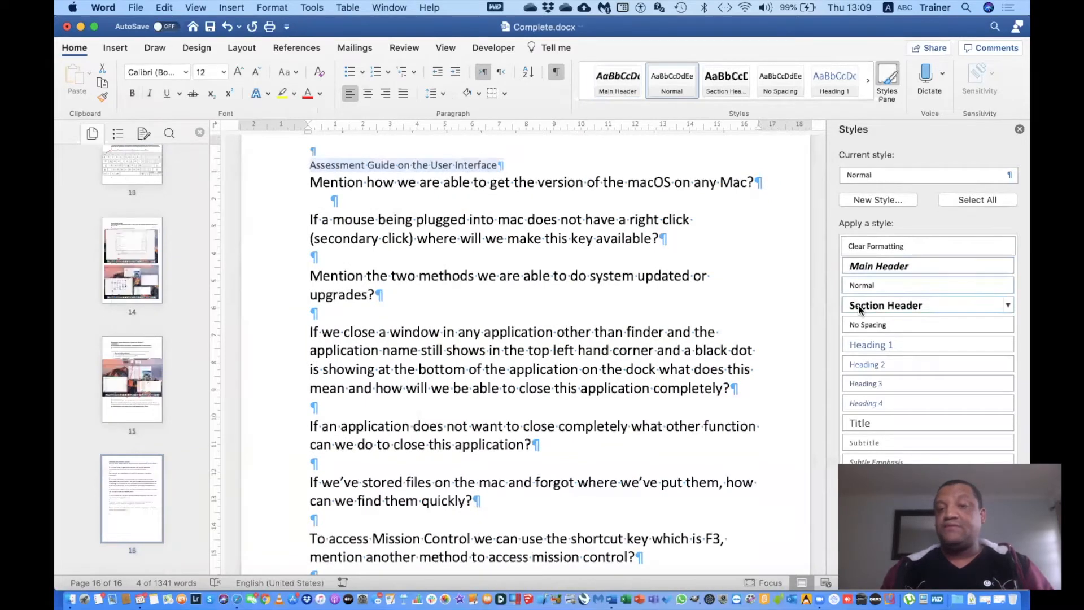
{"action": "left_click", "coordinate": [853, 306]}
Step: Return to the document's first page and look through the built-in table of contents designs
{"action": "scroll", "coordinate": [612, 241], "scroll_direction": "up", "scroll_amount": 20}
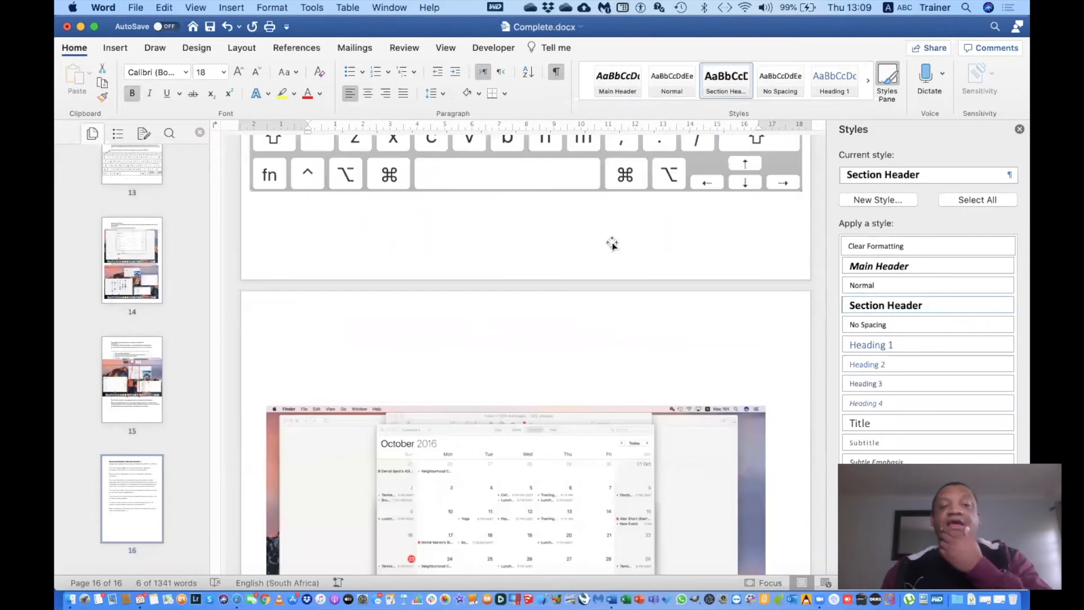
{"action": "scroll", "coordinate": [611, 242], "scroll_direction": "up", "scroll_amount": 15}
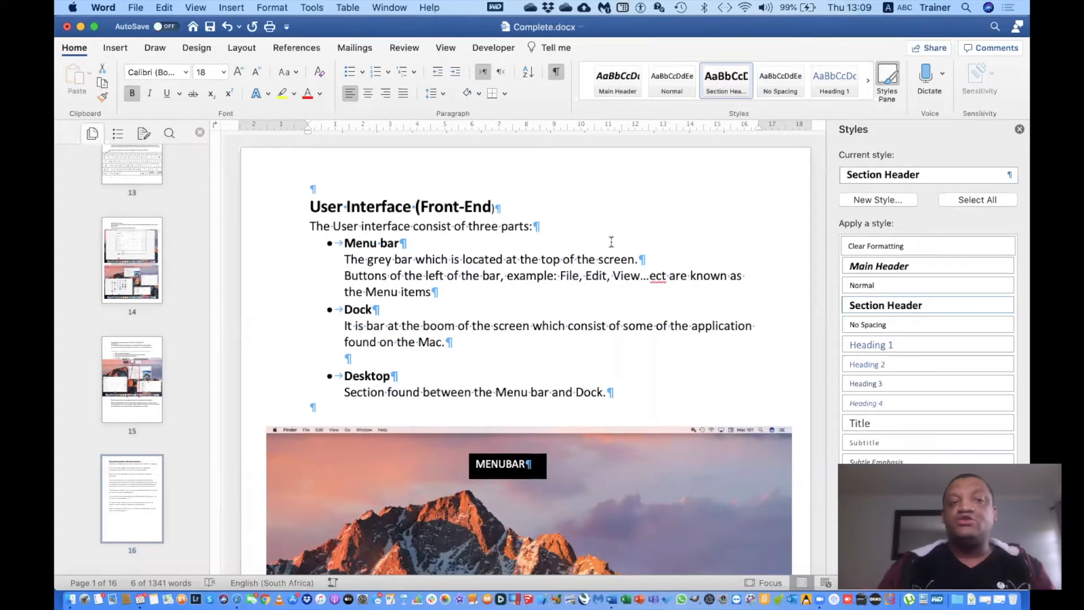
{"action": "left_click", "coordinate": [304, 49]}
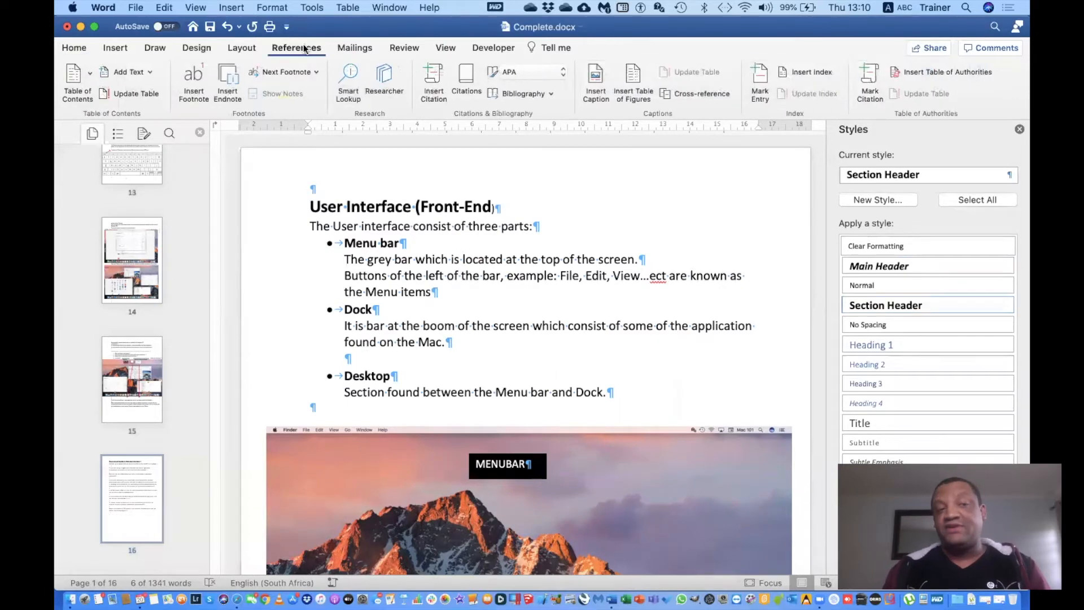
{"action": "left_click", "coordinate": [91, 75]}
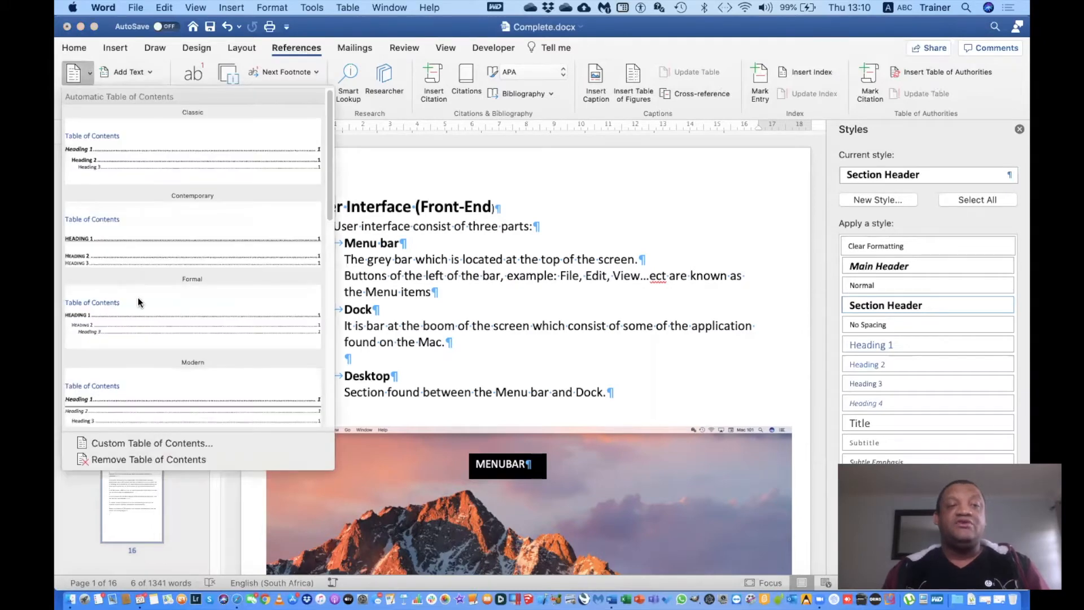
{"action": "scroll", "coordinate": [139, 302], "scroll_direction": "down", "scroll_amount": 4}
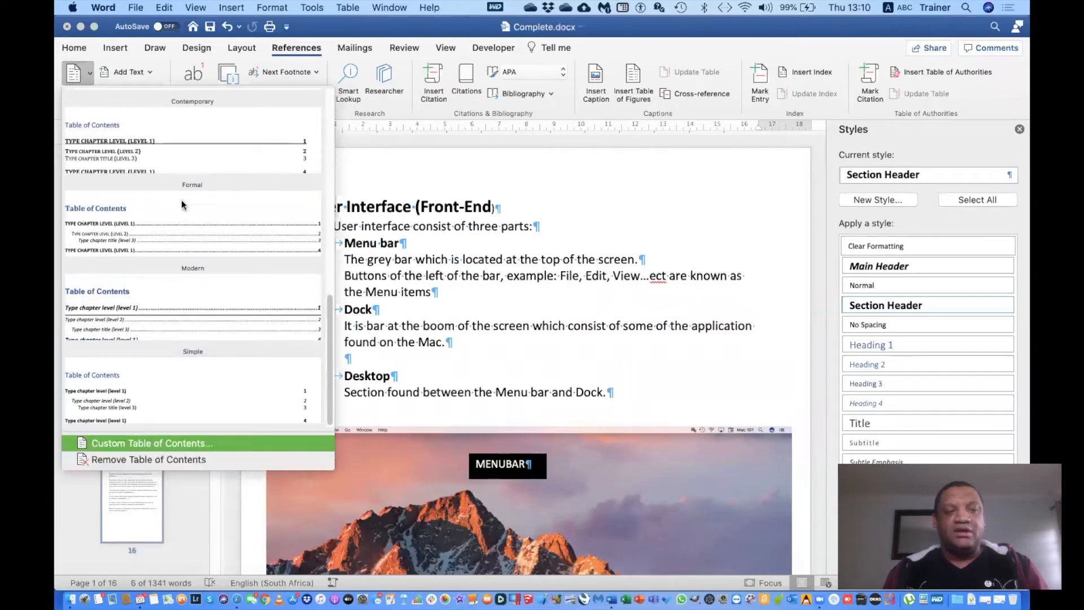
{"action": "left_click", "coordinate": [445, 172]}
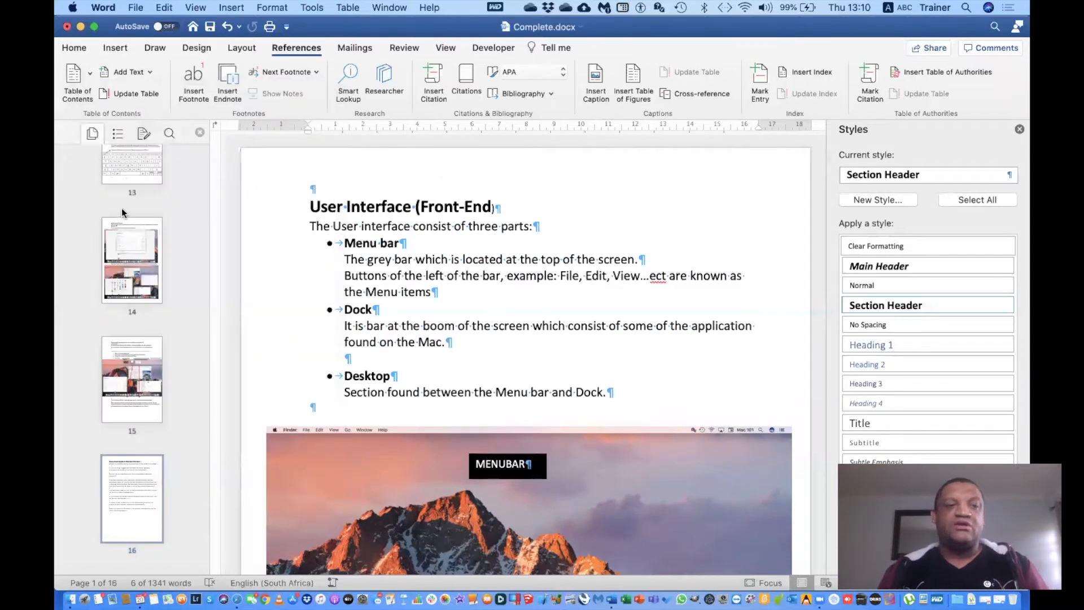
{"action": "scroll", "coordinate": [121, 214], "scroll_direction": "up", "scroll_amount": 5}
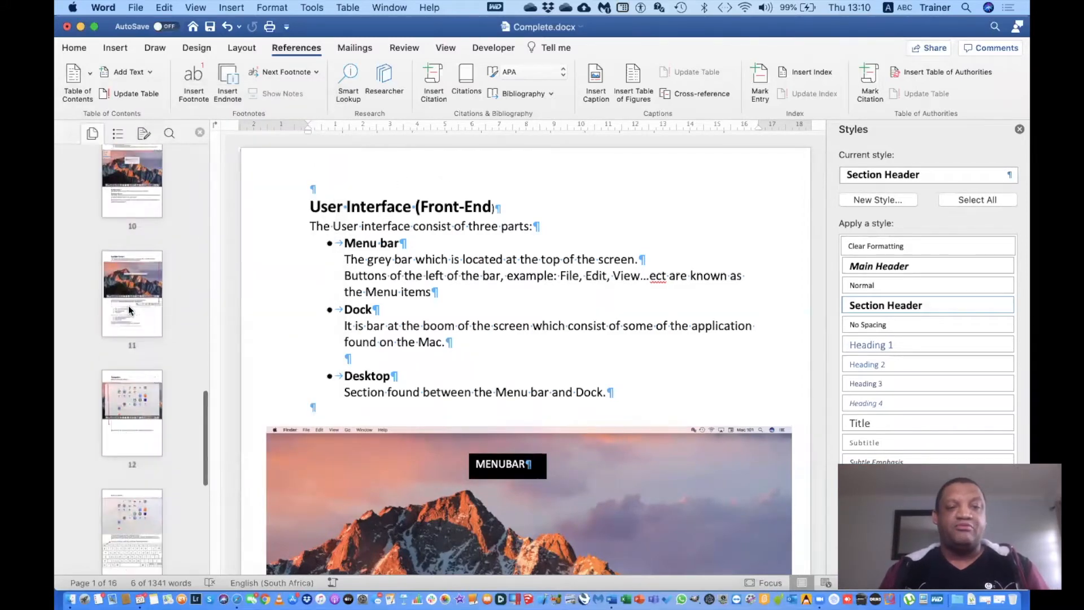
{"action": "scroll", "coordinate": [128, 306], "scroll_direction": "down", "scroll_amount": 3}
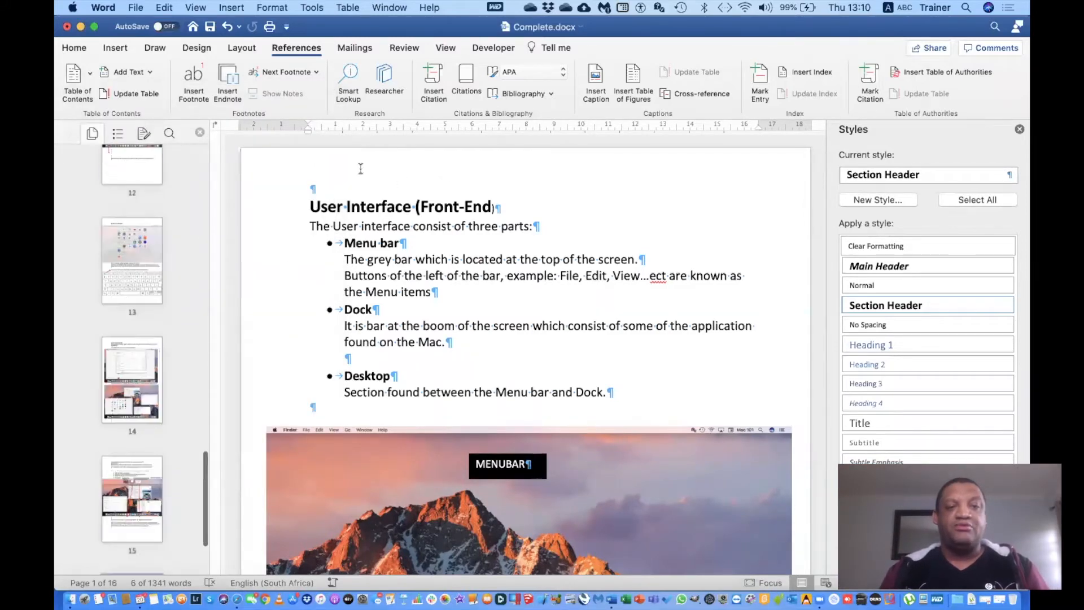
Step: Insert a Next Page section break before the "User Interface (Front-End)" heading to create a blank first page
{"action": "left_click", "coordinate": [325, 188]}
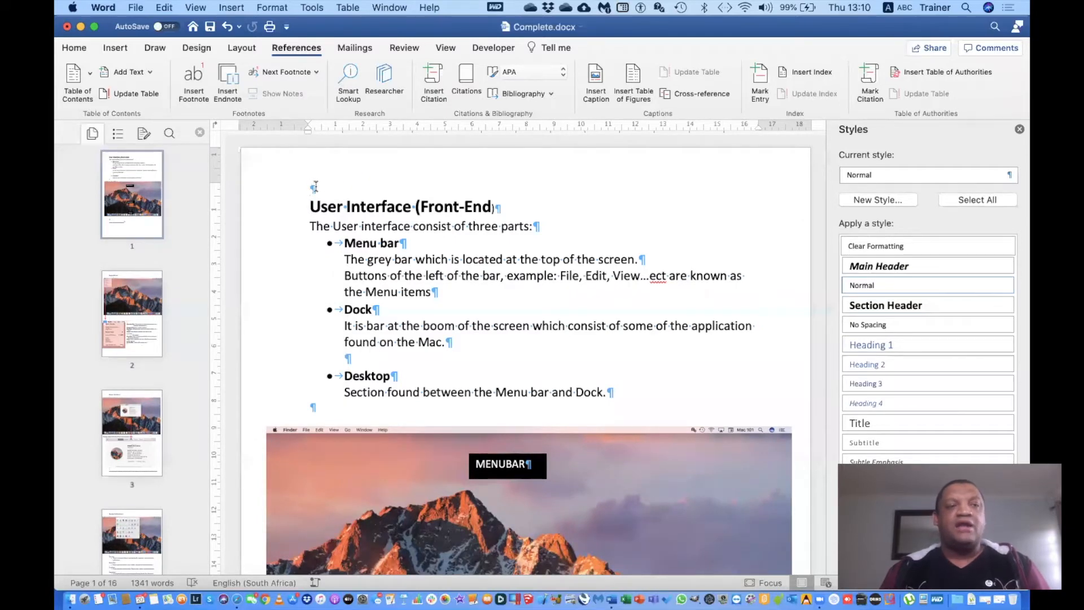
{"action": "left_click", "coordinate": [242, 47]}
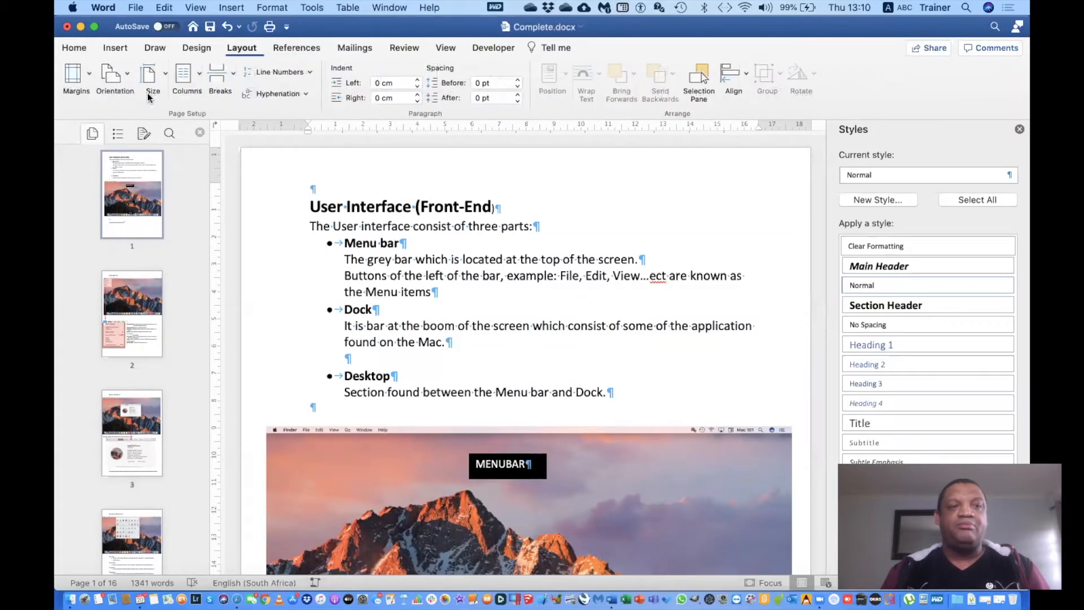
{"action": "left_click", "coordinate": [231, 71]}
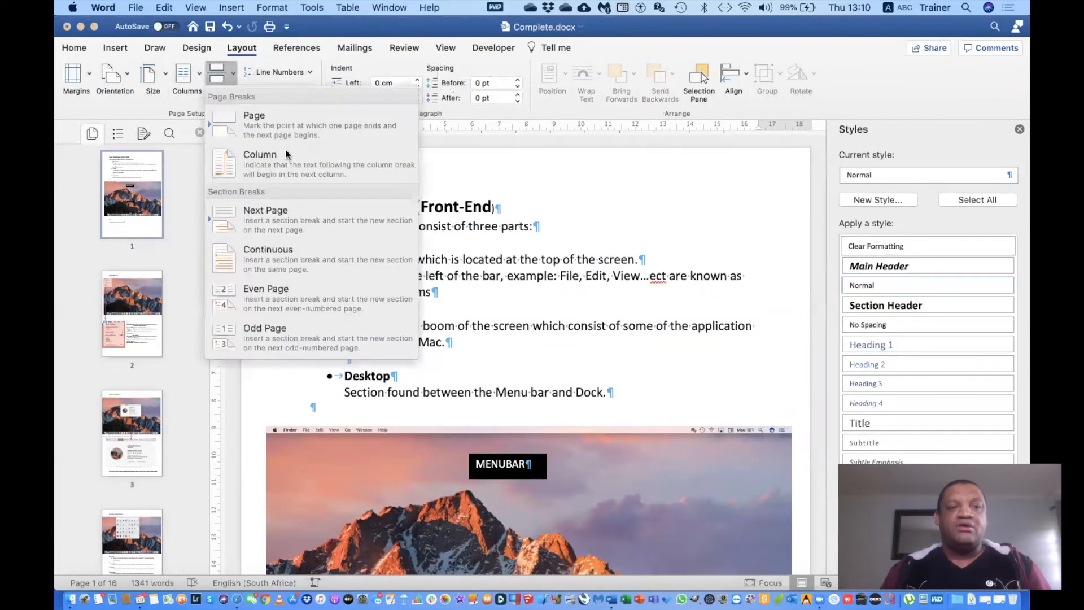
{"action": "left_click", "coordinate": [284, 219]}
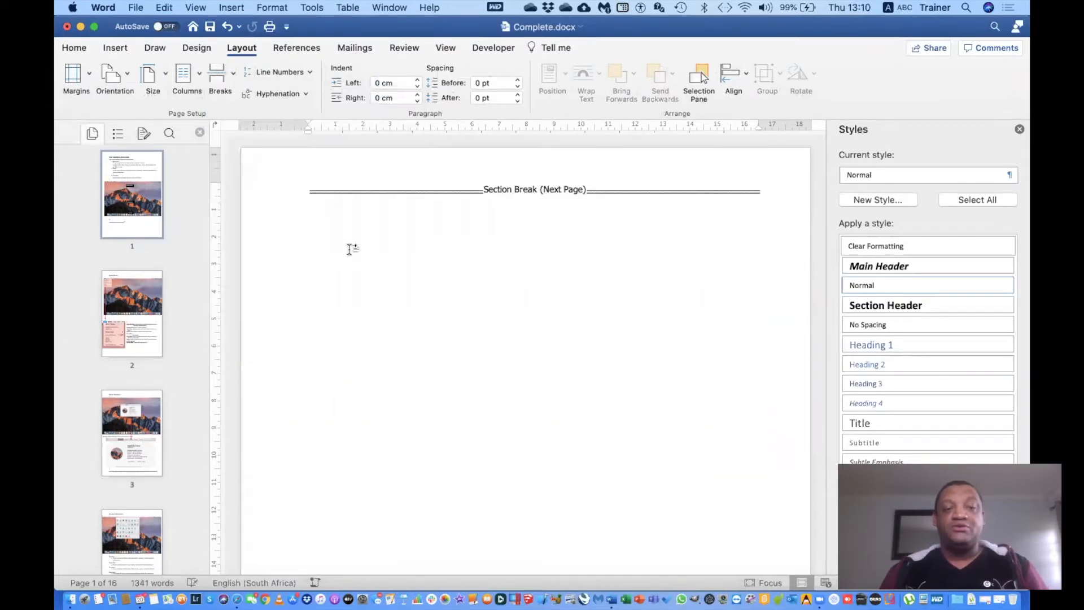
{"action": "scroll", "coordinate": [373, 260], "scroll_direction": "up", "scroll_amount": 8}
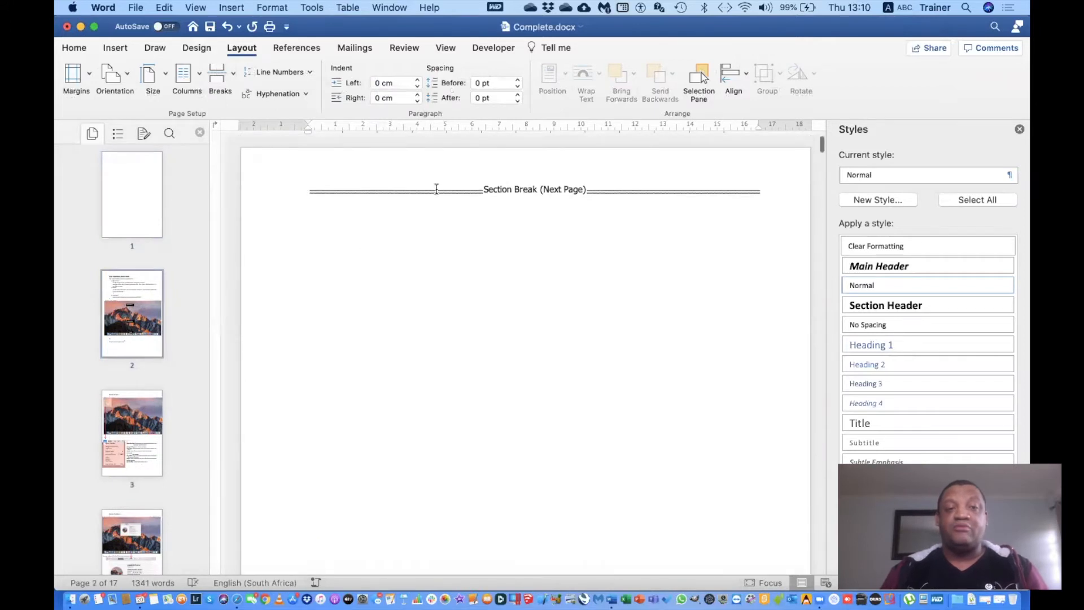
Step: Add three empty paragraphs above the section break on the first page
{"action": "left_click", "coordinate": [592, 193]}
{"action": "key", "text": "Return"}
{"action": "key", "text": "Return"}
{"action": "key", "text": "Return"}
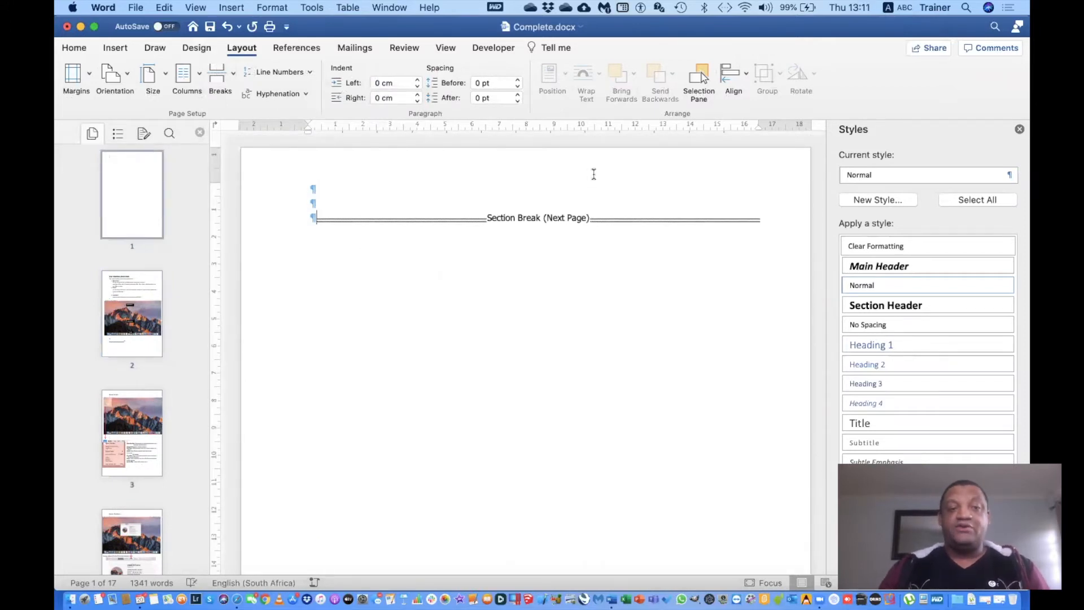
Step: Centre the first line of the new page and enter the title "Table of Contents" on it
{"action": "left_click", "coordinate": [358, 187]}
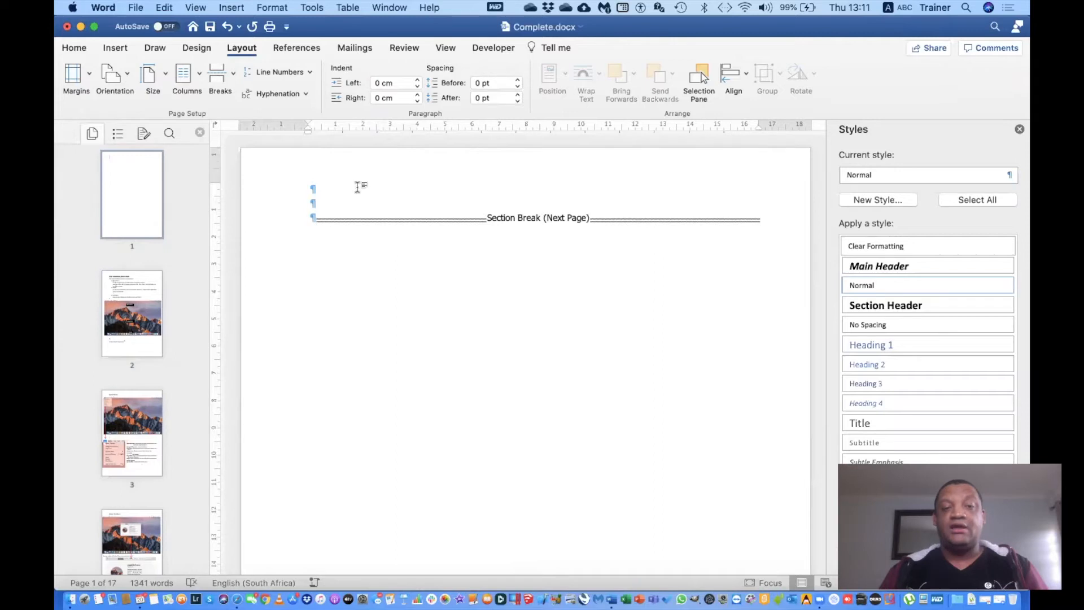
{"action": "left_click", "coordinate": [326, 204]}
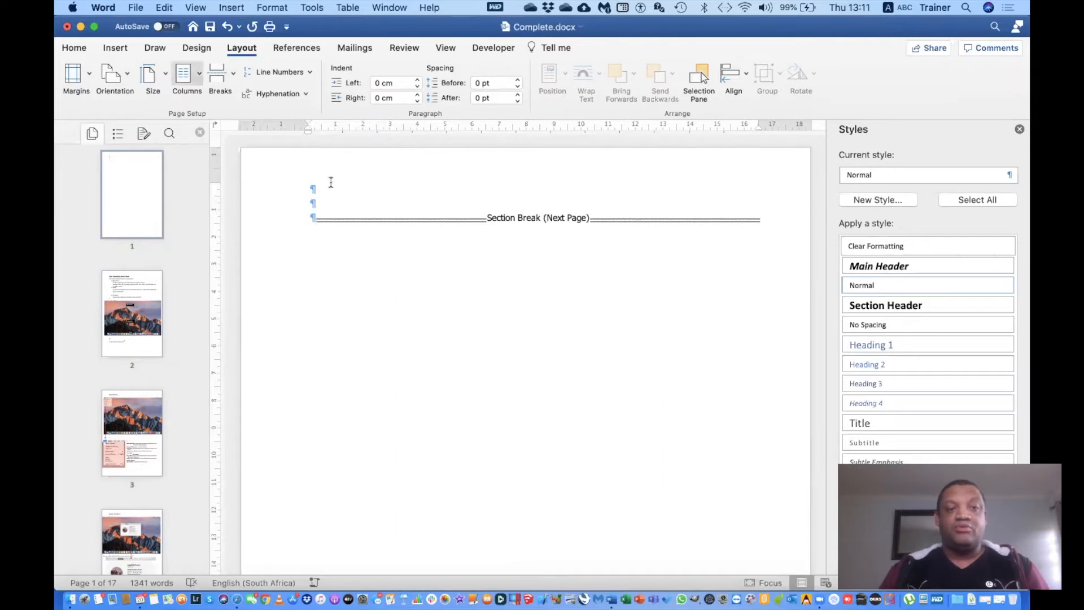
{"action": "left_click", "coordinate": [86, 50]}
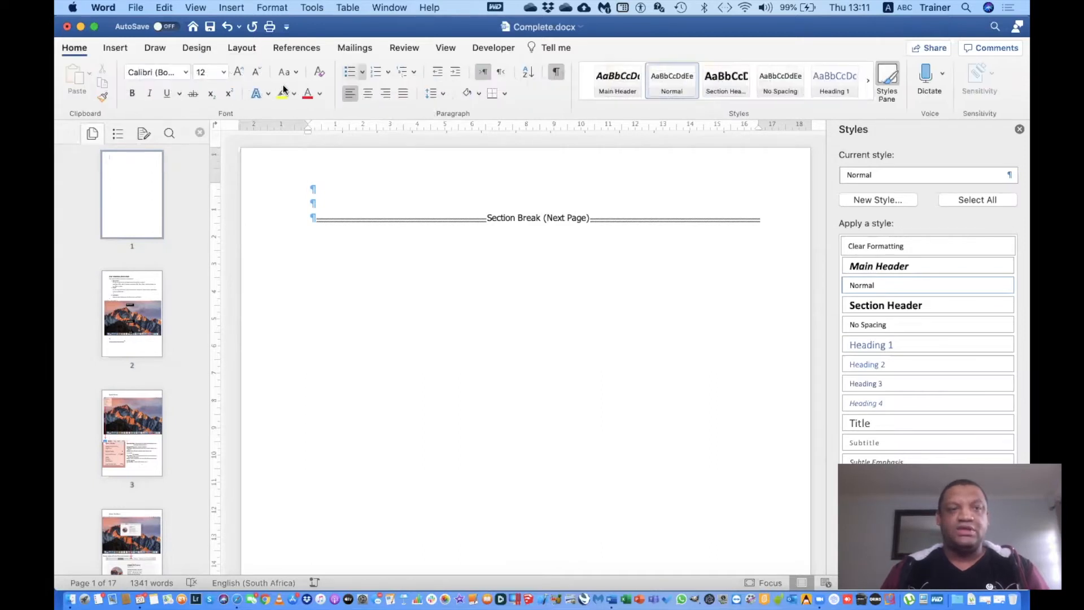
{"action": "left_click", "coordinate": [368, 93]}
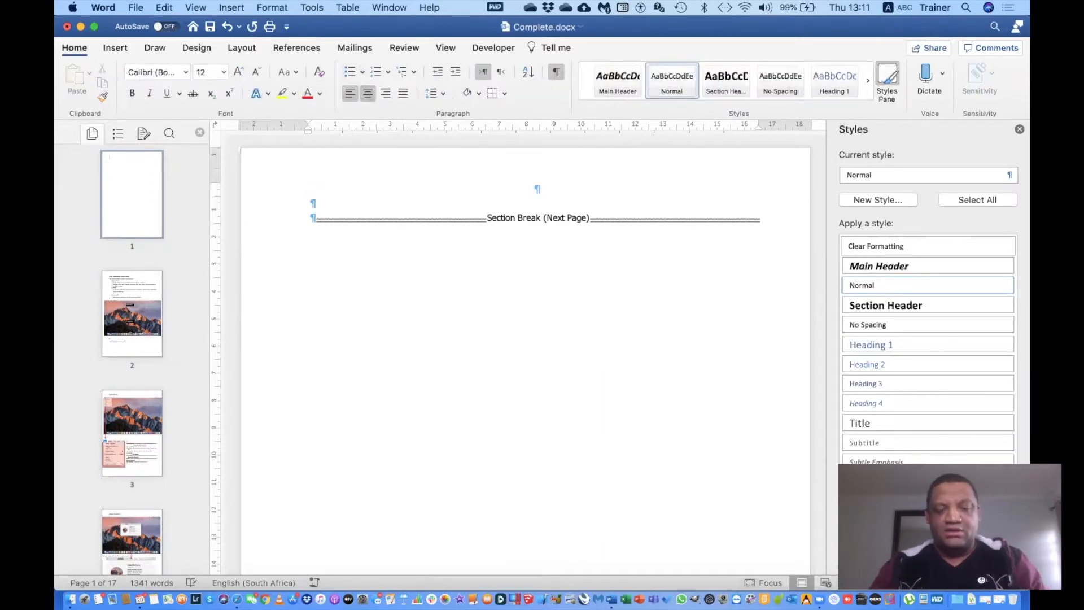
{"action": "type", "text": "Table o"}
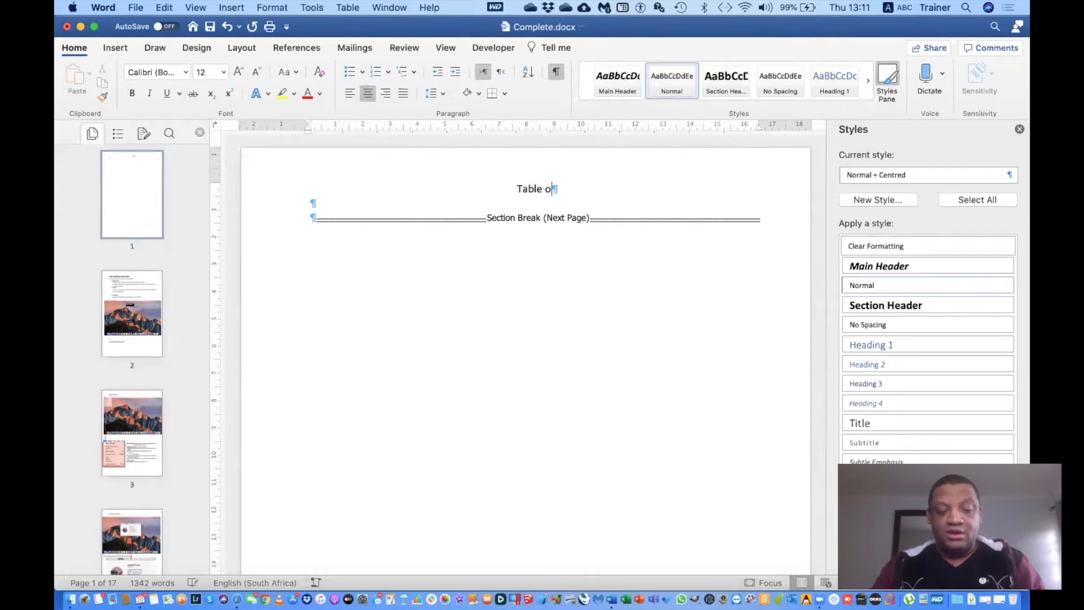
{"action": "type", "text": "f Contents"}
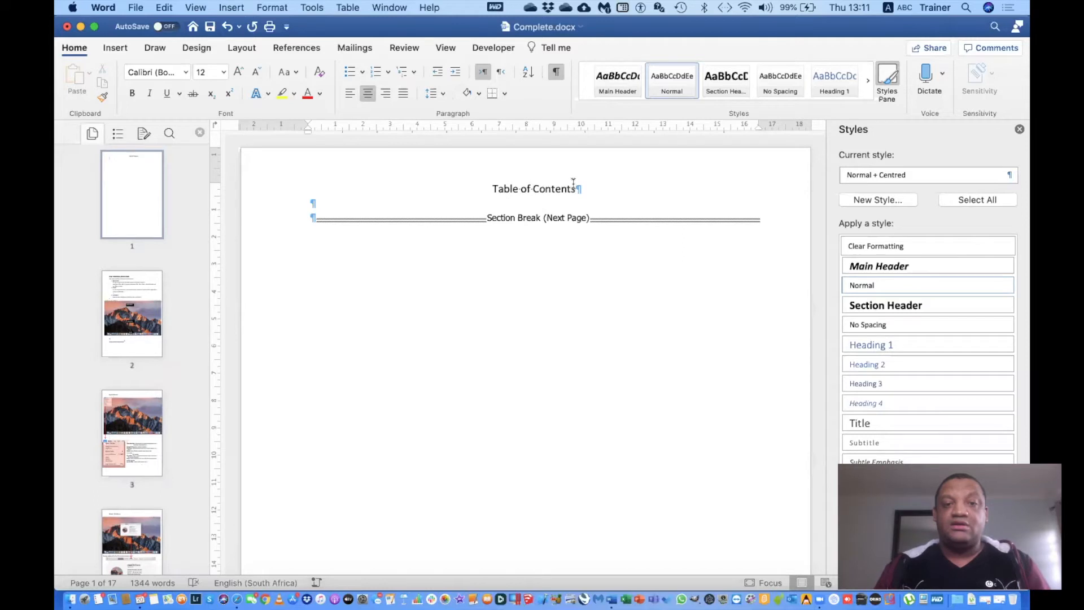
Step: Make the "Table of Contents" title bold and set its font size to 20
{"action": "left_click_drag", "start_coordinate": [582, 188], "coordinate": [480, 188]}
{"action": "left_click", "coordinate": [132, 93]}
{"action": "left_click", "coordinate": [223, 72]}
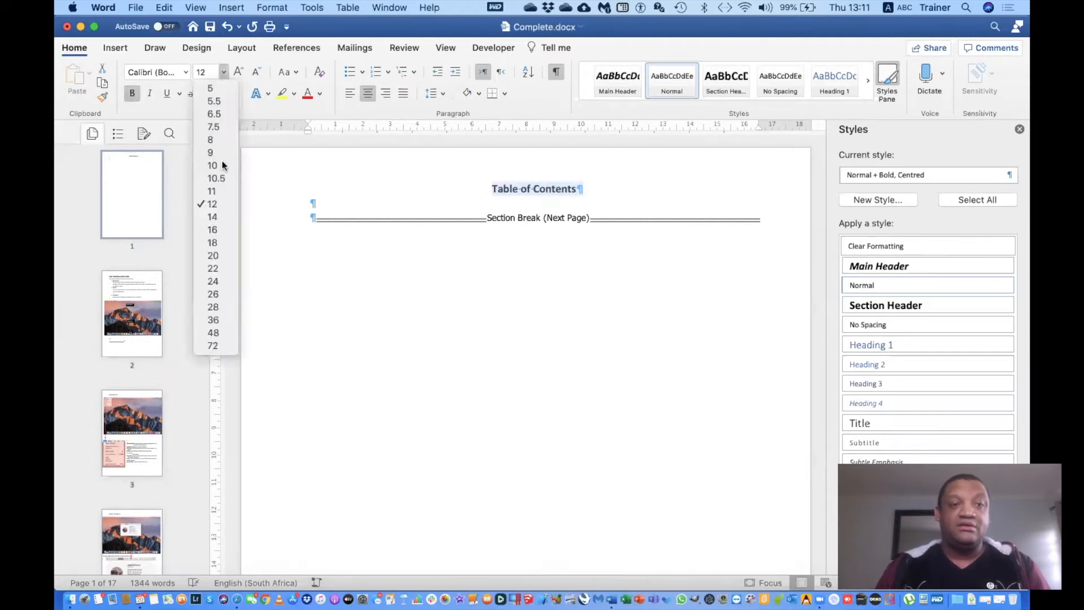
{"action": "left_click", "coordinate": [219, 229]}
{"action": "left_click", "coordinate": [224, 72]}
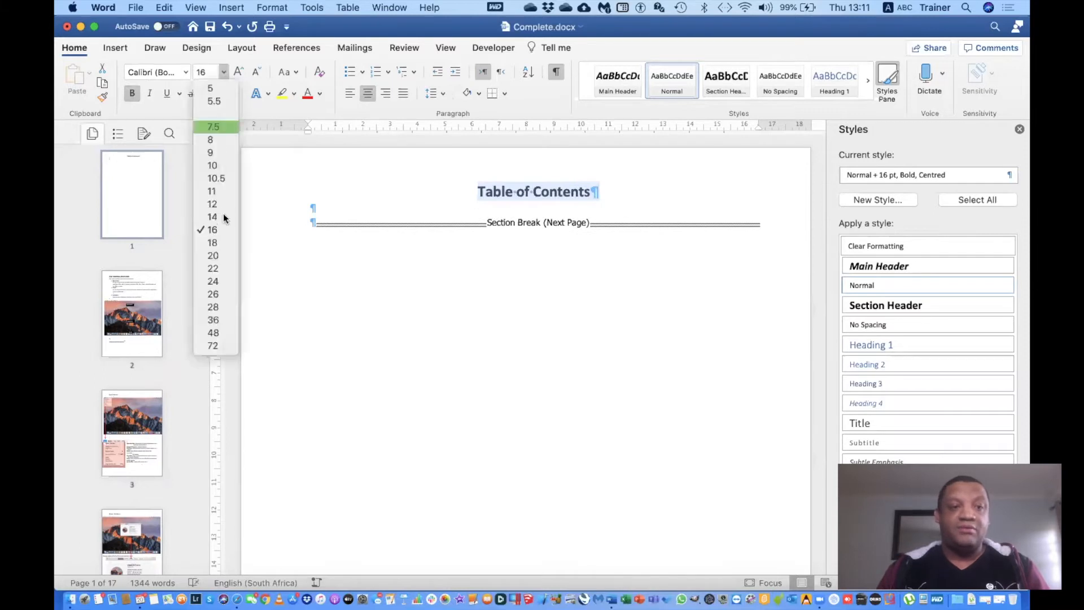
{"action": "left_click", "coordinate": [219, 256]}
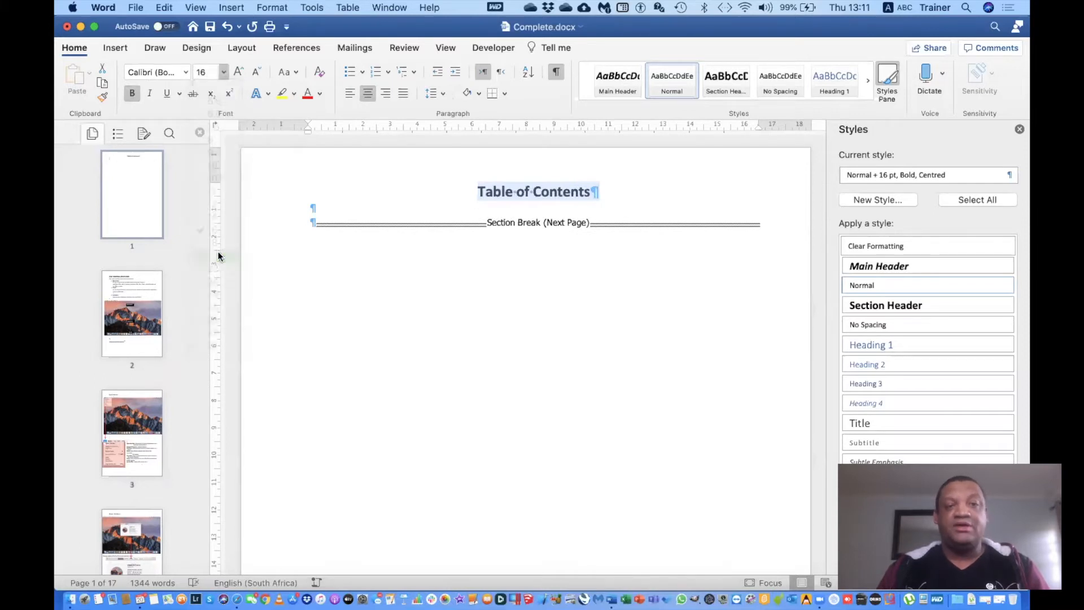
Step: Add another empty paragraph below the title and open the custom table of contents settings for that spot
{"action": "left_click", "coordinate": [325, 218]}
{"action": "key", "text": "Return"}
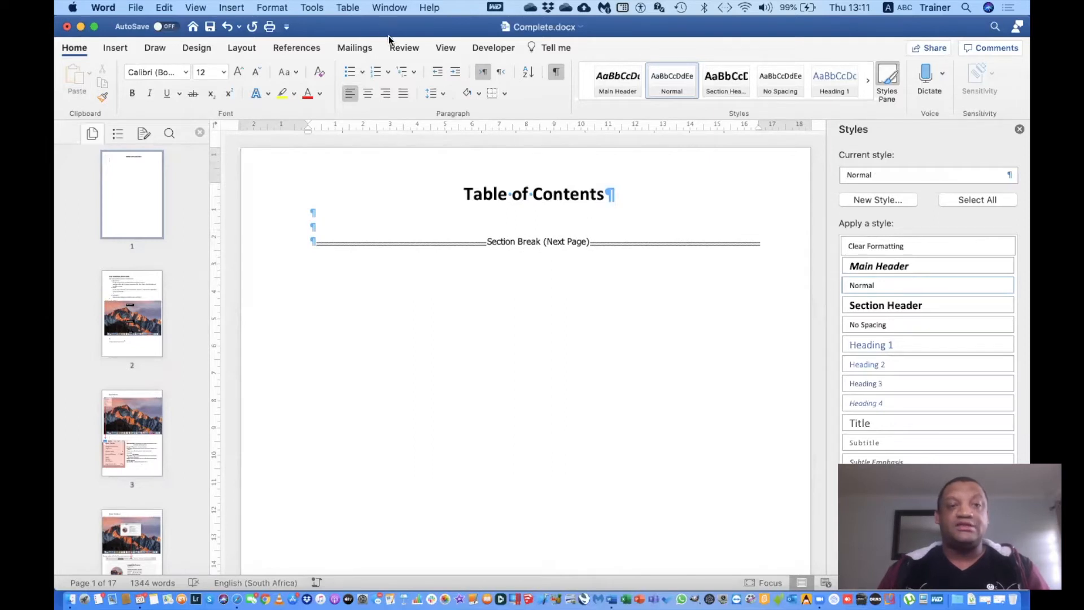
{"action": "left_click", "coordinate": [313, 47]}
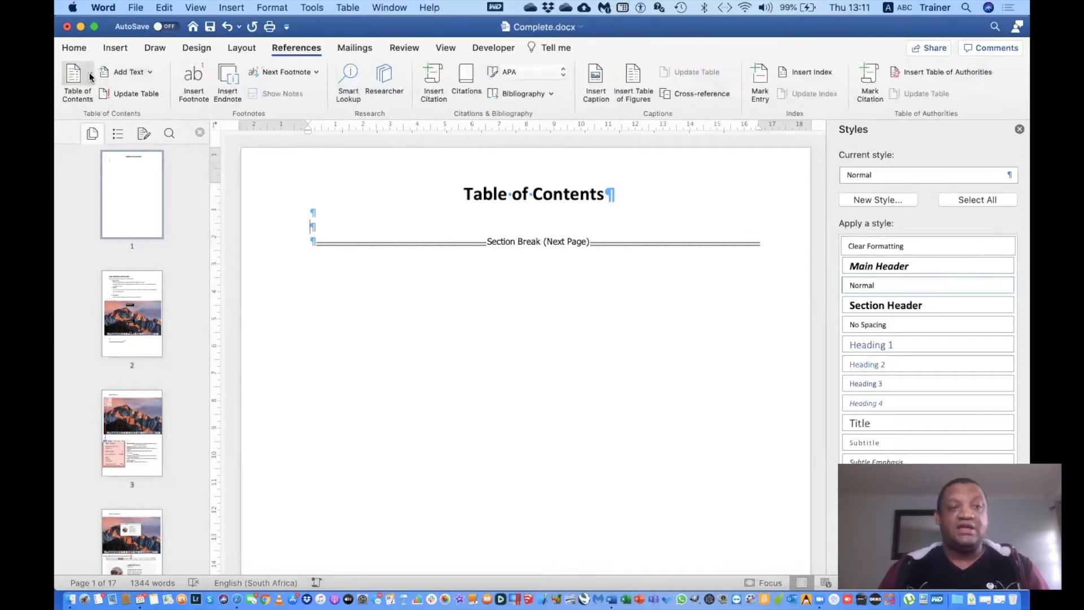
{"action": "left_click", "coordinate": [99, 73]}
{"action": "left_click", "coordinate": [87, 69]}
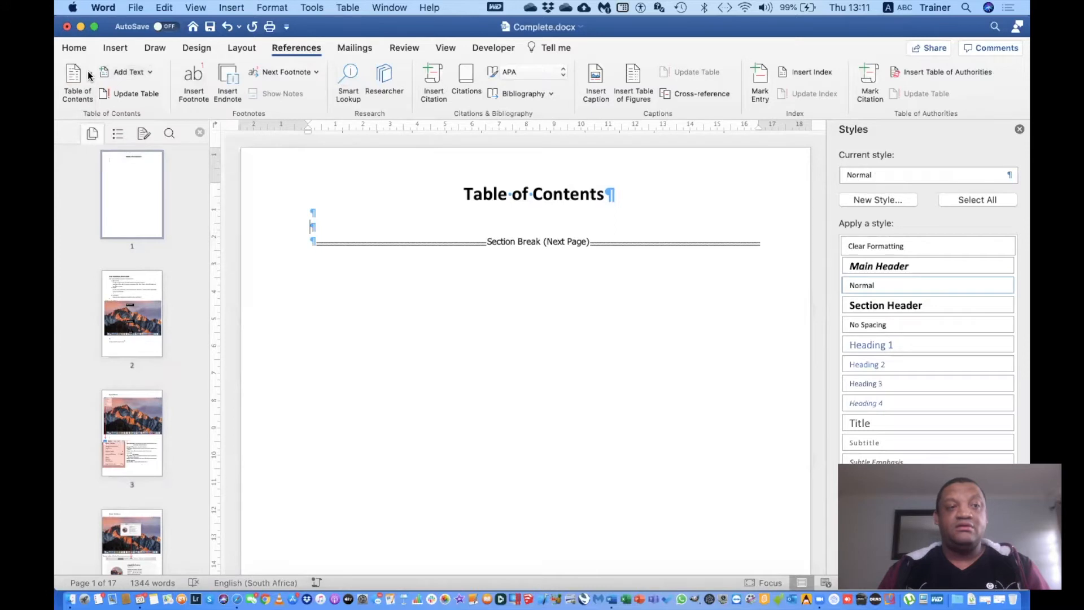
{"action": "left_click", "coordinate": [90, 71]}
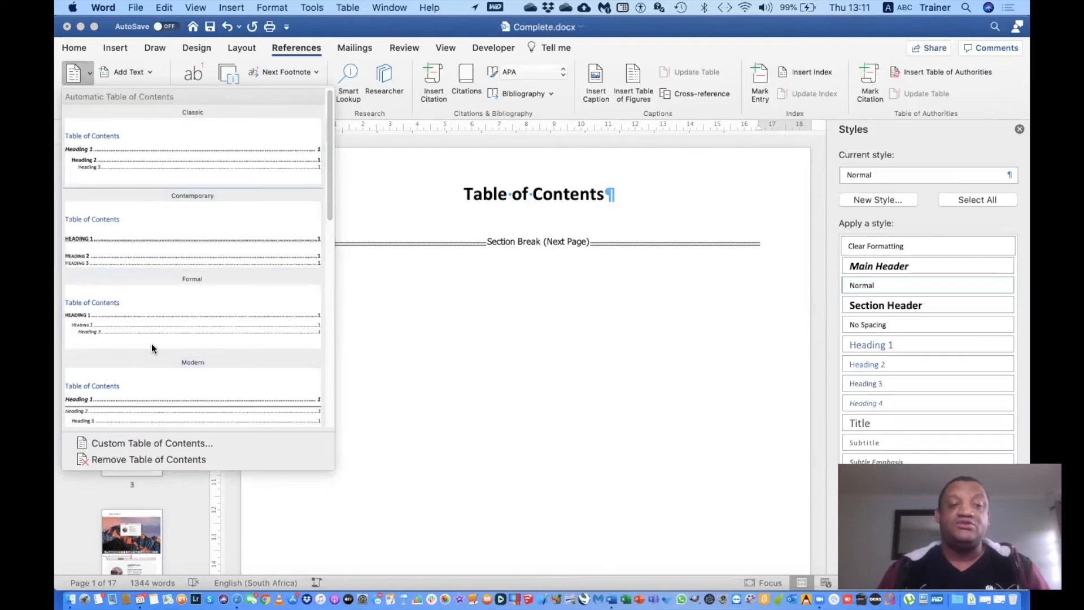
{"action": "left_click", "coordinate": [127, 443]}
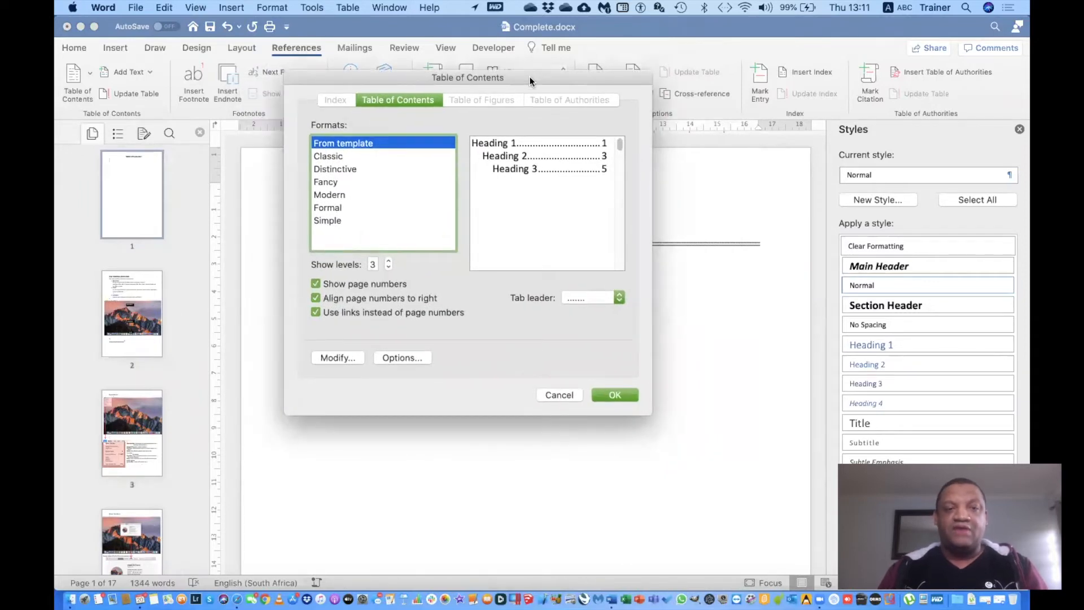
Step: Preview the Classic, Distinctive, Fancy, Modern and Simple table of contents formats and return to From template
{"action": "left_click", "coordinate": [327, 156]}
{"action": "left_click", "coordinate": [328, 169]}
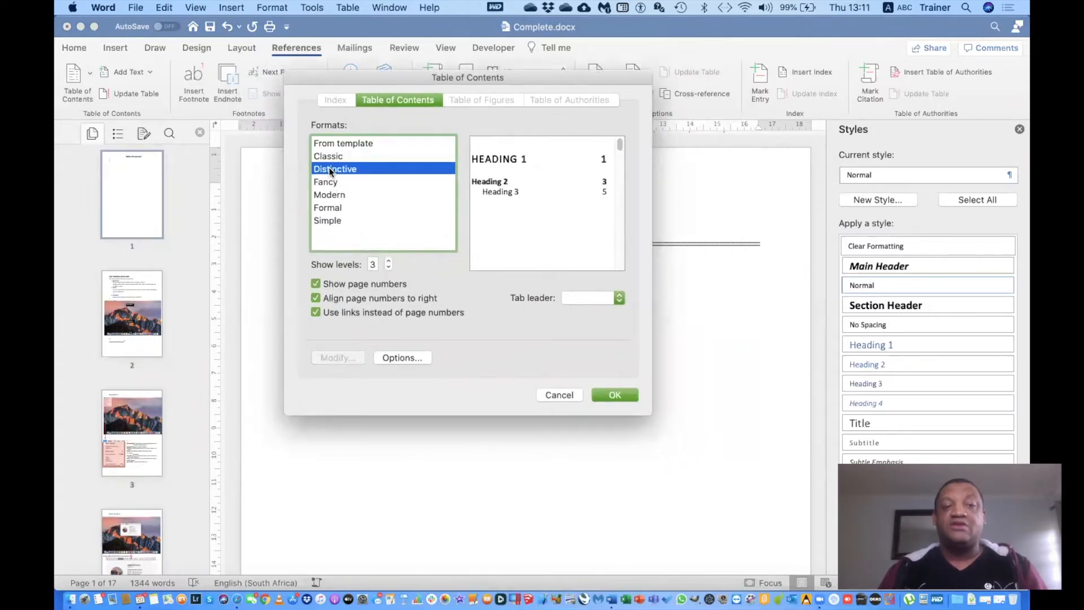
{"action": "left_click", "coordinate": [327, 182]}
{"action": "left_click", "coordinate": [326, 195]}
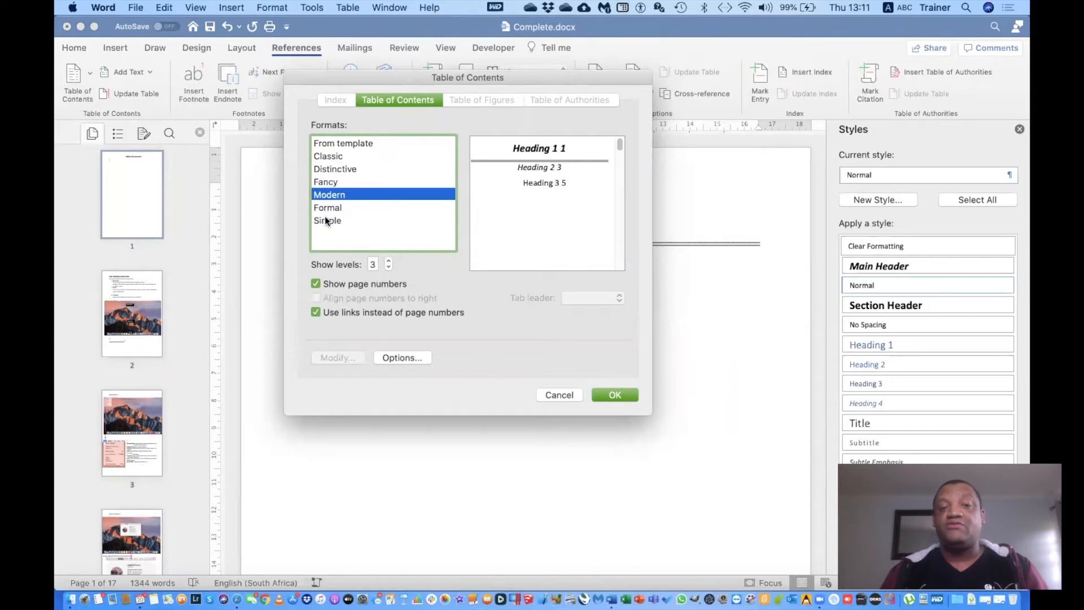
{"action": "left_click", "coordinate": [326, 219]}
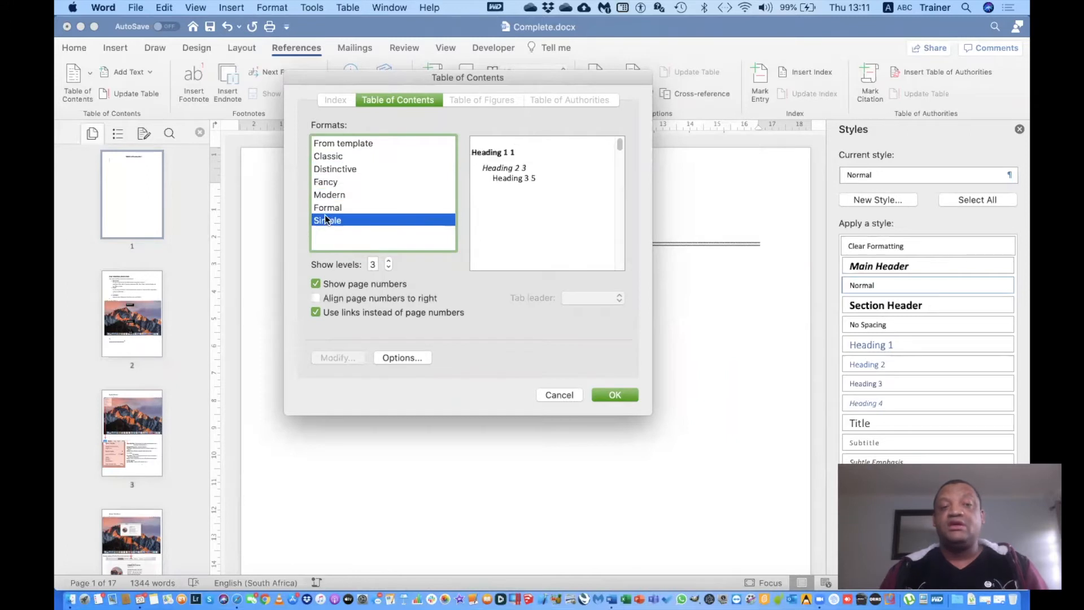
{"action": "left_click", "coordinate": [326, 144]}
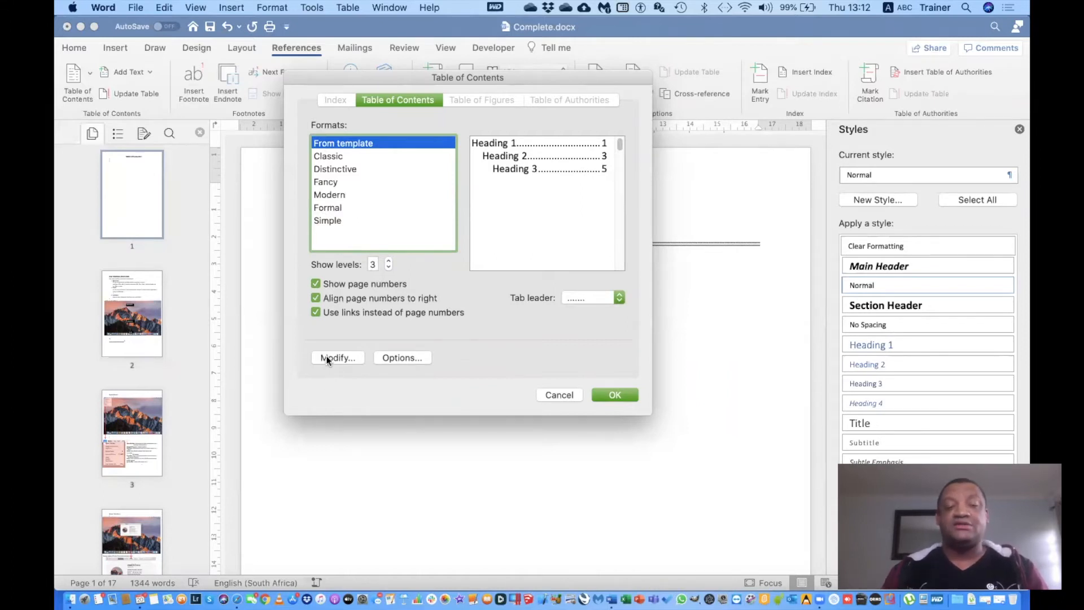
Step: In the table of contents options, clear the TOC levels assigned to Heading 1, Heading 2 and Heading 3
{"action": "left_click", "coordinate": [403, 357]}
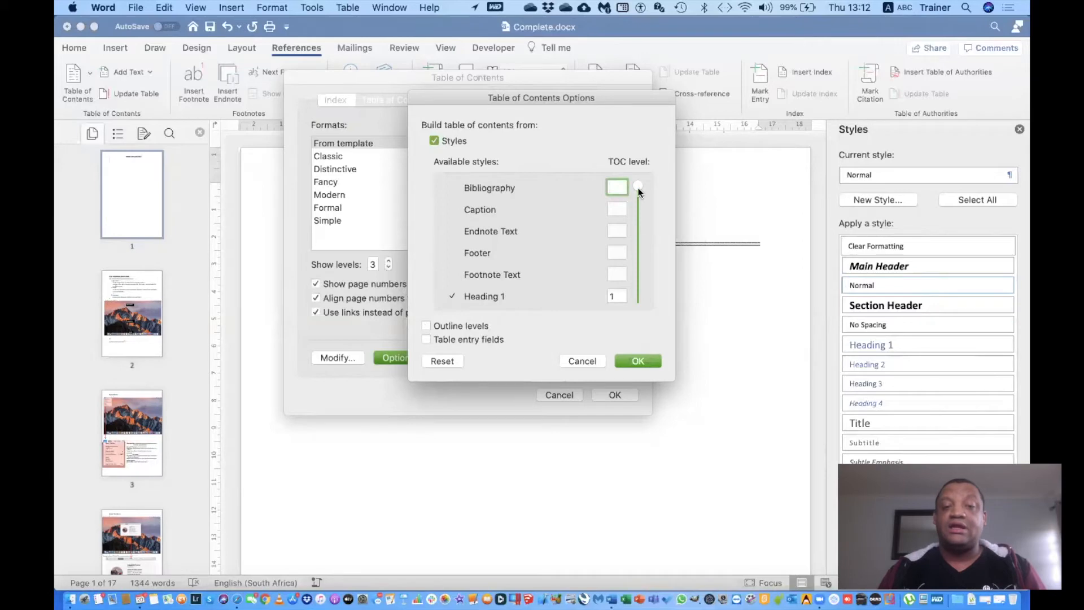
{"action": "left_click_drag", "start_coordinate": [636, 184], "coordinate": [638, 212]}
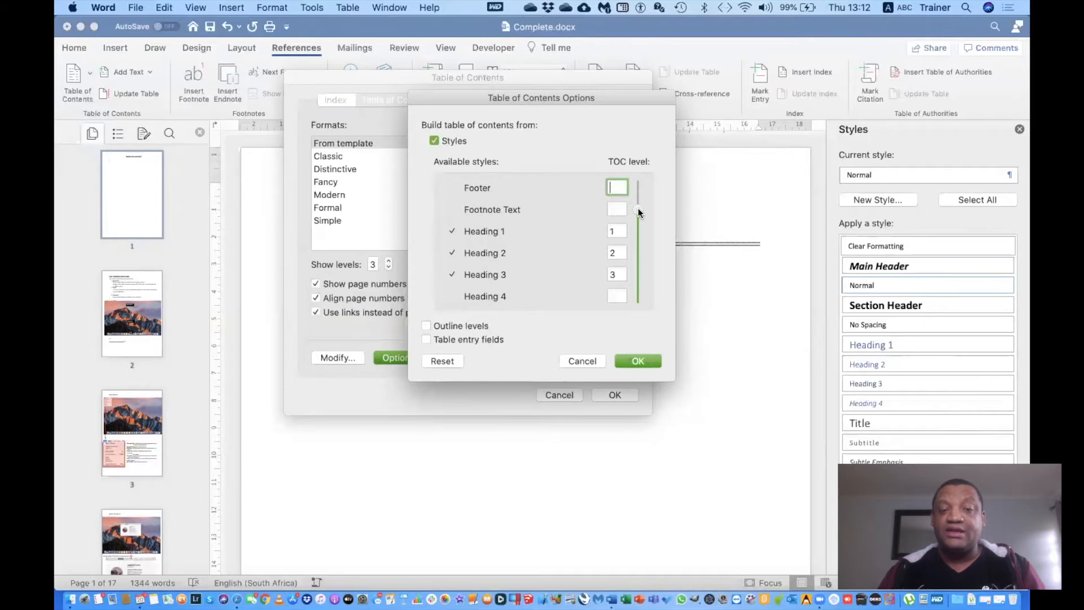
{"action": "left_click", "coordinate": [620, 231]}
{"action": "key", "text": "BackSpace"}
{"action": "left_click", "coordinate": [620, 249]}
{"action": "key", "text": "BackSpace"}
{"action": "left_click", "coordinate": [619, 274]}
{"action": "key", "text": "BackSpace"}
{"action": "left_click_drag", "start_coordinate": [640, 210], "coordinate": [634, 305]}
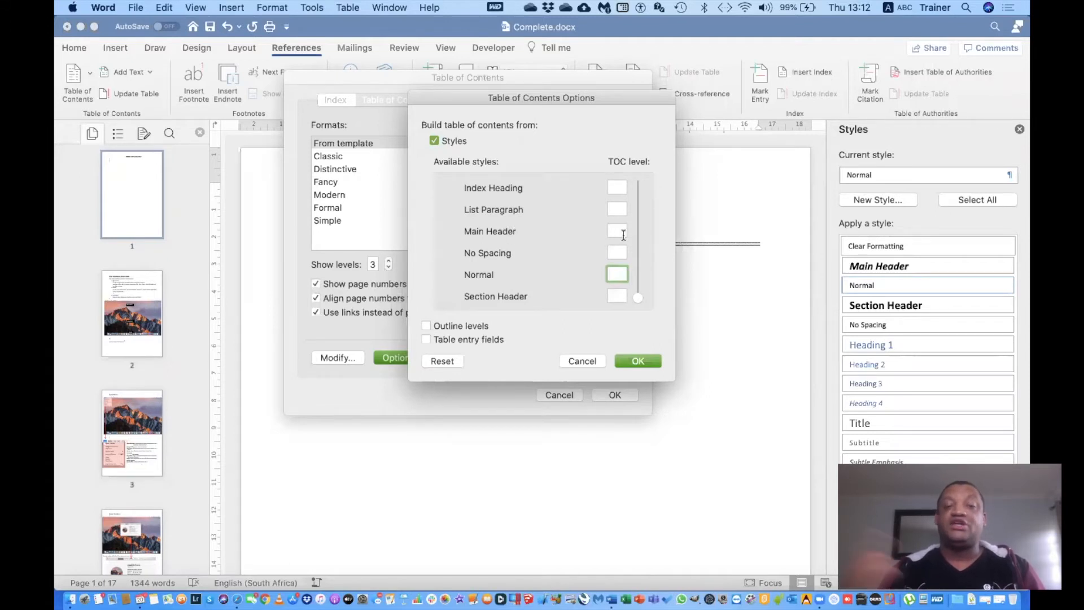
Step: Assign TOC level 1 to both the Section Header and Main Header styles and insert the table of contents
{"action": "left_click", "coordinate": [615, 296]}
{"action": "type", "text": "1"}
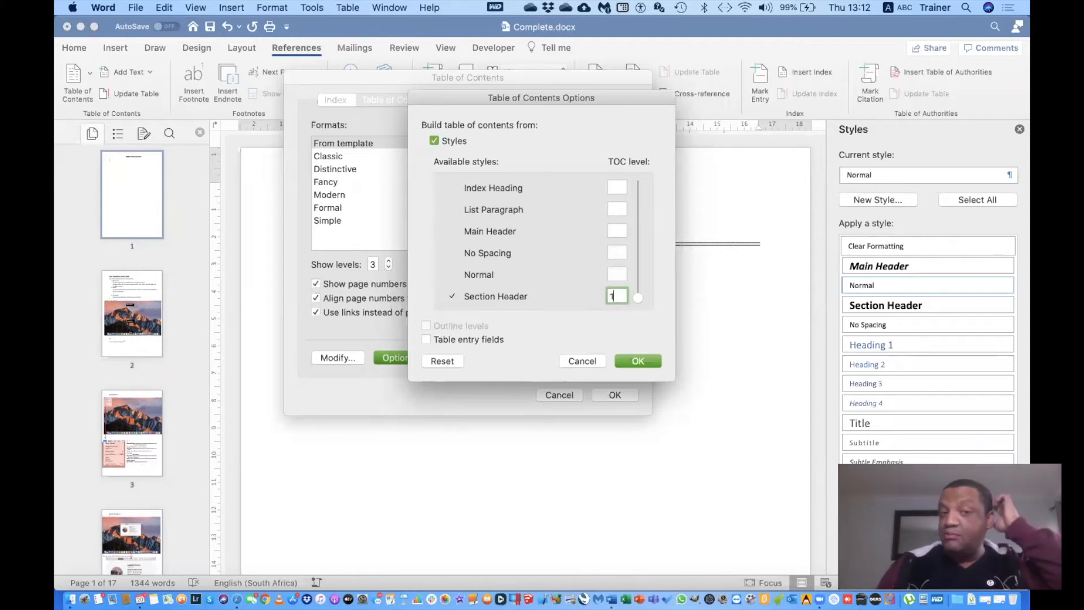
{"action": "left_click", "coordinate": [619, 230]}
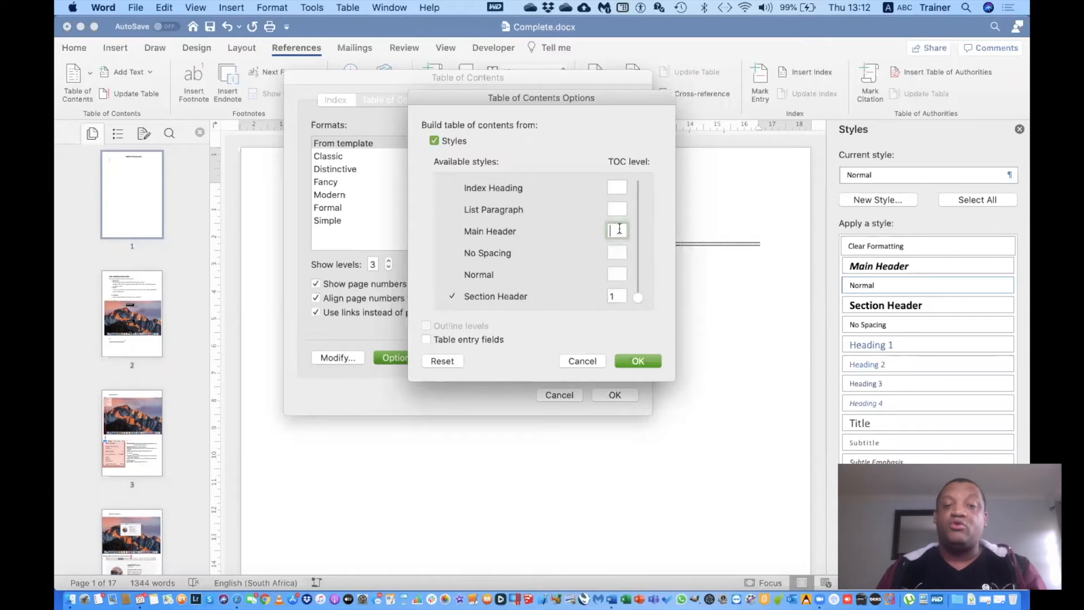
{"action": "type", "text": "1"}
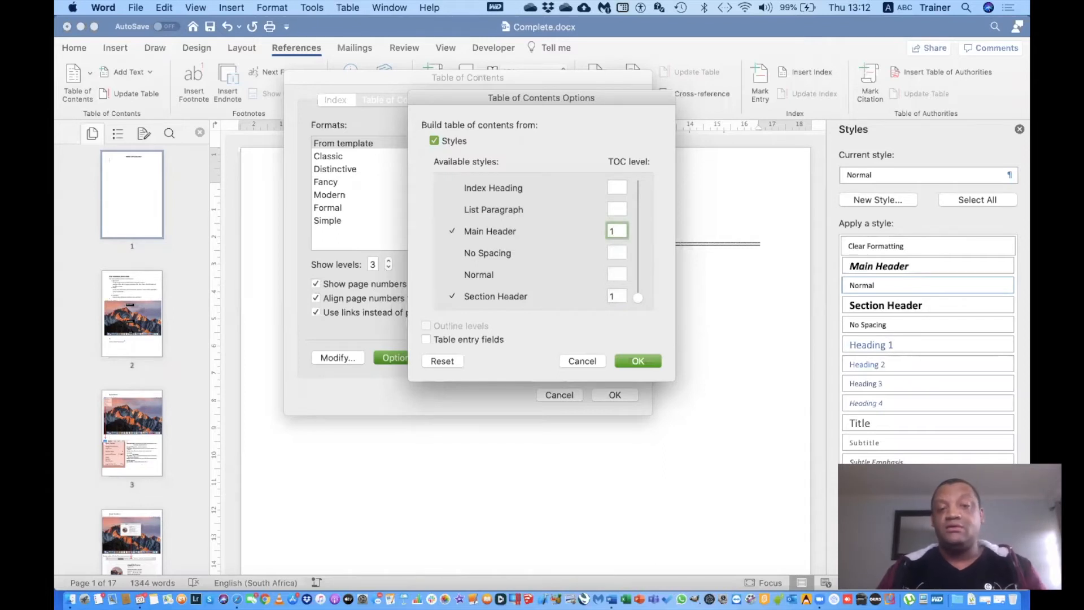
{"action": "left_click", "coordinate": [645, 361]}
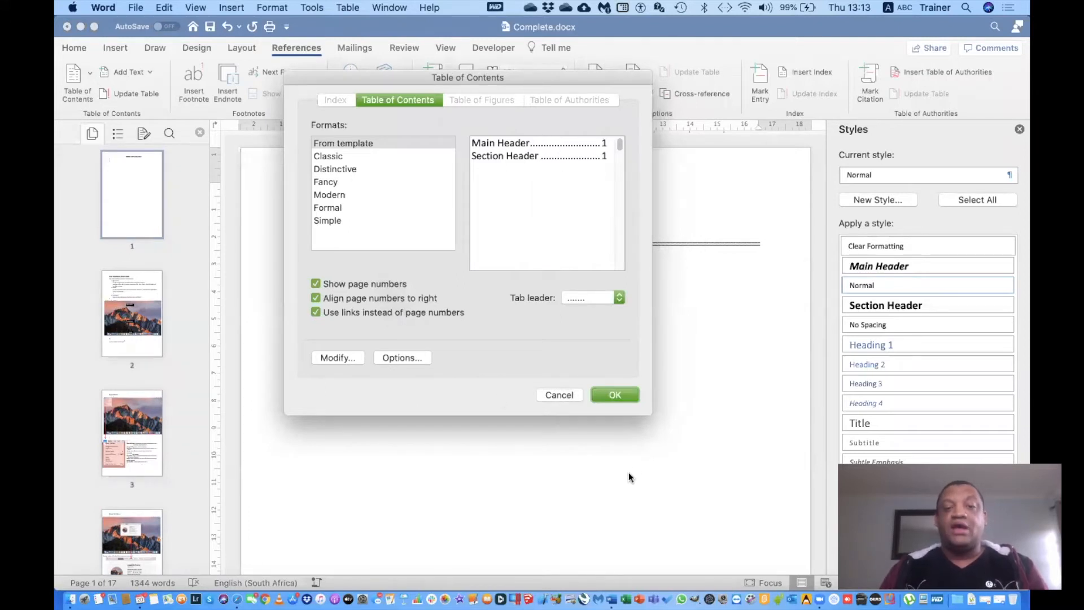
{"action": "left_click", "coordinate": [611, 395]}
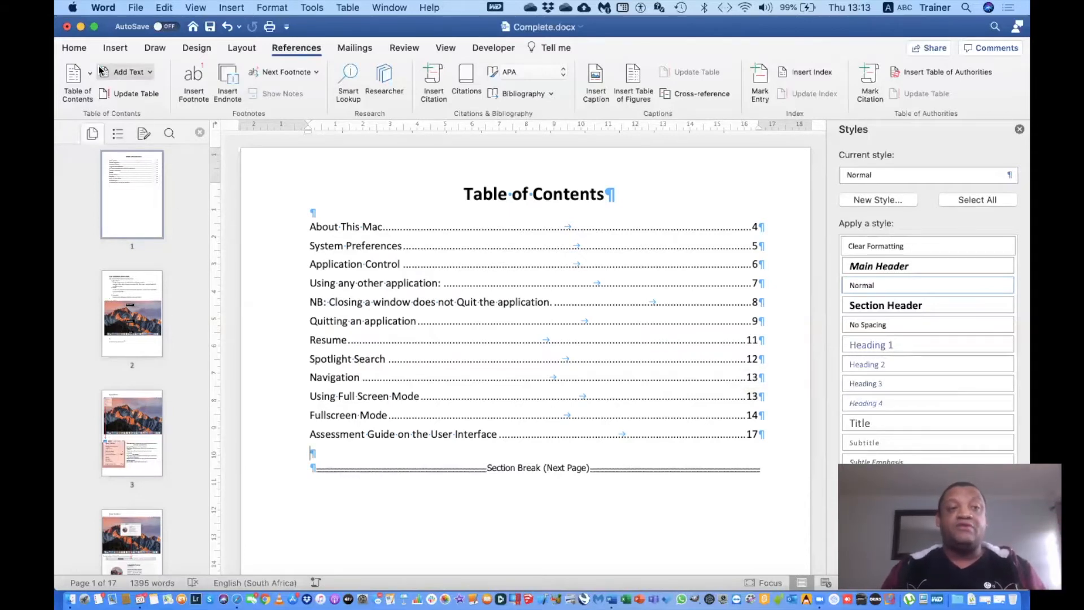
Step: Reopen the custom table of contents options and clear the TOC levels of Heading 1, Heading 2 and Heading 3
{"action": "left_click", "coordinate": [75, 76]}
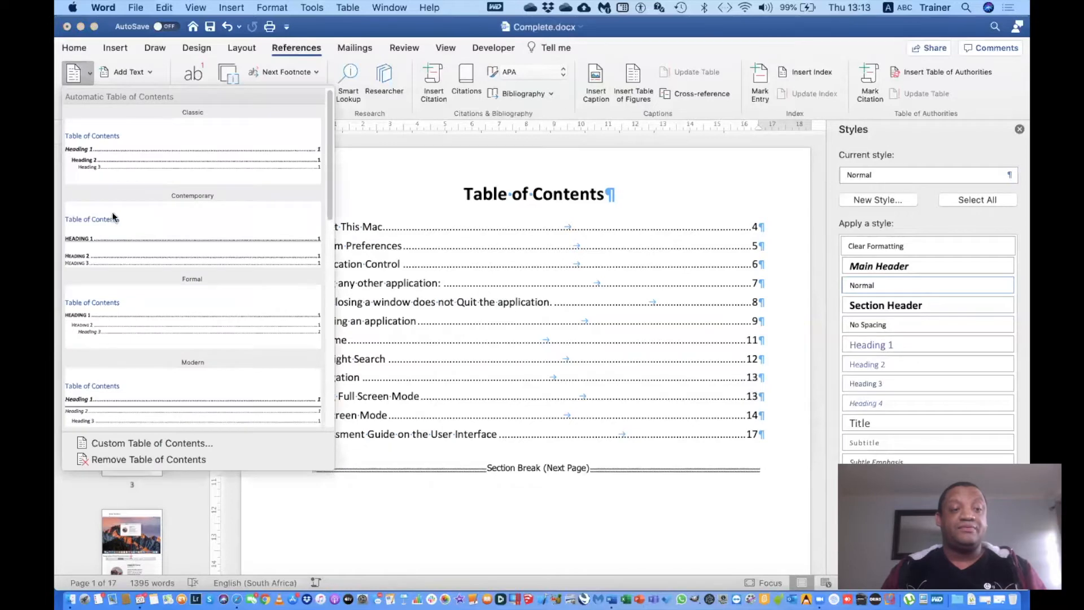
{"action": "left_click", "coordinate": [123, 445]}
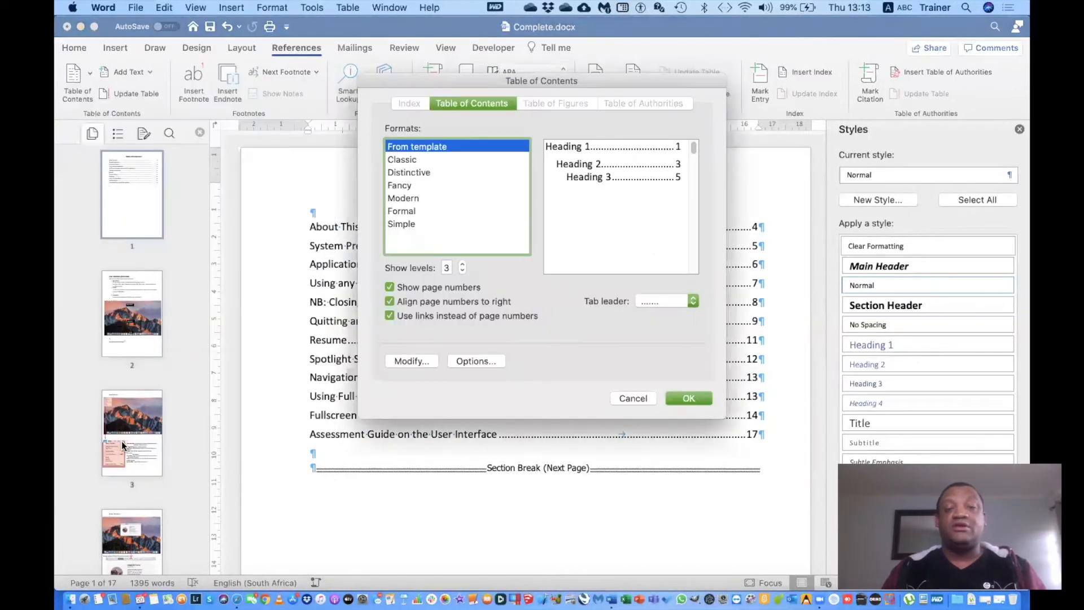
{"action": "left_click", "coordinate": [476, 362]}
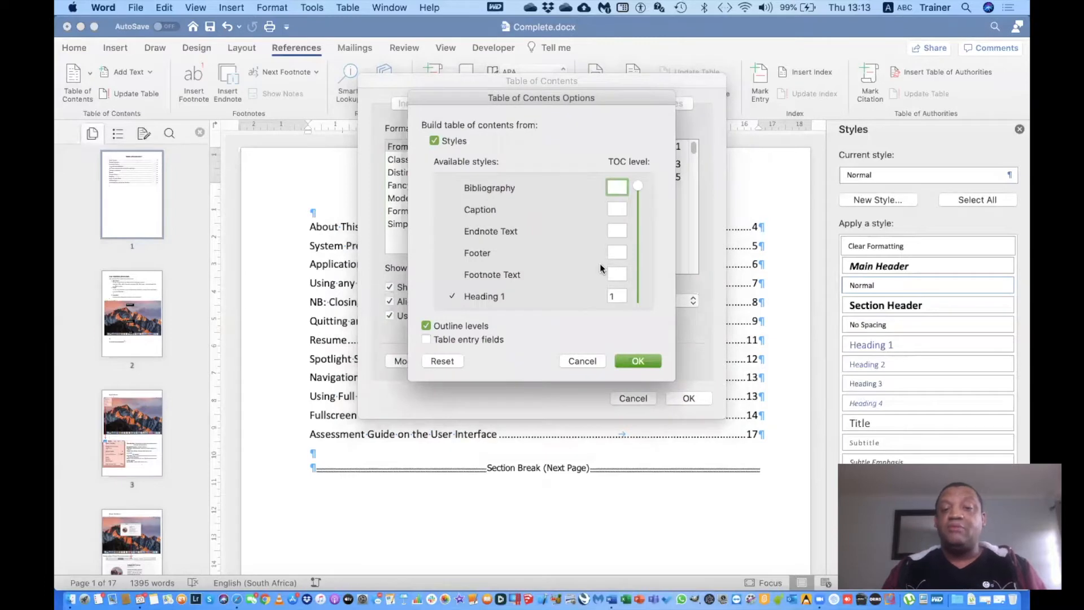
{"action": "scroll", "coordinate": [636, 221], "scroll_direction": "down", "scroll_amount": 5}
{"action": "scroll", "coordinate": [627, 219], "scroll_direction": "up", "scroll_amount": 2}
{"action": "key", "text": "BackSpace"}
{"action": "left_click", "coordinate": [612, 252]}
{"action": "key", "text": "BackSpace"}
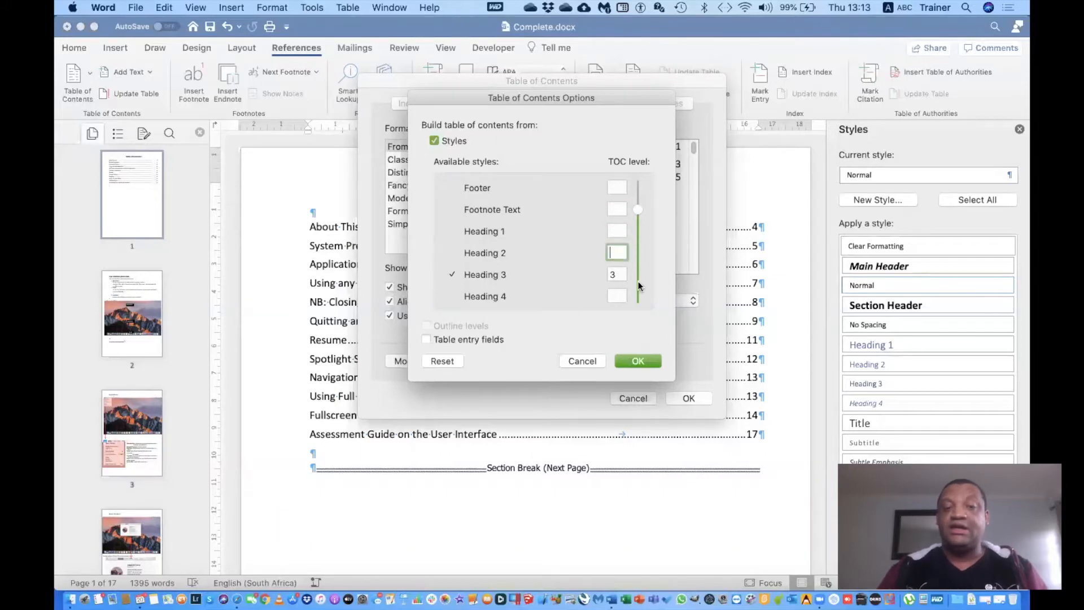
{"action": "left_click", "coordinate": [618, 274]}
{"action": "key", "text": "BackSpace"}
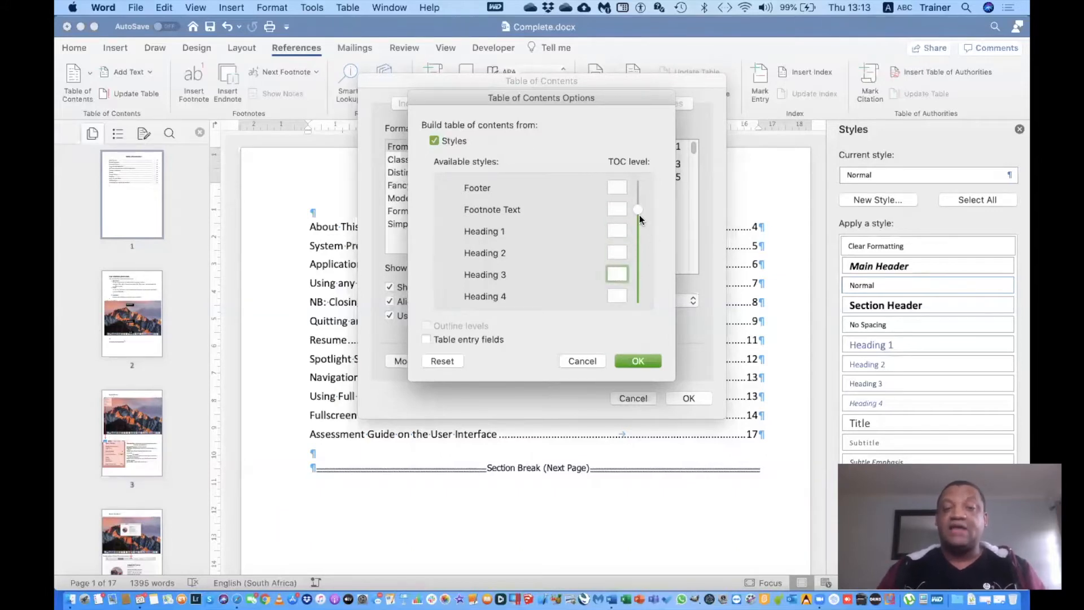
Step: Assign TOC level 1 to Section Header and level 2 to Main Header, and replace the existing table of contents
{"action": "left_click_drag", "start_coordinate": [637, 211], "coordinate": [640, 311]}
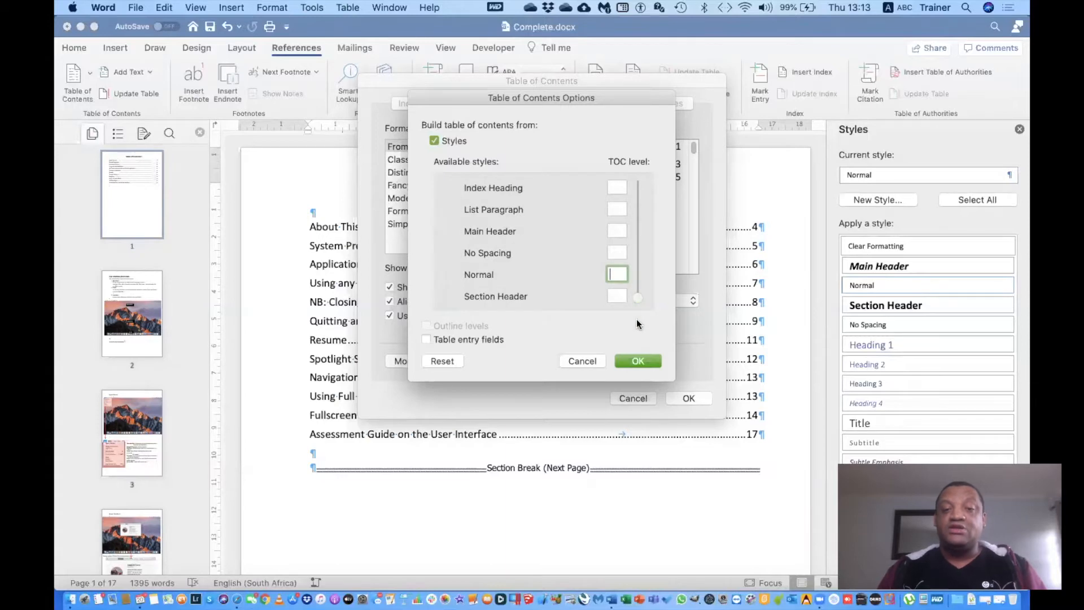
{"action": "left_click", "coordinate": [615, 297]}
{"action": "type", "text": "1"}
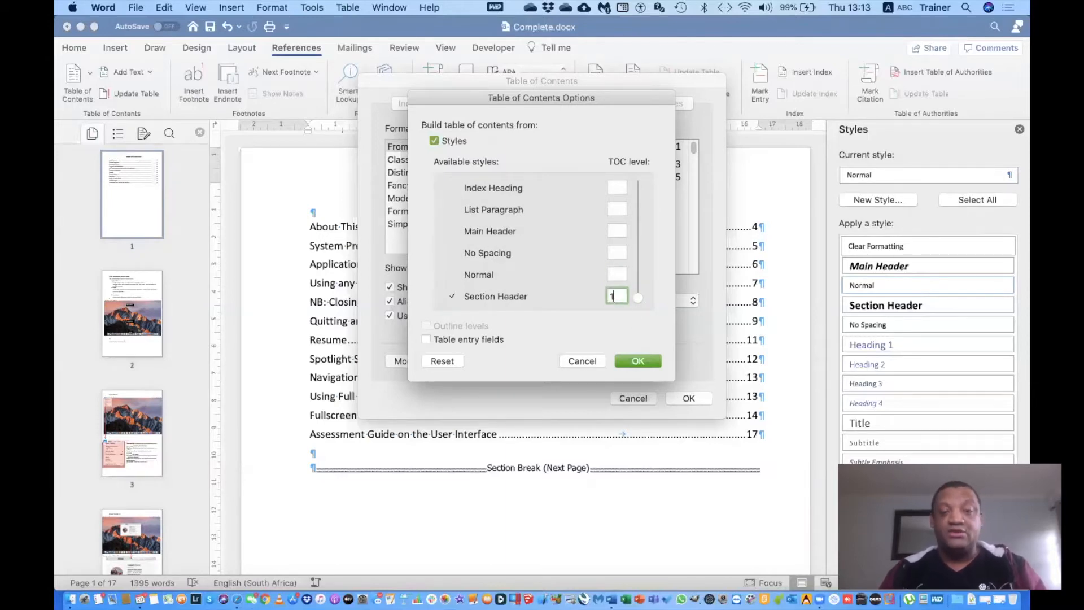
{"action": "left_click", "coordinate": [617, 231]}
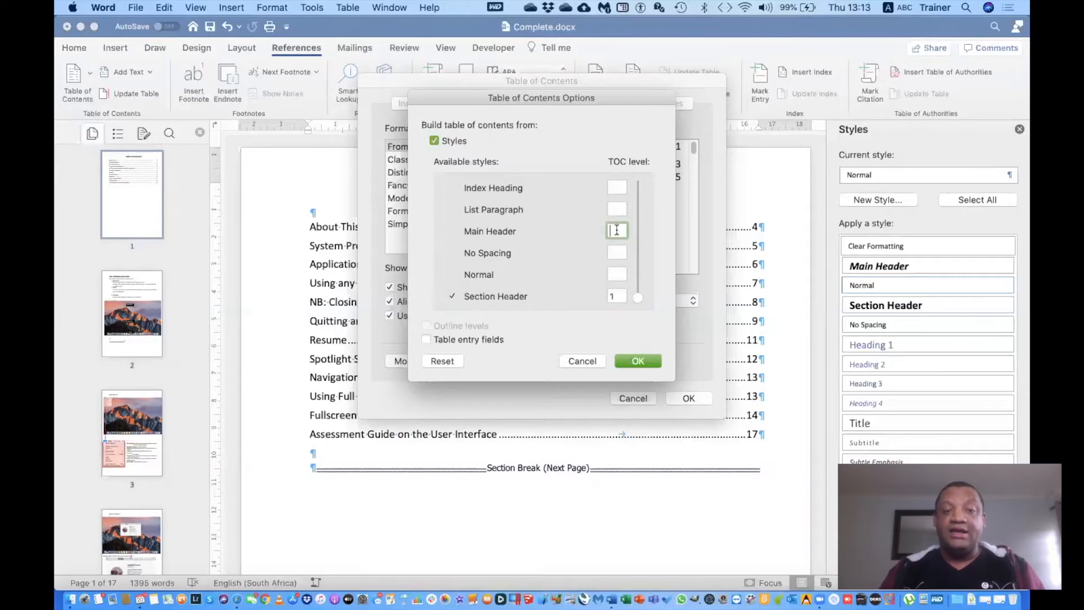
{"action": "type", "text": "2"}
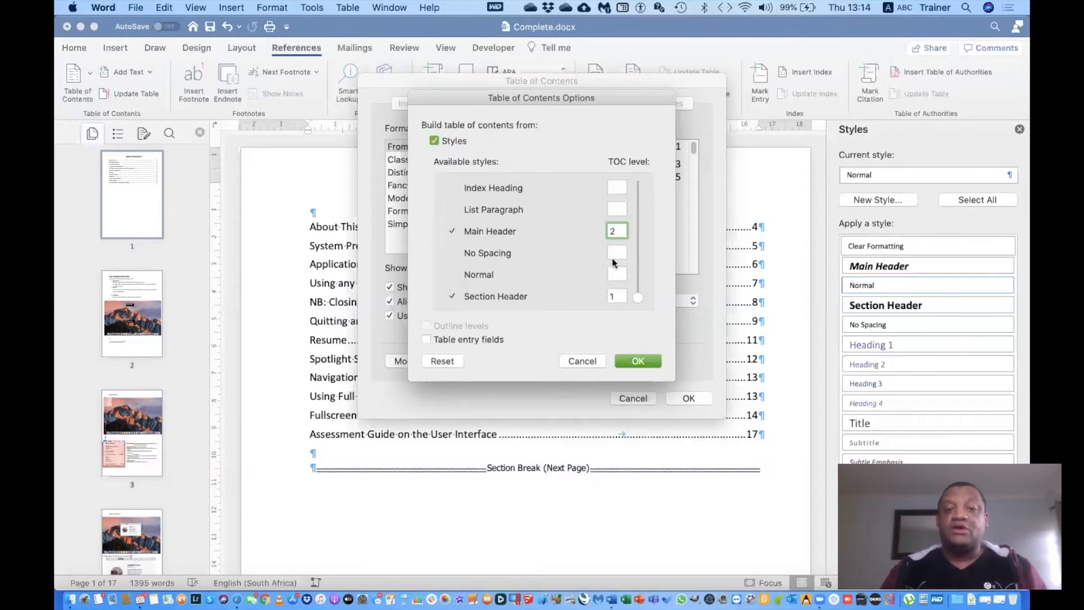
{"action": "left_click", "coordinate": [637, 362]}
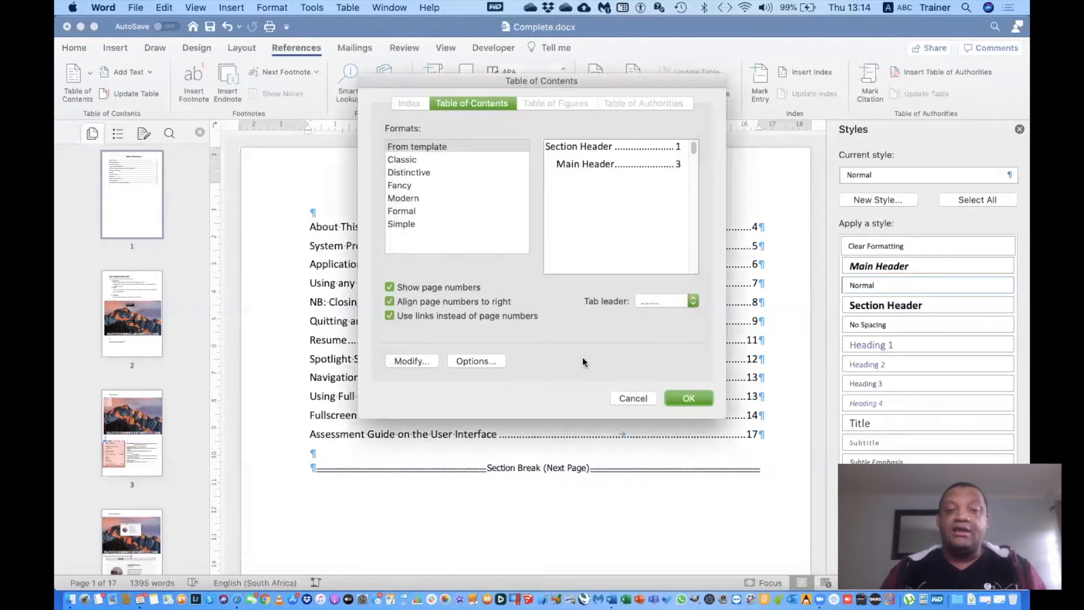
{"action": "left_click", "coordinate": [678, 398]}
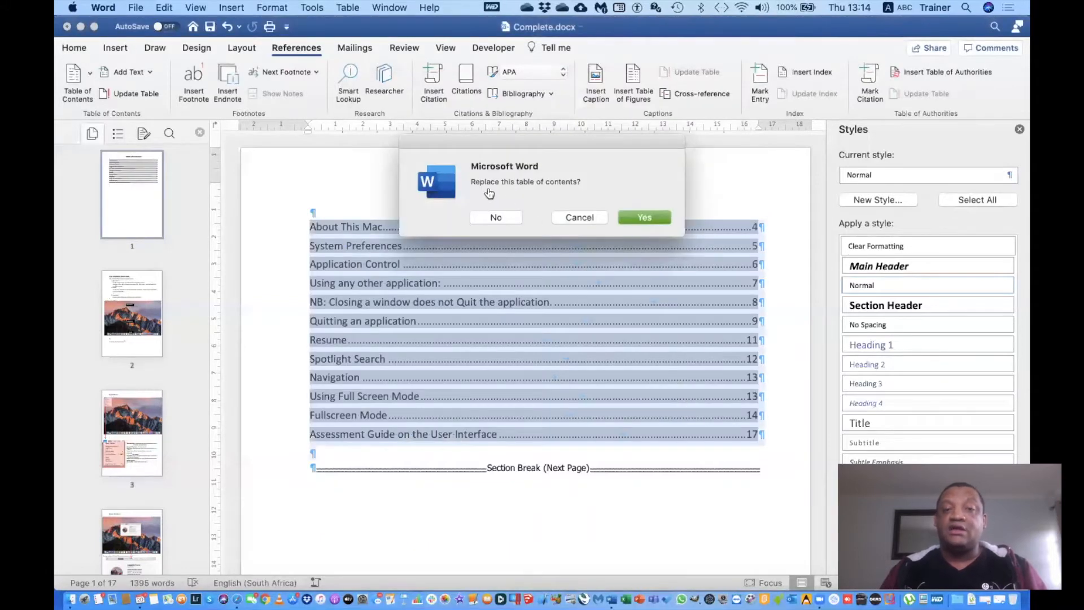
{"action": "left_click", "coordinate": [641, 218]}
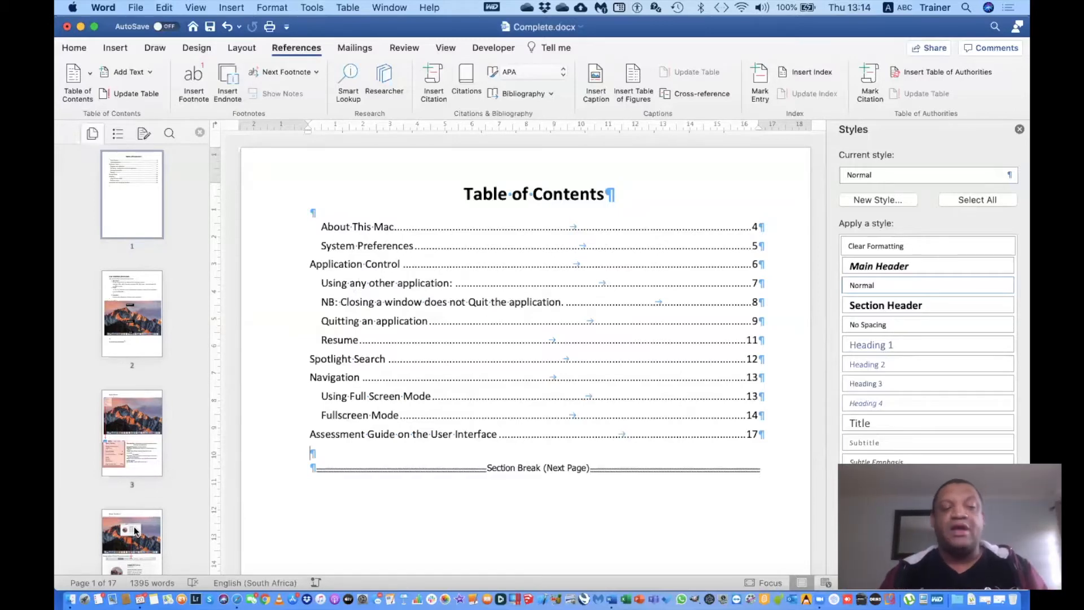
Step: Apply the Section Header style to the "User Interface (Front-End)" heading on page 2
{"action": "scroll", "coordinate": [131, 538], "scroll_direction": "down", "scroll_amount": 2}
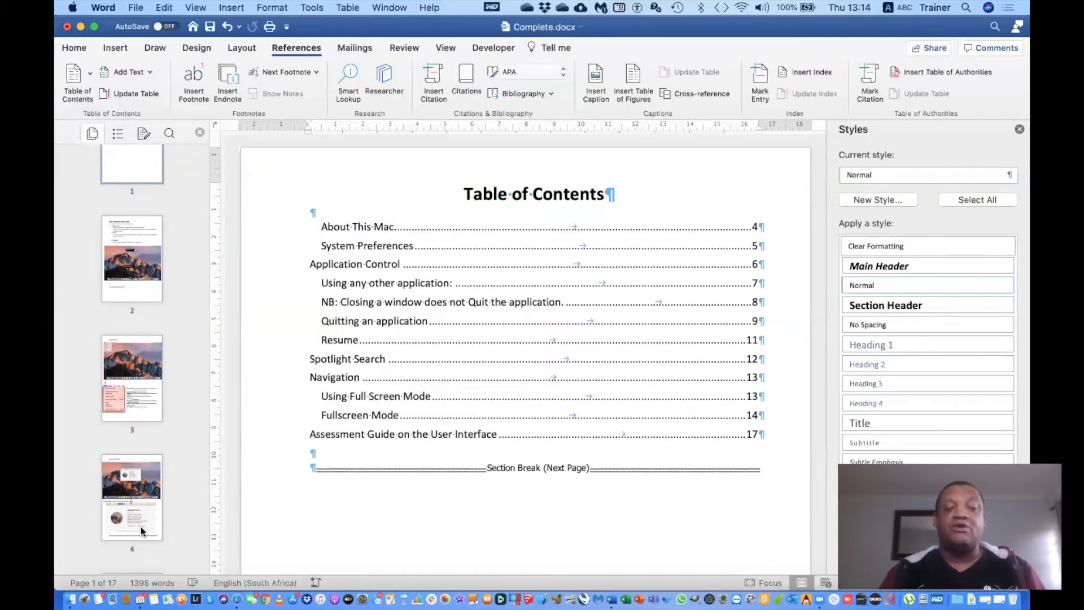
{"action": "left_click", "coordinate": [141, 526]}
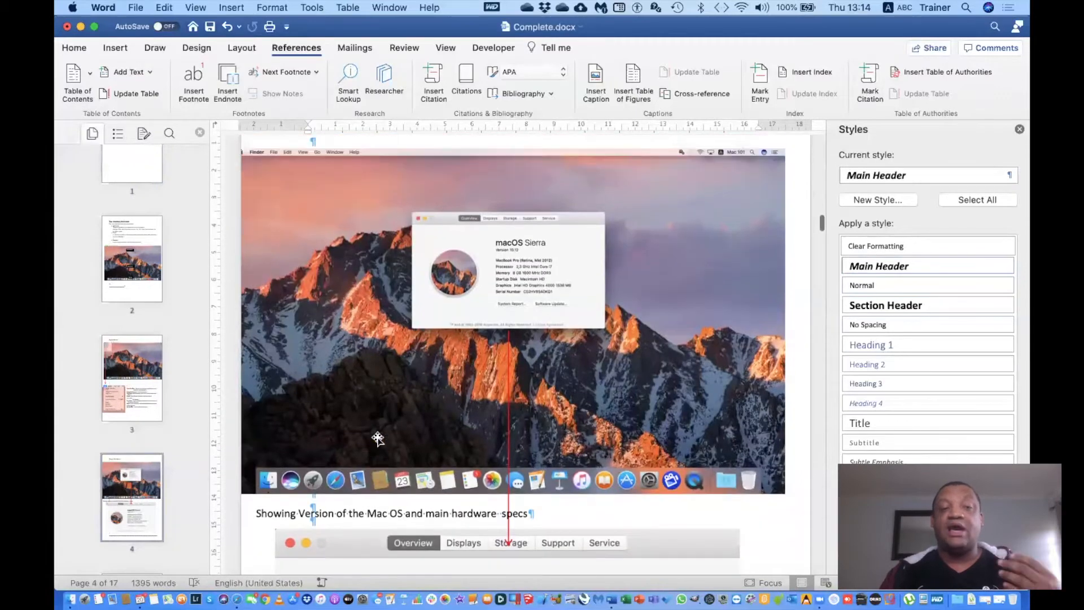
{"action": "scroll", "coordinate": [378, 437], "scroll_direction": "up", "scroll_amount": 5}
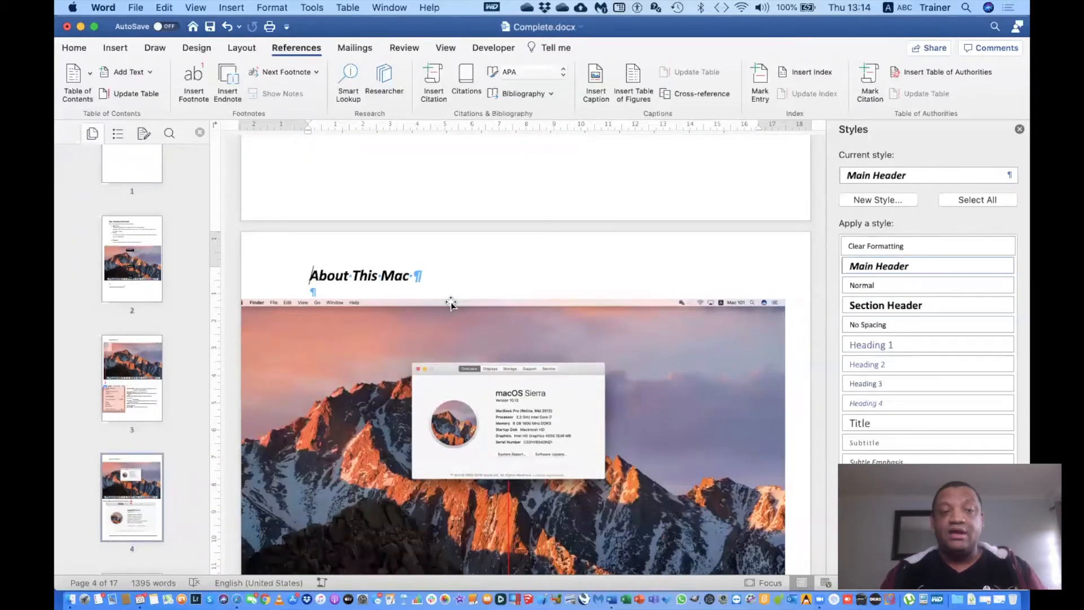
{"action": "scroll", "coordinate": [434, 292], "scroll_direction": "up", "scroll_amount": 1}
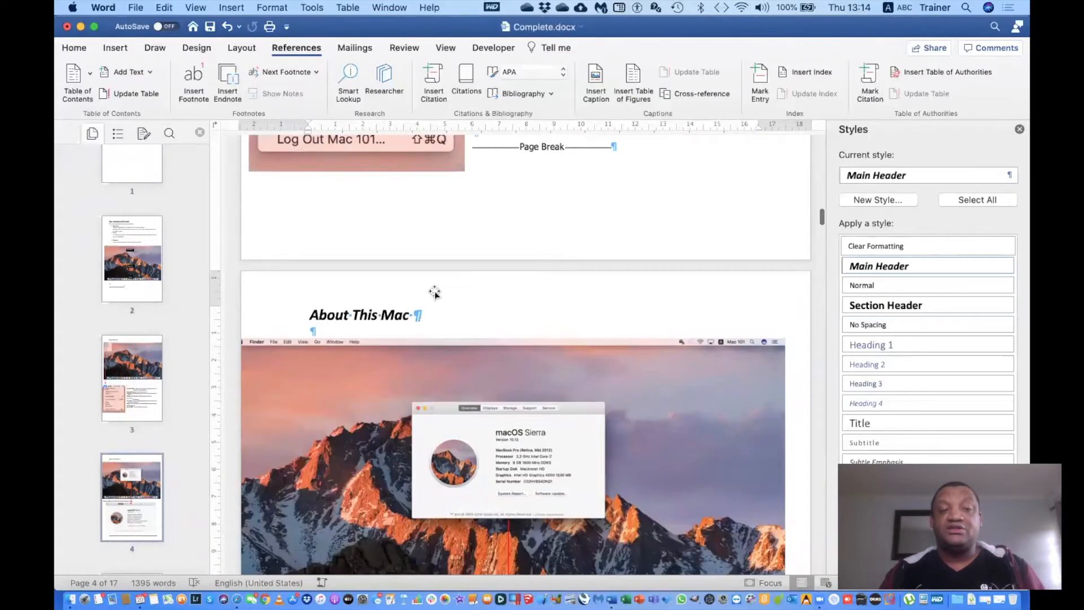
{"action": "scroll", "coordinate": [434, 292], "scroll_direction": "up", "scroll_amount": 15}
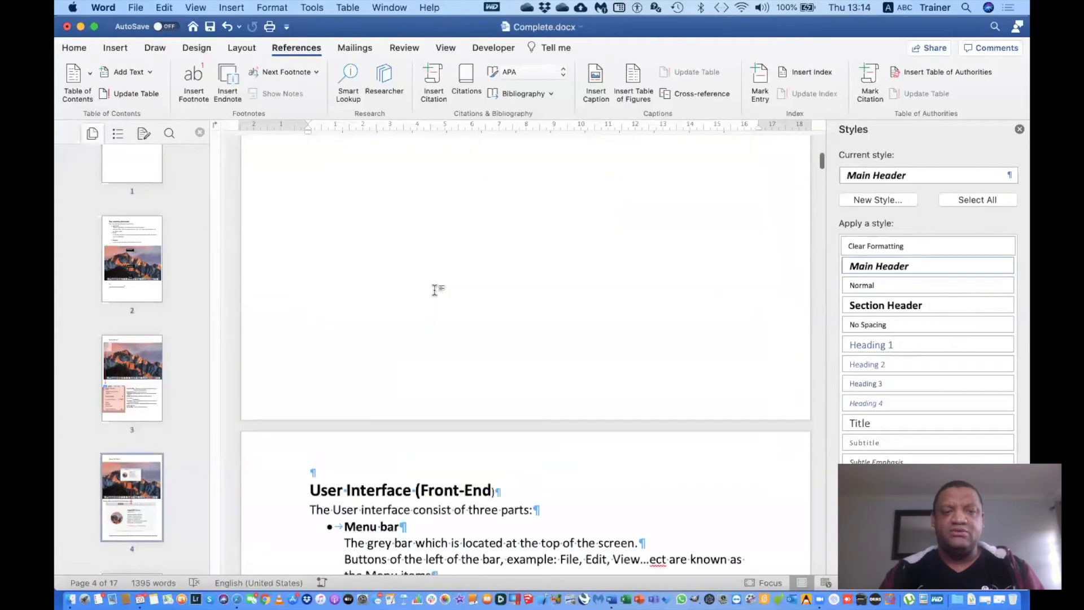
{"action": "scroll", "coordinate": [434, 290], "scroll_direction": "down", "scroll_amount": 2}
{"action": "left_click", "coordinate": [349, 438]}
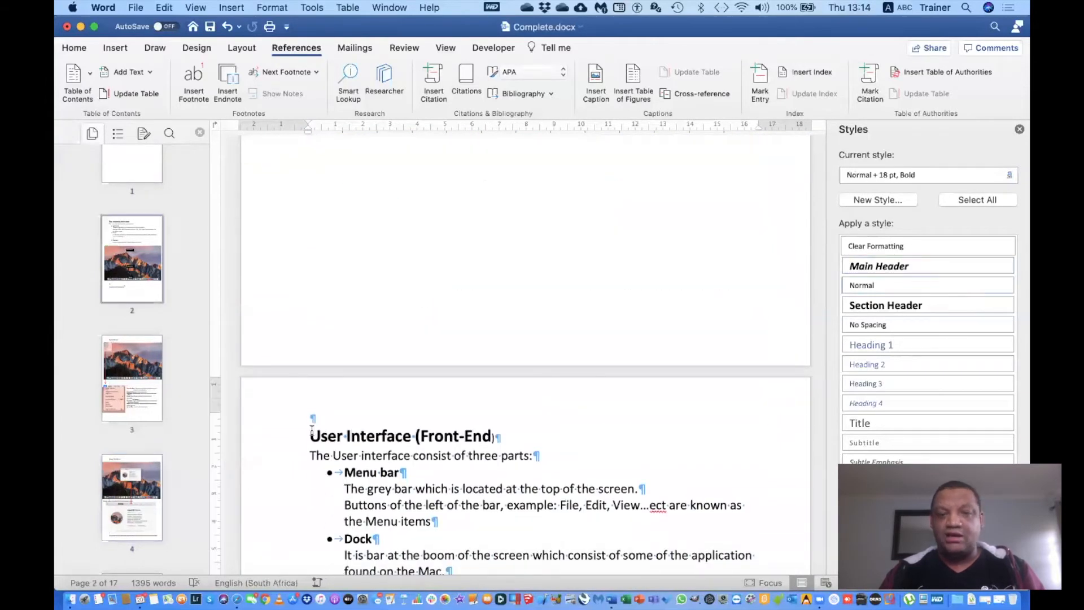
{"action": "left_click_drag", "start_coordinate": [312, 432], "coordinate": [495, 436]}
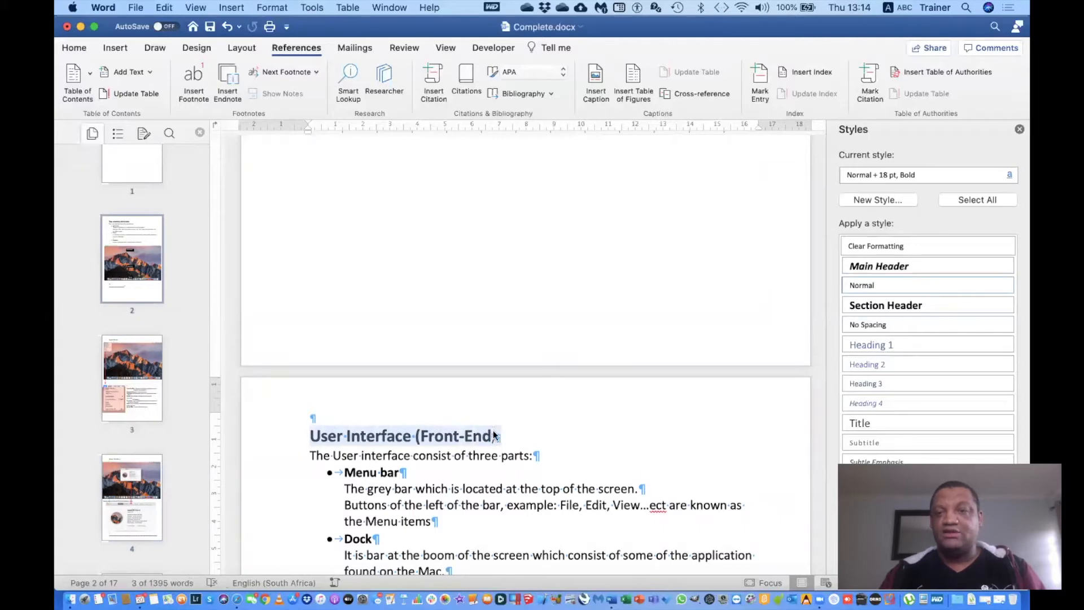
{"action": "left_click", "coordinate": [460, 435]}
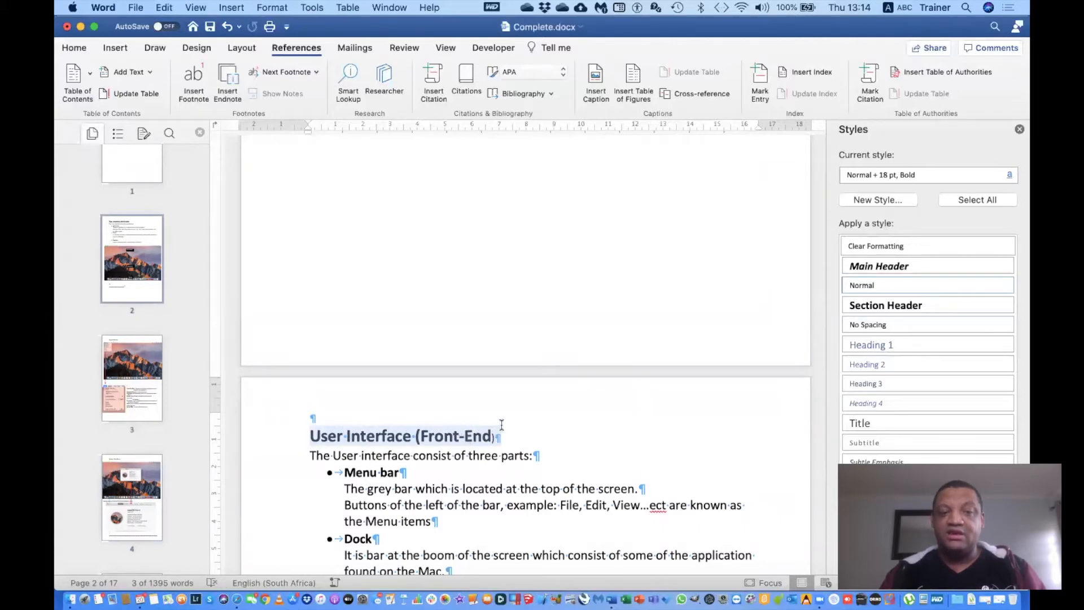
{"action": "left_click_drag", "start_coordinate": [492, 435], "coordinate": [305, 438]}
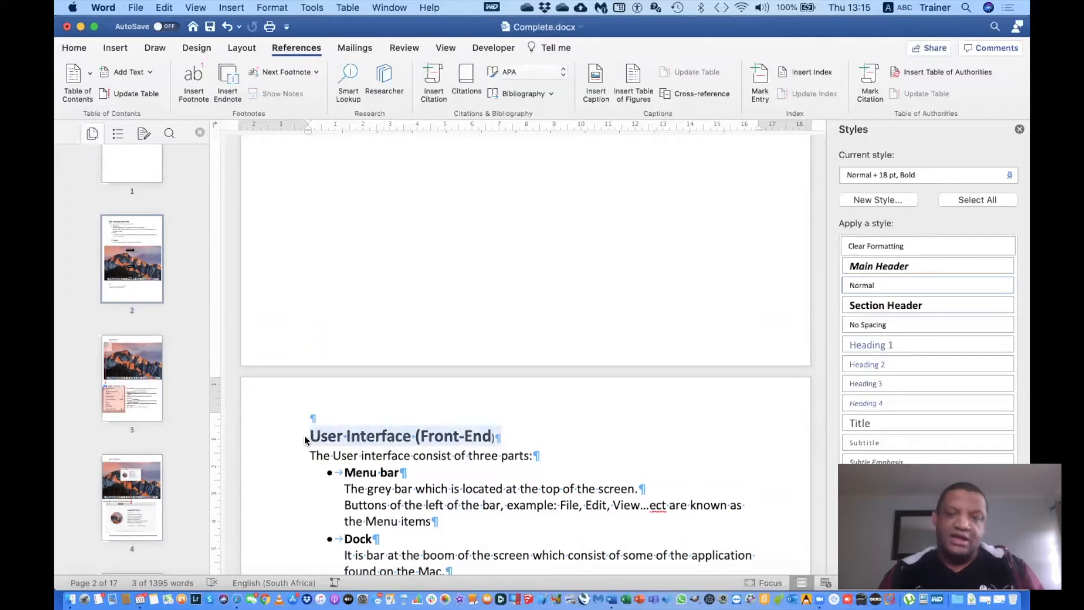
{"action": "left_click", "coordinate": [878, 306]}
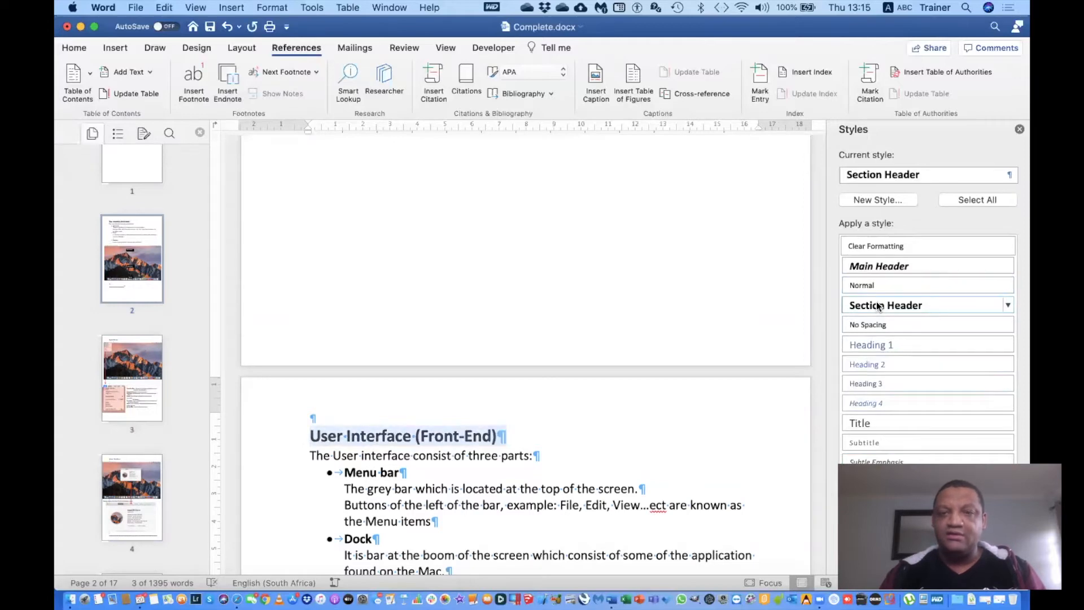
Step: Update the entire table of contents, not just its page numbers, and check the result on the first page
{"action": "scroll", "coordinate": [620, 271], "scroll_direction": "up", "scroll_amount": 10}
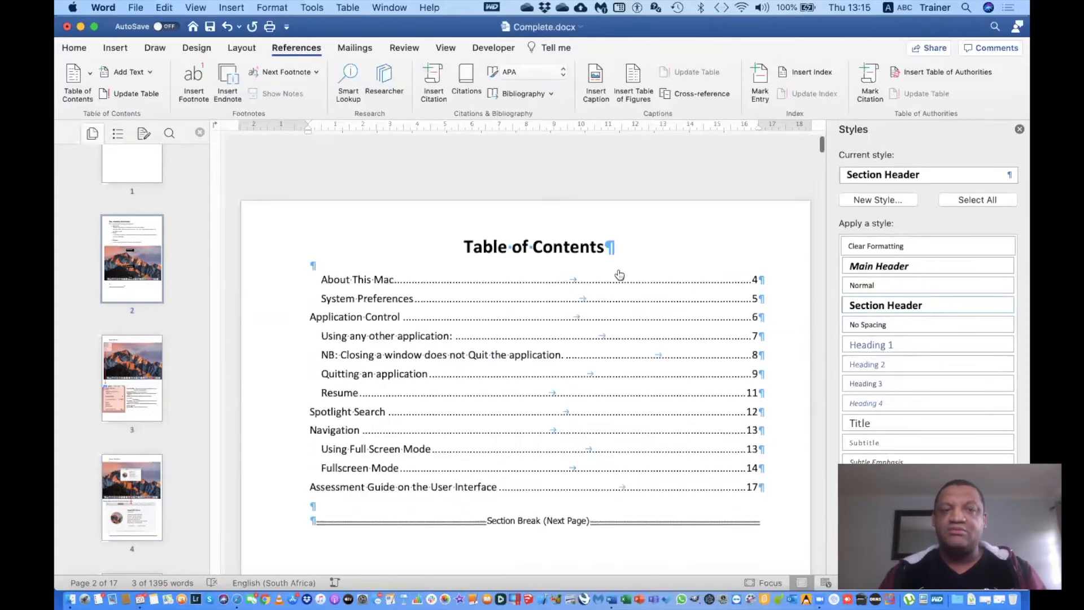
{"action": "scroll", "coordinate": [619, 274], "scroll_direction": "down", "scroll_amount": 10}
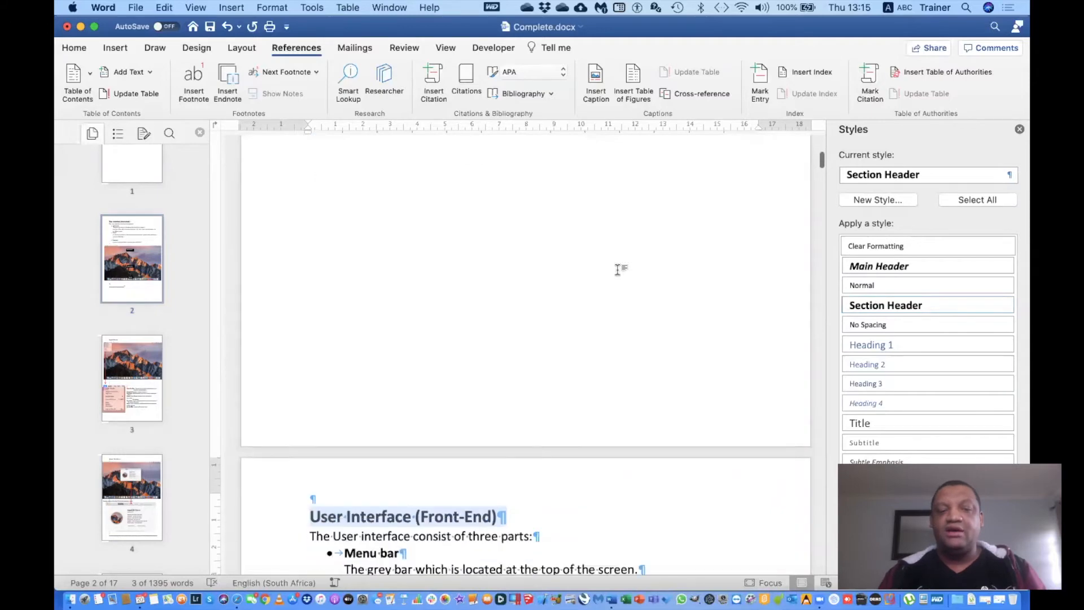
{"action": "left_click", "coordinate": [90, 74]}
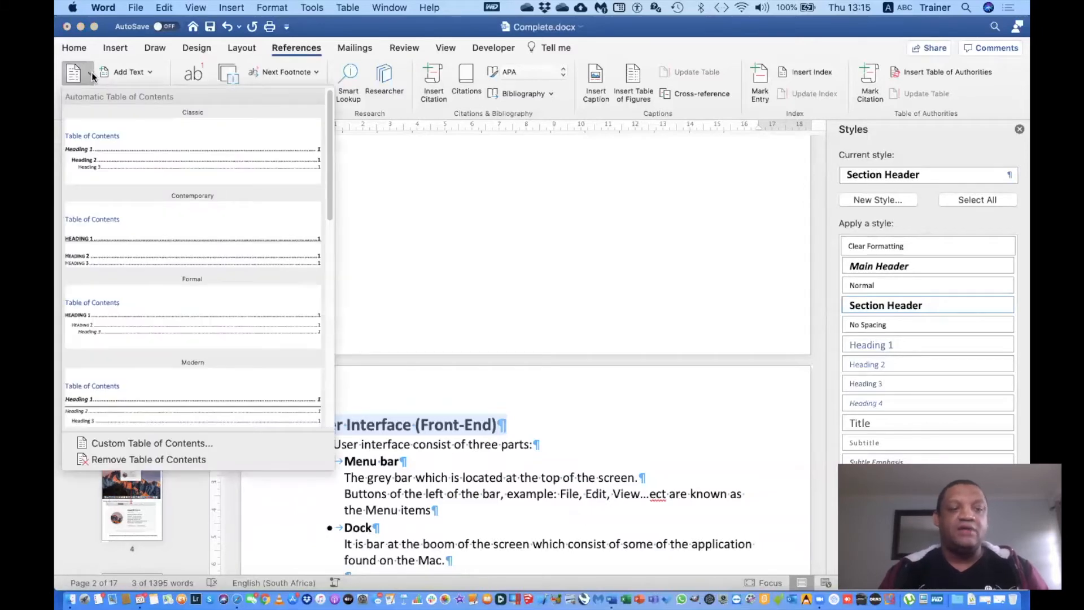
{"action": "left_click", "coordinate": [100, 55]}
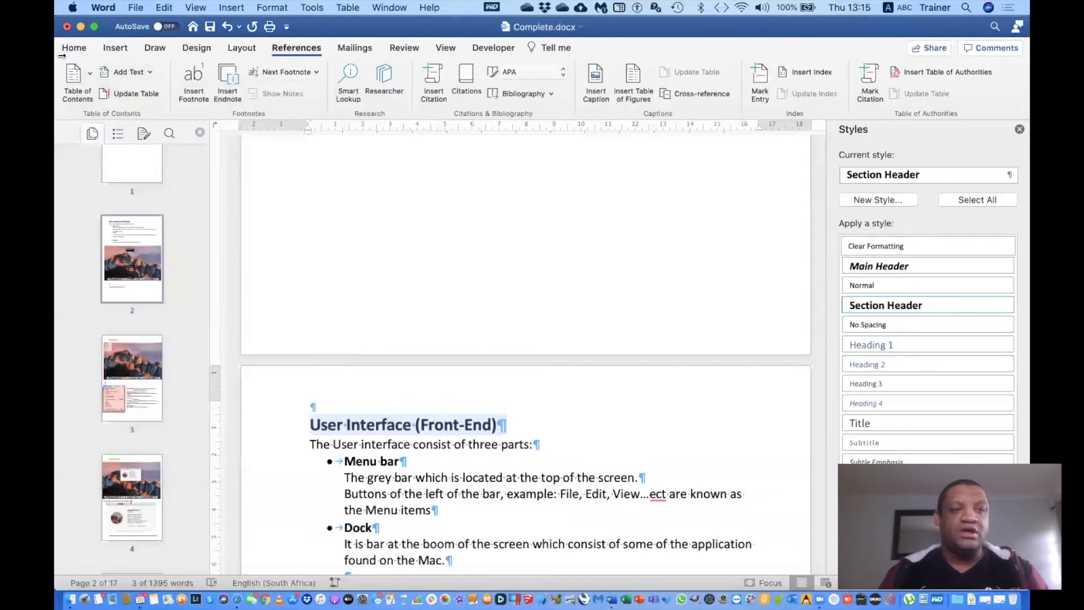
{"action": "left_click", "coordinate": [134, 95]}
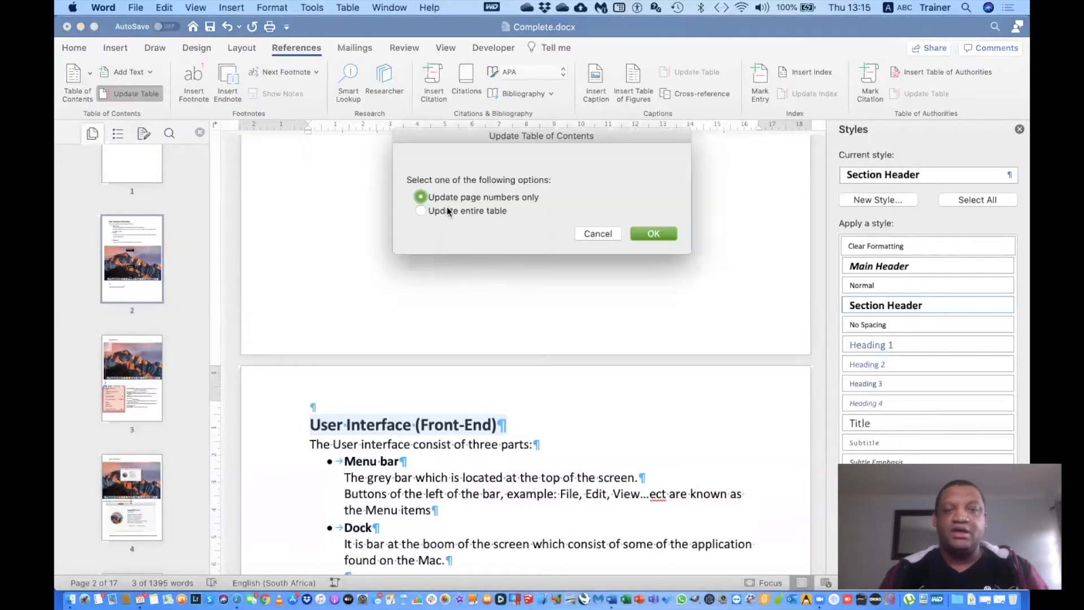
{"action": "left_click", "coordinate": [494, 212]}
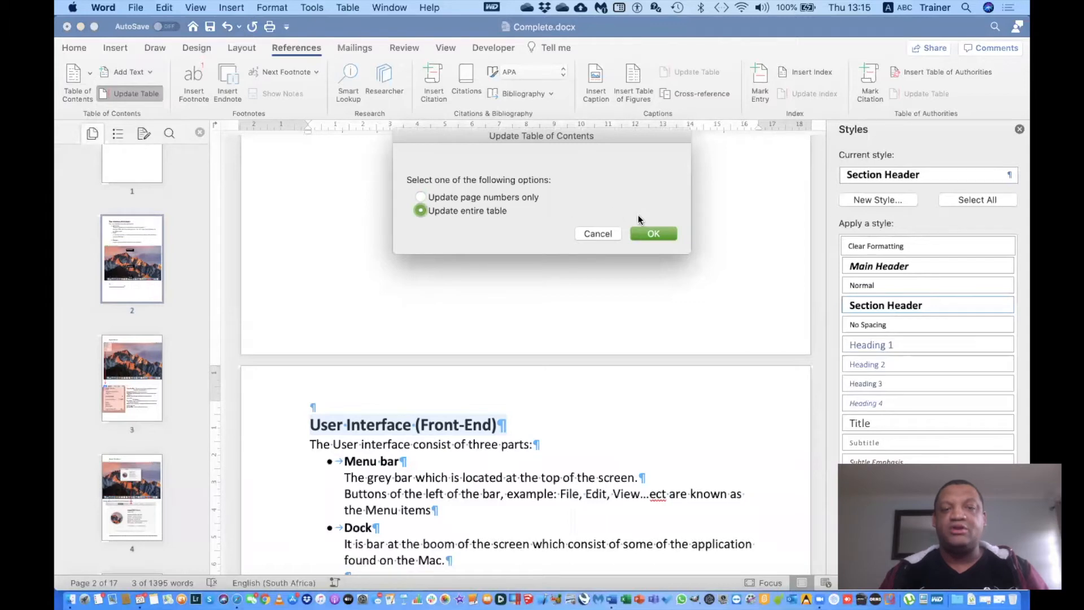
{"action": "left_click", "coordinate": [643, 234]}
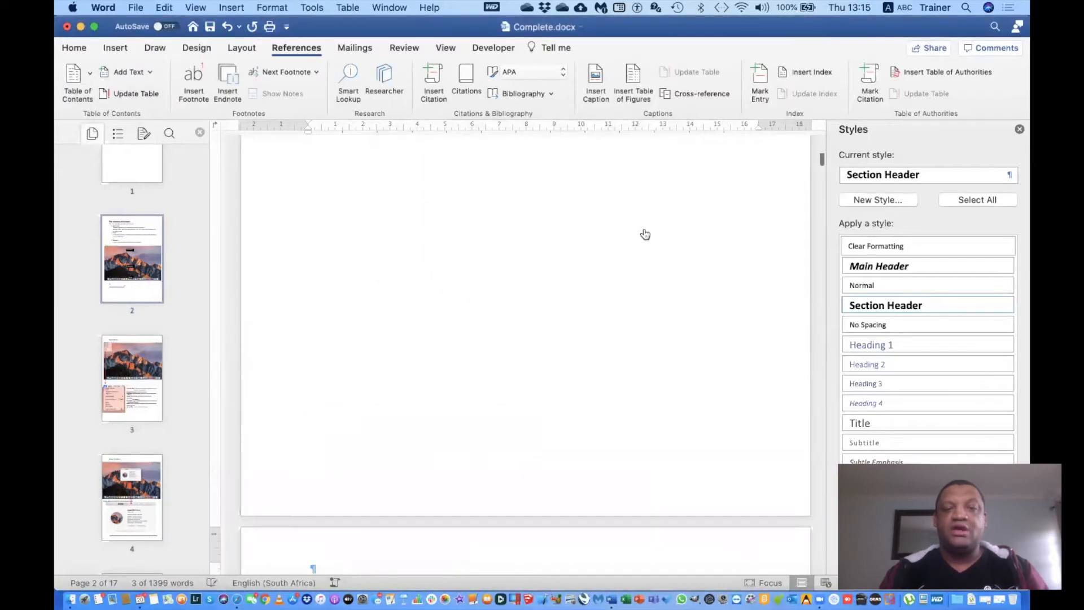
{"action": "scroll", "coordinate": [645, 234], "scroll_direction": "up", "scroll_amount": 3}
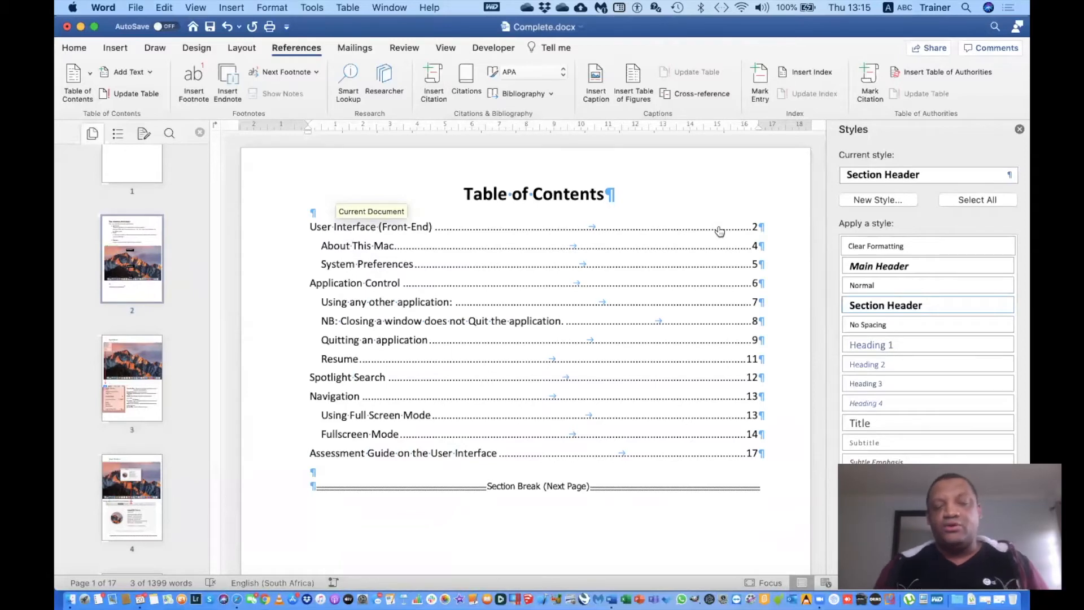
Step: Insert a footnote right after the "Menu bar" bullet heading on page 2
{"action": "scroll", "coordinate": [620, 357], "scroll_direction": "down", "scroll_amount": 15}
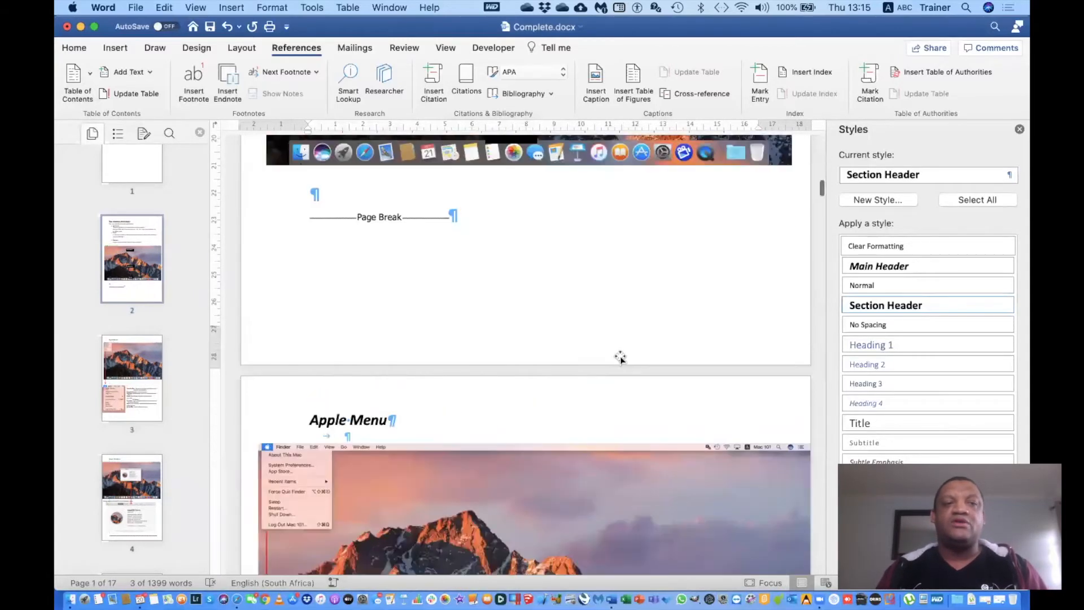
{"action": "scroll", "coordinate": [620, 357], "scroll_direction": "up", "scroll_amount": 15}
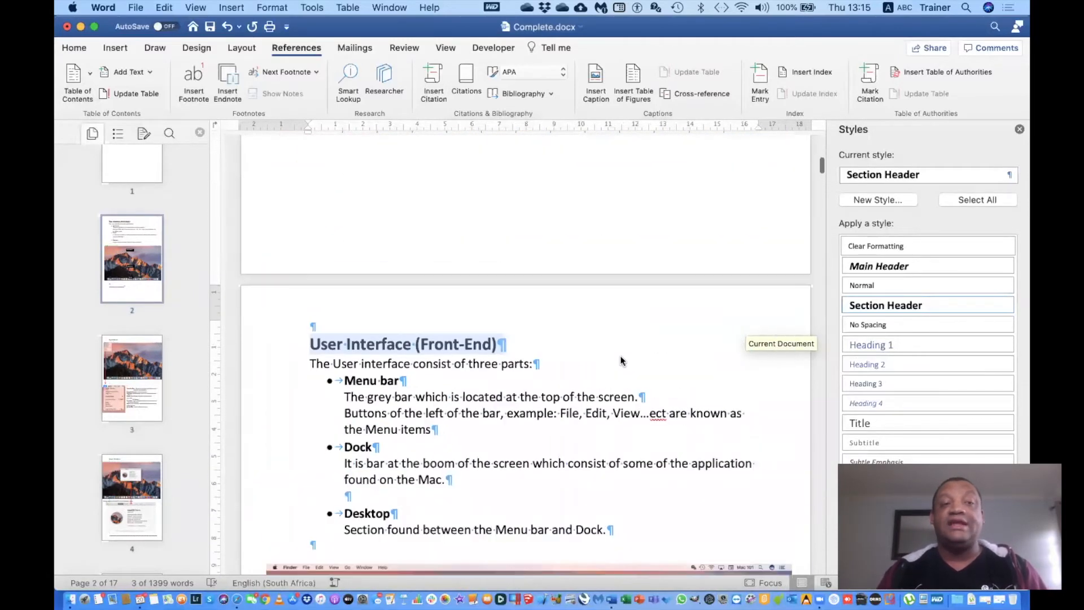
{"action": "scroll", "coordinate": [621, 355], "scroll_direction": "up", "scroll_amount": 3}
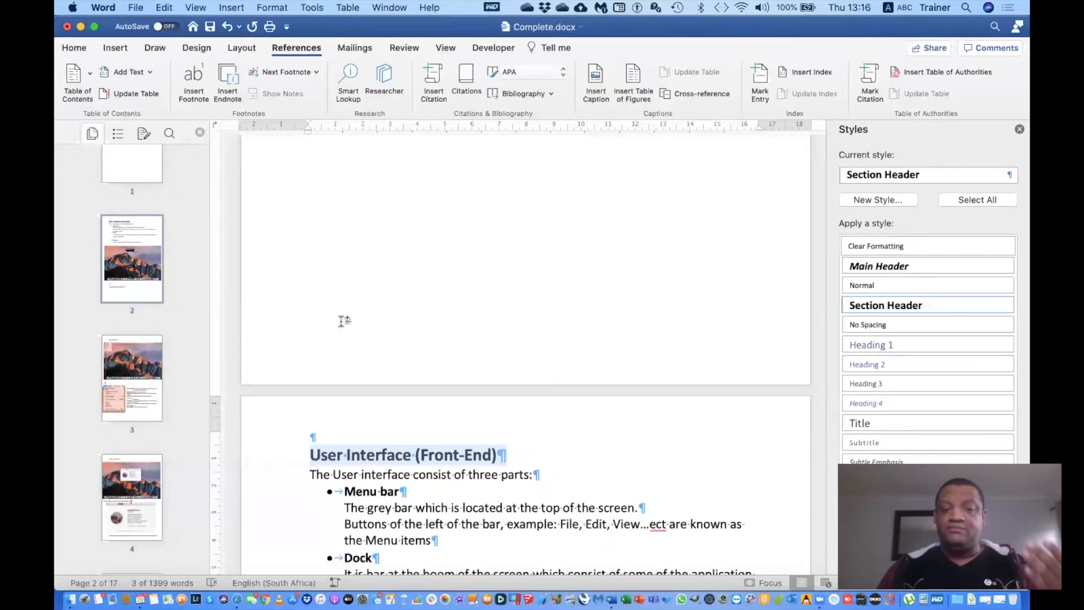
{"action": "scroll", "coordinate": [343, 321], "scroll_direction": "down", "scroll_amount": 5}
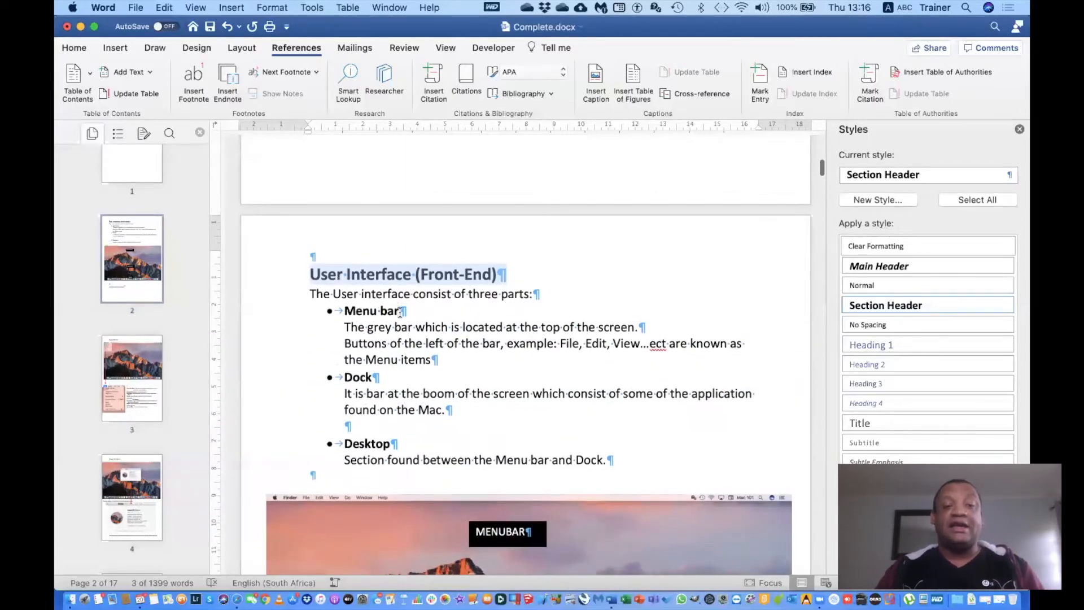
{"action": "left_click", "coordinate": [400, 312]}
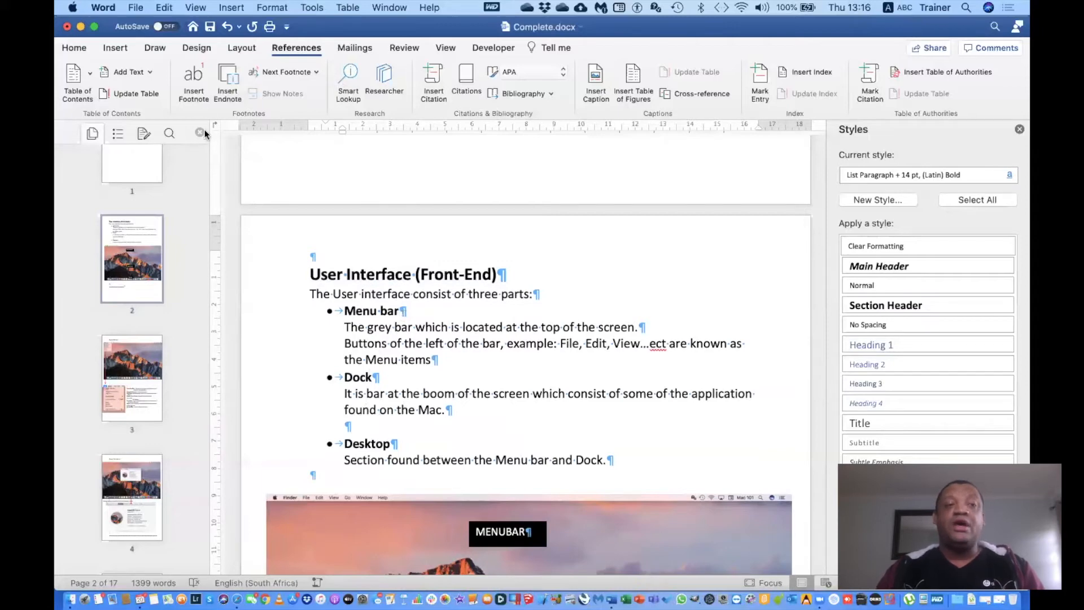
{"action": "left_click", "coordinate": [195, 76]}
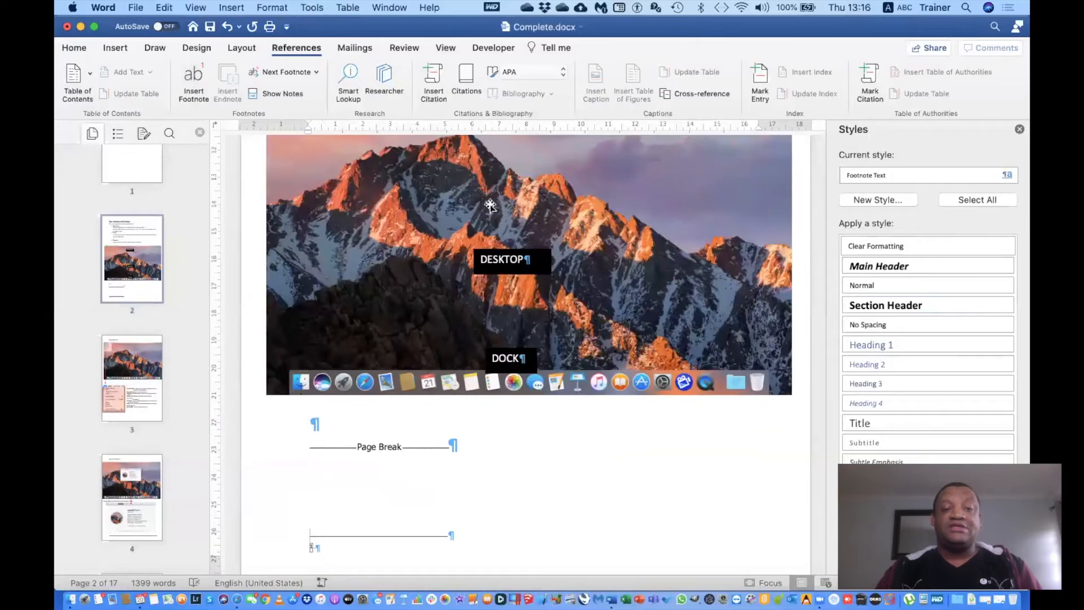
Step: Enter "This in my first footnote" as the text of the "Menu bar" footnote at the foot of page 2
{"action": "scroll", "coordinate": [427, 160], "scroll_direction": "up", "scroll_amount": 10}
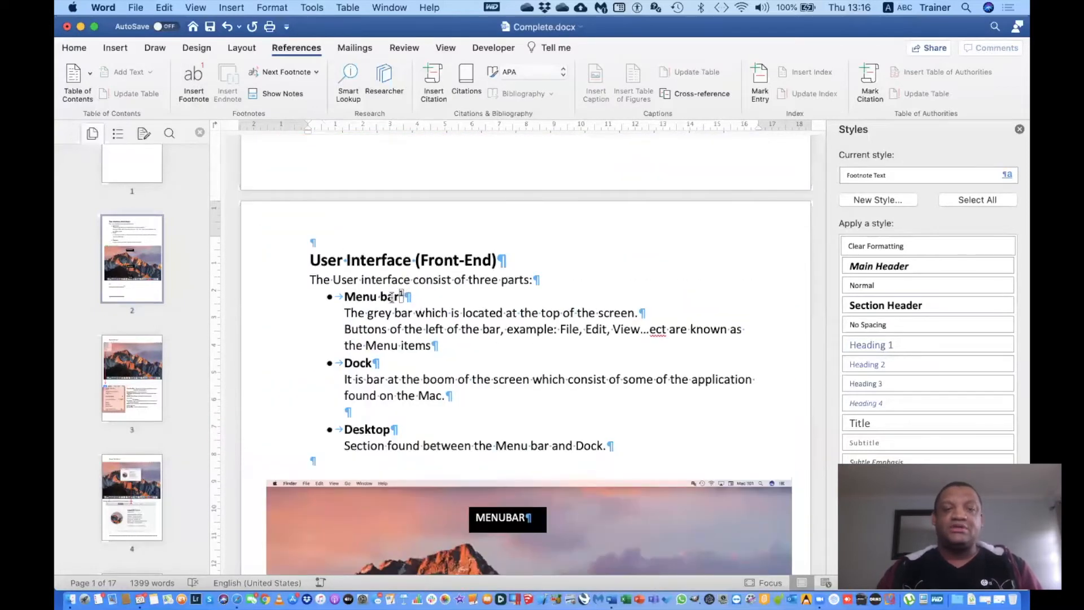
{"action": "scroll", "coordinate": [440, 291], "scroll_direction": "down", "scroll_amount": 10}
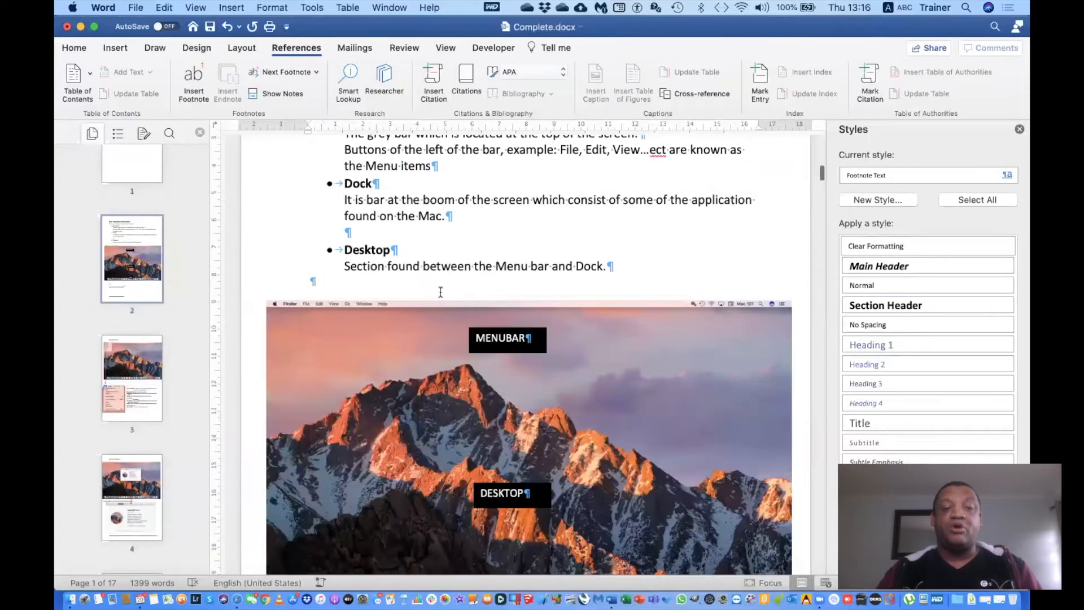
{"action": "left_click", "coordinate": [313, 323]}
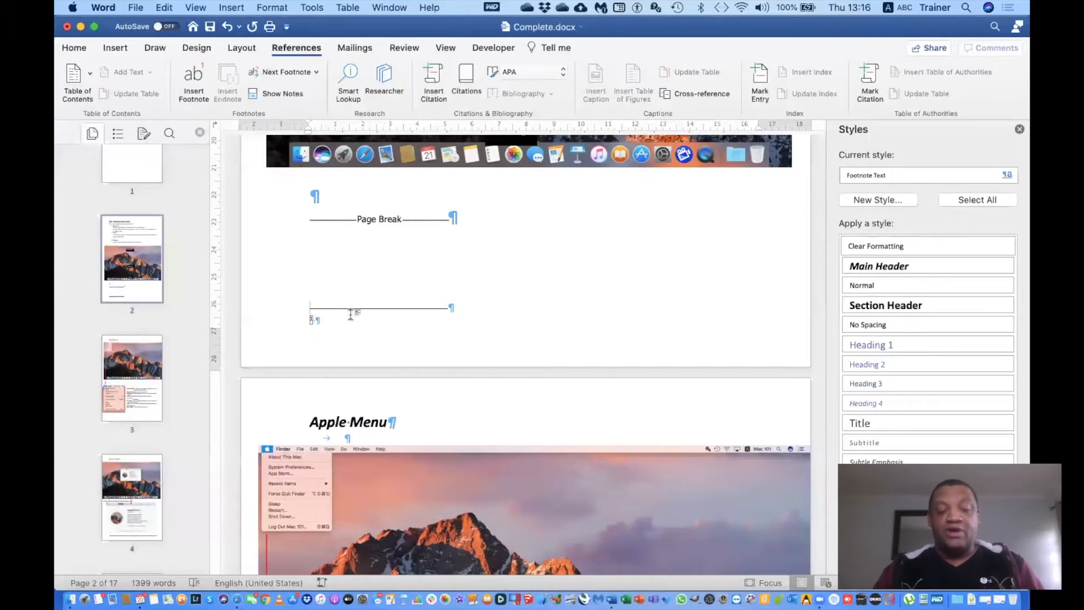
{"action": "type", "text": "This "}
{"action": "type", "text": "in th"}
{"action": "key", "text": "BackSpace"}
{"action": "key", "text": "BackSpace"}
{"action": "type", "text": "my "}
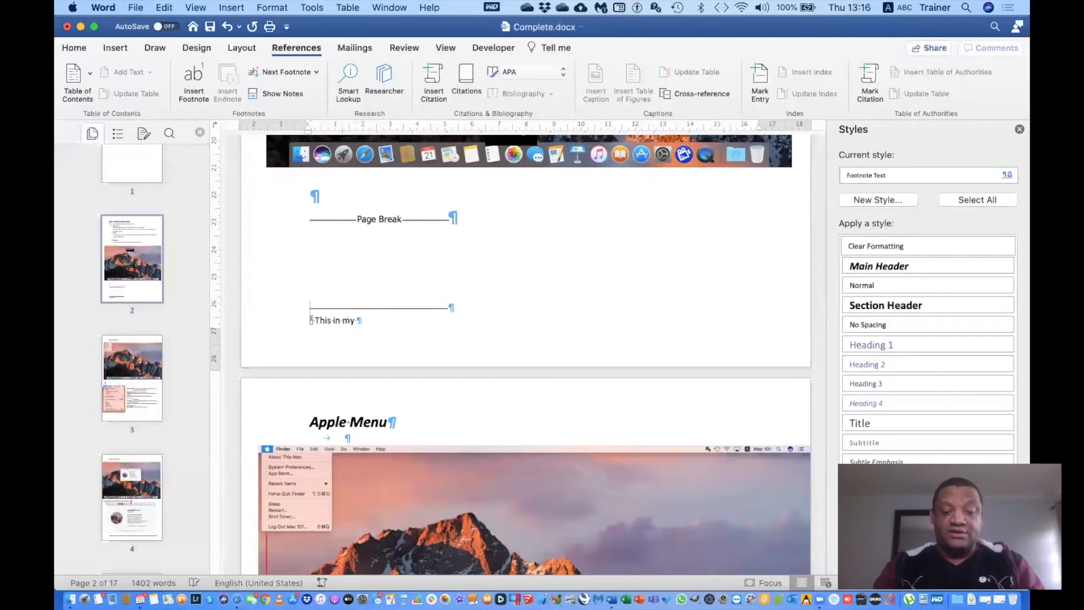
{"action": "type", "text": "first "}
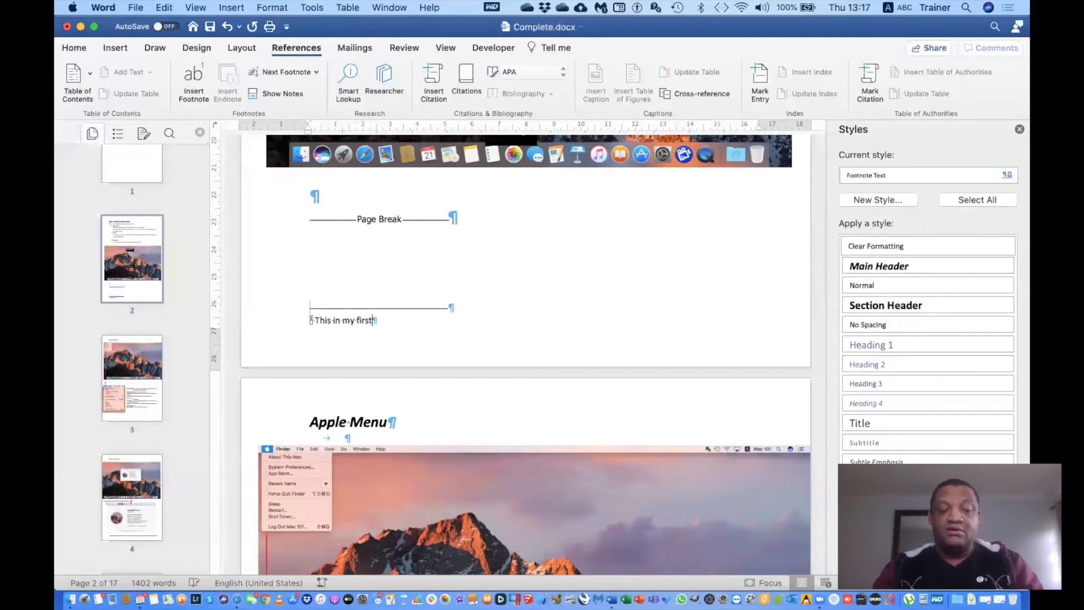
{"action": "type", "text": "foot"}
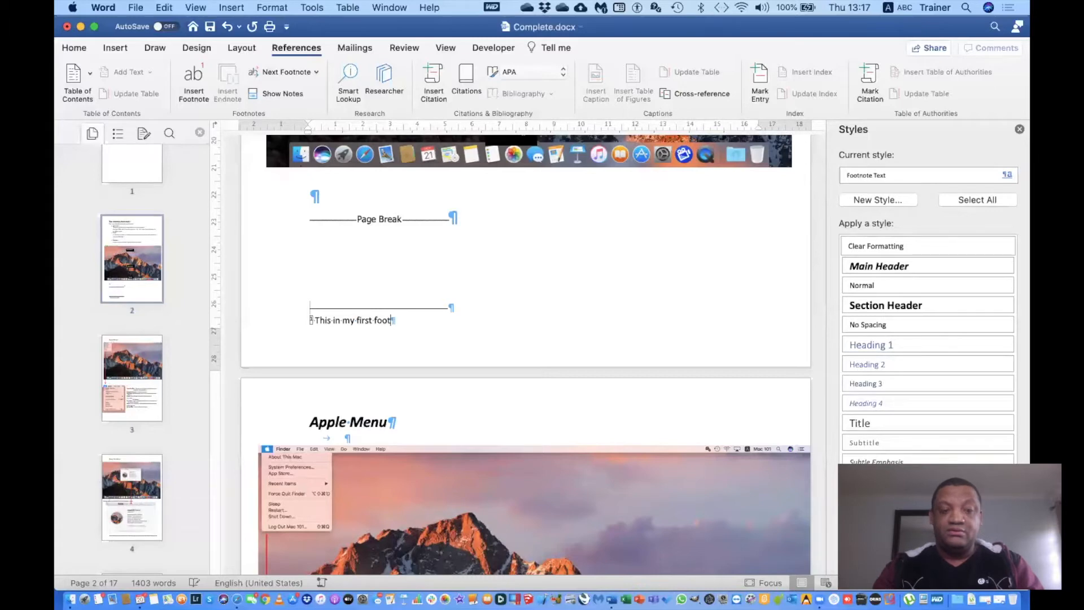
{"action": "type", "text": "note"}
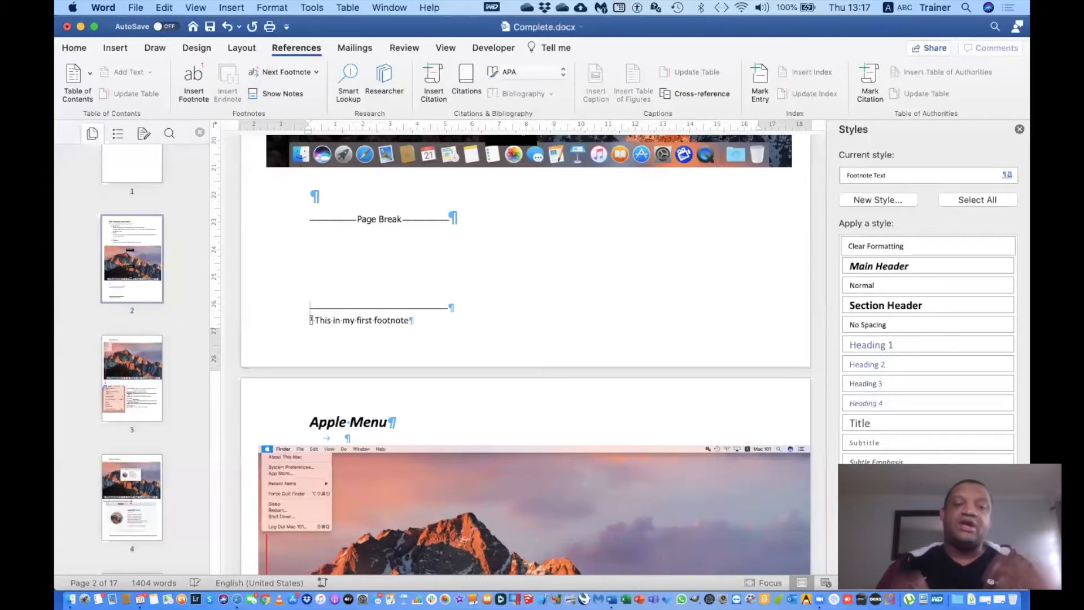
Step: Insert a second footnote right after the "Dock" bullet heading on page 2, with the text "2nd footnote"
{"action": "scroll", "coordinate": [436, 305], "scroll_direction": "up", "scroll_amount": 10}
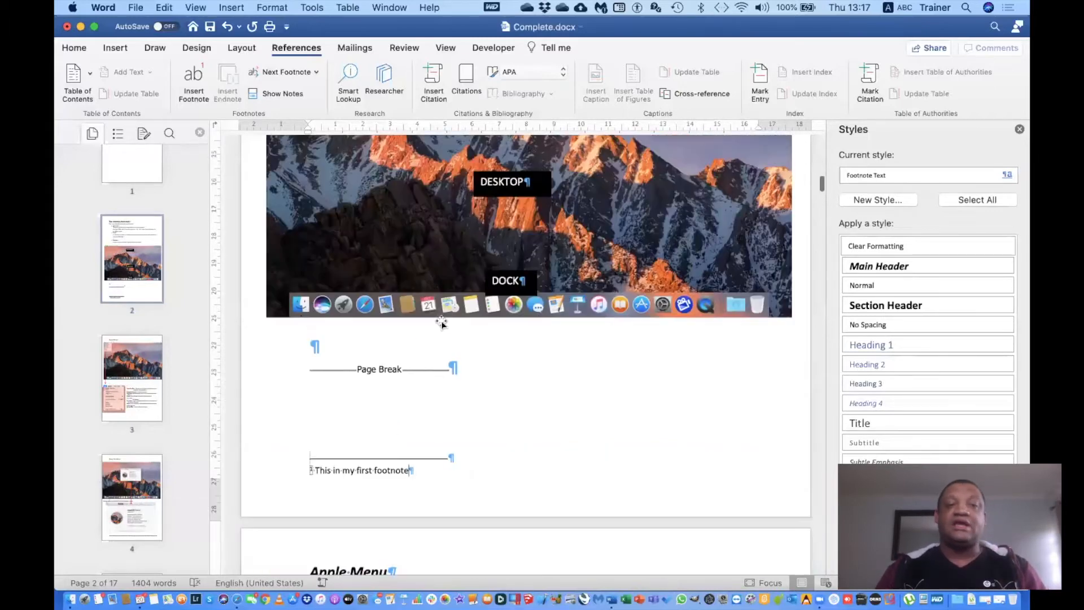
{"action": "scroll", "coordinate": [421, 243], "scroll_direction": "up", "scroll_amount": 6}
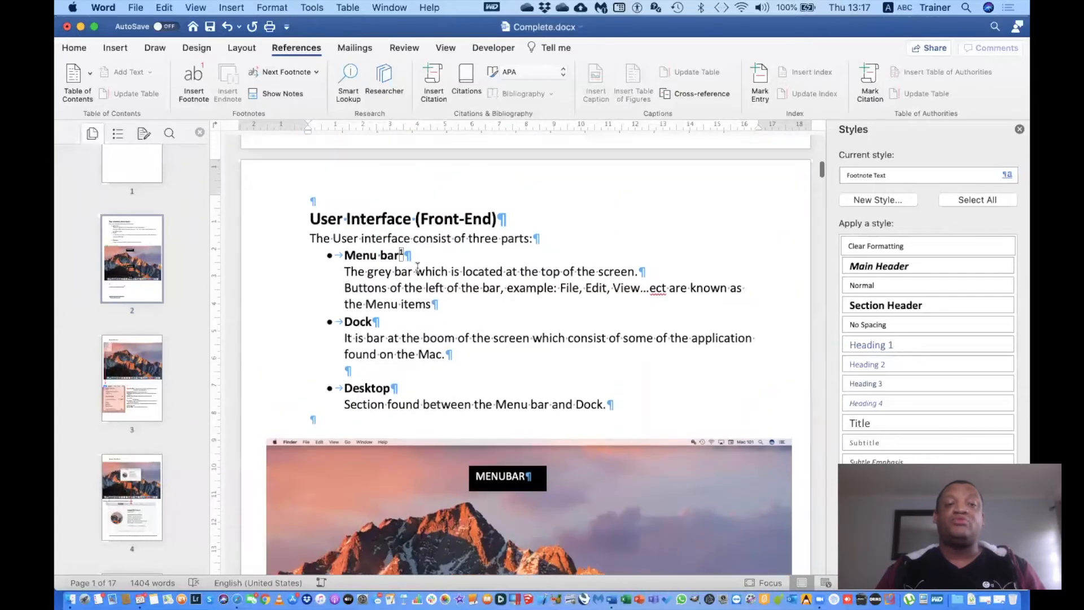
{"action": "scroll", "coordinate": [418, 267], "scroll_direction": "down", "scroll_amount": 2}
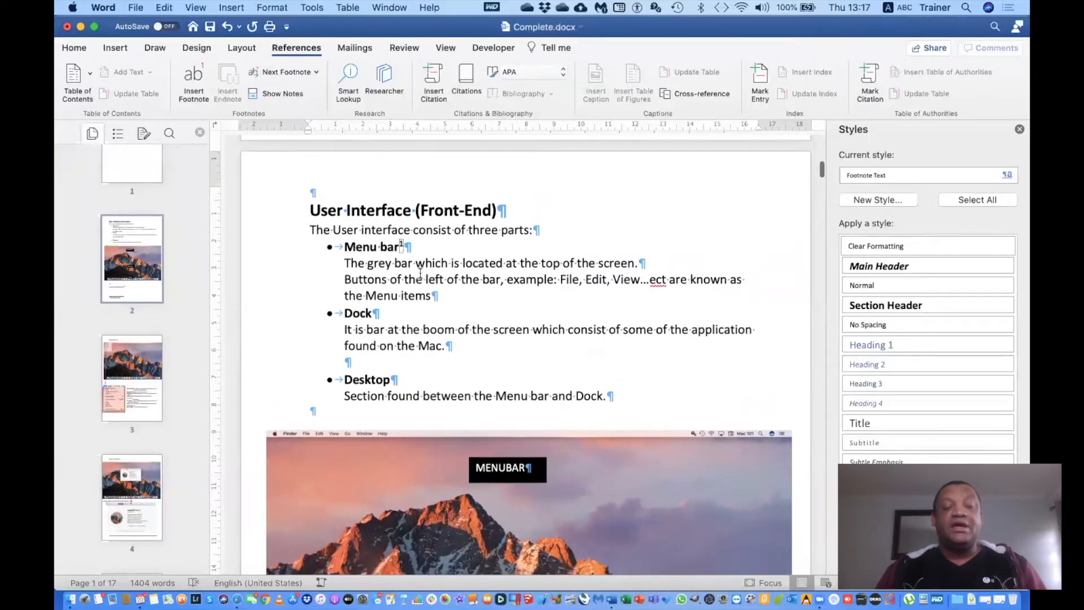
{"action": "scroll", "coordinate": [420, 273], "scroll_direction": "down", "scroll_amount": 2}
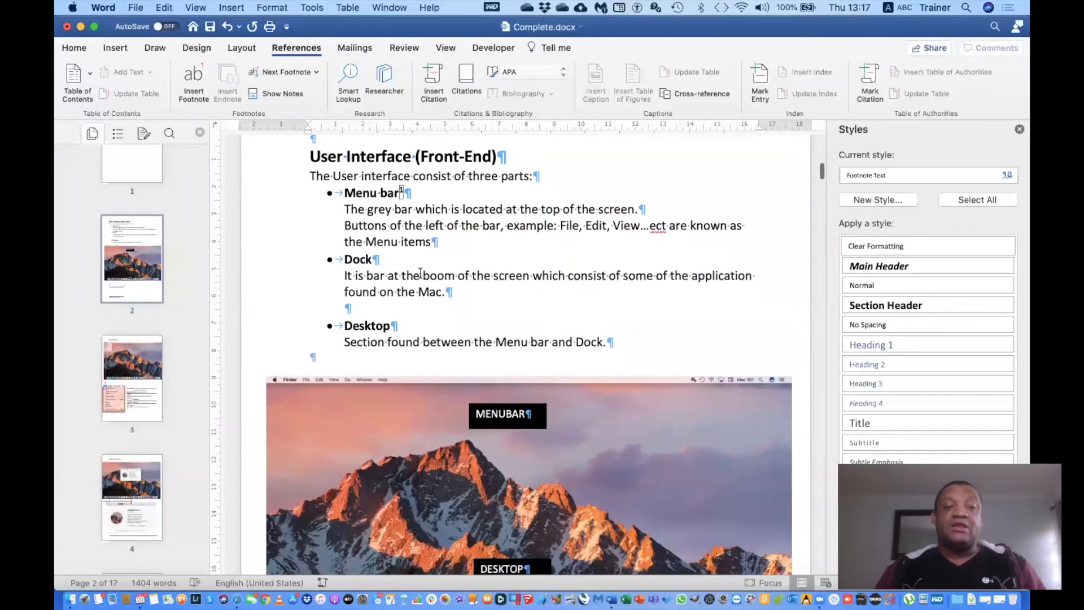
{"action": "left_click", "coordinate": [373, 259]}
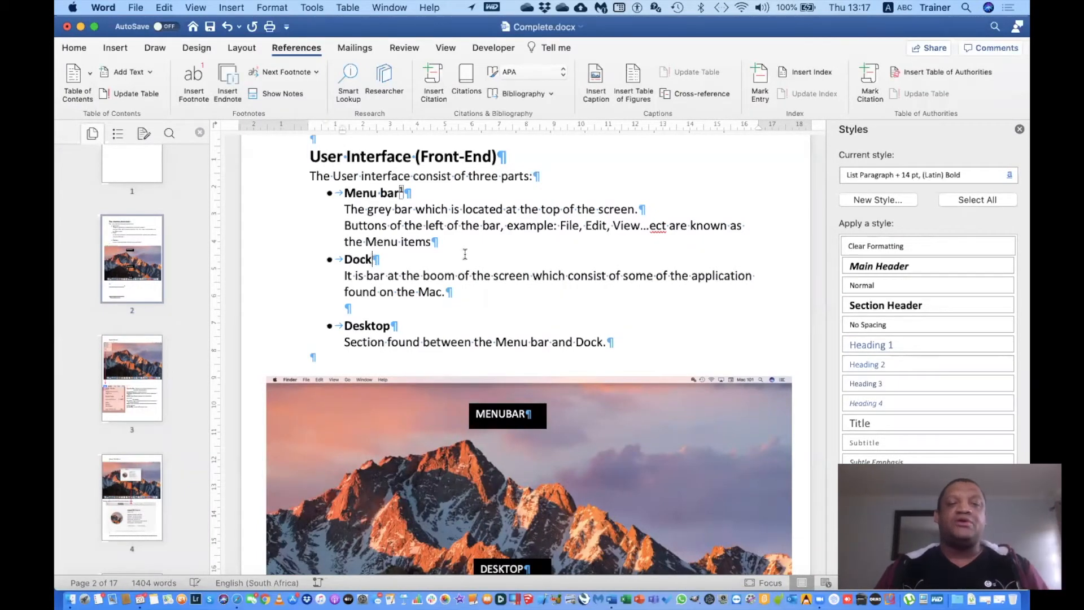
{"action": "left_click", "coordinate": [191, 78]}
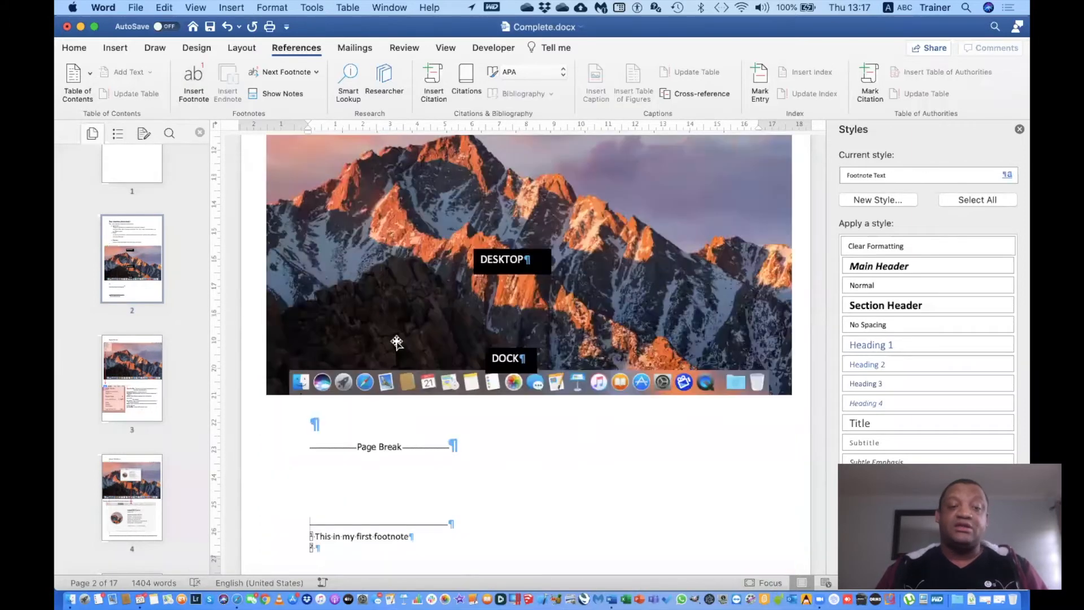
{"action": "scroll", "coordinate": [324, 383], "scroll_direction": "down", "scroll_amount": 5}
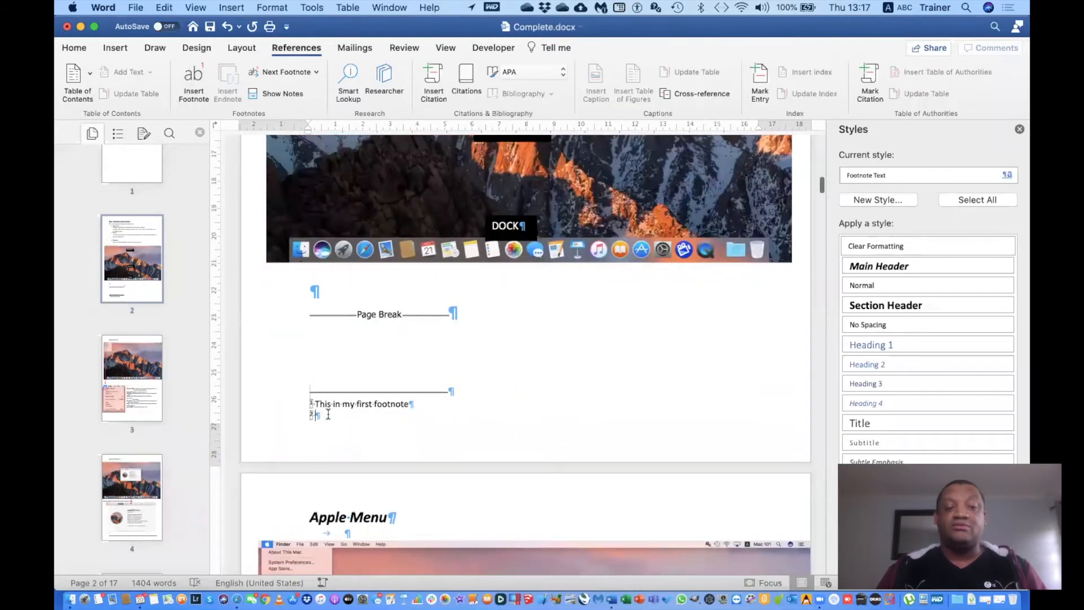
{"action": "type", "text": "2nd f"}
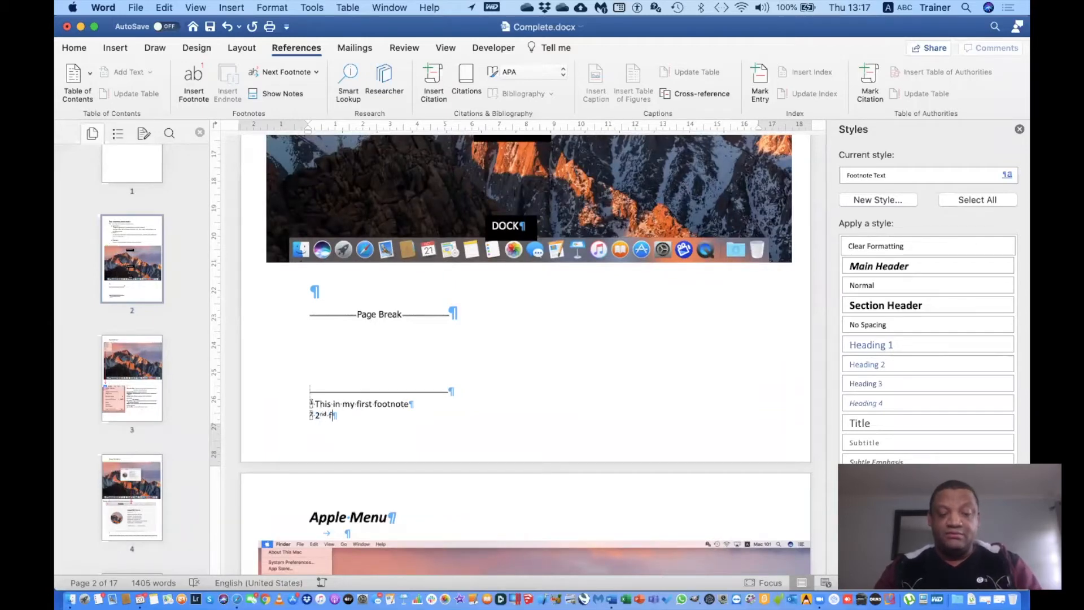
{"action": "type", "text": "ootnote"}
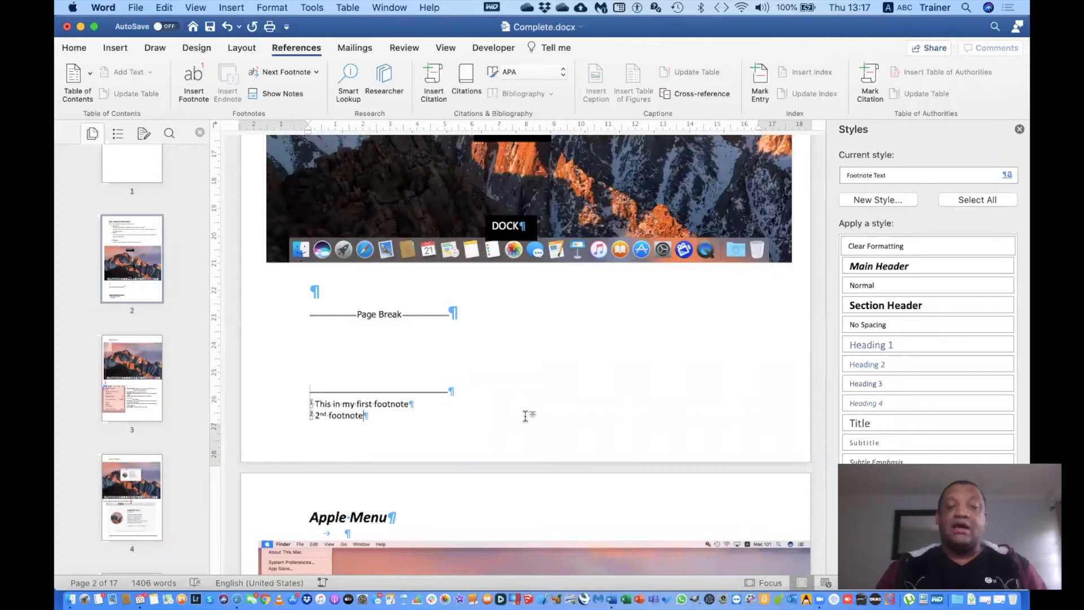
Step: Examine the footnote reference marks beside "Menu bar" and "Dock", and look through the document back to the table of contents
{"action": "scroll", "coordinate": [525, 416], "scroll_direction": "up", "scroll_amount": 15}
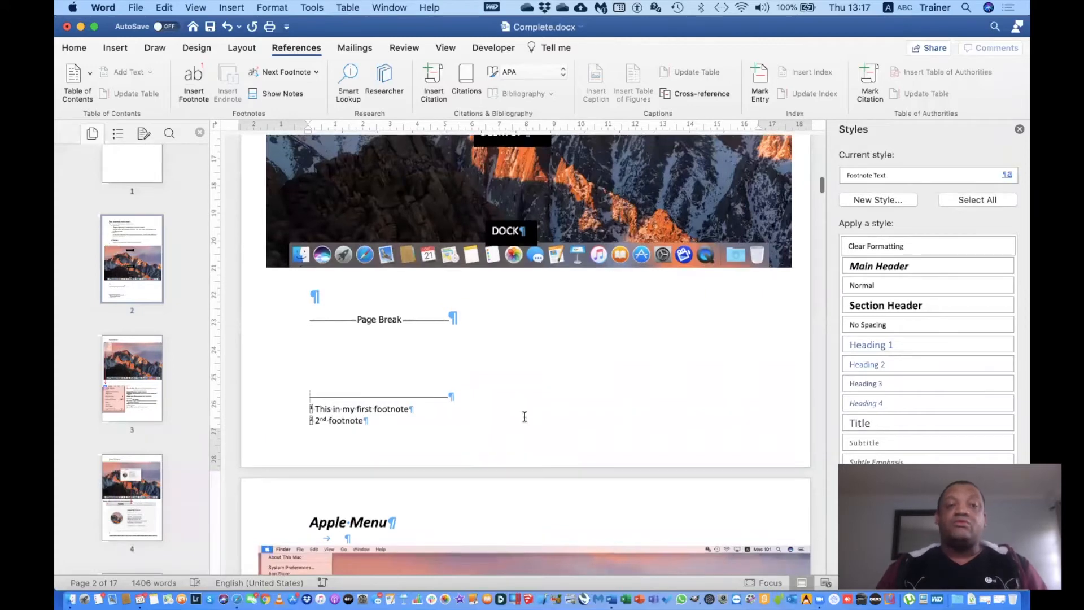
{"action": "scroll", "coordinate": [345, 382], "scroll_direction": "up", "scroll_amount": 3}
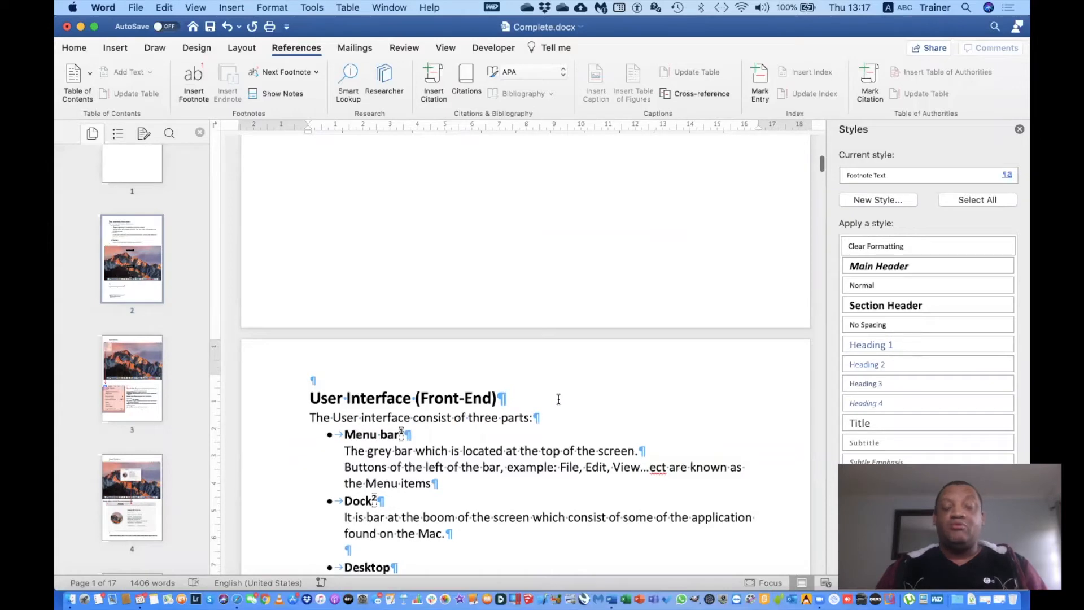
{"action": "left_click", "coordinate": [499, 397]}
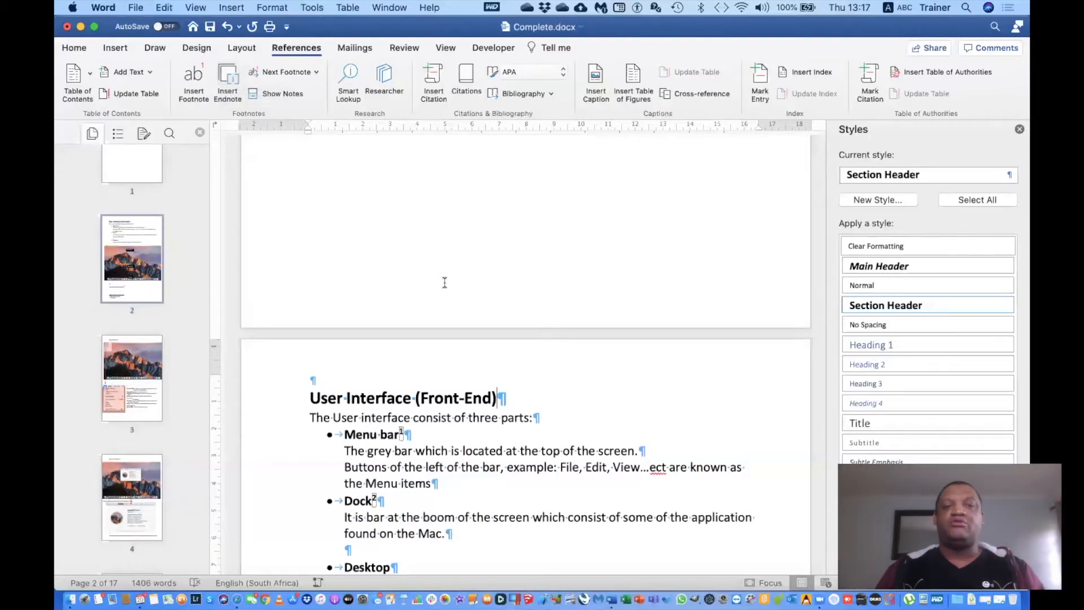
{"action": "scroll", "coordinate": [445, 282], "scroll_direction": "down", "scroll_amount": 20}
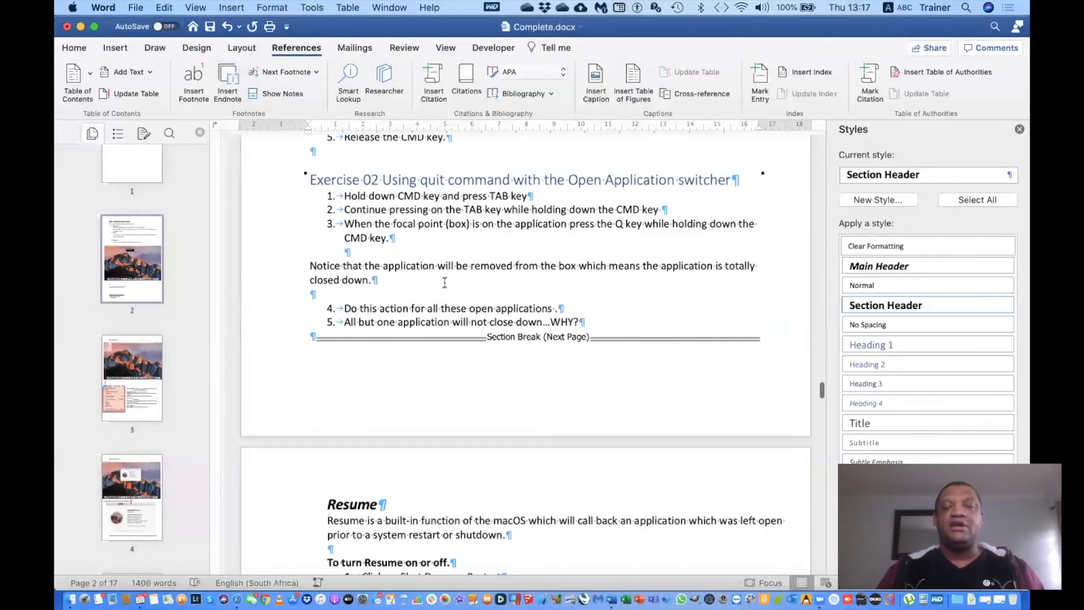
{"action": "scroll", "coordinate": [445, 282], "scroll_direction": "down", "scroll_amount": 20}
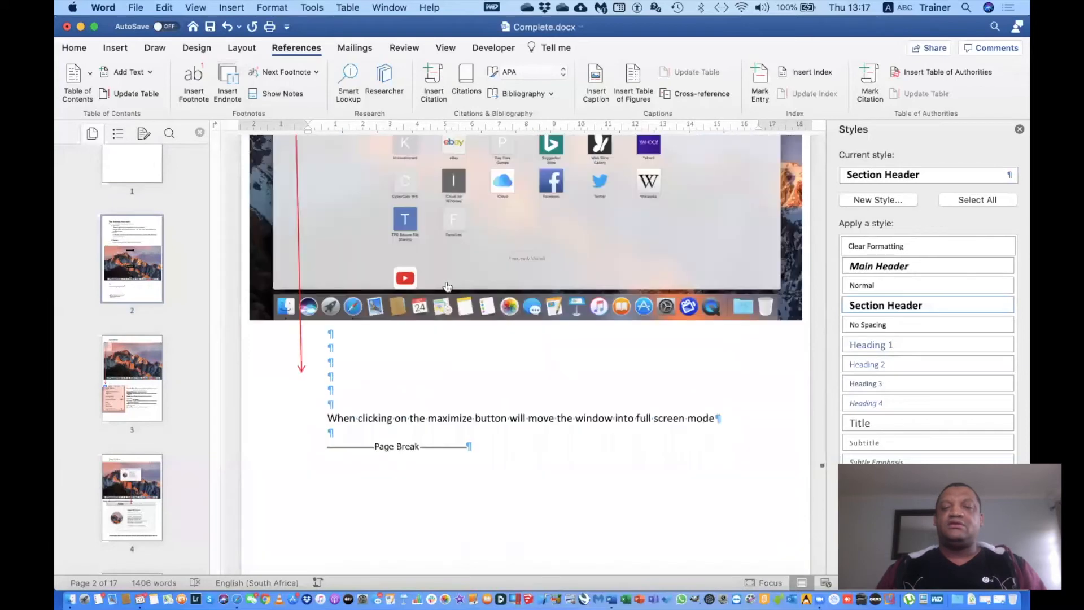
{"action": "scroll", "coordinate": [446, 287], "scroll_direction": "up", "scroll_amount": 10}
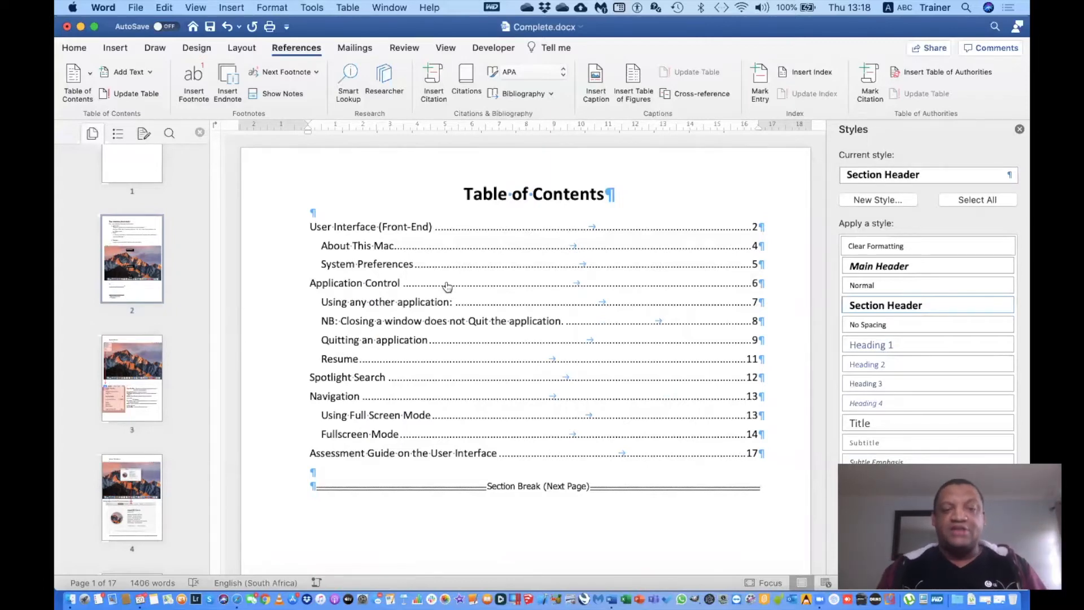
{"action": "left_click", "coordinate": [447, 285]}
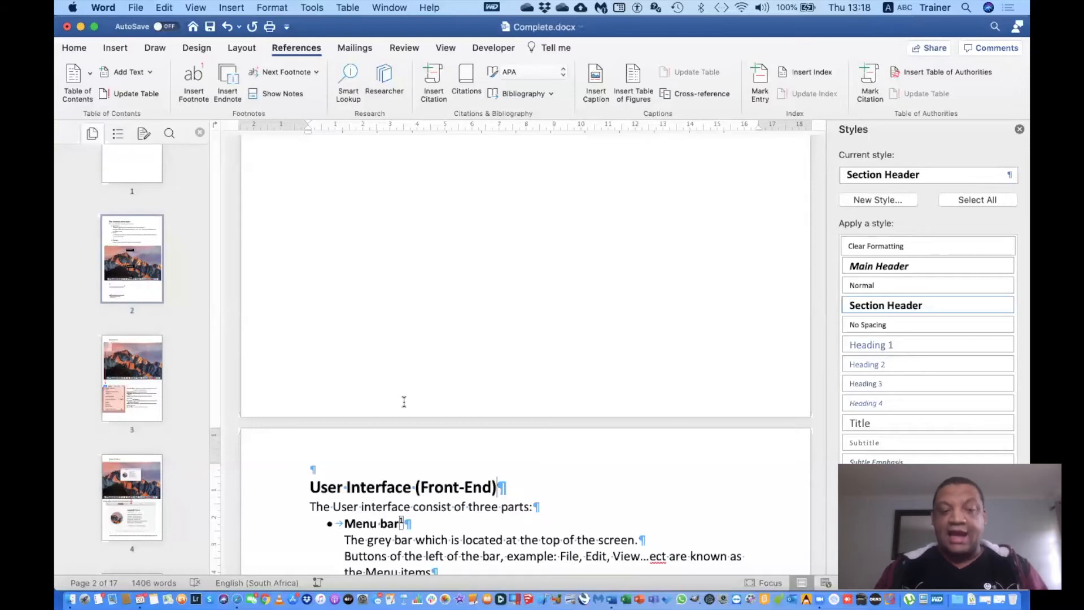
Step: Insert a Next Page section break at the very end of the document, after the last assessment question
{"action": "key", "text": "super+End"}
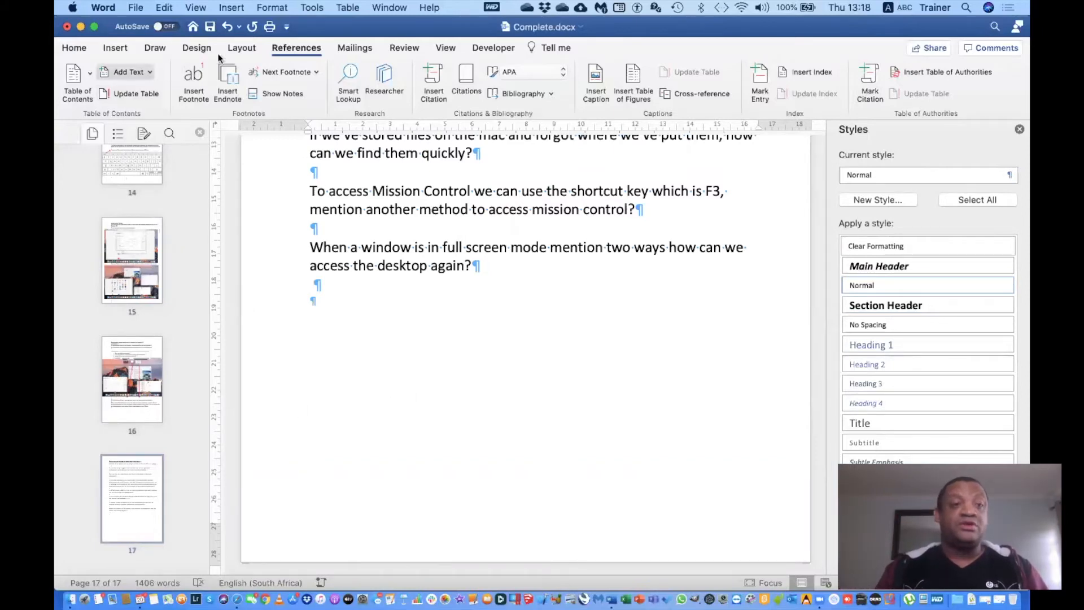
{"action": "left_click", "coordinate": [243, 49]}
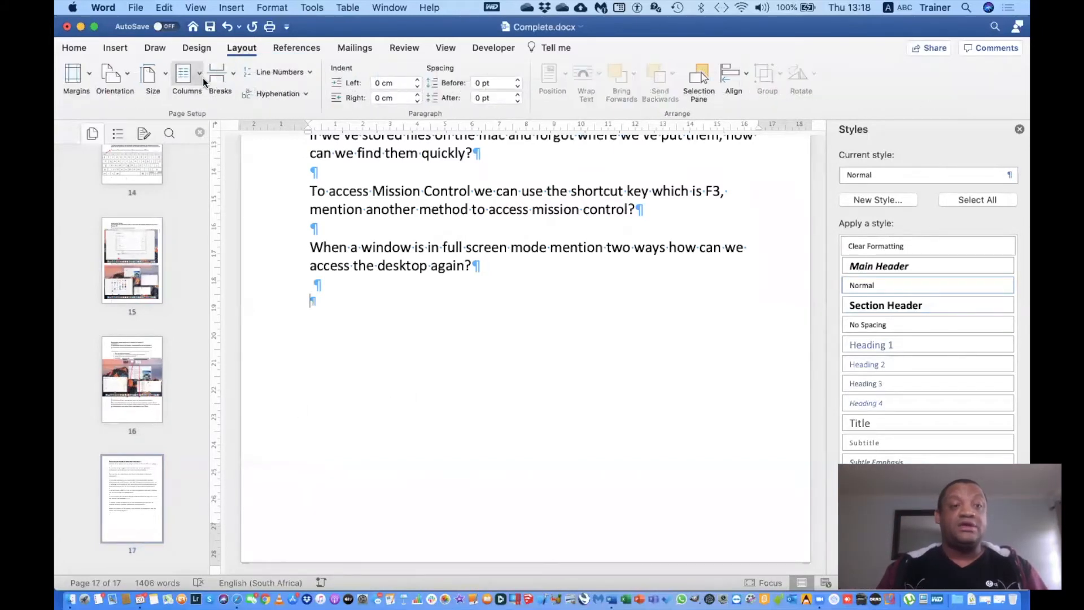
{"action": "left_click", "coordinate": [229, 72]}
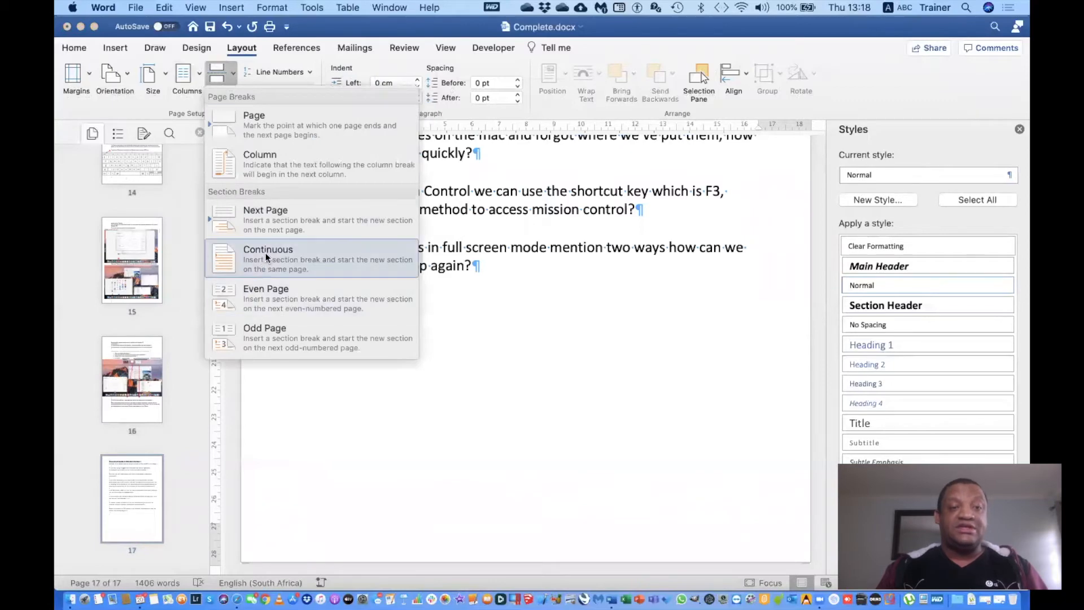
{"action": "left_click", "coordinate": [267, 212]}
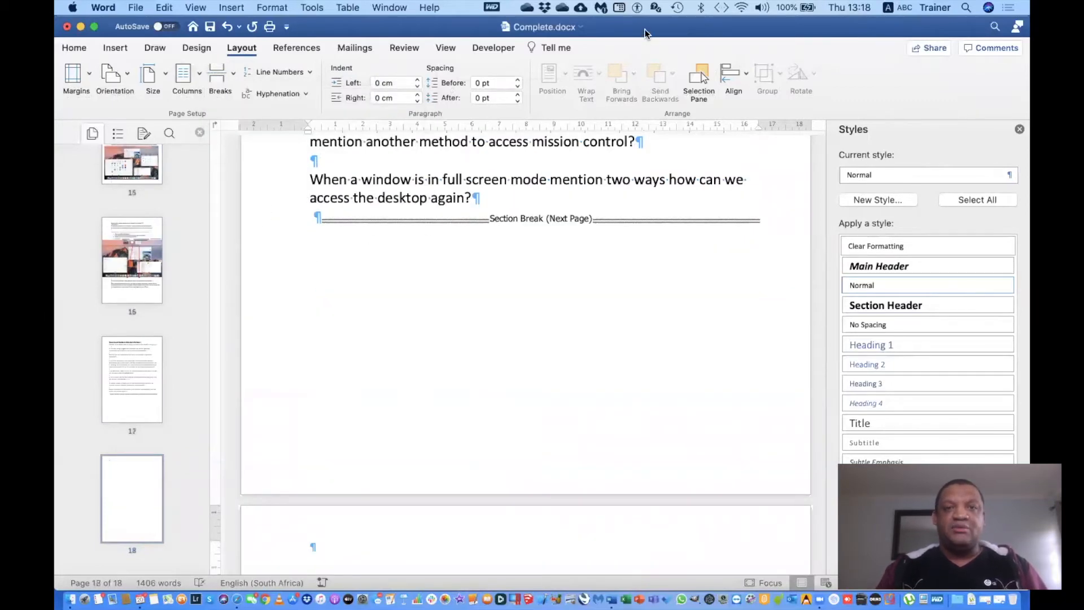
Step: Insert another Next Page section break on the blank last page of the document
{"action": "left_click_drag", "start_coordinate": [645, 33], "coordinate": [637, 32]}
{"action": "scroll", "coordinate": [438, 378], "scroll_direction": "down", "scroll_amount": 5}
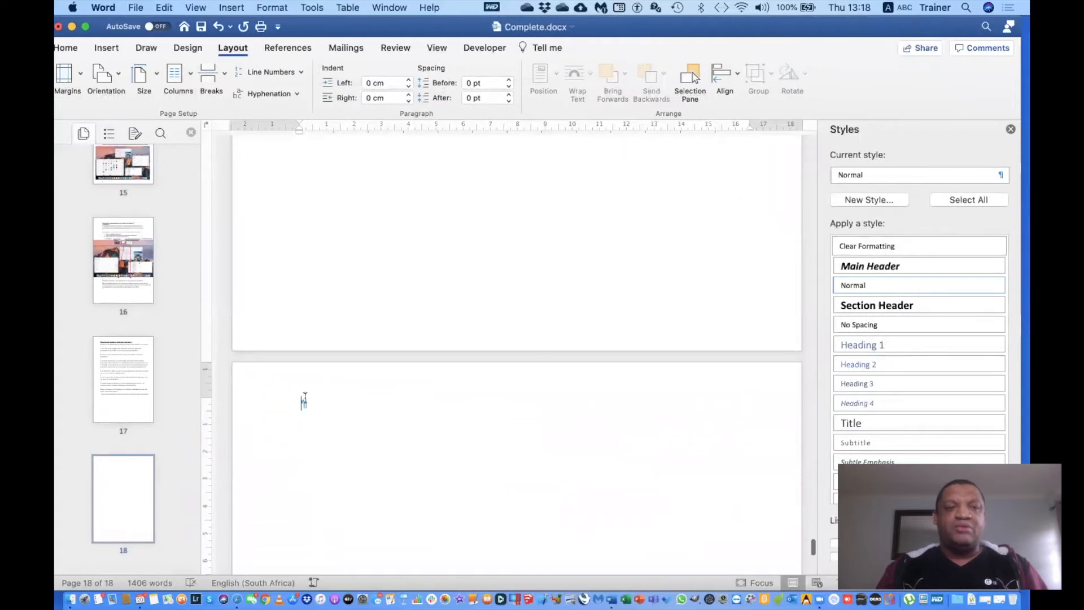
{"action": "left_click", "coordinate": [221, 79]}
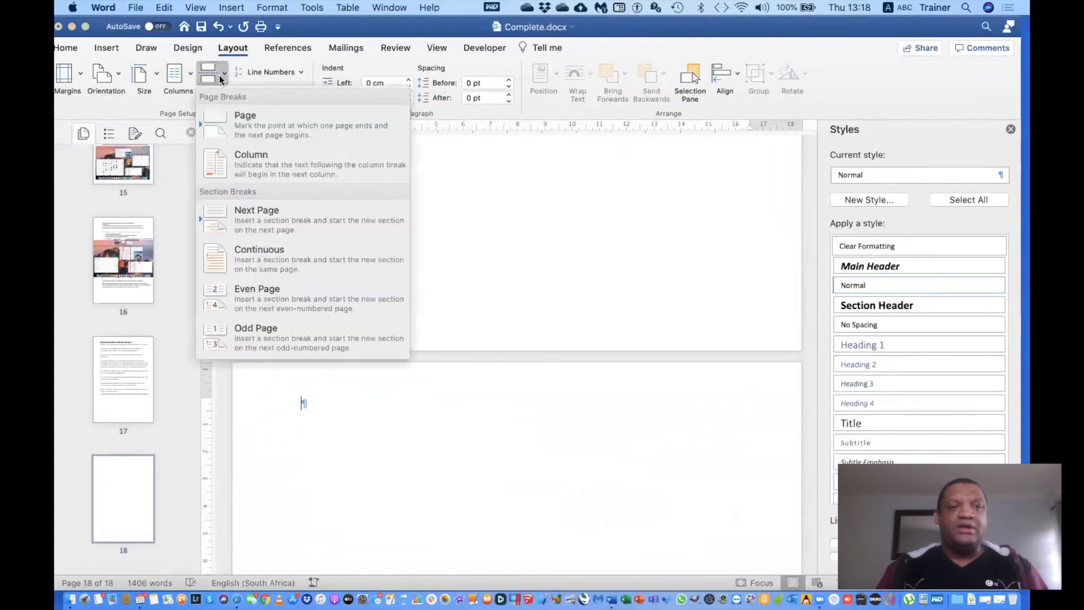
{"action": "left_click", "coordinate": [236, 212]}
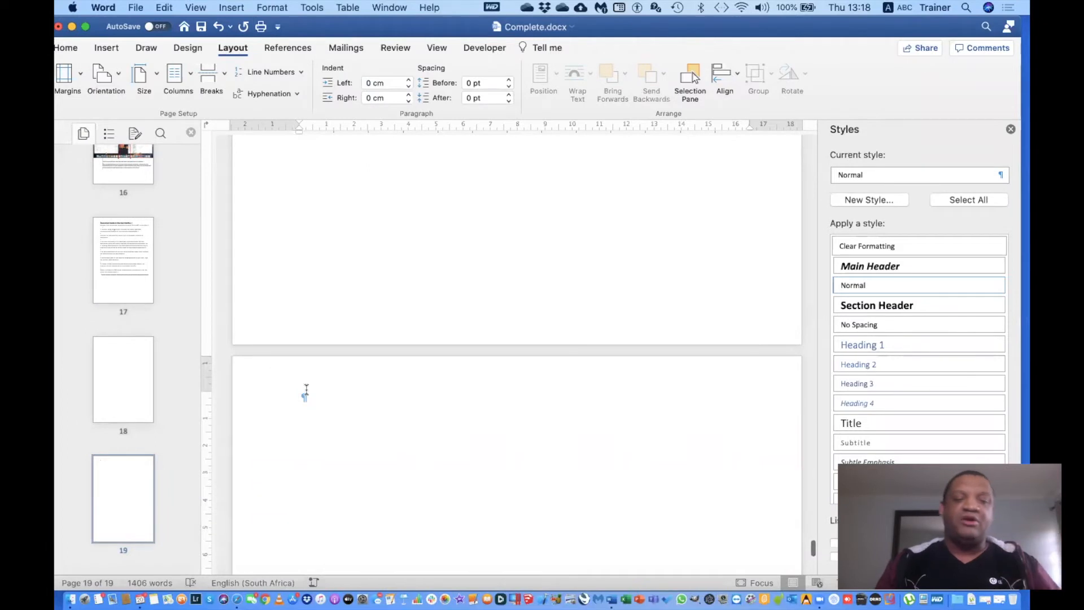
{"action": "scroll", "coordinate": [306, 390], "scroll_direction": "up", "scroll_amount": 3}
{"action": "scroll", "coordinate": [307, 389], "scroll_direction": "down", "scroll_amount": 5}
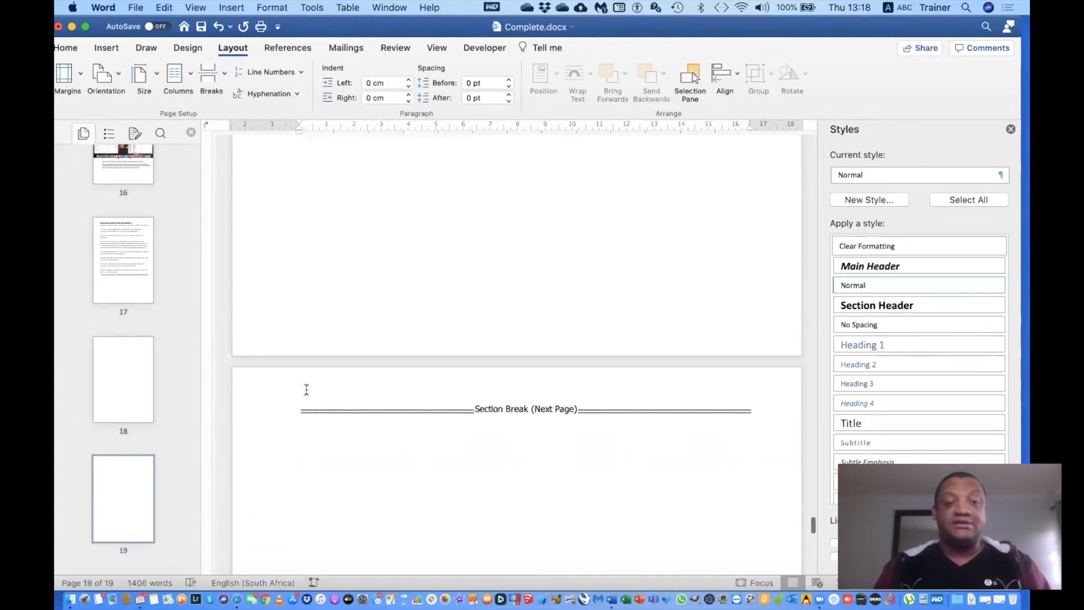
{"action": "scroll", "coordinate": [306, 390], "scroll_direction": "up", "scroll_amount": 5}
{"action": "scroll", "coordinate": [306, 390], "scroll_direction": "down", "scroll_amount": 5}
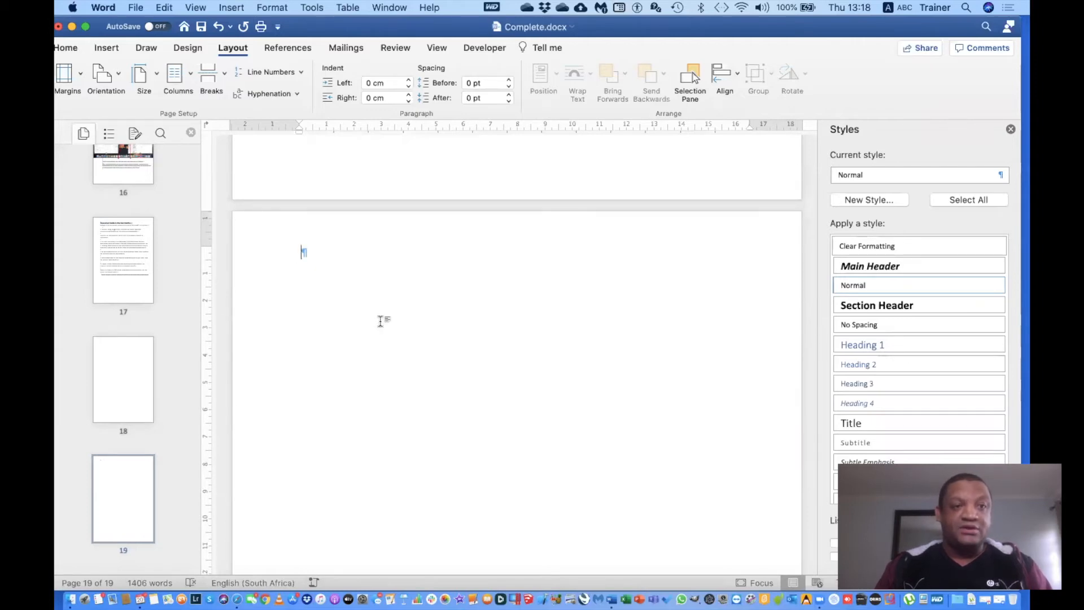
Step: Insert an endnote right after the "User Interface (Front-End)" heading on page 2
{"action": "scroll", "coordinate": [381, 322], "scroll_direction": "up", "scroll_amount": 8}
{"action": "scroll", "coordinate": [380, 322], "scroll_direction": "up", "scroll_amount": 20}
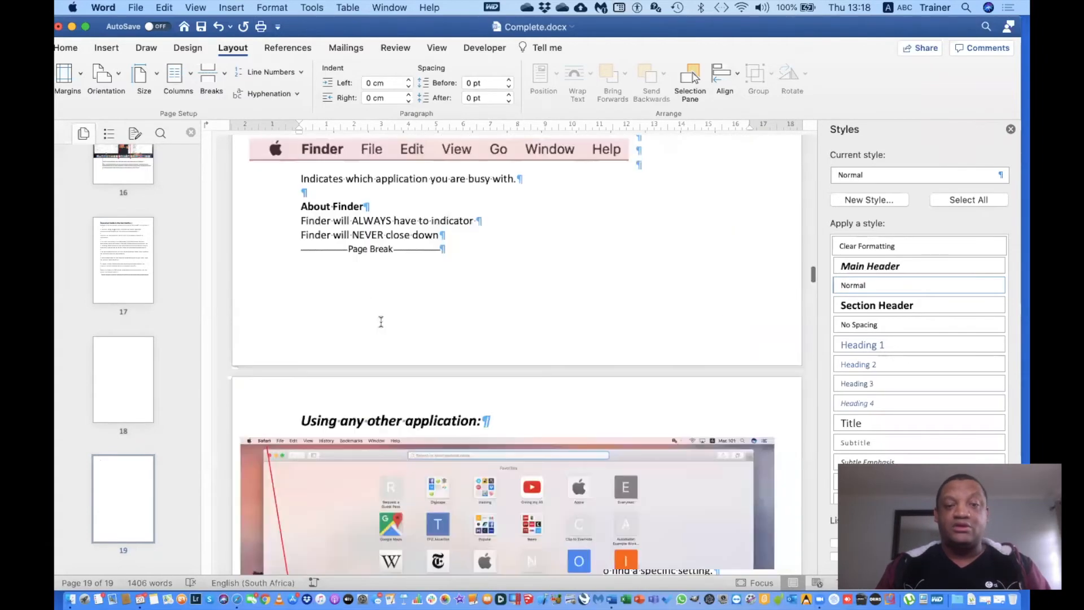
{"action": "scroll", "coordinate": [381, 323], "scroll_direction": "up", "scroll_amount": 20}
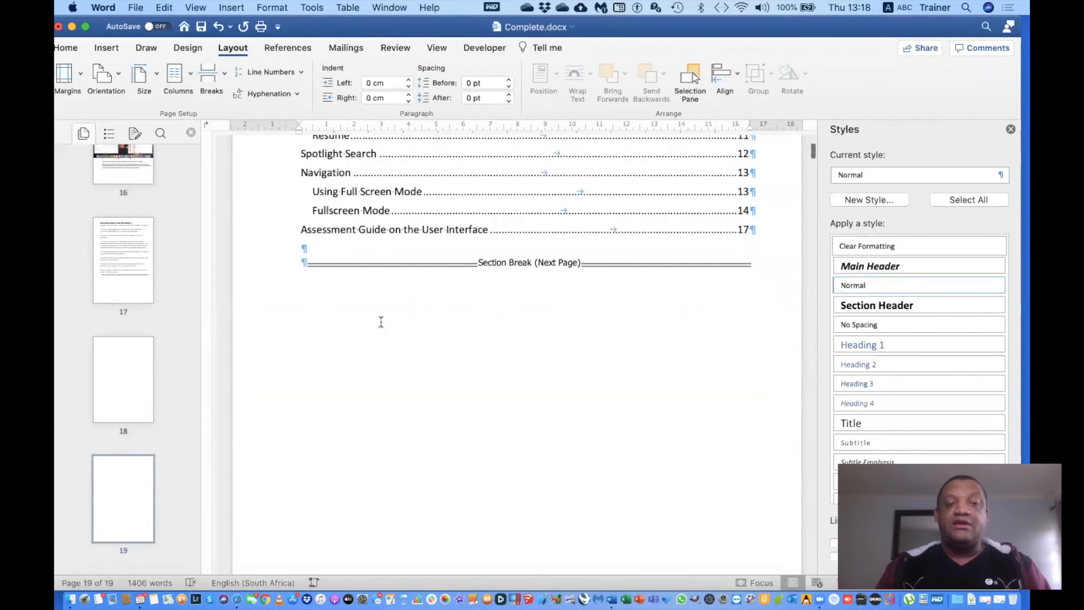
{"action": "scroll", "coordinate": [381, 322], "scroll_direction": "down", "scroll_amount": 5}
{"action": "scroll", "coordinate": [381, 322], "scroll_direction": "down", "scroll_amount": 3}
{"action": "left_click", "coordinate": [491, 242]}
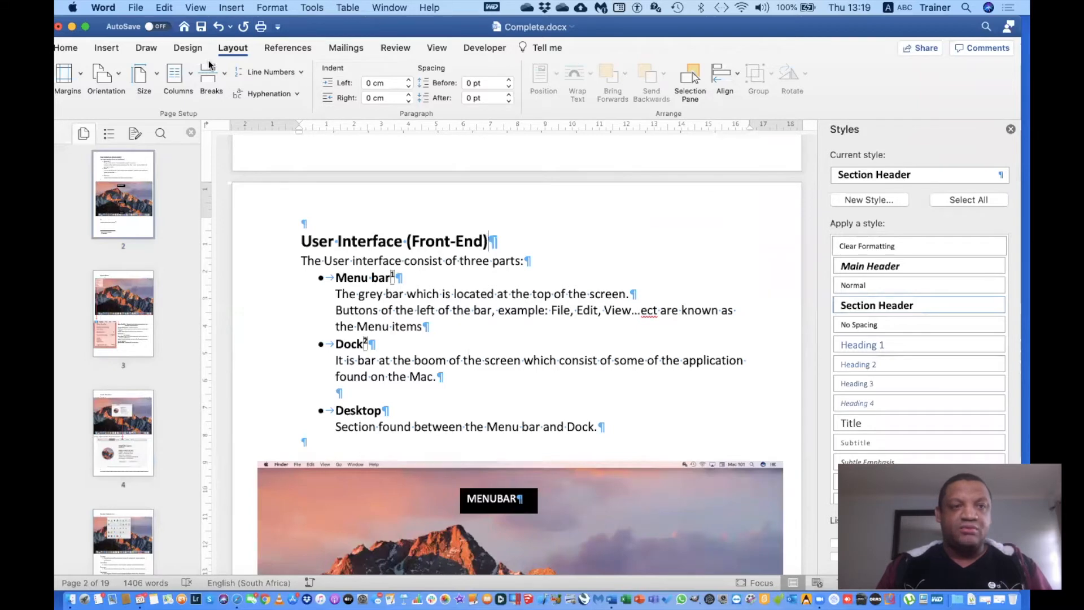
{"action": "left_click", "coordinate": [279, 50]}
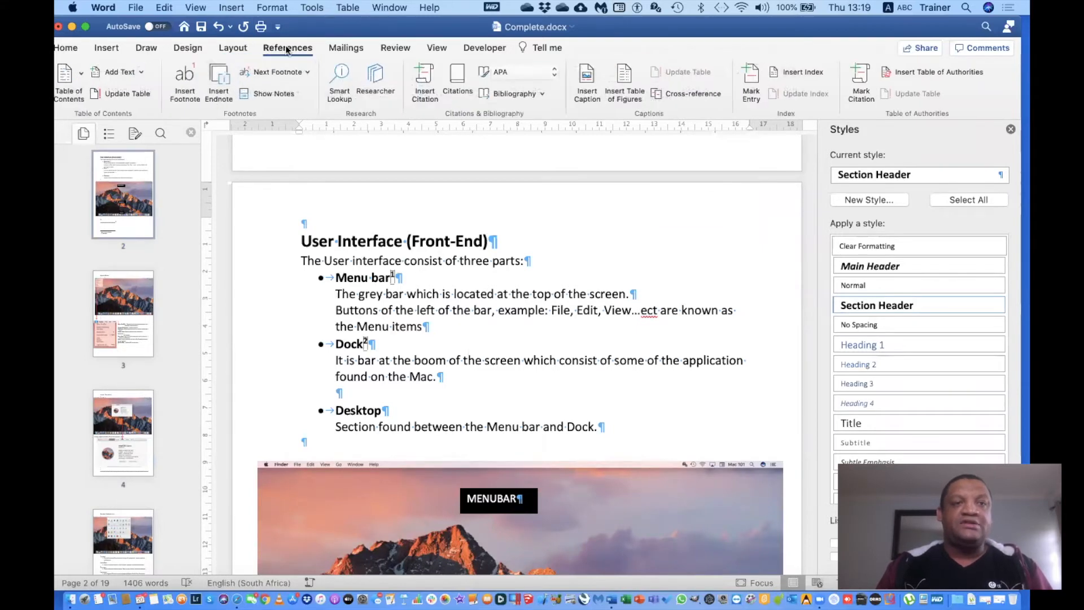
{"action": "left_click", "coordinate": [220, 76]}
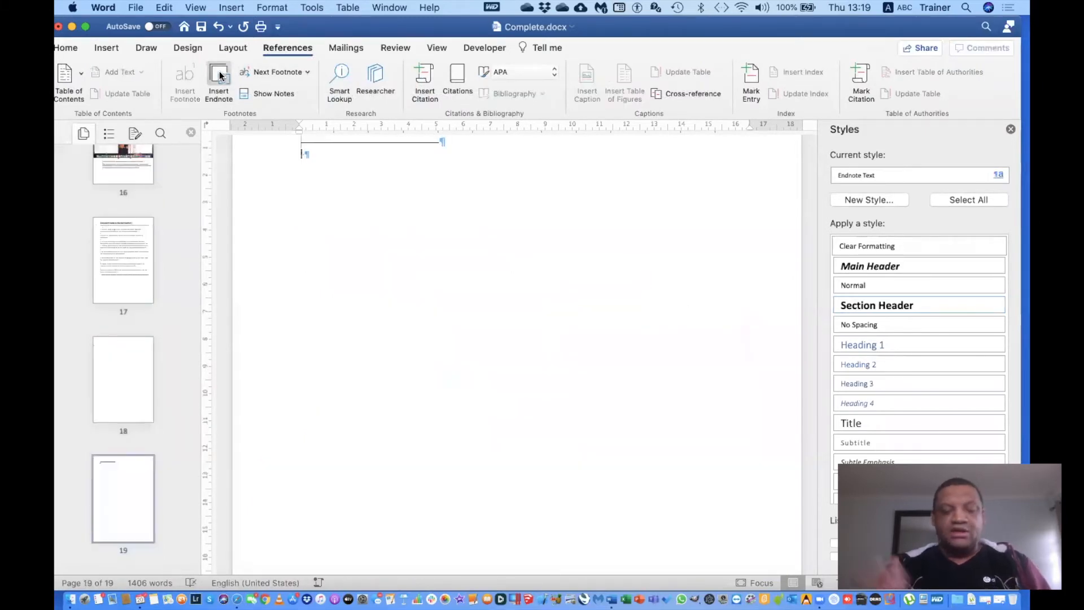
Step: Enter "Endnote" as the text of the new endnote on the document's last page
{"action": "scroll", "coordinate": [287, 223], "scroll_direction": "up", "scroll_amount": 10}
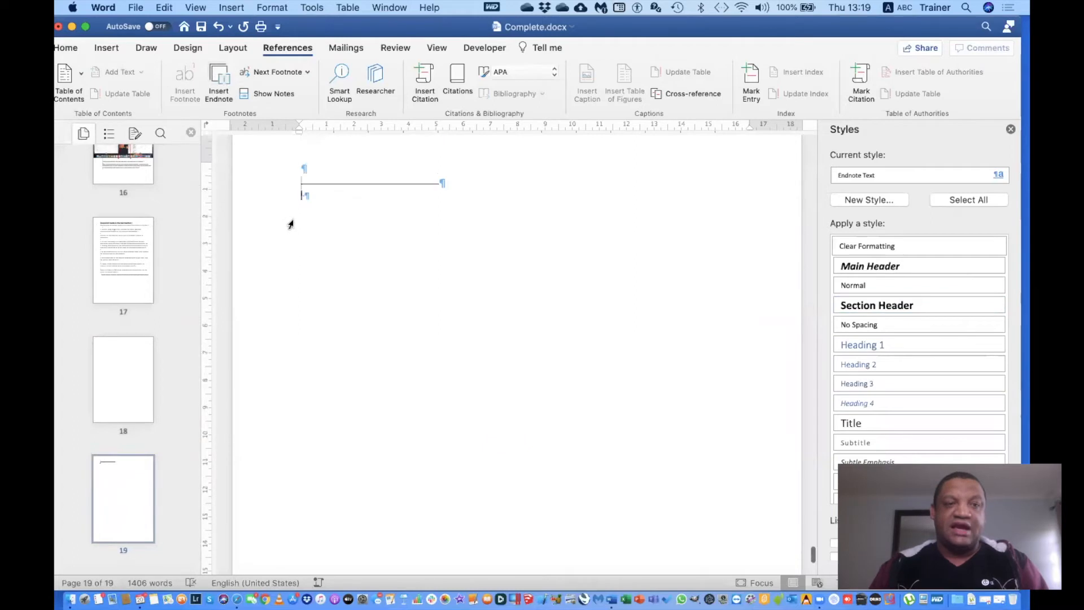
{"action": "scroll", "coordinate": [290, 224], "scroll_direction": "down", "scroll_amount": 12}
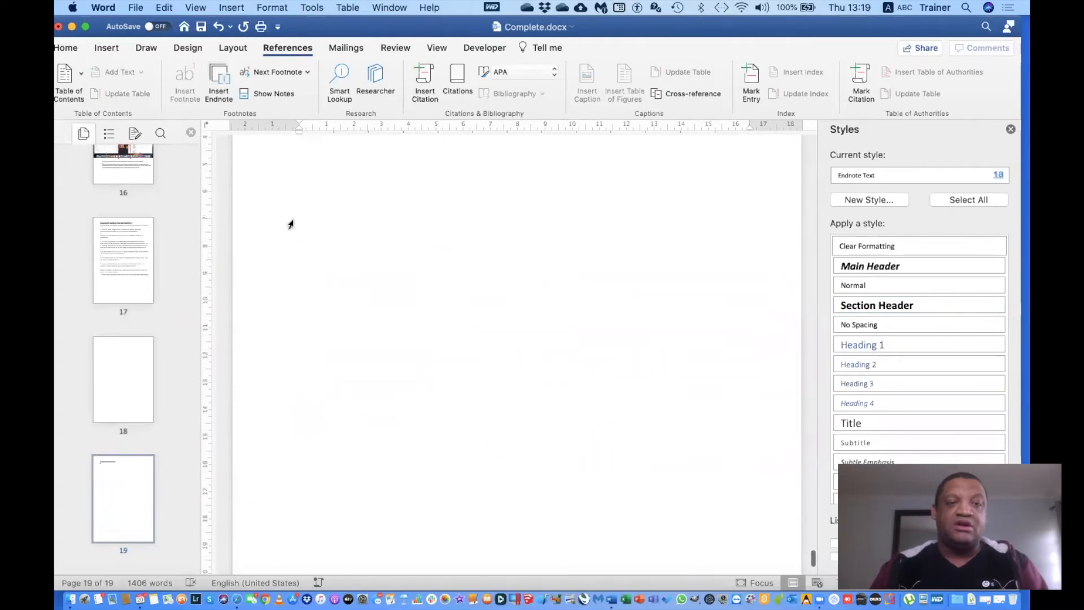
{"action": "scroll", "coordinate": [286, 329], "scroll_direction": "up", "scroll_amount": 5}
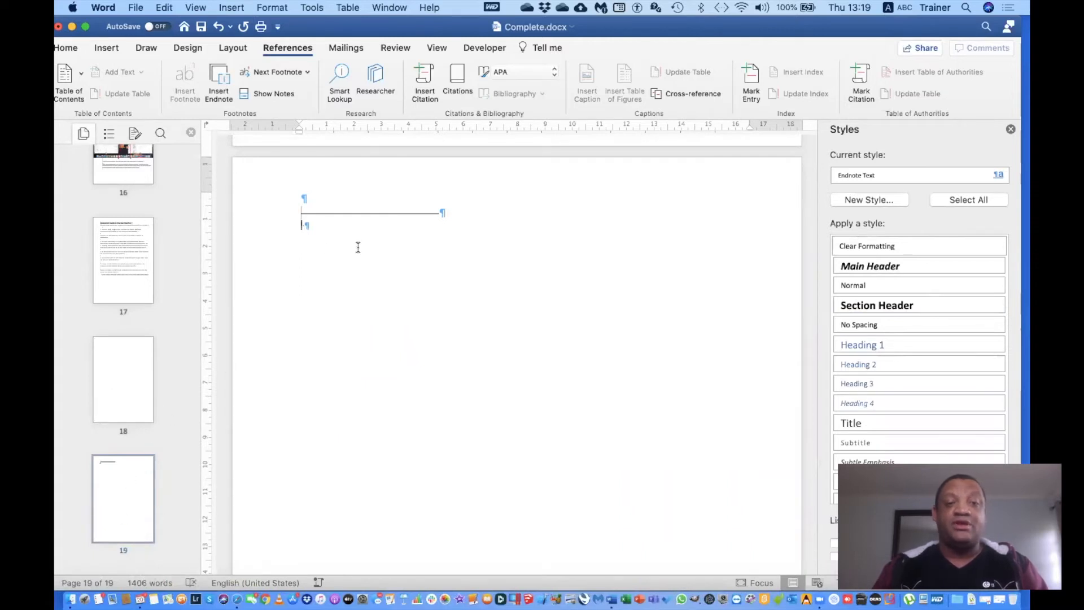
{"action": "type", "text": "Endnote"}
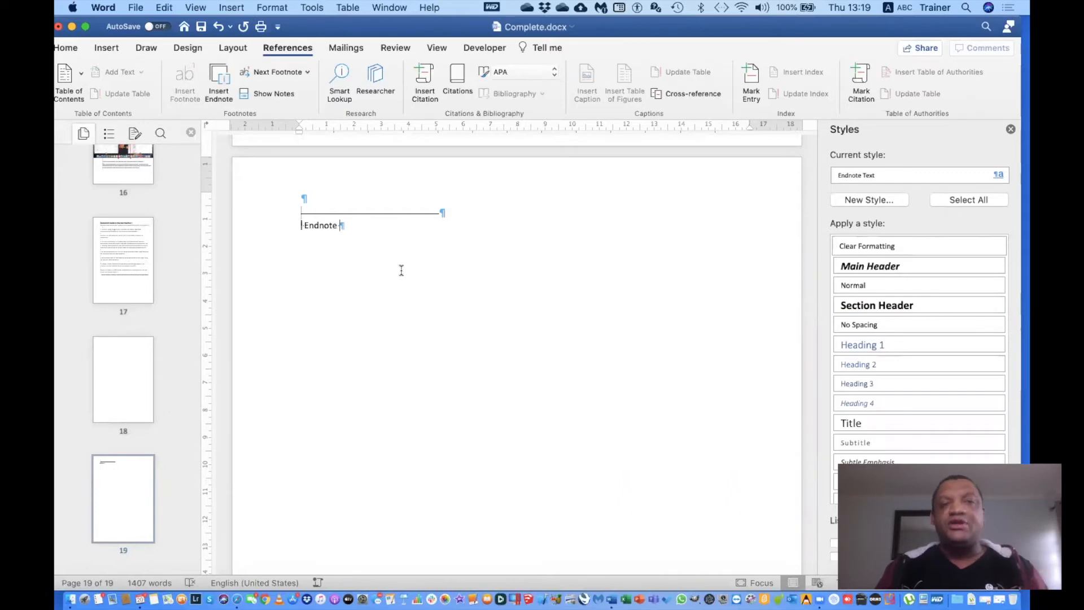
Step: Show the endnote's reference mark in the body text and move on through the next footnote references on page 2
{"action": "left_click", "coordinate": [276, 94]}
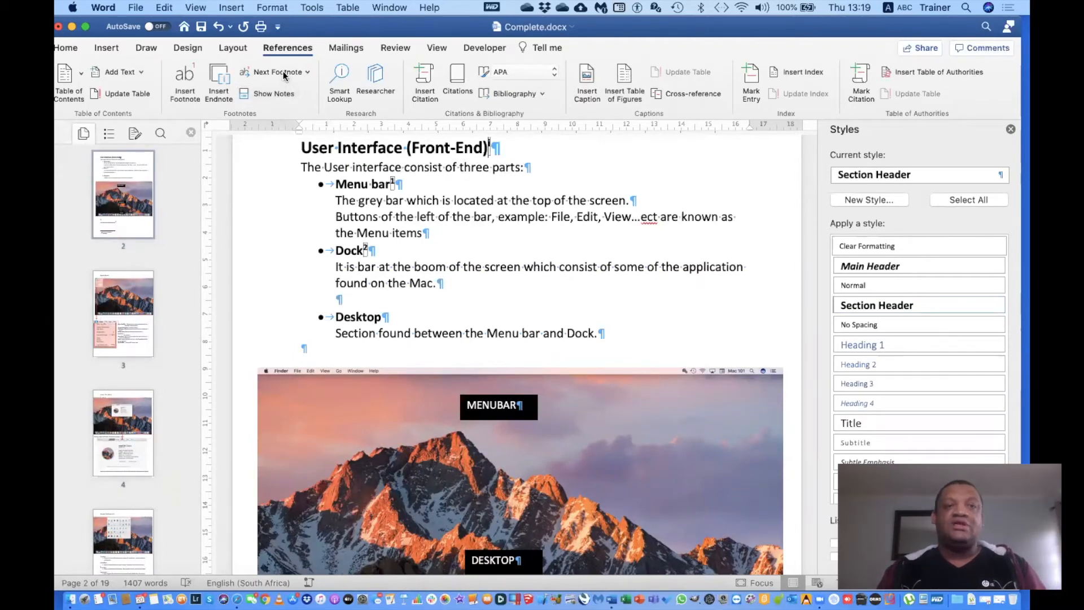
{"action": "left_click", "coordinate": [278, 72]}
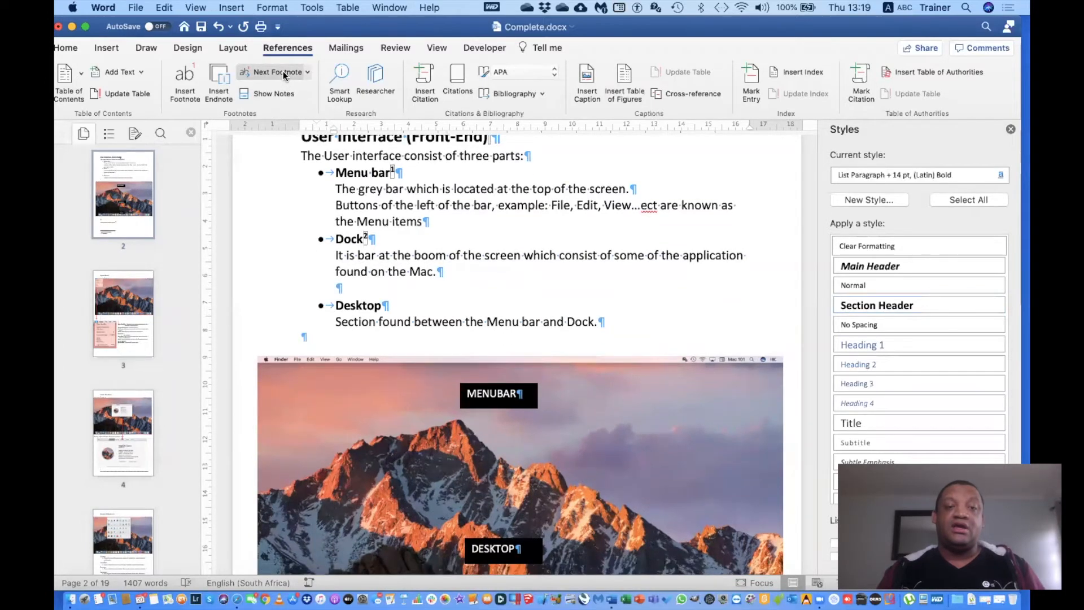
{"action": "left_click", "coordinate": [284, 77]}
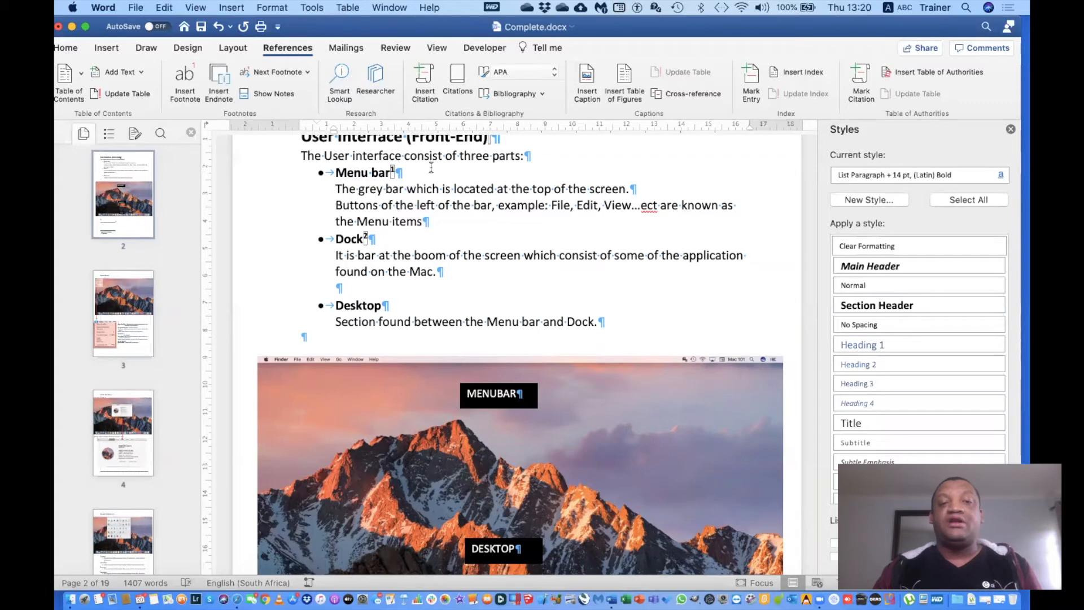
Step: Place the insertion point after "the Menu items" on page 2 and set the bibliography style to Harvard - Anglia
{"action": "left_click", "coordinate": [423, 219]}
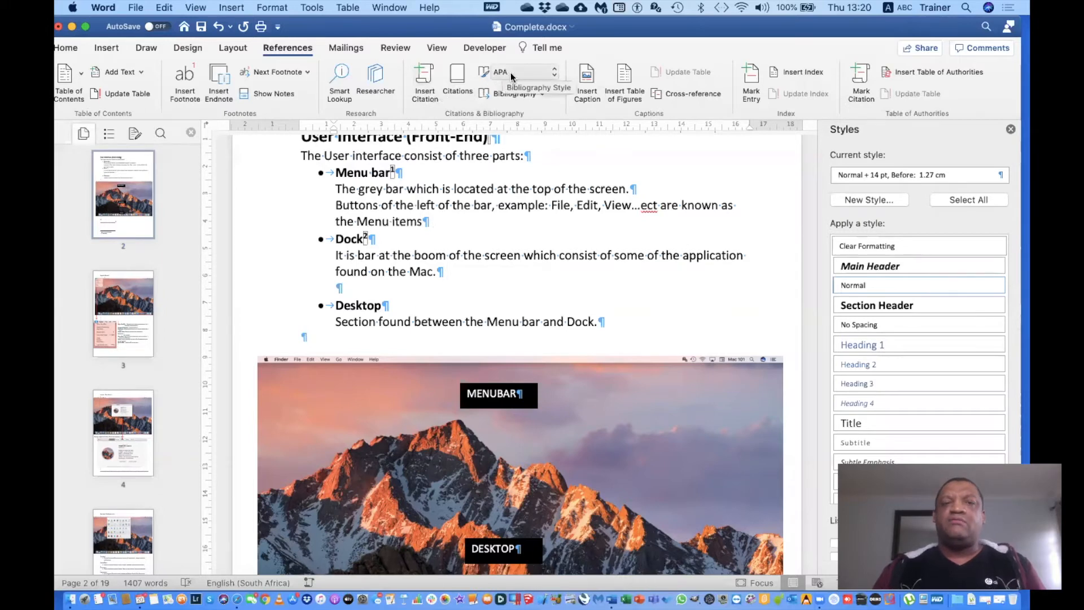
{"action": "left_click", "coordinate": [556, 73]}
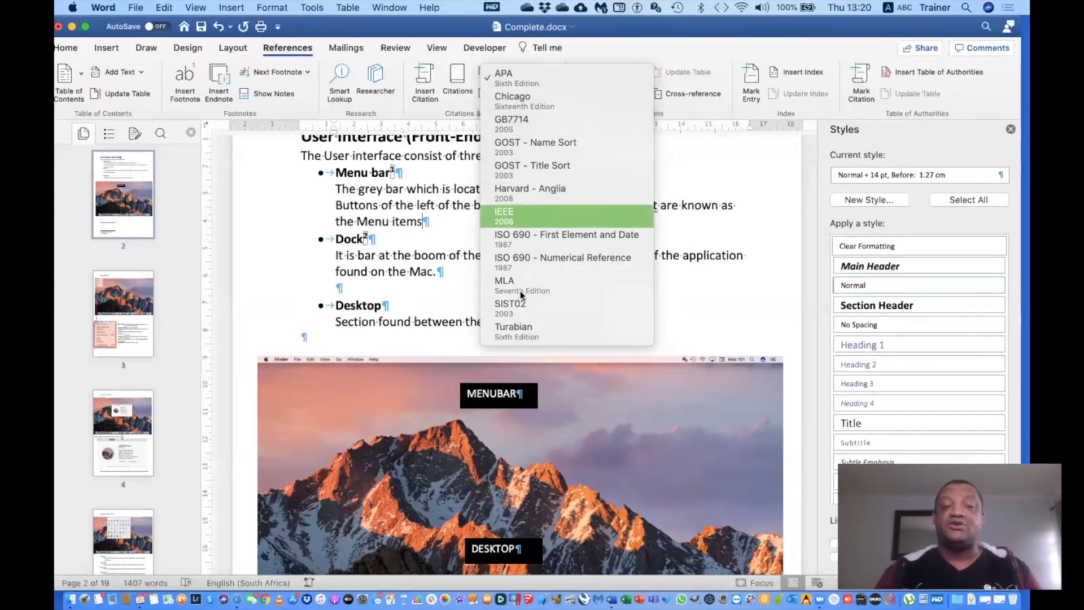
{"action": "left_click", "coordinate": [527, 195]}
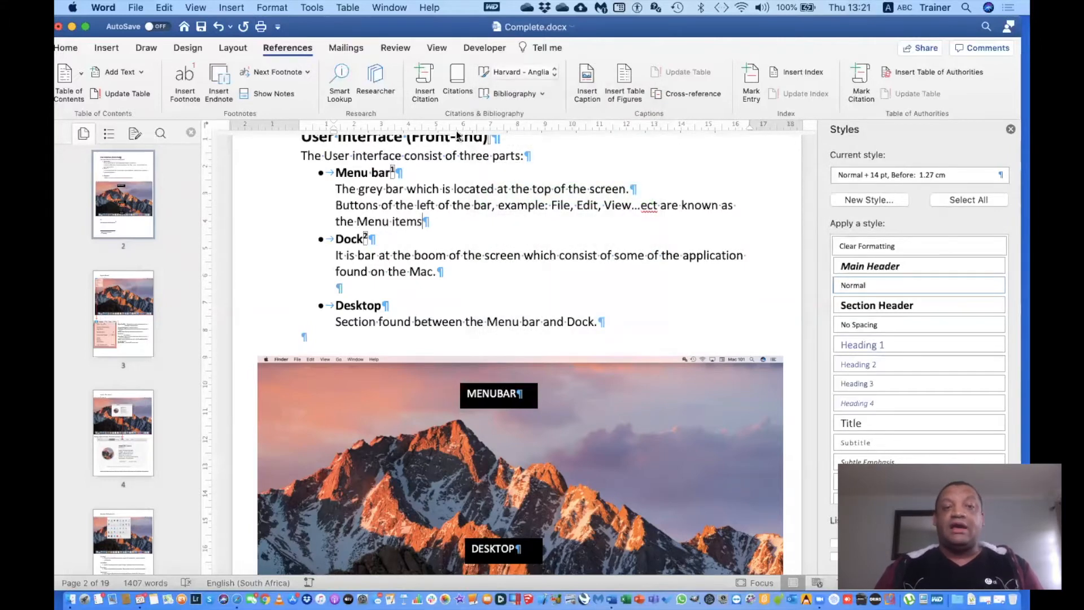
Step: Start a new citation after "the Menu items" with Book as the type of source
{"action": "left_click", "coordinate": [427, 76]}
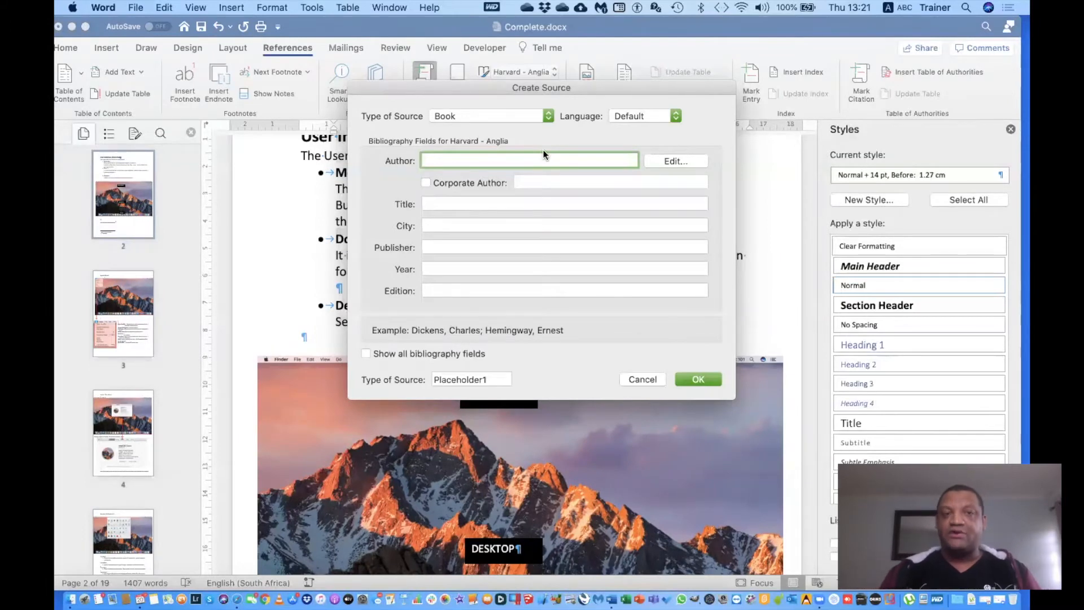
{"action": "left_click", "coordinate": [544, 113]}
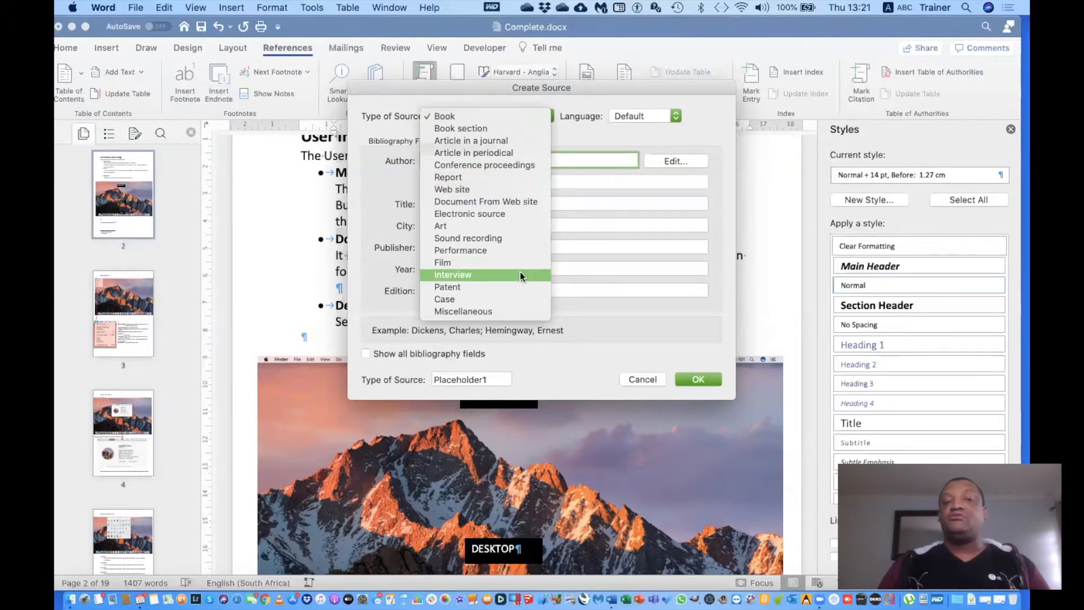
{"action": "left_click", "coordinate": [459, 113]}
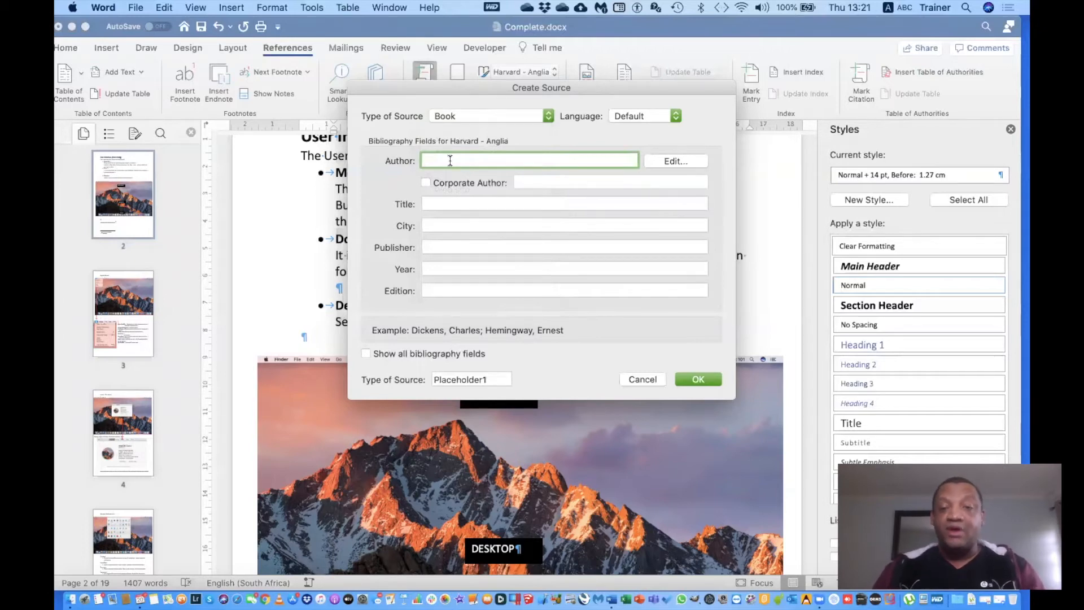
{"action": "left_click", "coordinate": [682, 160]}
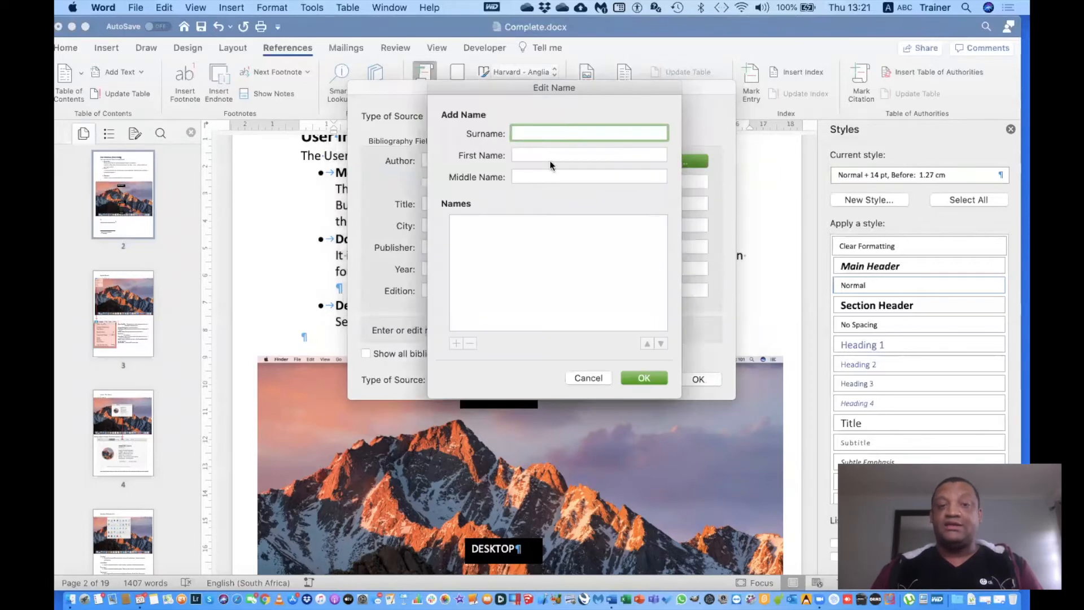
{"action": "left_click", "coordinate": [577, 379]}
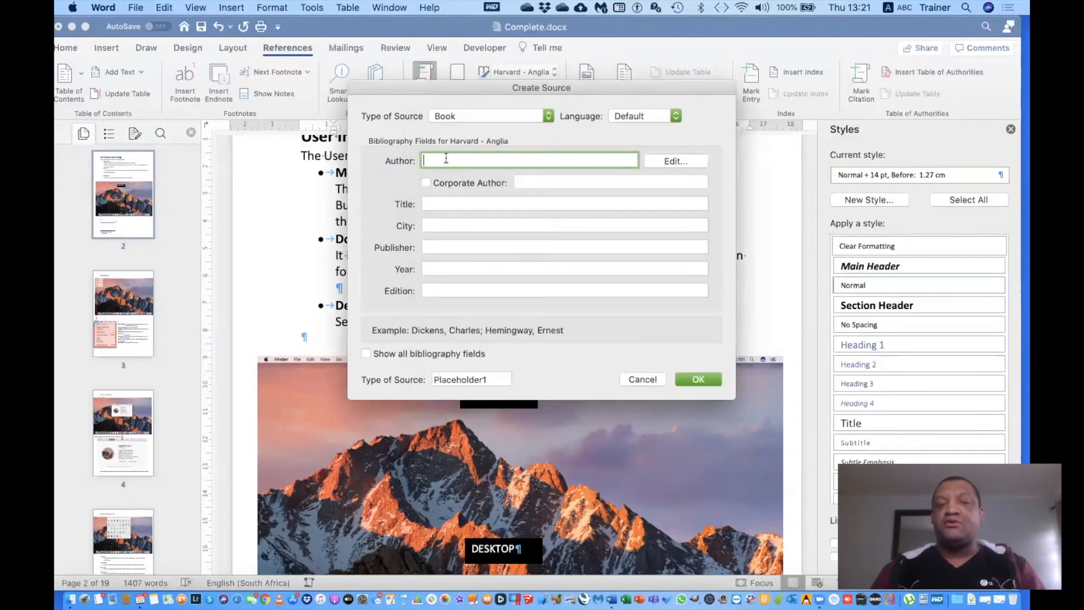
Step: Enter the names of the book's two authors in the Author field of the new source
{"action": "type", "text": "A"}
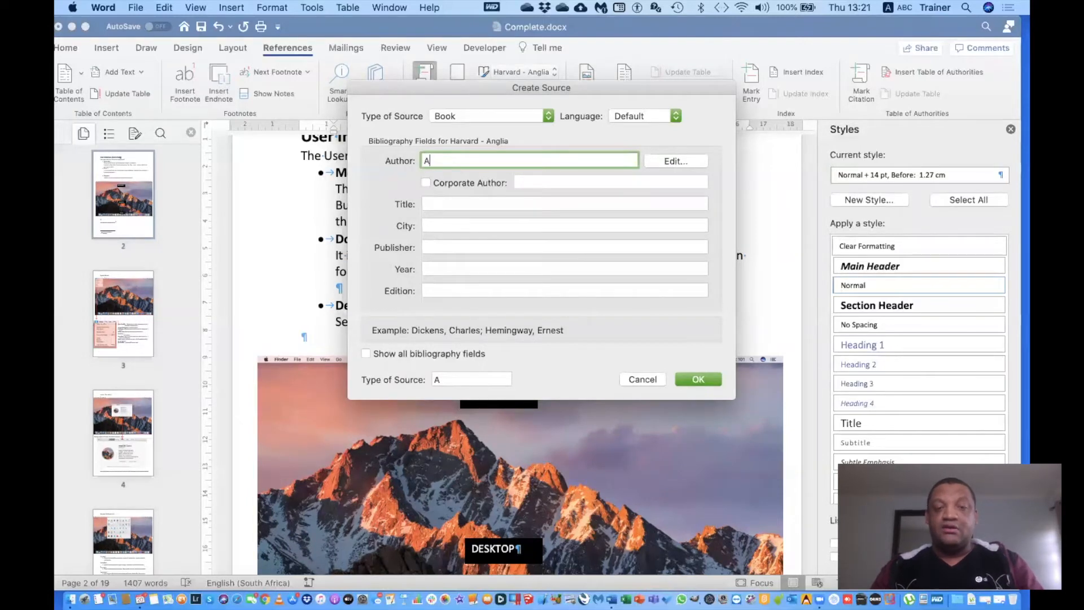
{"action": "type", "text": " Dyer"}
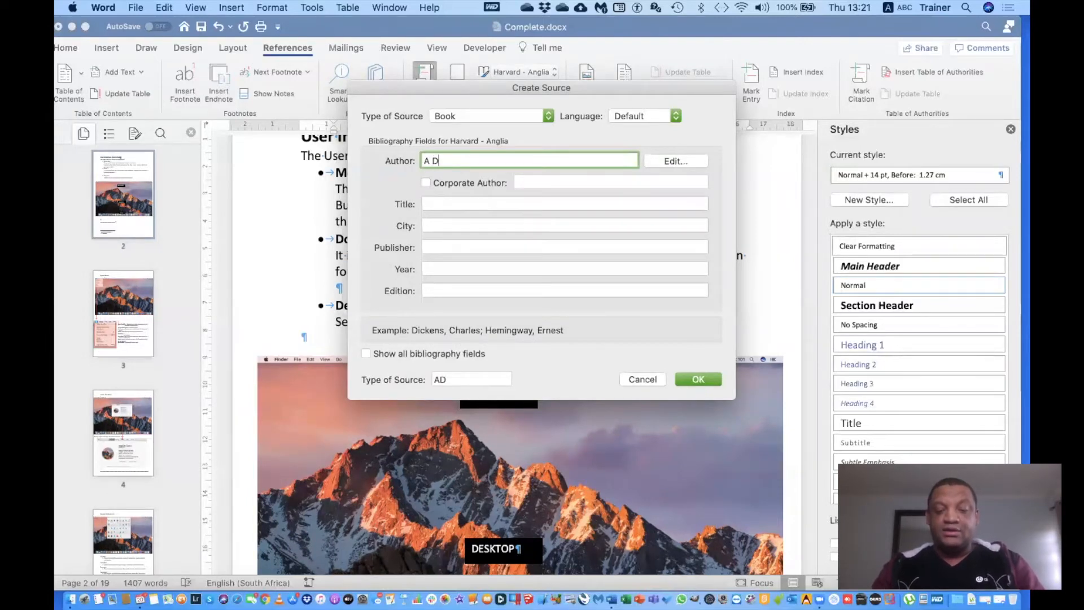
{"action": "key", "text": "BackSpace"}
{"action": "key", "text": "BackSpace"}
{"action": "key", "text": "BackSpace"}
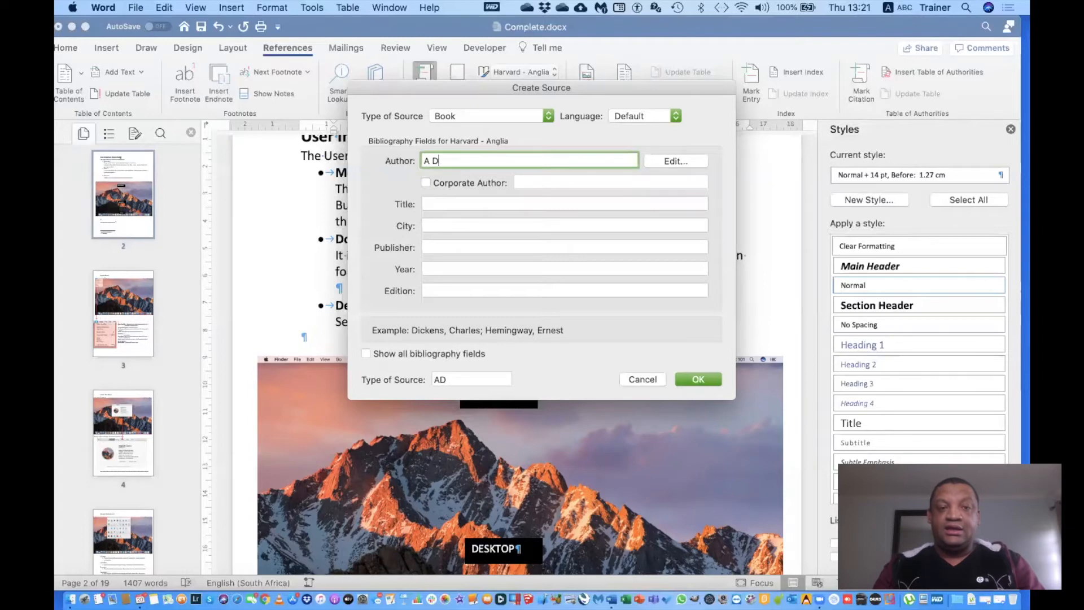
{"action": "type", "text": "eyer. A"}
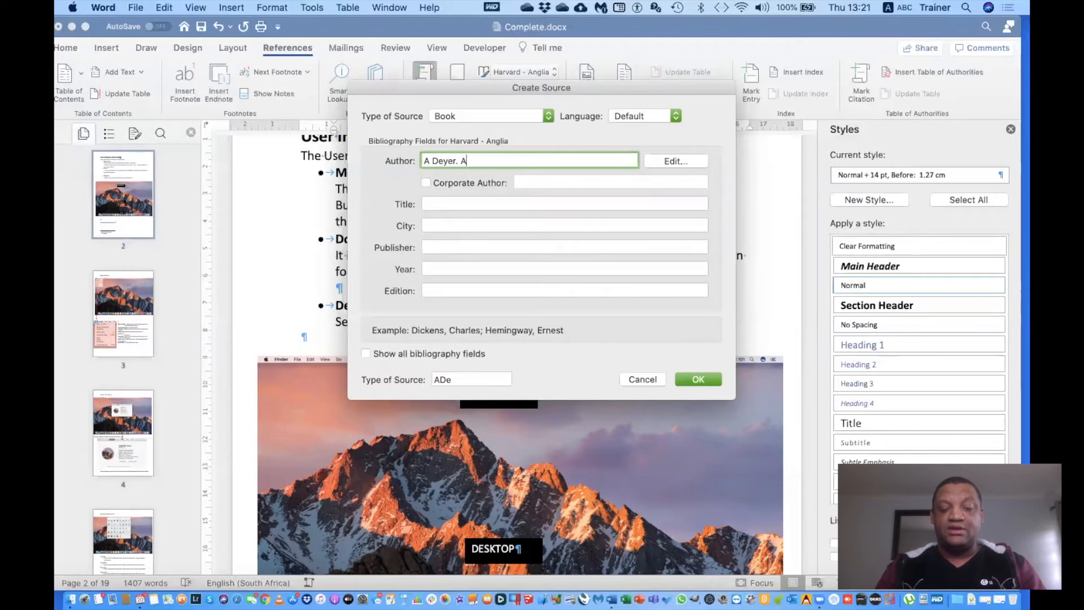
{"action": "type", "text": "ndrew "}
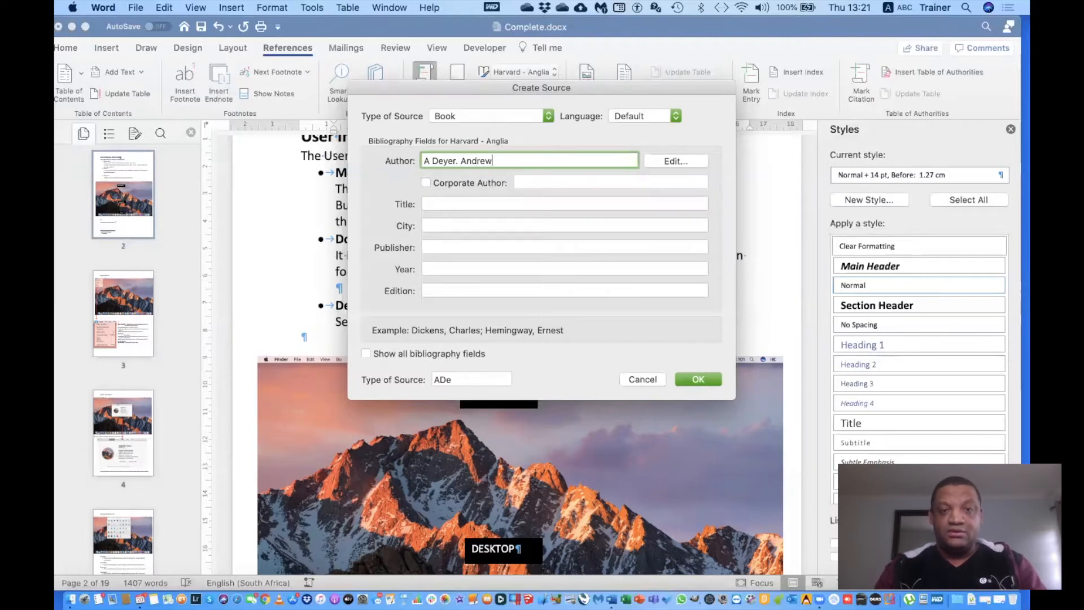
{"action": "type", "text": "Konbog"}
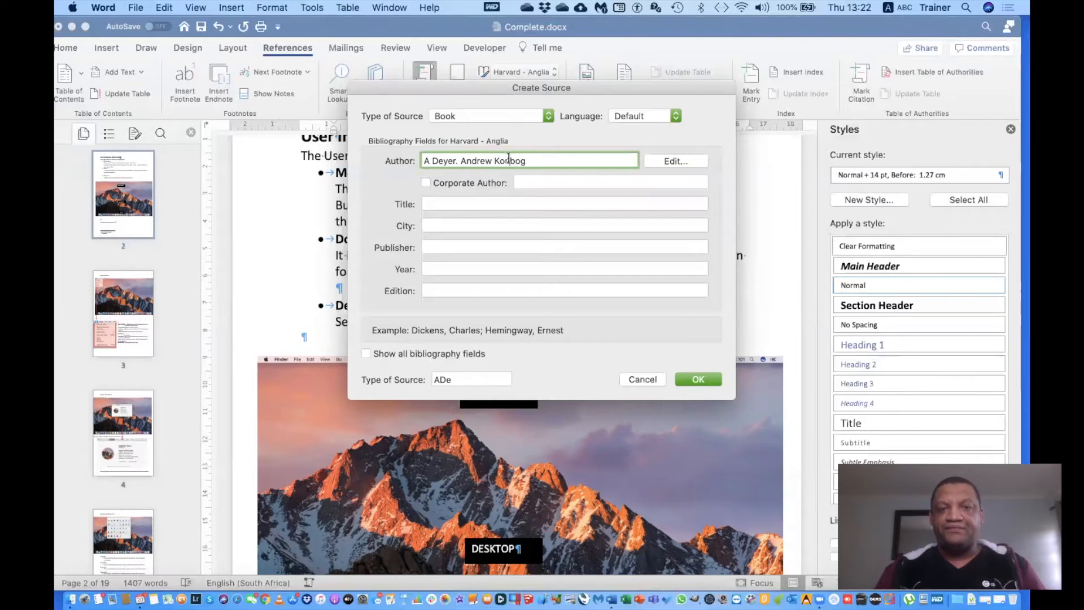
{"action": "type", "text": "e"}
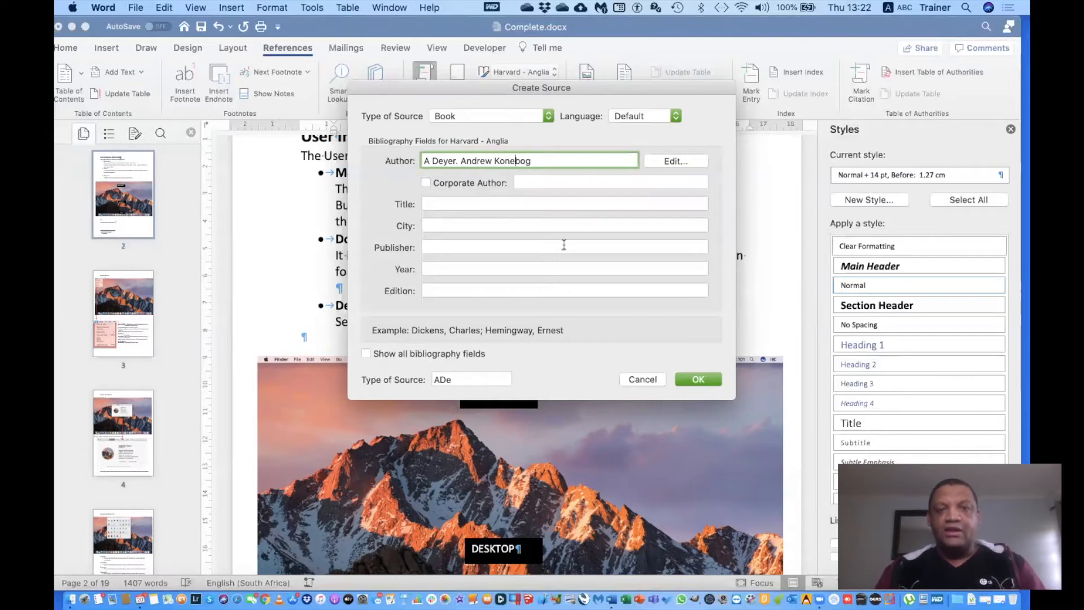
Step: Enter "Support Essentials for macOS" as the title of the book source
{"action": "left_click", "coordinate": [480, 203]}
{"action": "type", "text": "Su"}
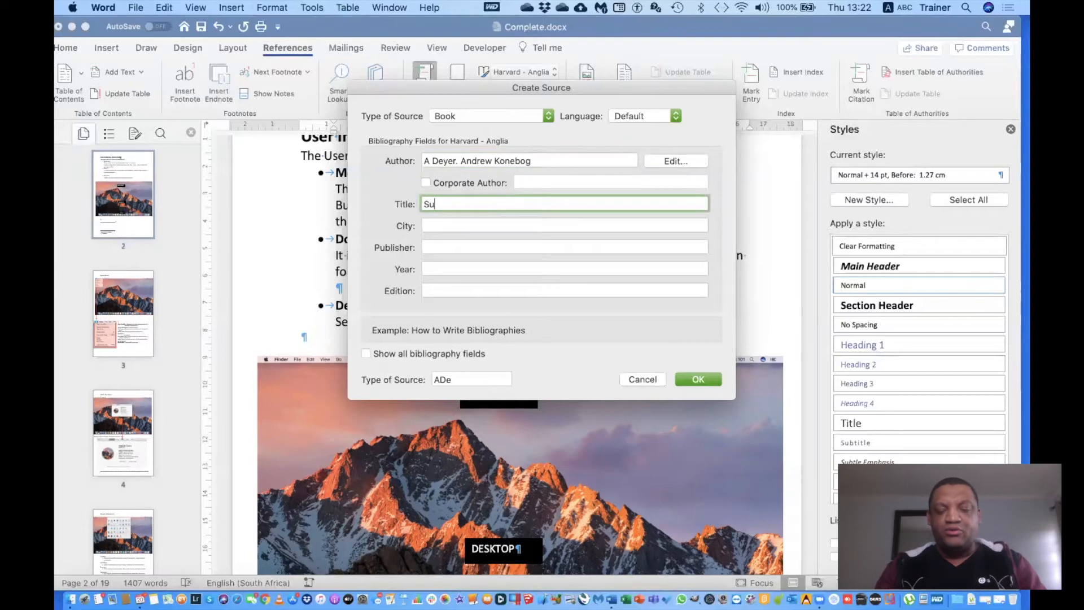
{"action": "type", "text": "pport E"}
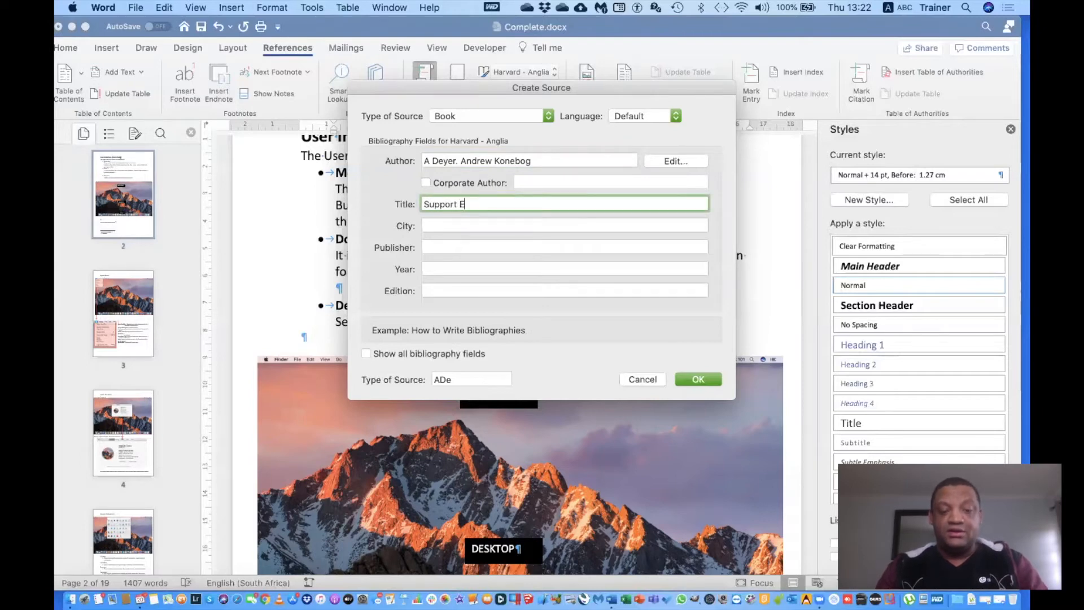
{"action": "type", "text": "ssentials for macOS"}
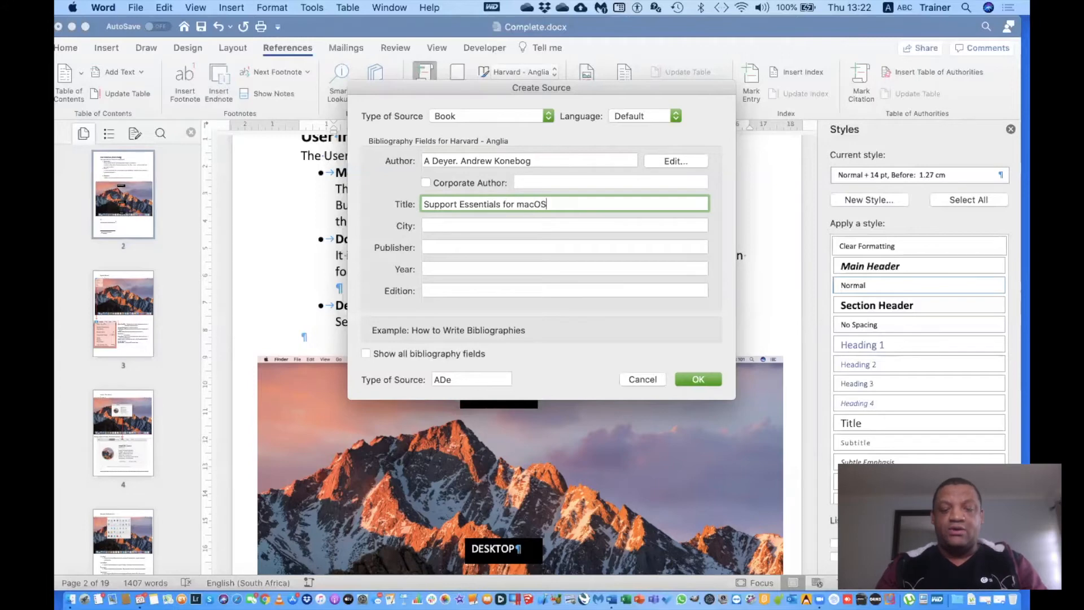
Step: Complete the book's title as "Support Essentials for macOS 10.15" and enter California as the city
{"action": "type", "text": " 10.15"}
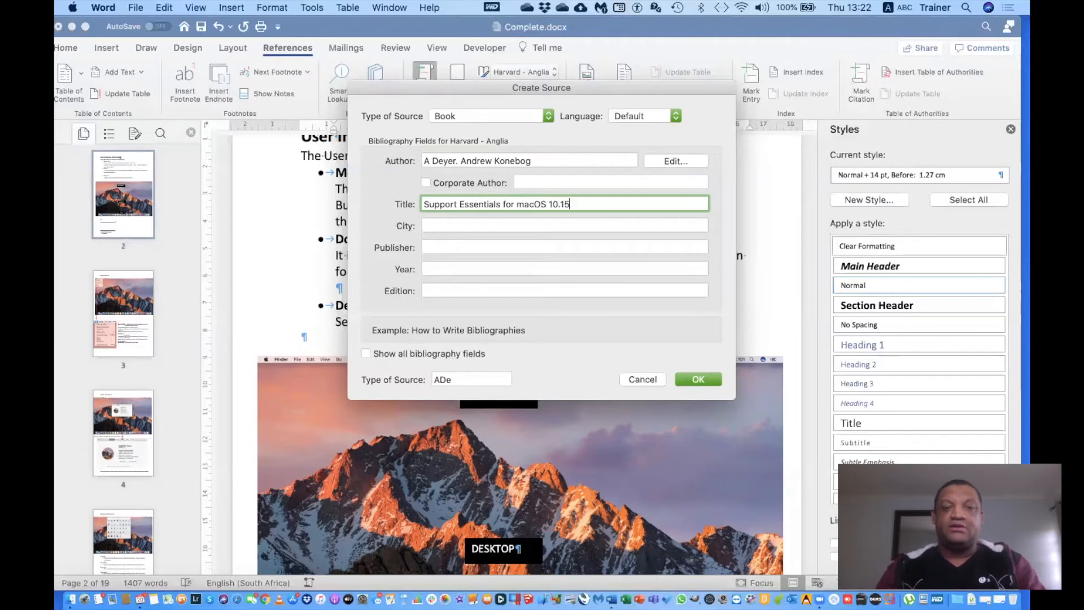
{"action": "left_click", "coordinate": [456, 224]}
{"action": "type", "text": "Ca"}
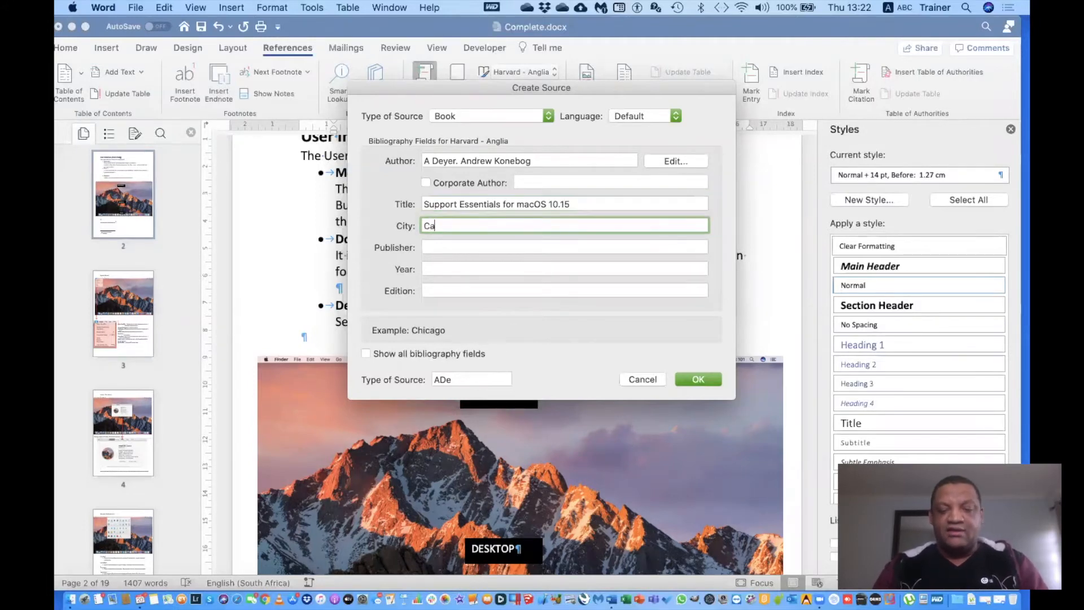
{"action": "type", "text": "lifornia"}
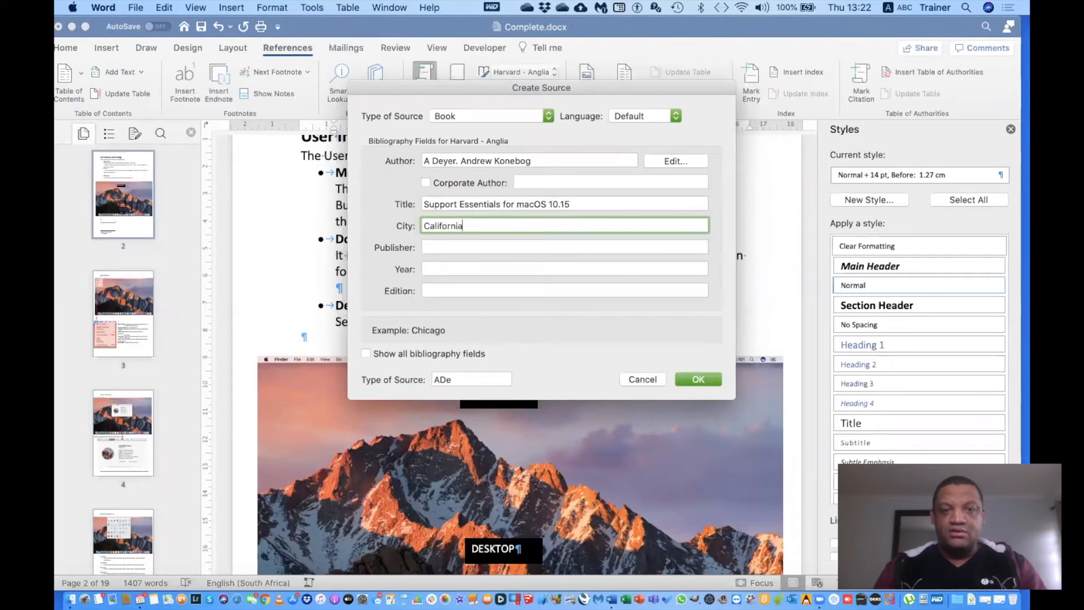
Step: Fill in the book's publication details with publisher Pearson, year 2019 and edition 2nd
{"action": "left_click", "coordinate": [466, 246]}
{"action": "type", "text": "Pearson"}
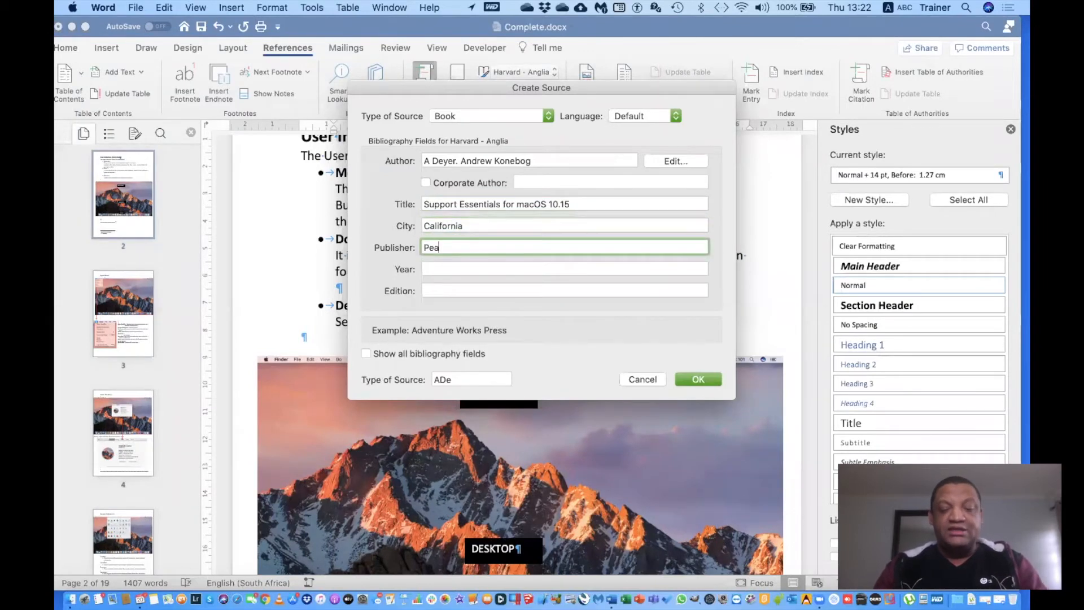
{"action": "left_click", "coordinate": [473, 267]}
{"action": "type", "text": "2019"}
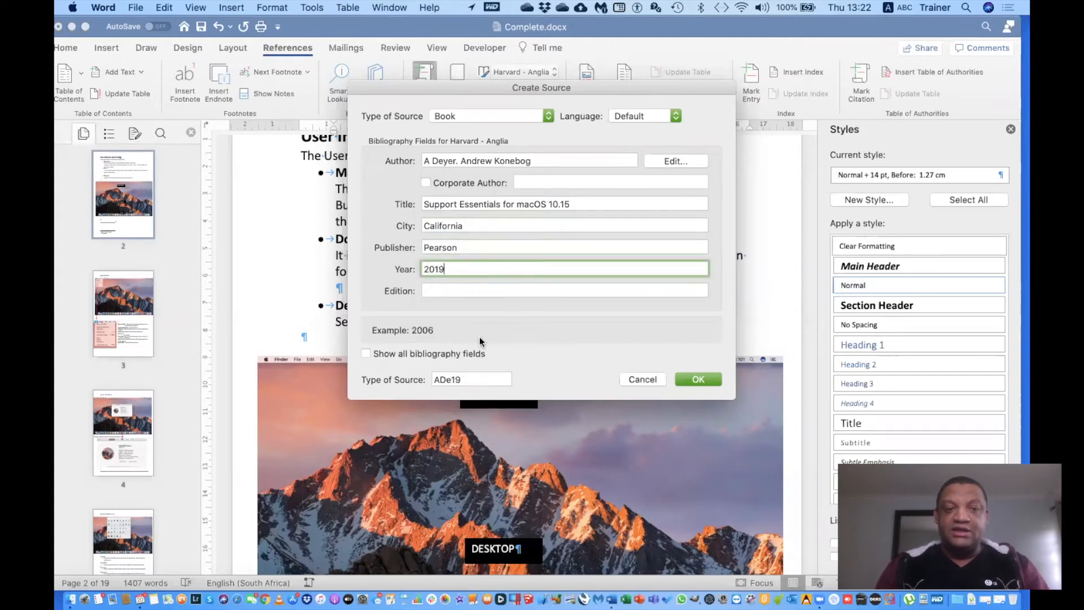
{"action": "left_click", "coordinate": [471, 291]}
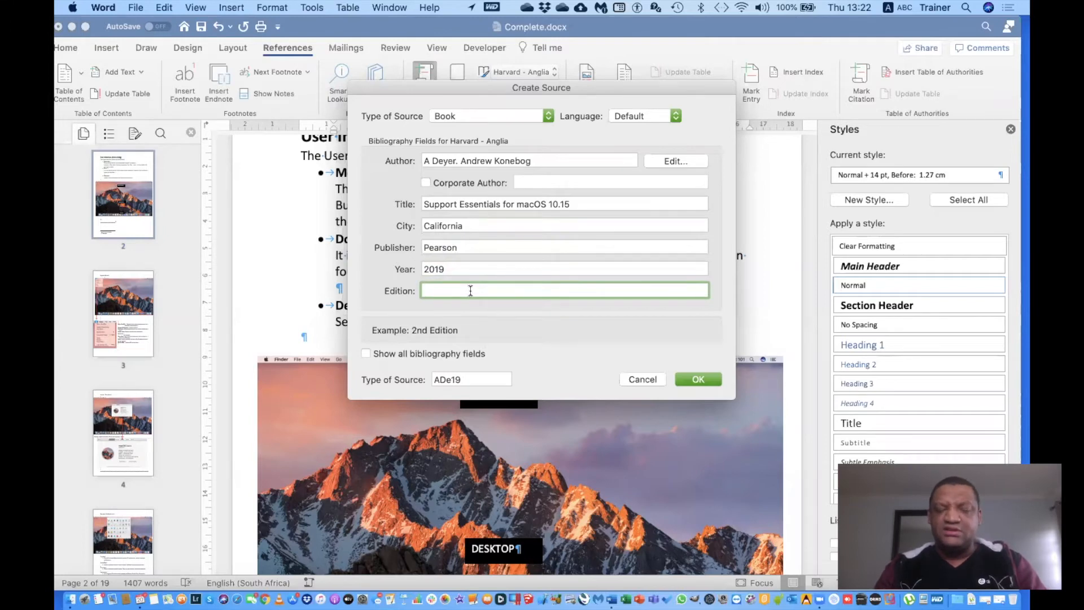
{"action": "type", "text": "2nd"}
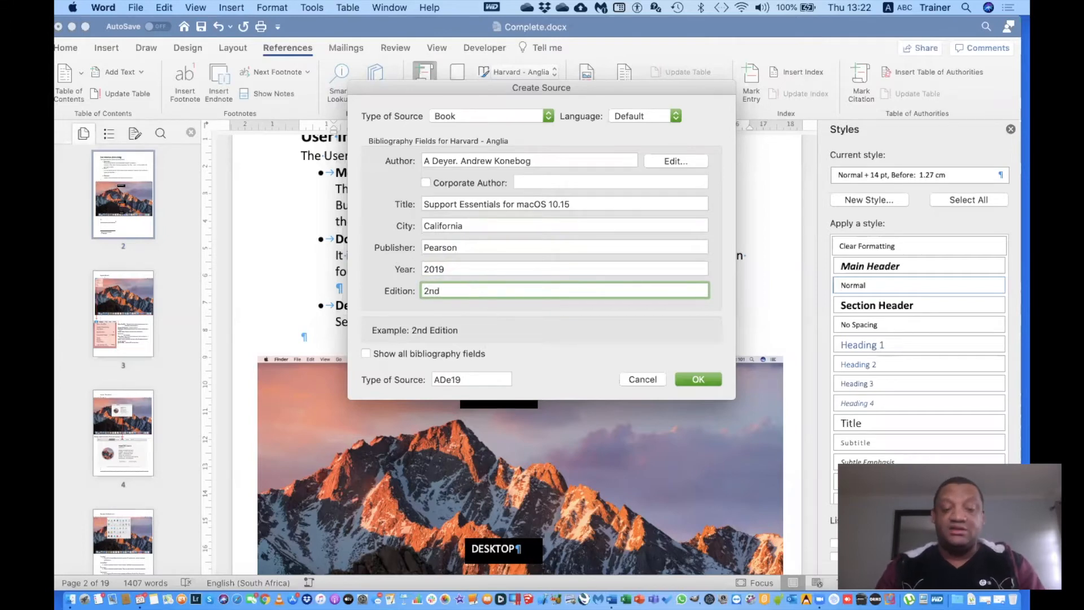
Step: Complete the book source's edition as "2nd Edition" and insert its citation after "Menu items"
{"action": "type", "text": " Edition"}
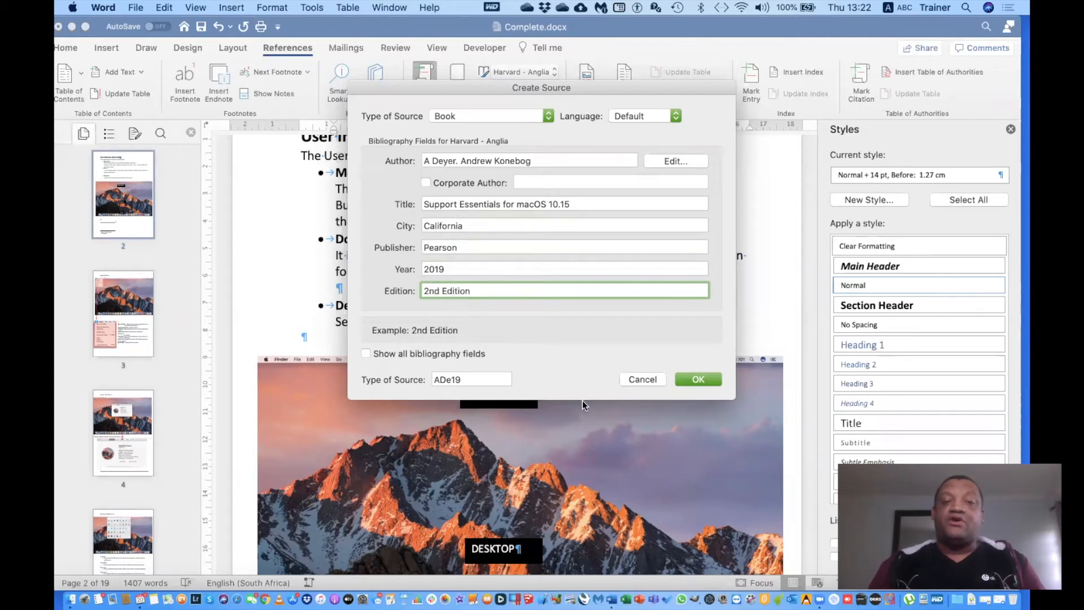
{"action": "left_click", "coordinate": [703, 378]}
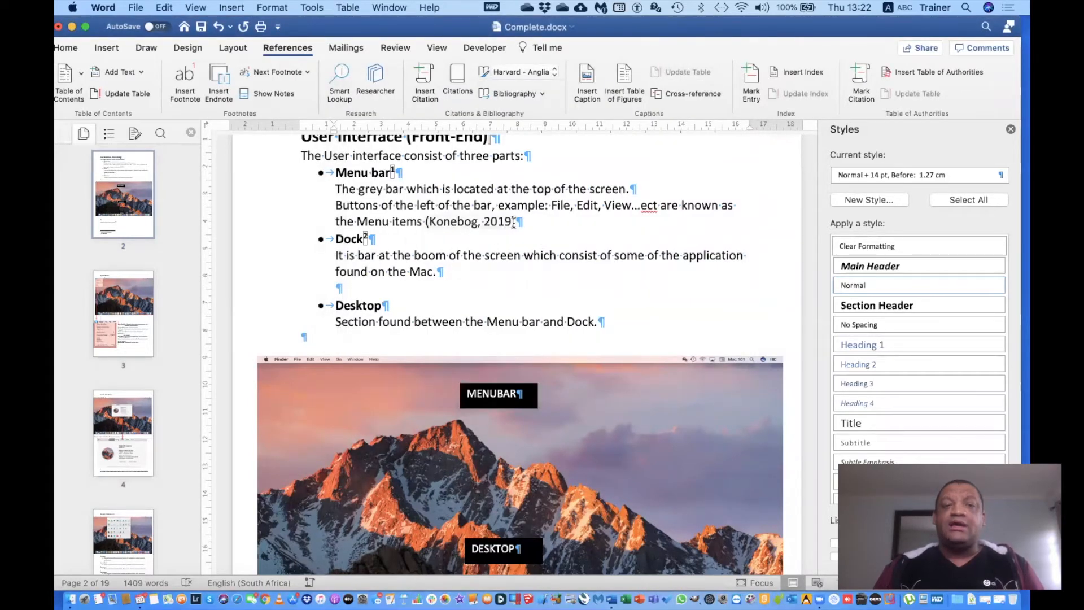
Step: Suppress the author and year in the citation after "Menu items"
{"action": "left_click", "coordinate": [506, 221]}
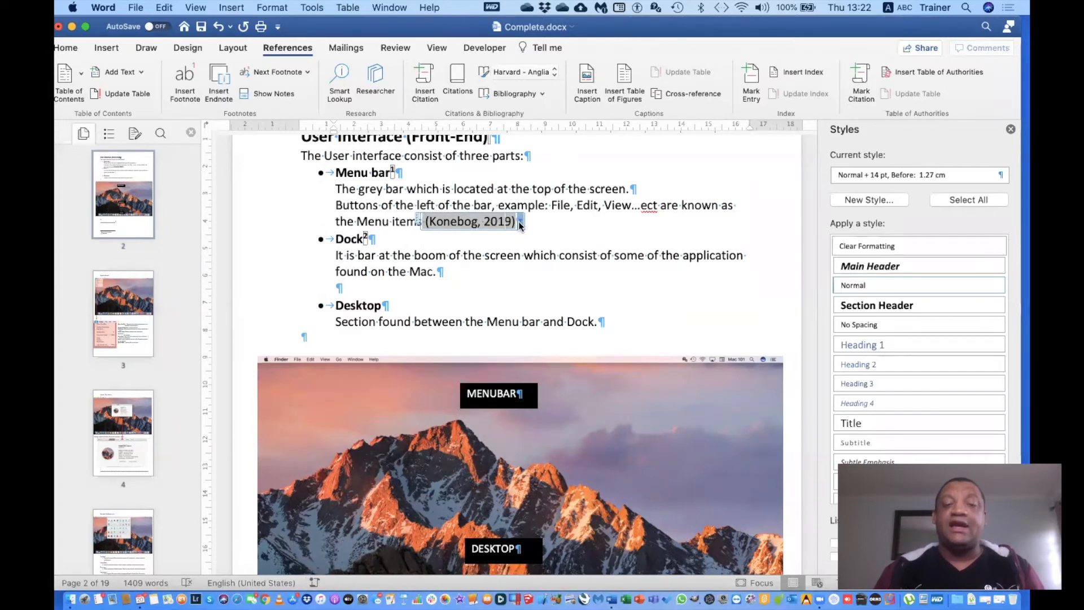
{"action": "left_click", "coordinate": [520, 222]}
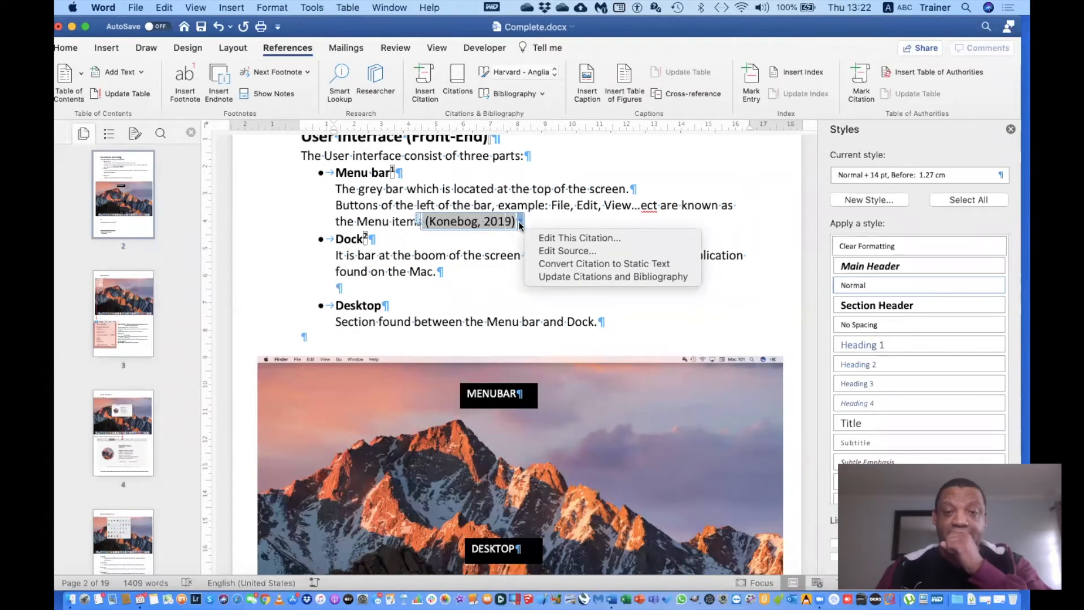
{"action": "left_click", "coordinate": [548, 239]}
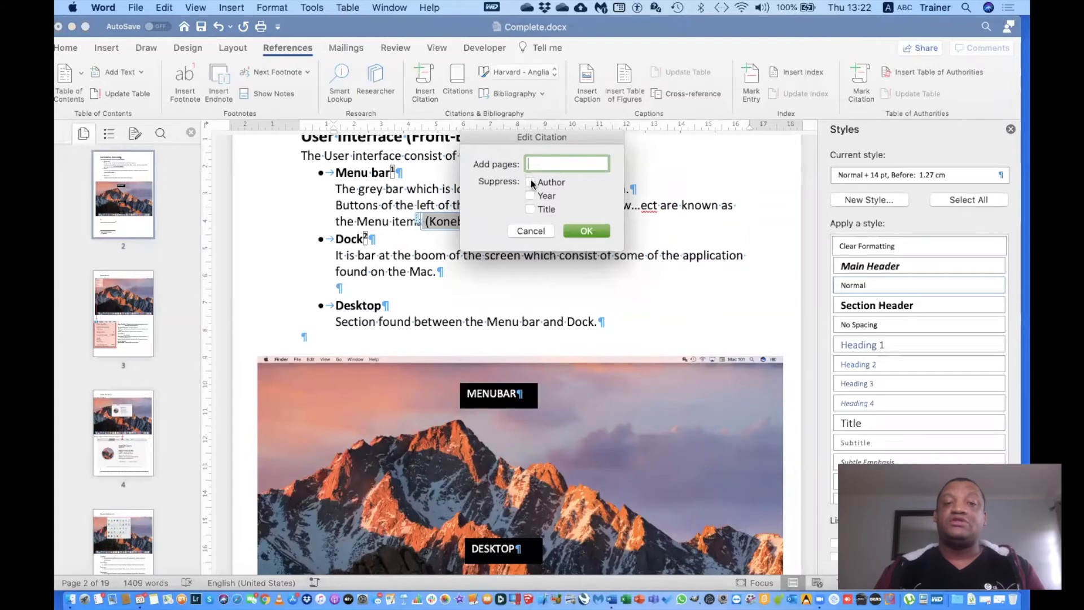
{"action": "left_click", "coordinate": [587, 230]}
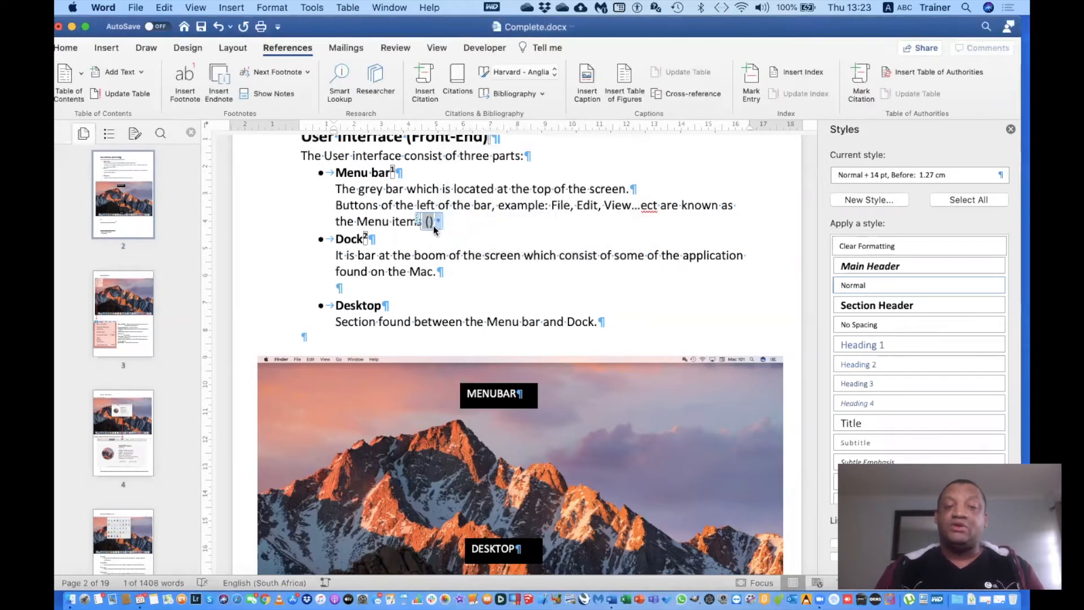
Step: Edit the "Menu items" citation to show the year while keeping the author suppressed
{"action": "right_click", "coordinate": [439, 227]}
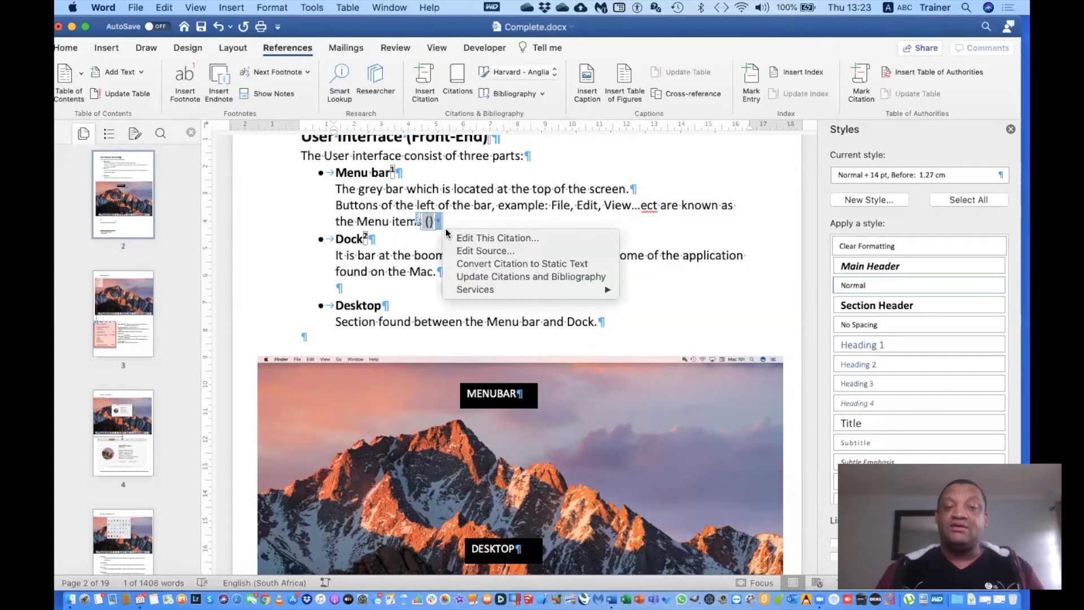
{"action": "left_click", "coordinate": [492, 239]}
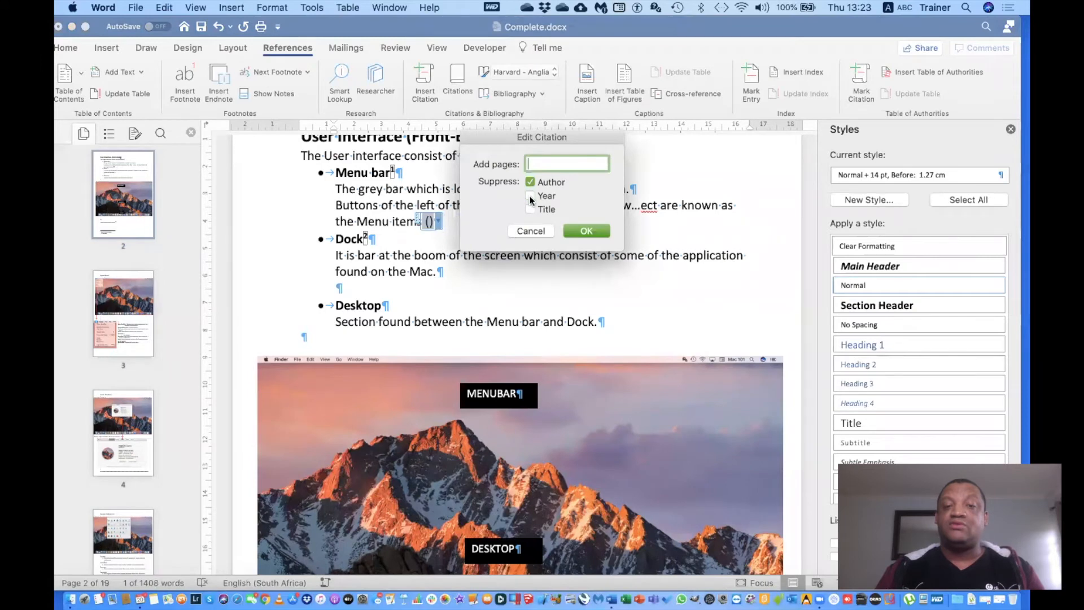
{"action": "left_click", "coordinate": [586, 231]}
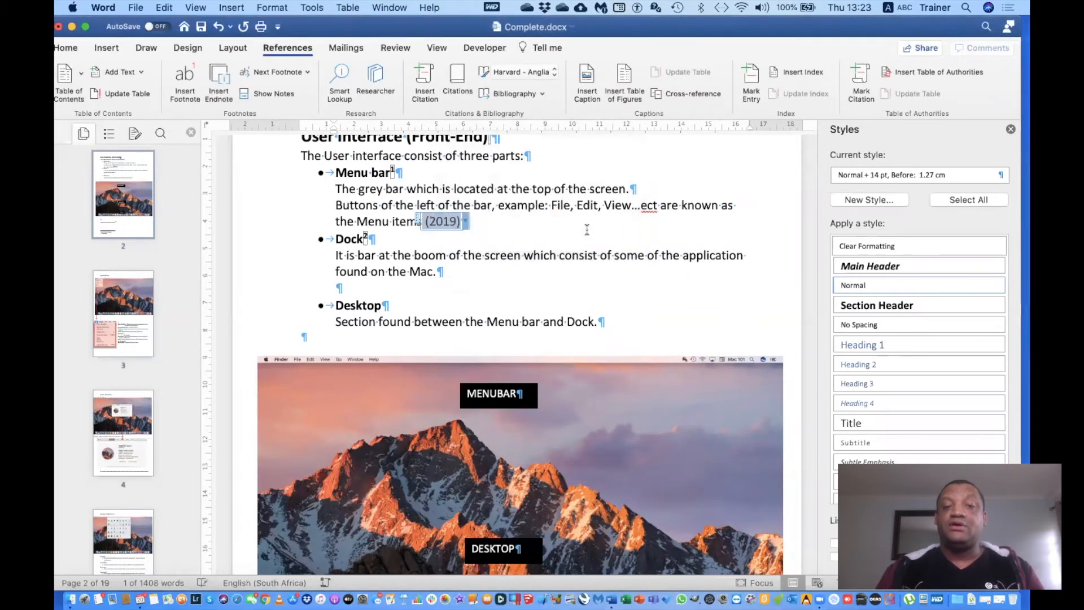
Step: Clear all the suppress options of the "Menu items" citation so that author and year are both shown
{"action": "left_click", "coordinate": [466, 224]}
{"action": "left_click", "coordinate": [491, 238]}
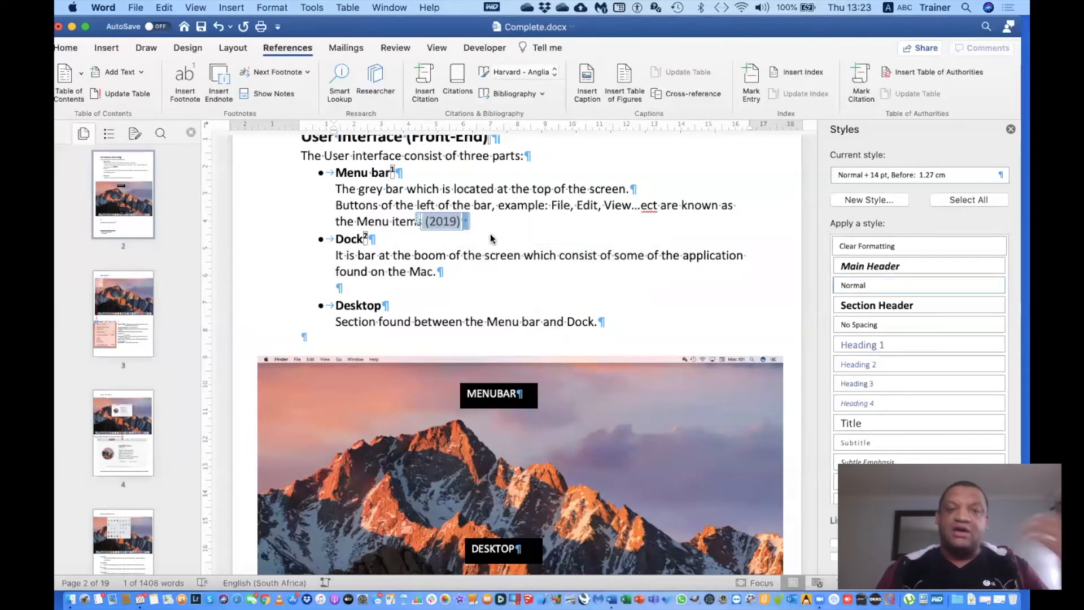
{"action": "left_click", "coordinate": [530, 196]}
{"action": "left_click", "coordinate": [531, 209]}
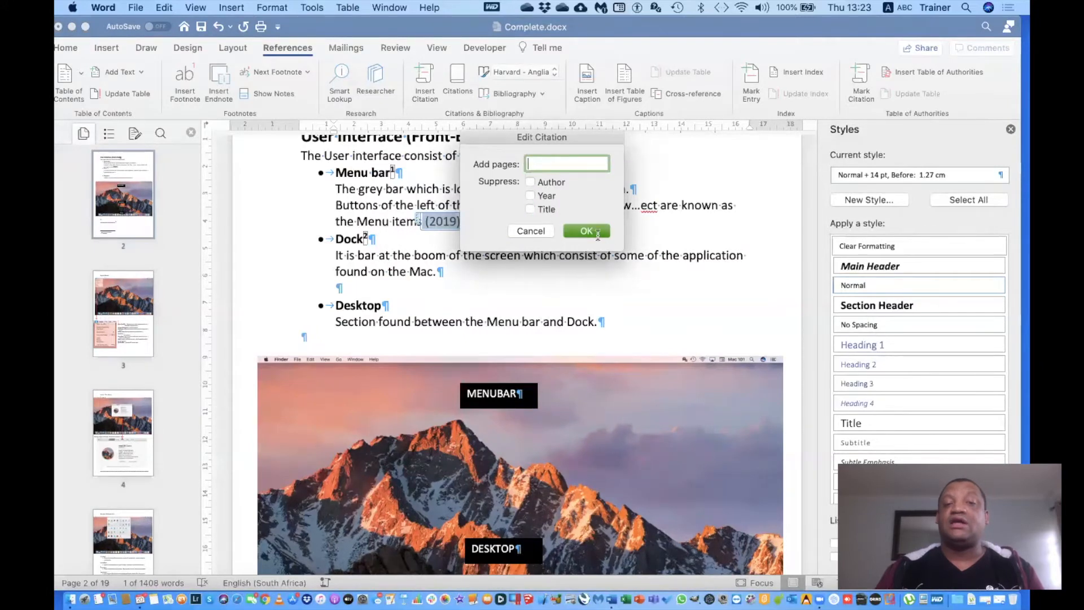
{"action": "left_click", "coordinate": [598, 232]}
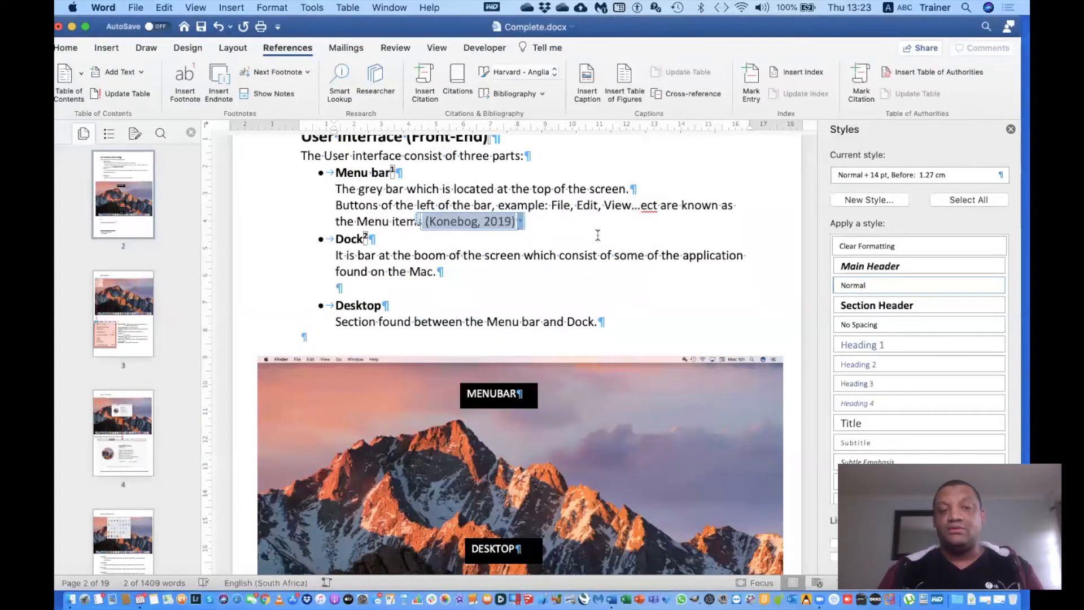
{"action": "left_click", "coordinate": [598, 234]}
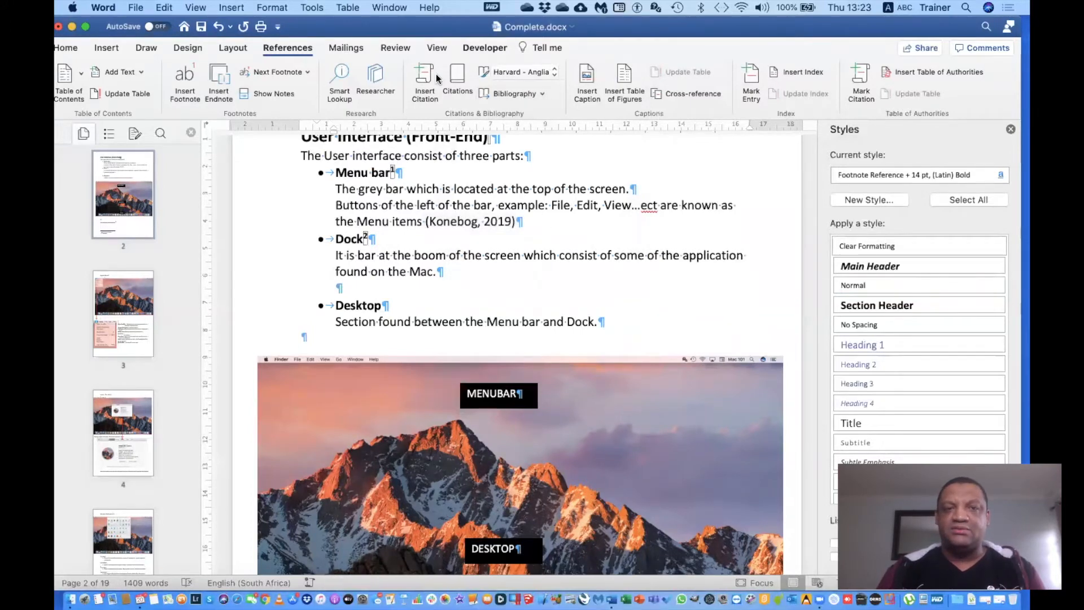
Step: Show the list of citations and start a new Web site source for a citation after the Dock description
{"action": "left_click", "coordinate": [459, 79]}
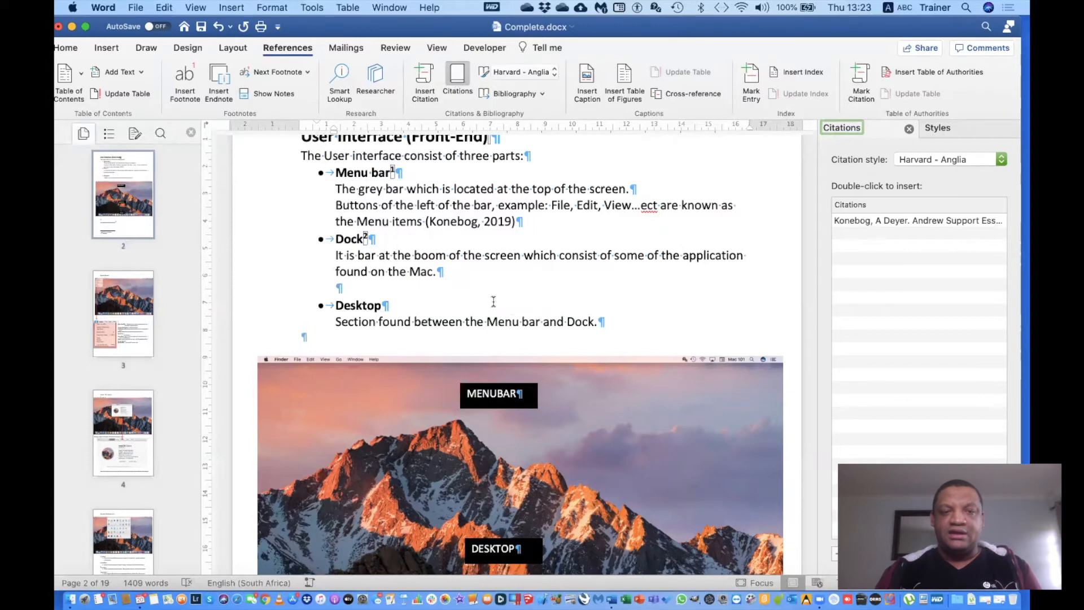
{"action": "left_click", "coordinate": [438, 273]}
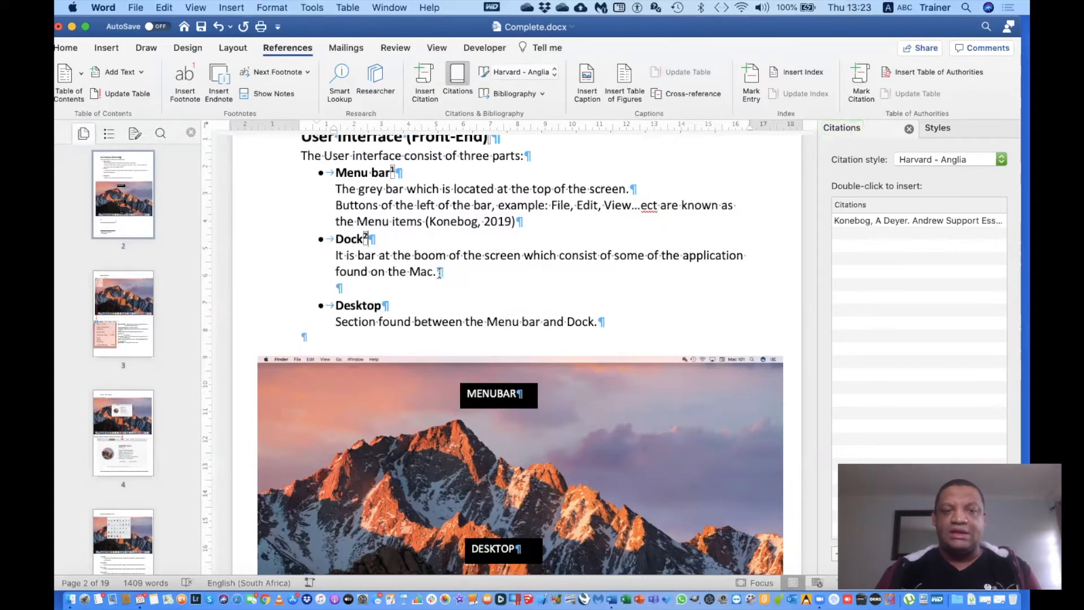
{"action": "left_click", "coordinate": [426, 74]}
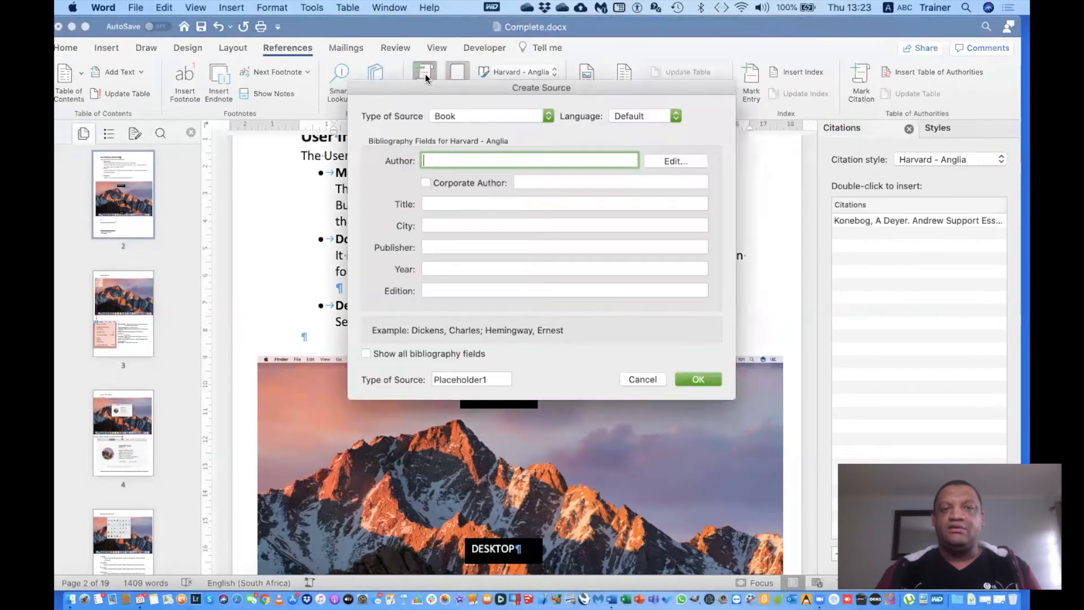
{"action": "left_click", "coordinate": [534, 117]}
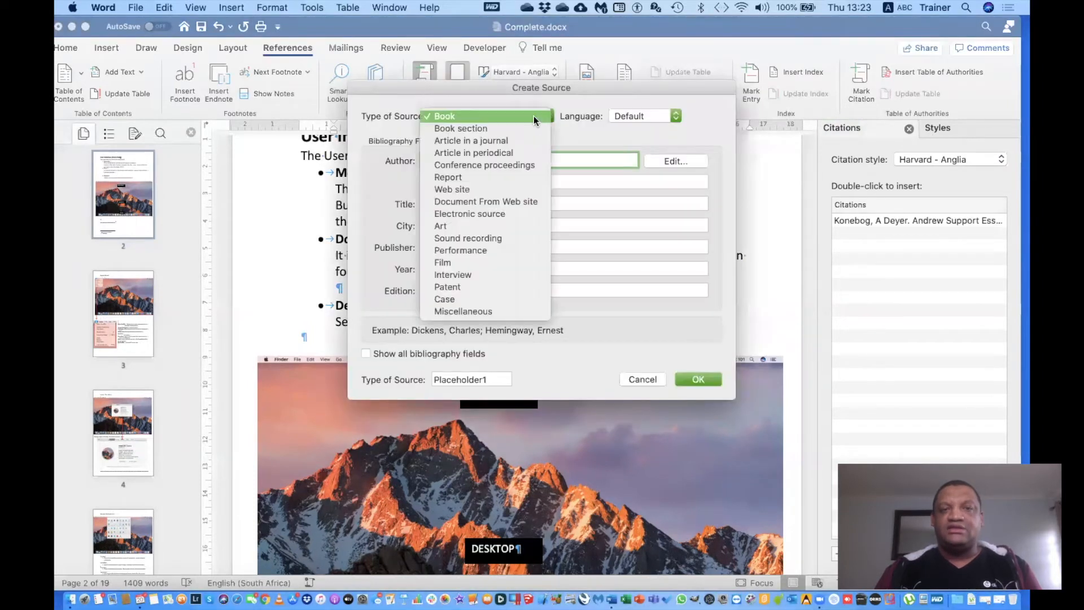
{"action": "left_click", "coordinate": [502, 189]}
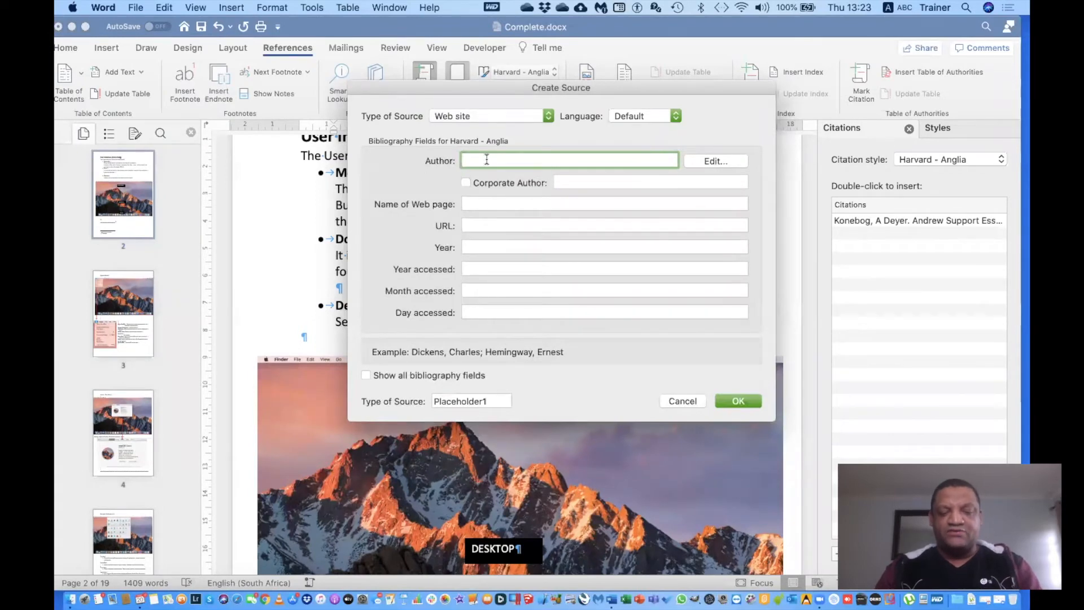
{"action": "type", "text": "Don M"}
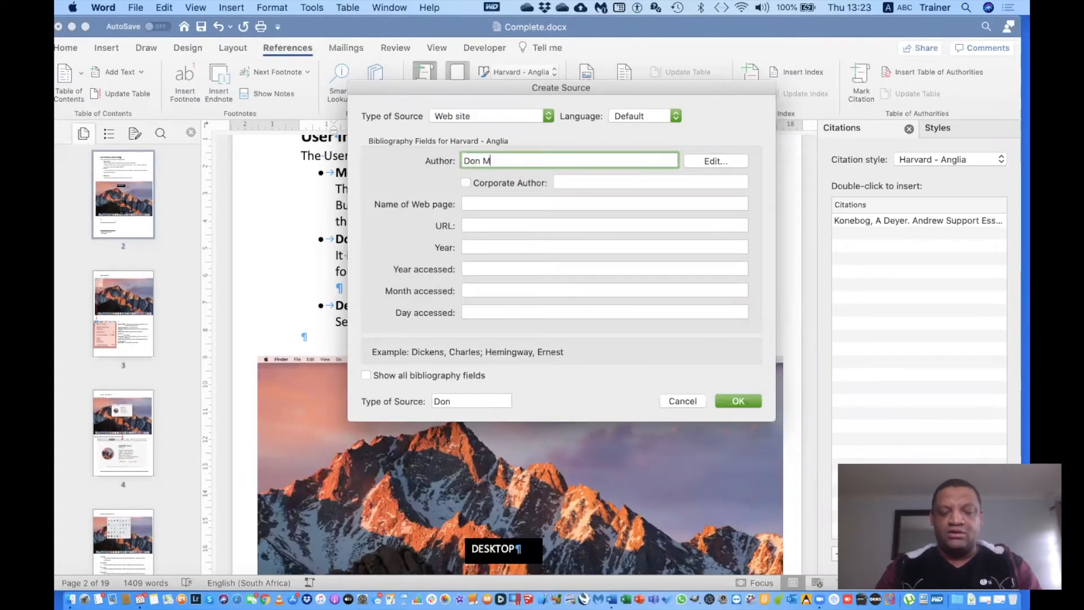
{"action": "type", "text": "cAllister"}
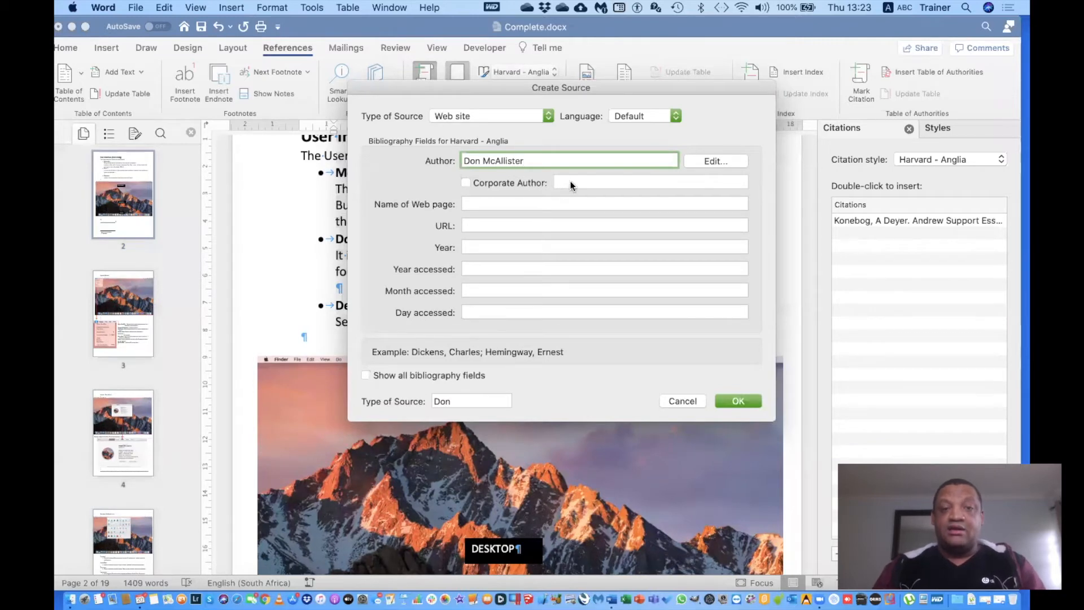
{"action": "left_click", "coordinate": [549, 205]}
{"action": "type", "text": "Screencastonline"}
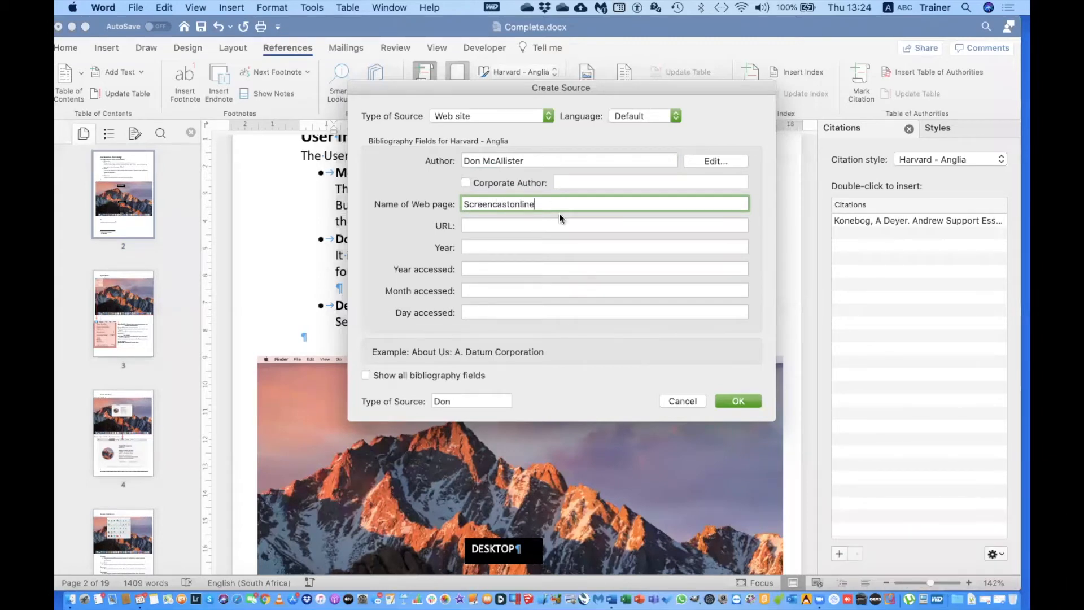
{"action": "left_click", "coordinate": [527, 226]}
{"action": "type", "text": "www."}
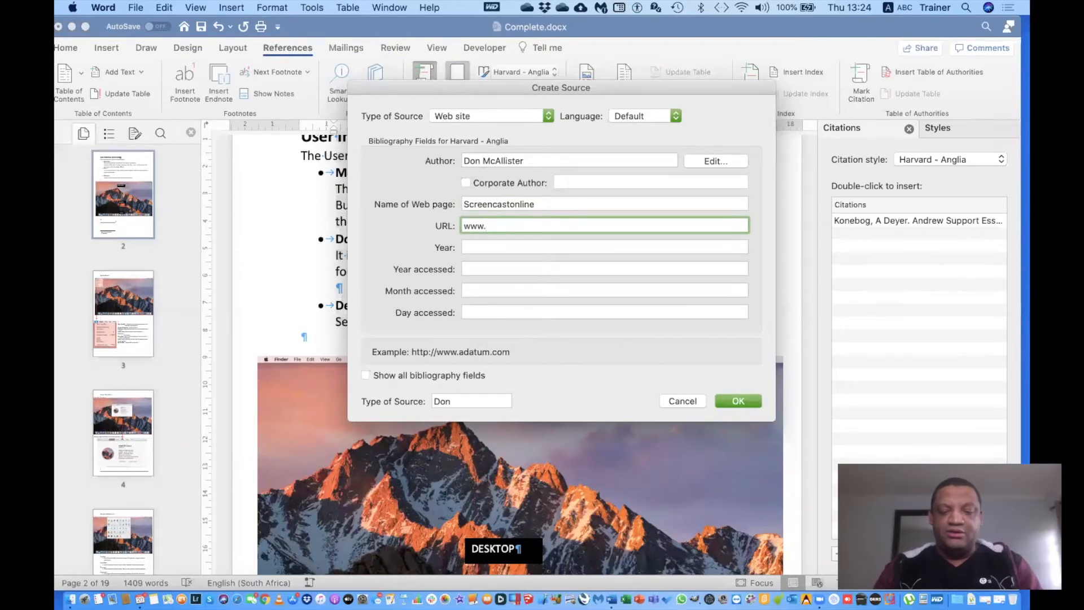
{"action": "type", "text": "SCreencastonline"}
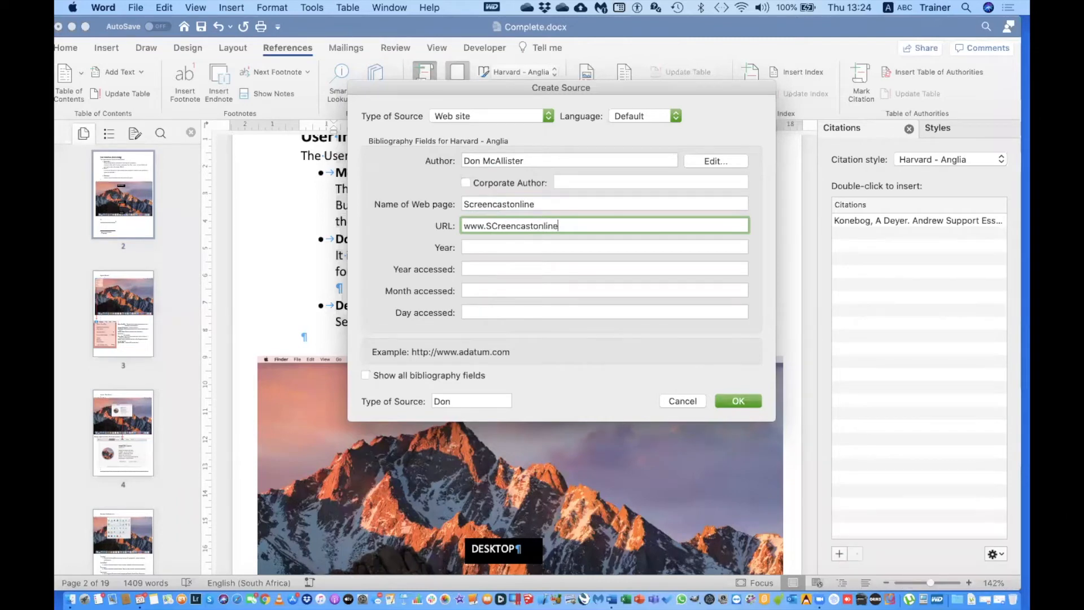
{"action": "type", "text": ".com"}
{"action": "key", "text": "Tab"}
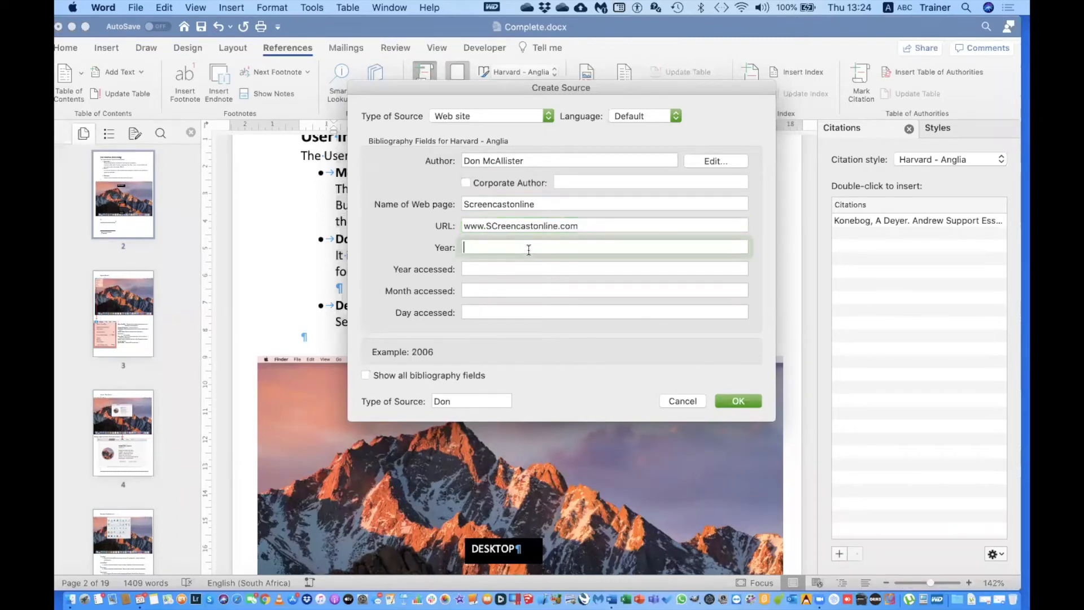
Step: Set the source's year to 2012 and its access date to 2016, June, 1, and insert the citation
{"action": "type", "text": "200"}
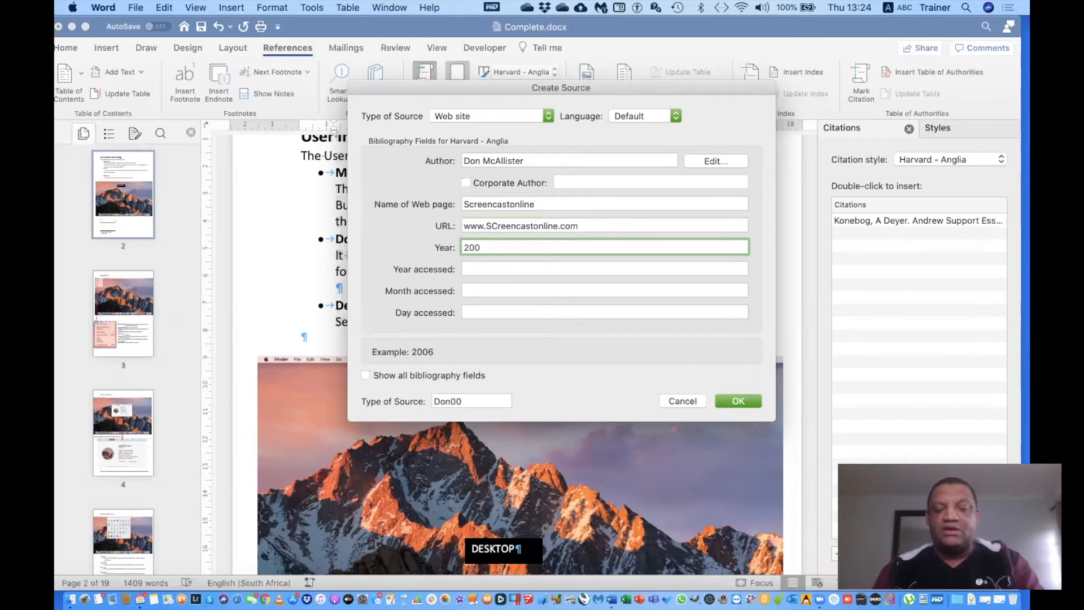
{"action": "key", "text": "BackSpace"}
{"action": "type", "text": "12"}
{"action": "left_click", "coordinate": [506, 269]}
{"action": "type", "text": "2016"}
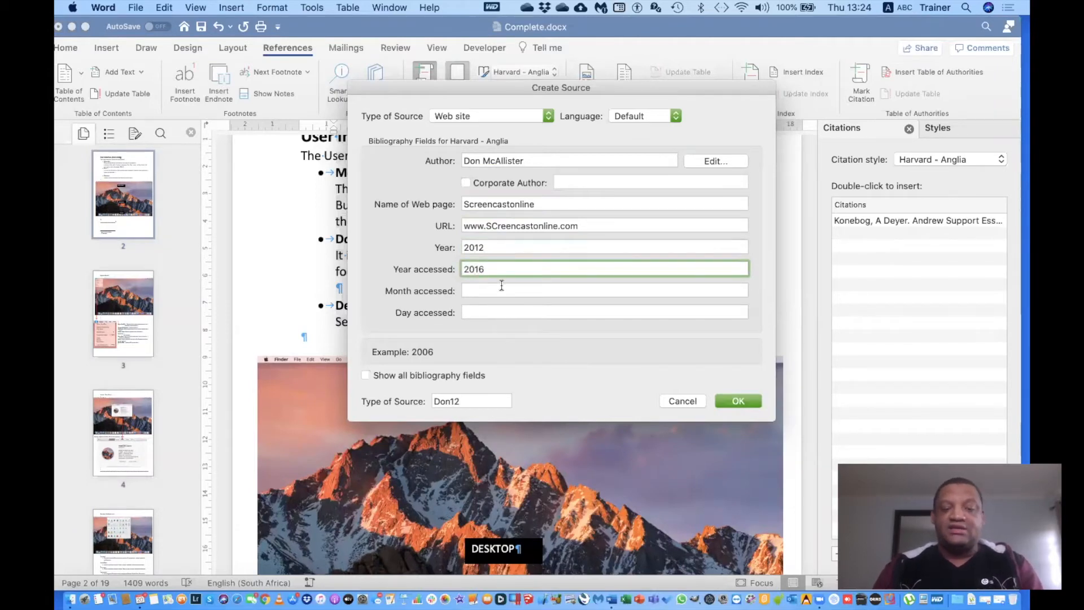
{"action": "left_click", "coordinate": [501, 289]}
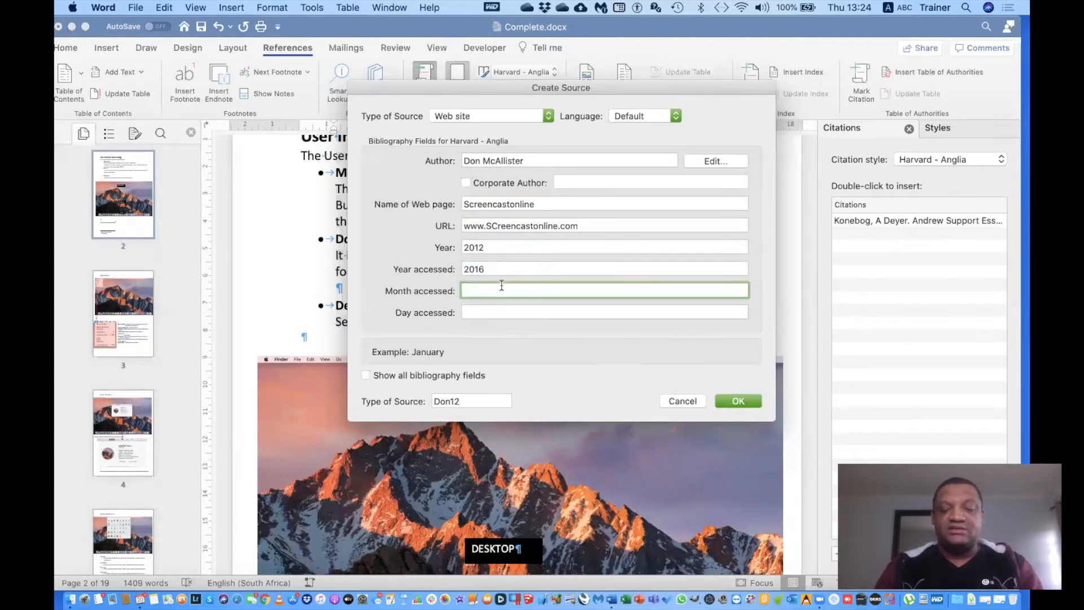
{"action": "type", "text": "June"}
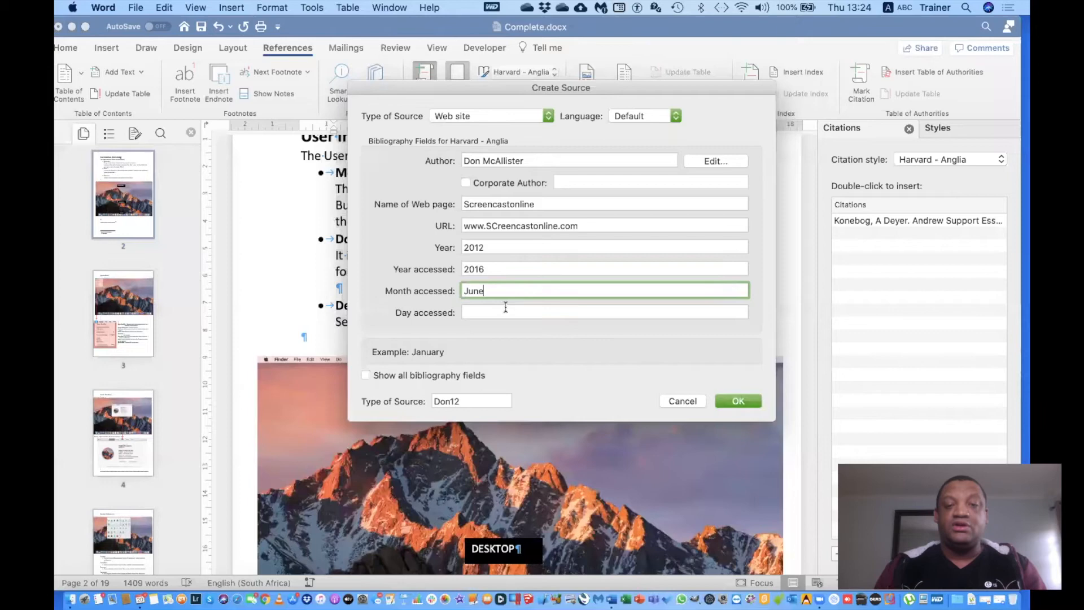
{"action": "left_click", "coordinate": [505, 311]}
{"action": "type", "text": "1"}
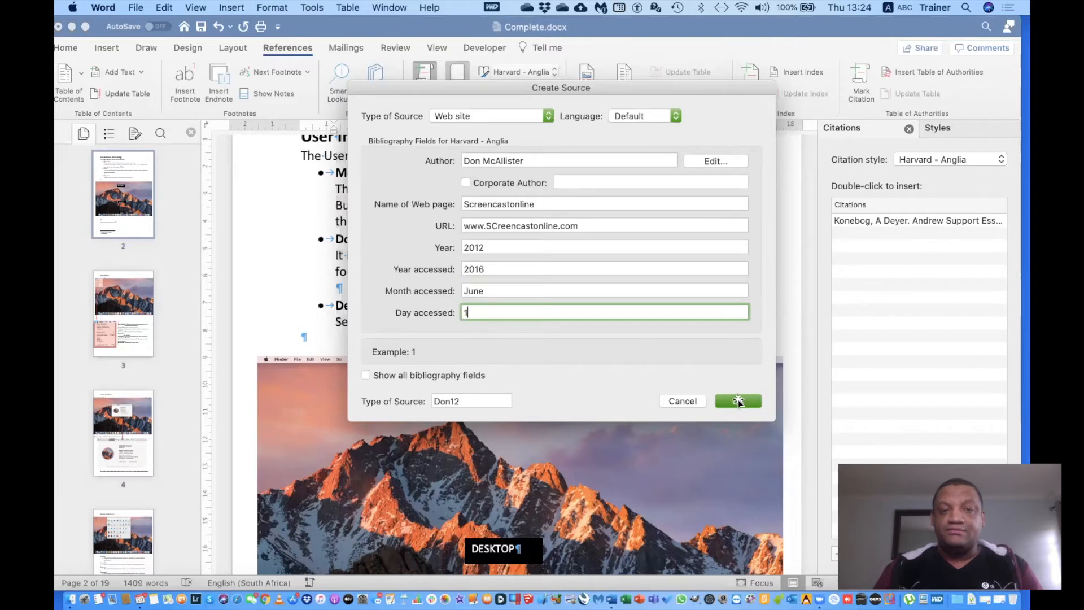
{"action": "left_click", "coordinate": [737, 400]}
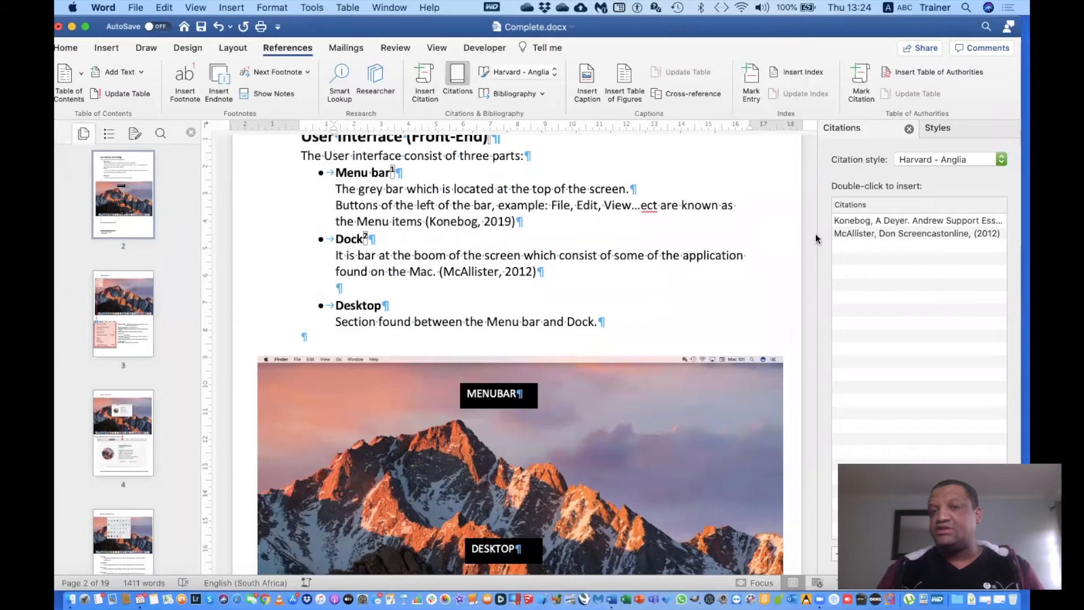
Step: Insert an empty paragraph above the section break on the blank page 18 near the document's end
{"action": "scroll", "coordinate": [661, 303], "scroll_direction": "down", "scroll_amount": 10}
{"action": "scroll", "coordinate": [661, 303], "scroll_direction": "down", "scroll_amount": 20}
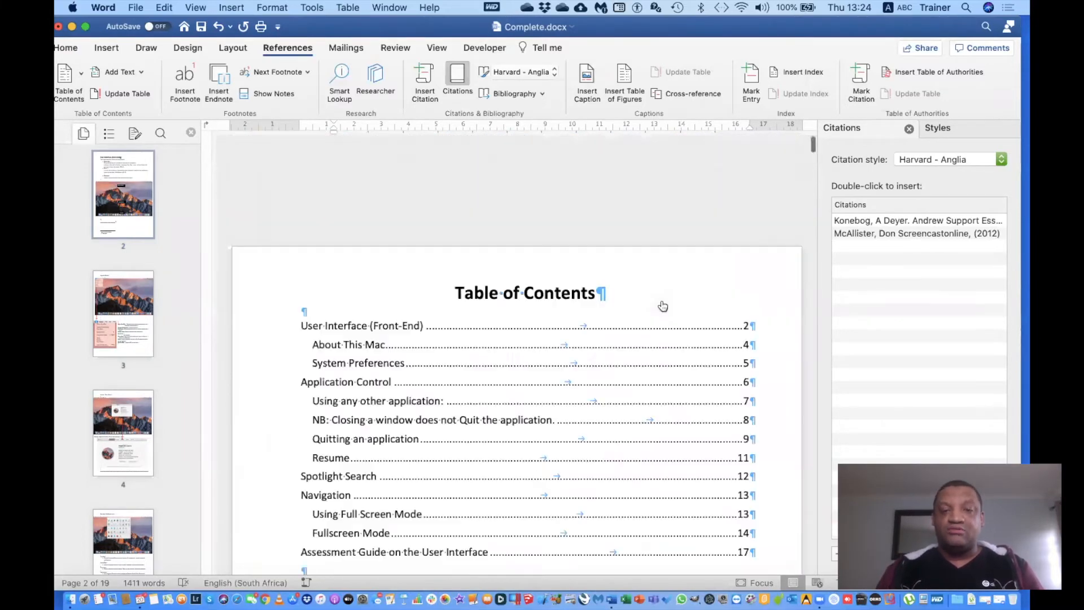
{"action": "scroll", "coordinate": [663, 307], "scroll_direction": "up", "scroll_amount": 3}
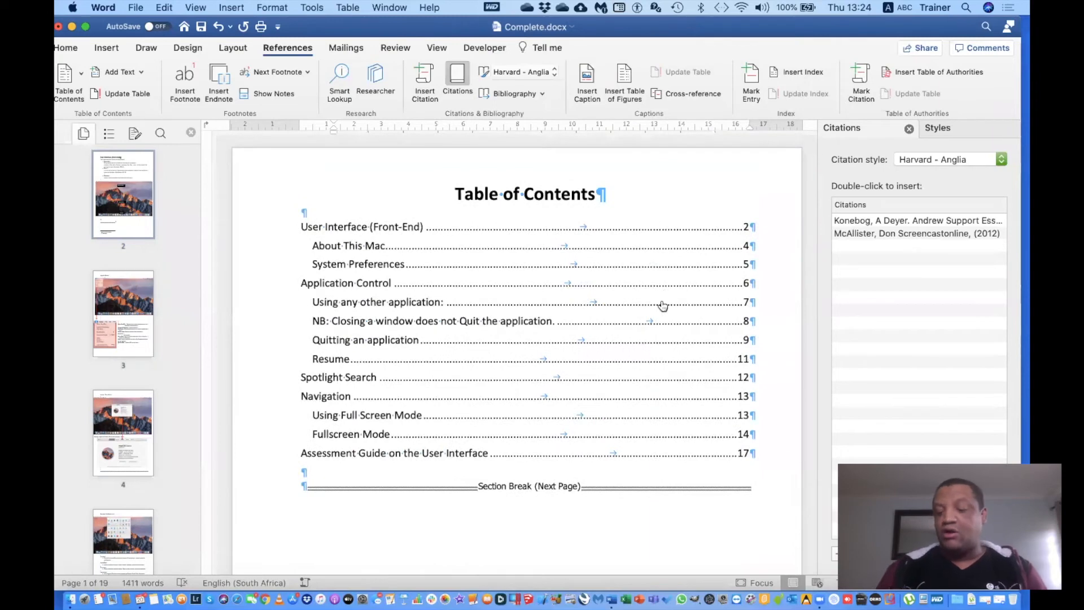
{"action": "key", "text": "super+End"}
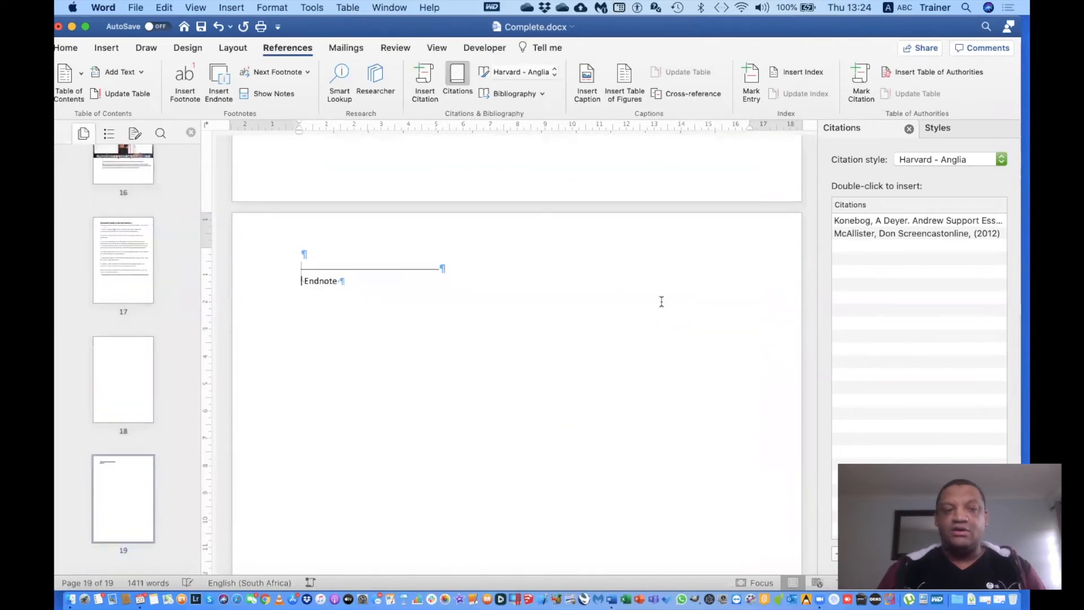
{"action": "scroll", "coordinate": [661, 301], "scroll_direction": "up", "scroll_amount": 7}
{"action": "scroll", "coordinate": [661, 301], "scroll_direction": "up", "scroll_amount": 8}
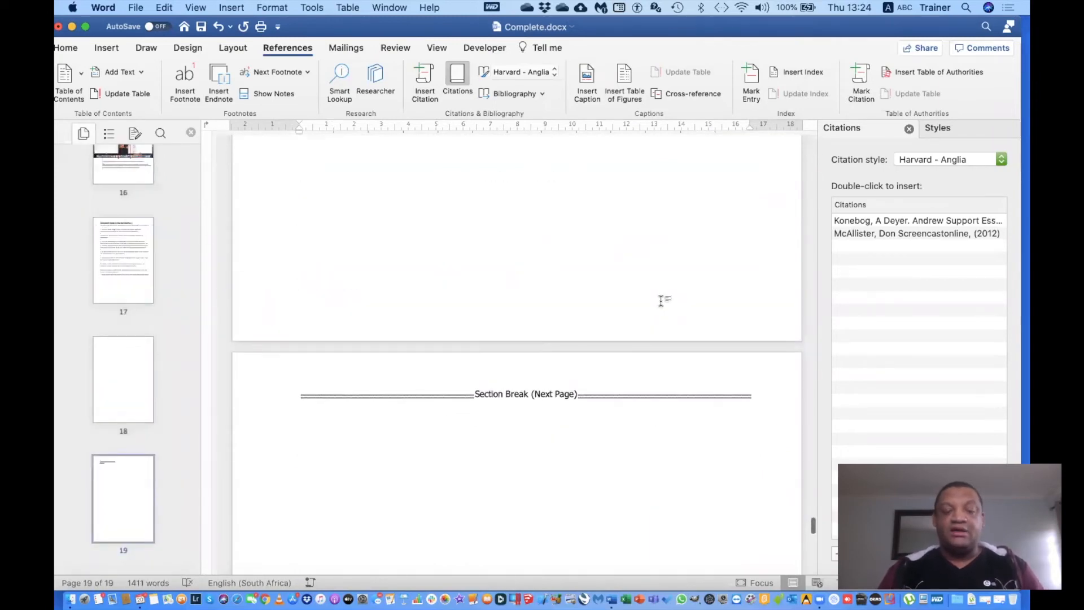
{"action": "scroll", "coordinate": [661, 301], "scroll_direction": "down", "scroll_amount": 4}
{"action": "left_click", "coordinate": [324, 372]}
{"action": "key", "text": "super+8"}
{"action": "key", "text": "Return"}
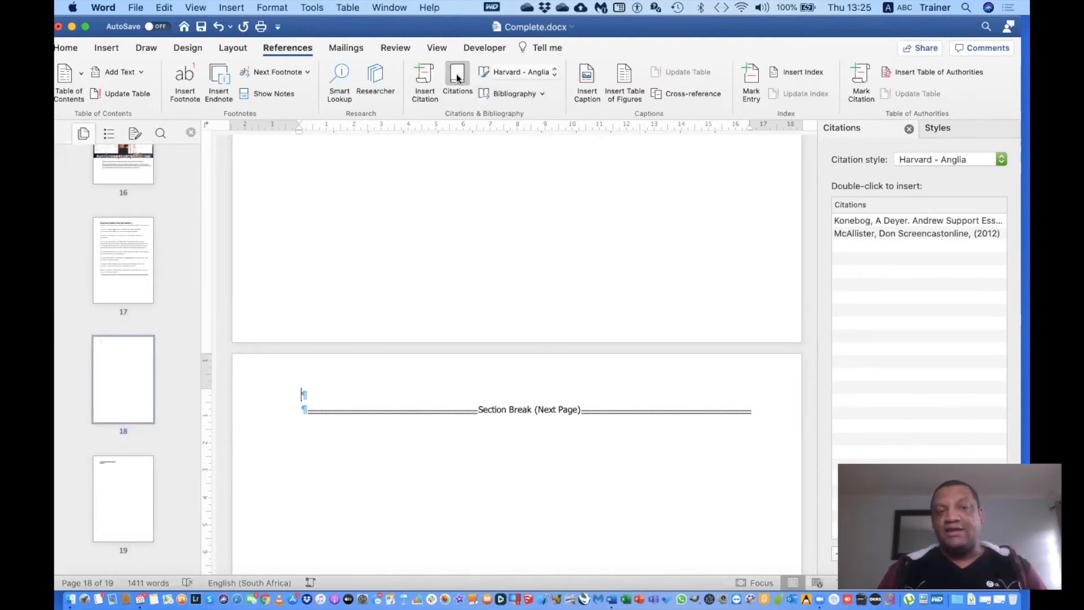
Step: Insert a Bibliography in the empty paragraph on page 18 and set its entries' line spacing to 1.5
{"action": "left_click", "coordinate": [532, 94]}
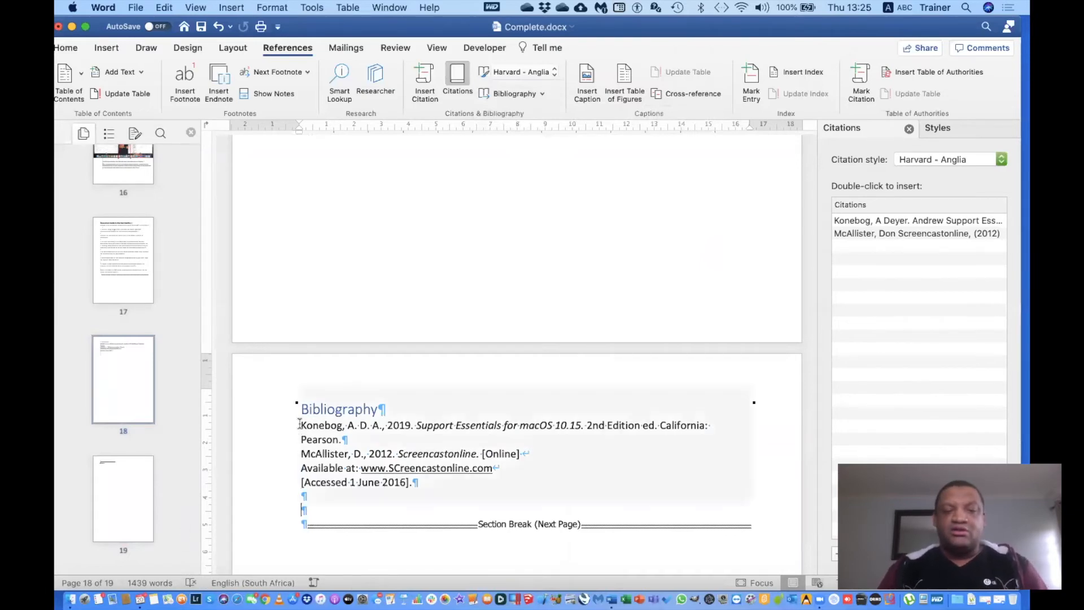
{"action": "left_click_drag", "start_coordinate": [300, 425], "coordinate": [411, 482]}
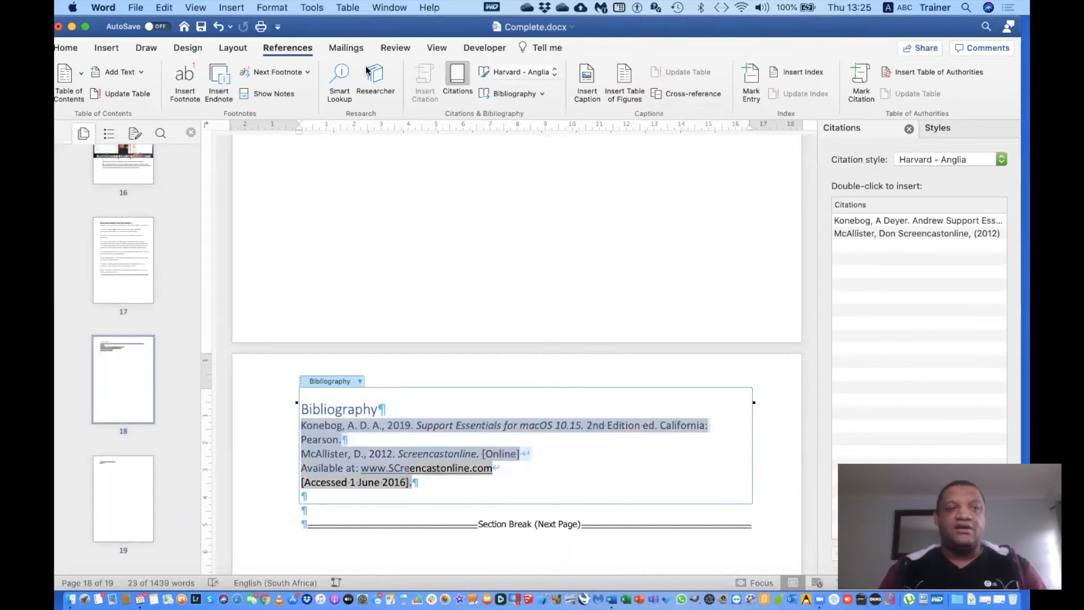
{"action": "left_click_drag", "start_coordinate": [367, 28], "coordinate": [440, 28]}
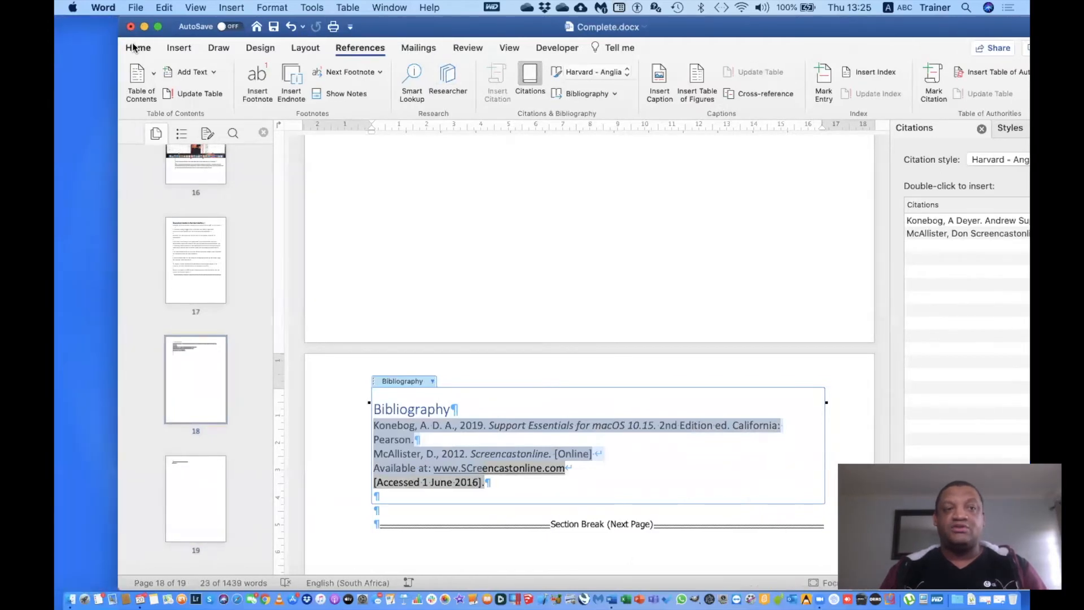
{"action": "left_click", "coordinate": [135, 47]}
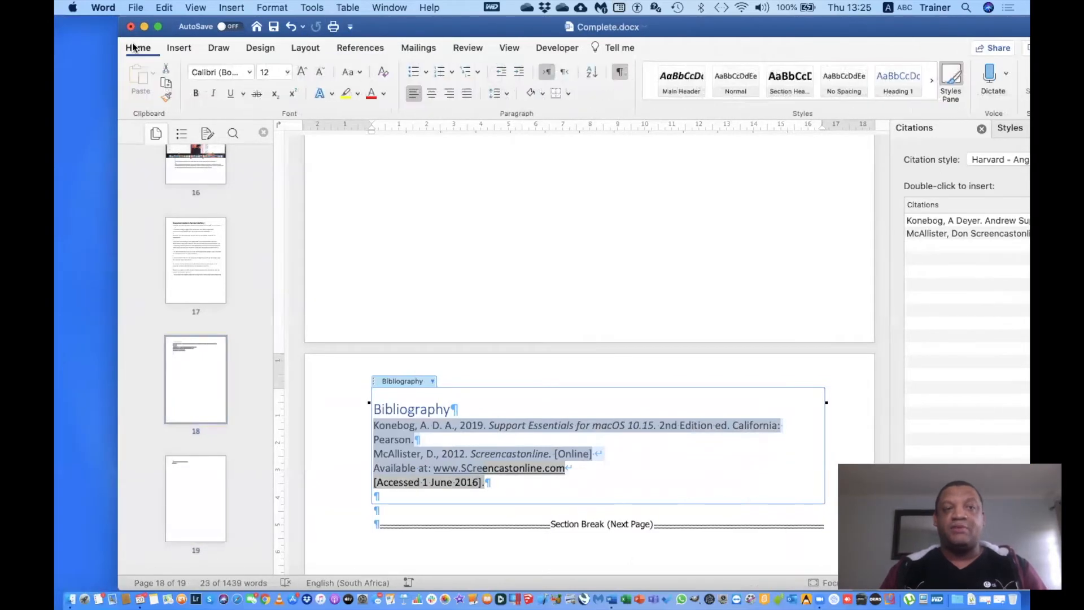
{"action": "left_click", "coordinate": [507, 94]}
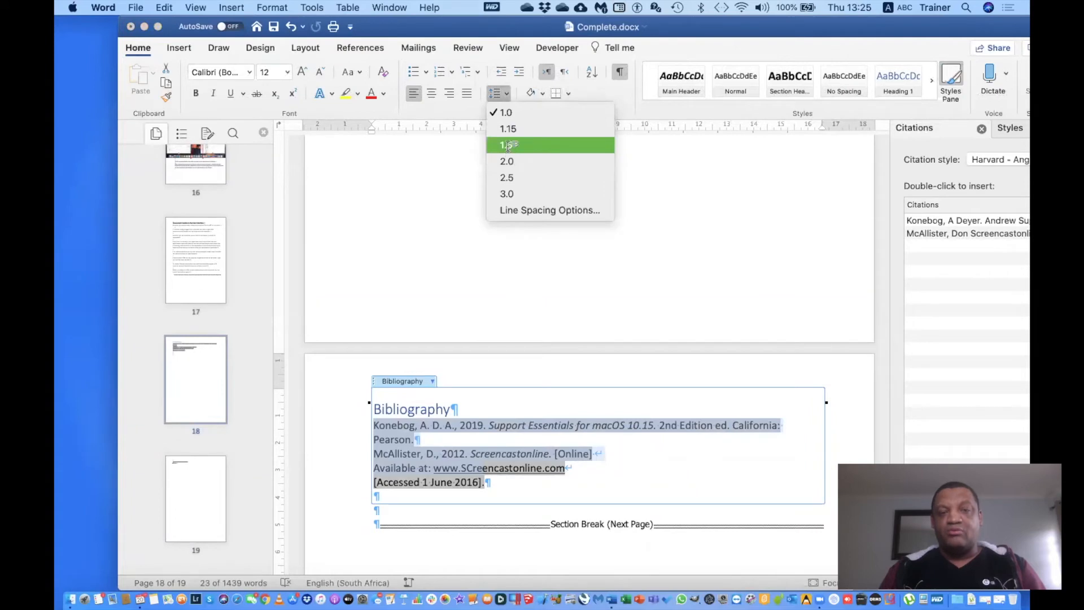
{"action": "left_click", "coordinate": [506, 146]}
{"action": "left_click", "coordinate": [627, 348]}
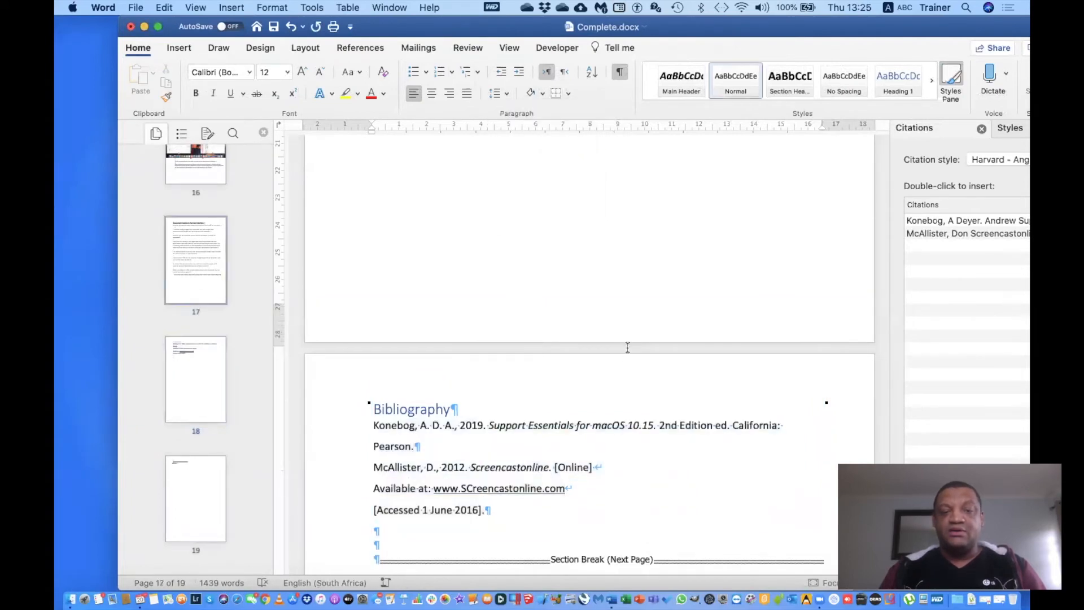
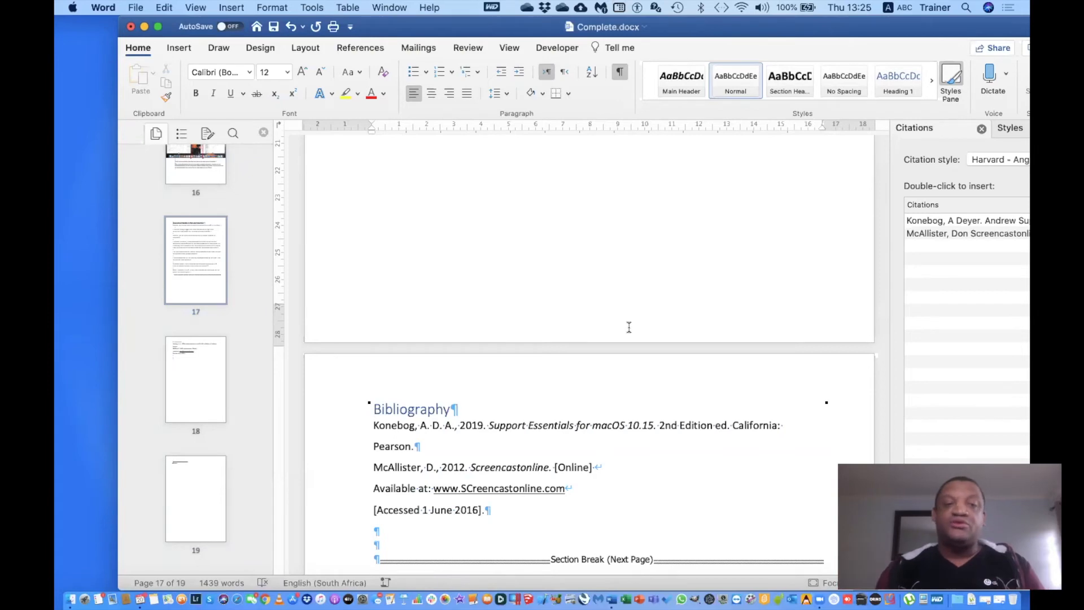
Step: Start a new Film source for a citation after the sentence "In this mode the window will take up the entire screen." on page 14
{"action": "left_click", "coordinate": [360, 44]}
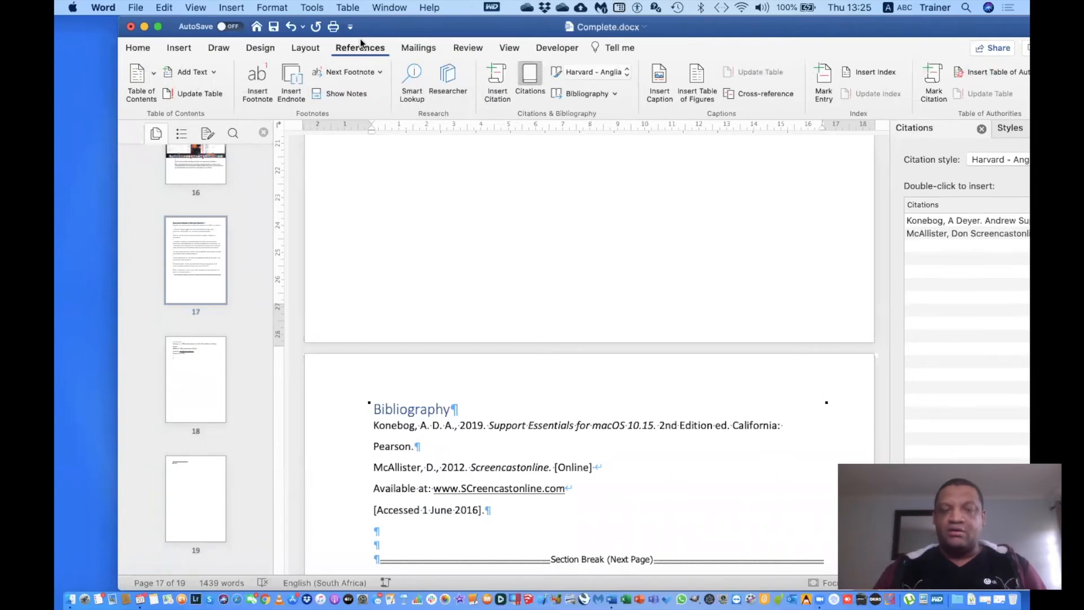
{"action": "scroll", "coordinate": [486, 182], "scroll_direction": "up", "scroll_amount": 10}
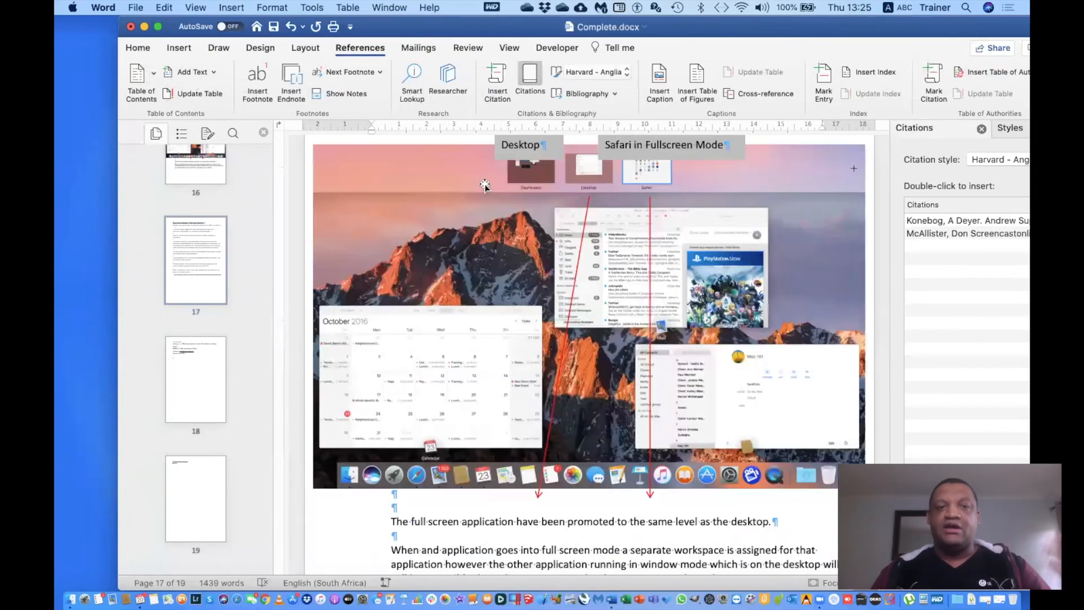
{"action": "scroll", "coordinate": [484, 183], "scroll_direction": "up", "scroll_amount": 15}
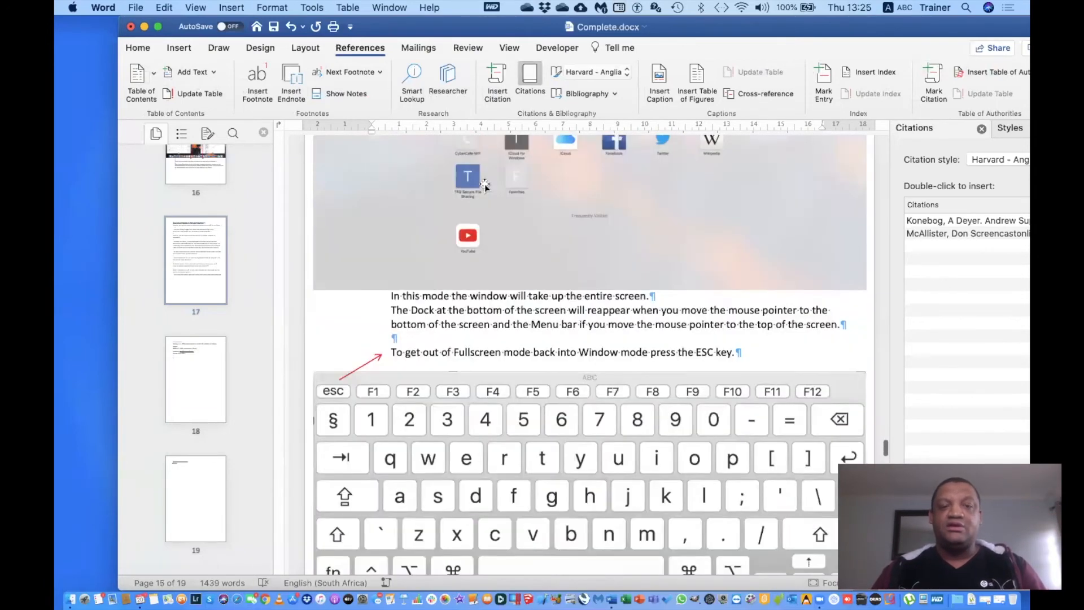
{"action": "left_click", "coordinate": [666, 295]}
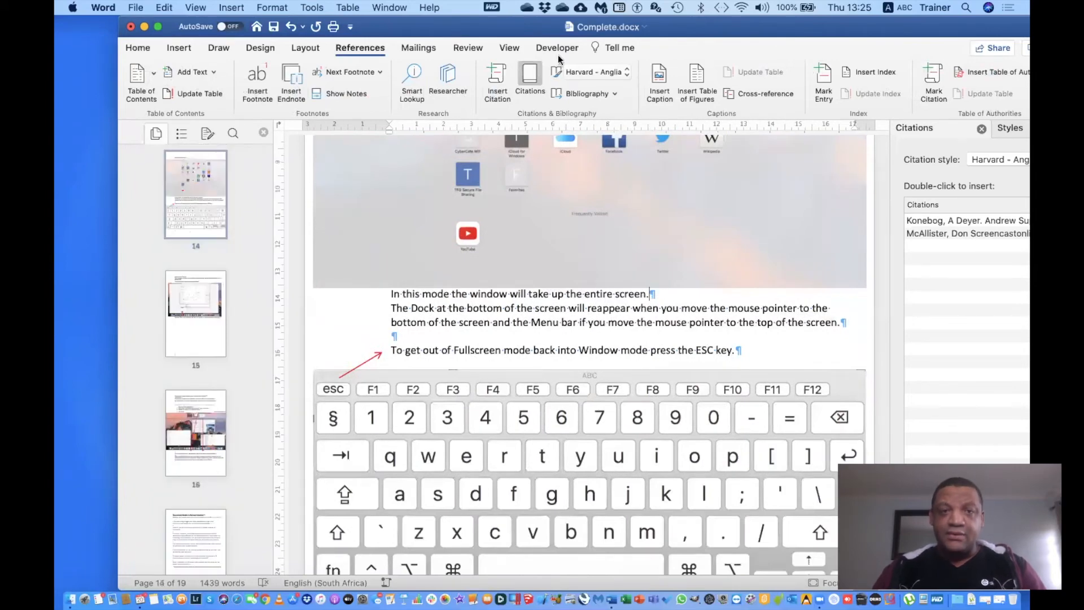
{"action": "left_click", "coordinate": [498, 83]}
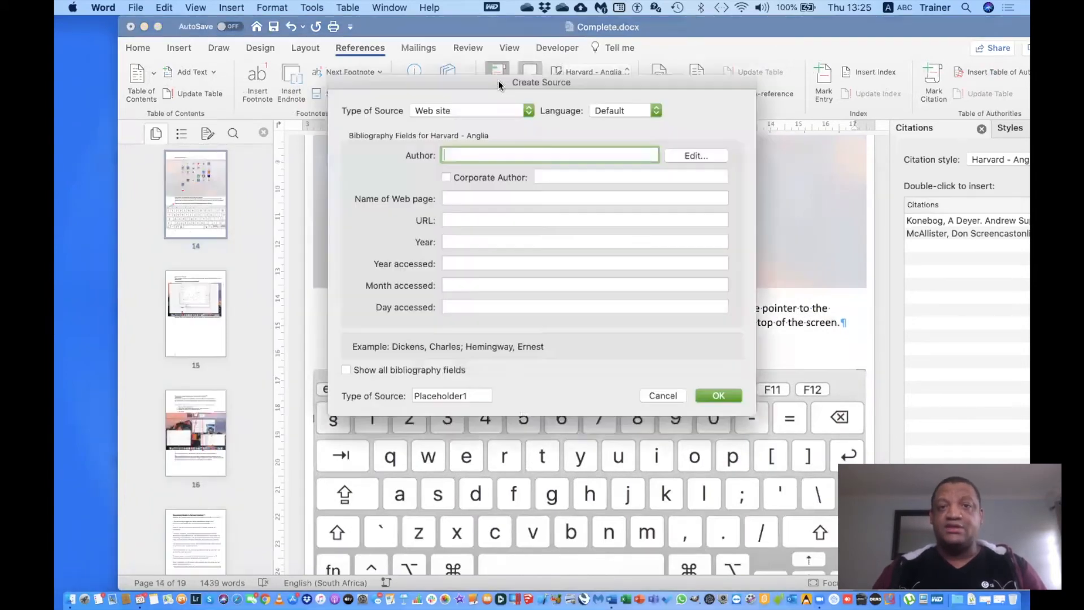
{"action": "left_click", "coordinate": [527, 110]}
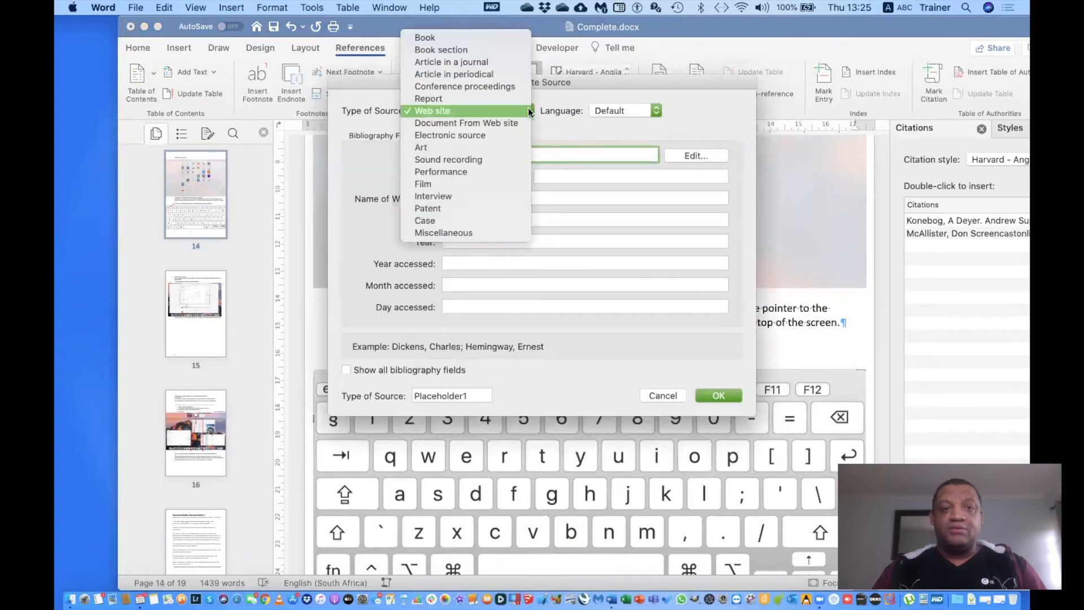
{"action": "left_click", "coordinate": [470, 185]}
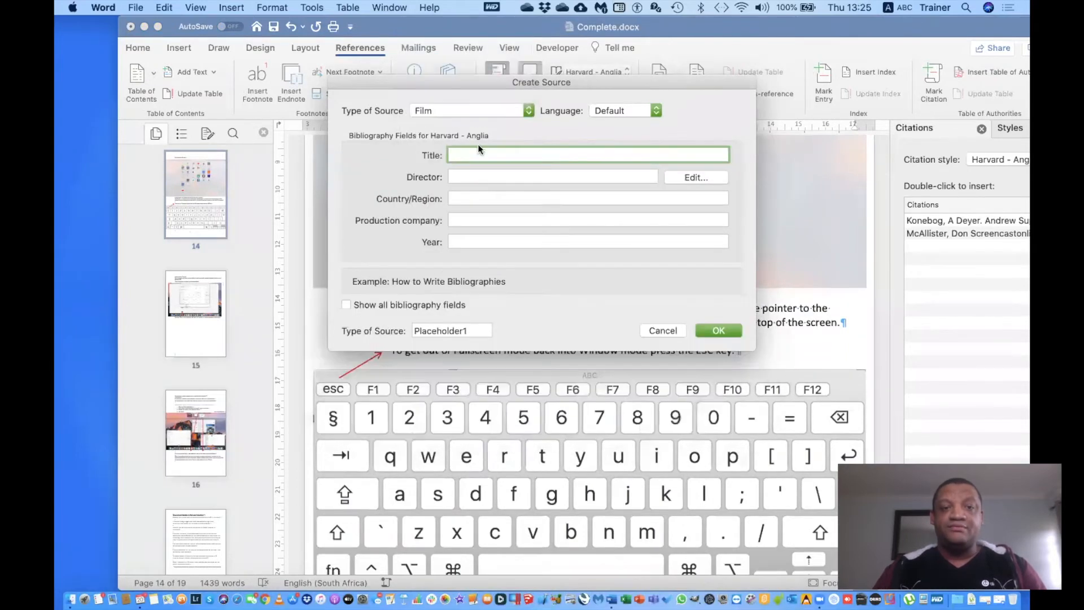
Step: Enter the film title Steve Jobs, the director's full name and the country South-Africa for the source
{"action": "type", "text": "Steven "}
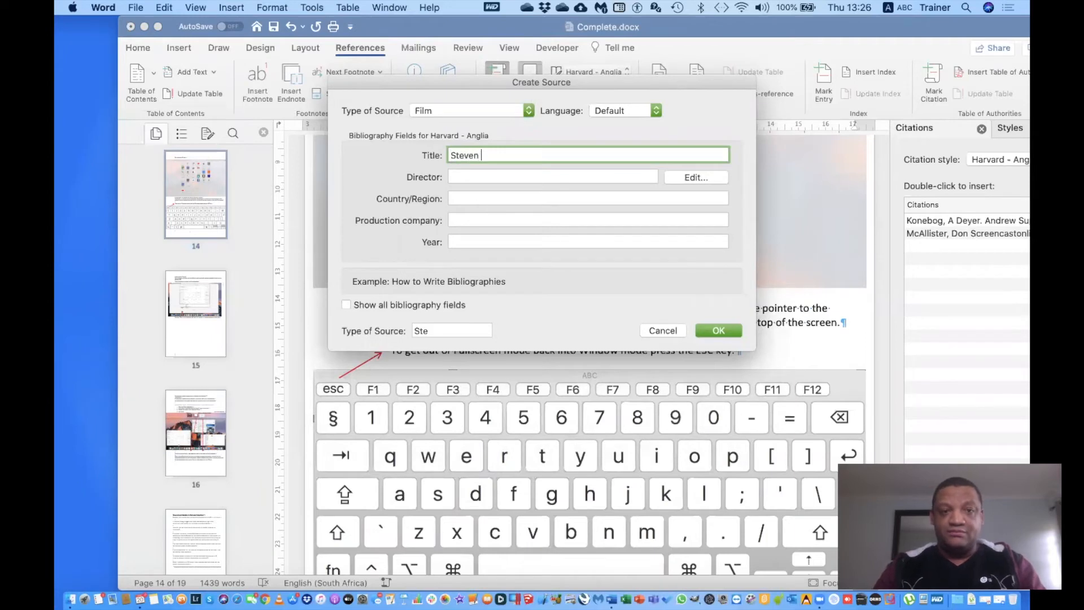
{"action": "type", "text": "Jobs"}
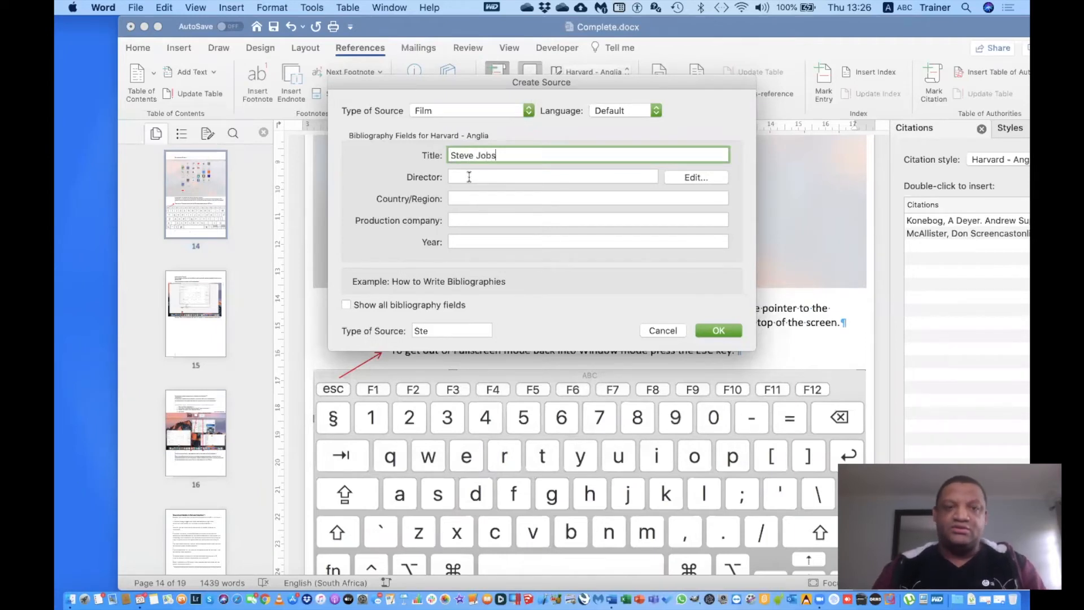
{"action": "left_click", "coordinate": [469, 177]}
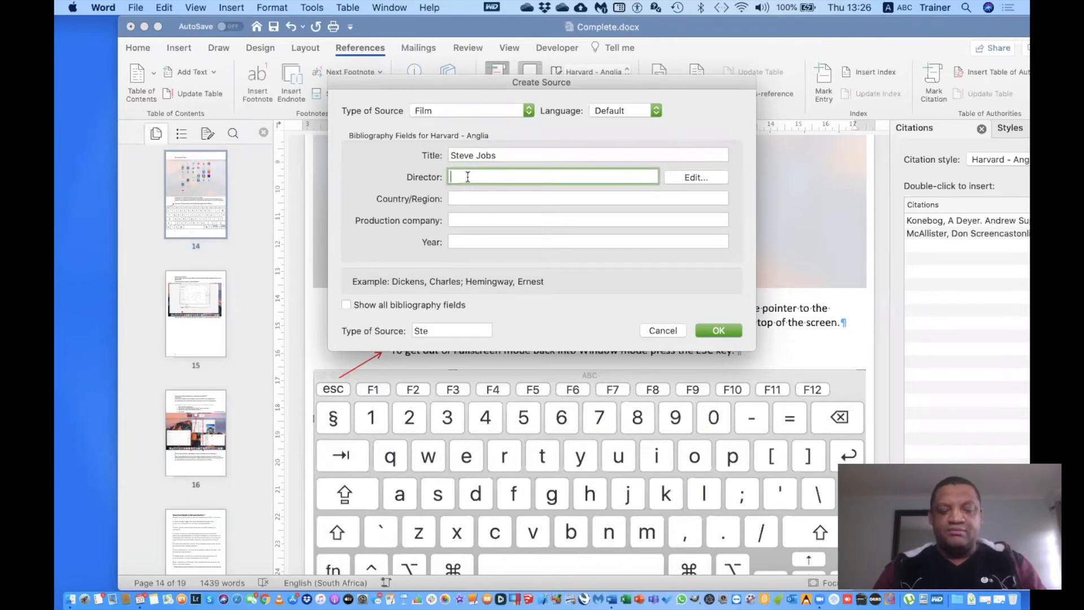
{"action": "type", "text": "Angelo"}
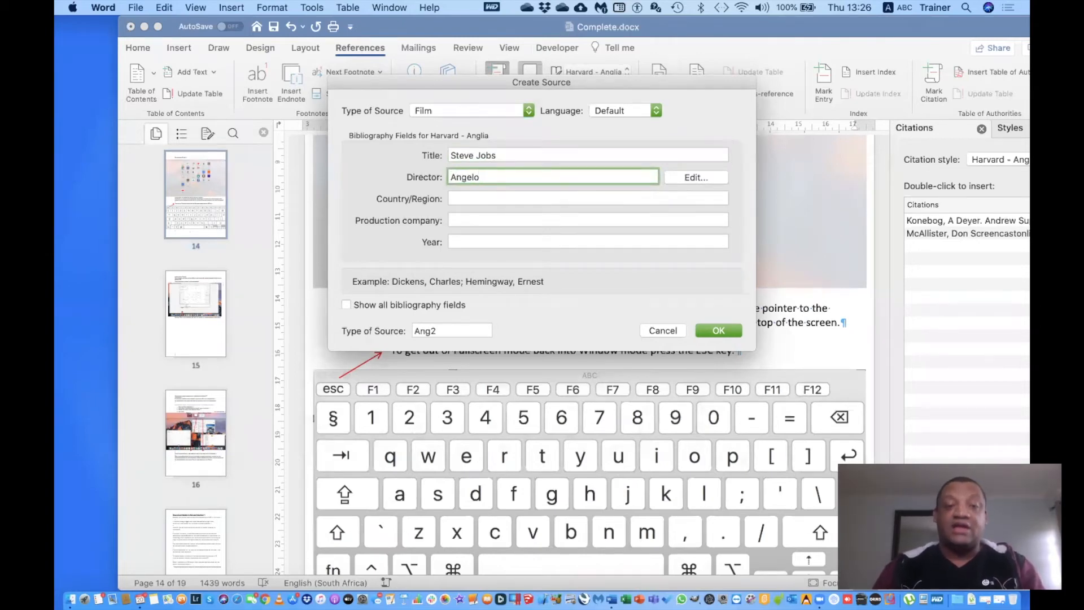
{"action": "type", "text": " Martin"}
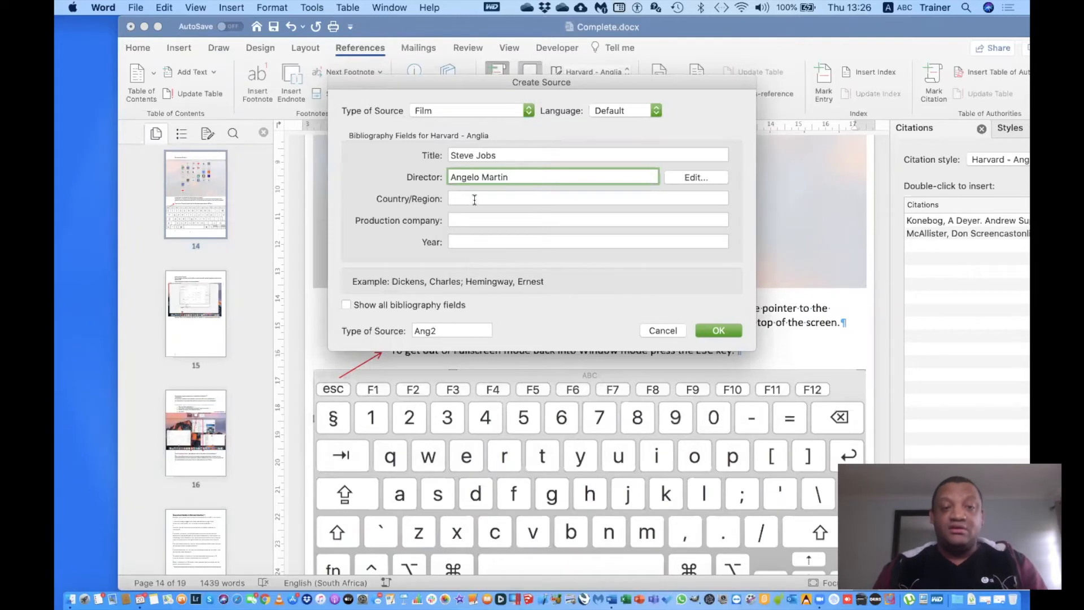
{"action": "left_click", "coordinate": [475, 198]}
{"action": "type", "text": "South-Africa"}
Step: Set the film source's production company to SA Productions and its year to 2016, and insert the citation
{"action": "left_click", "coordinate": [487, 220]}
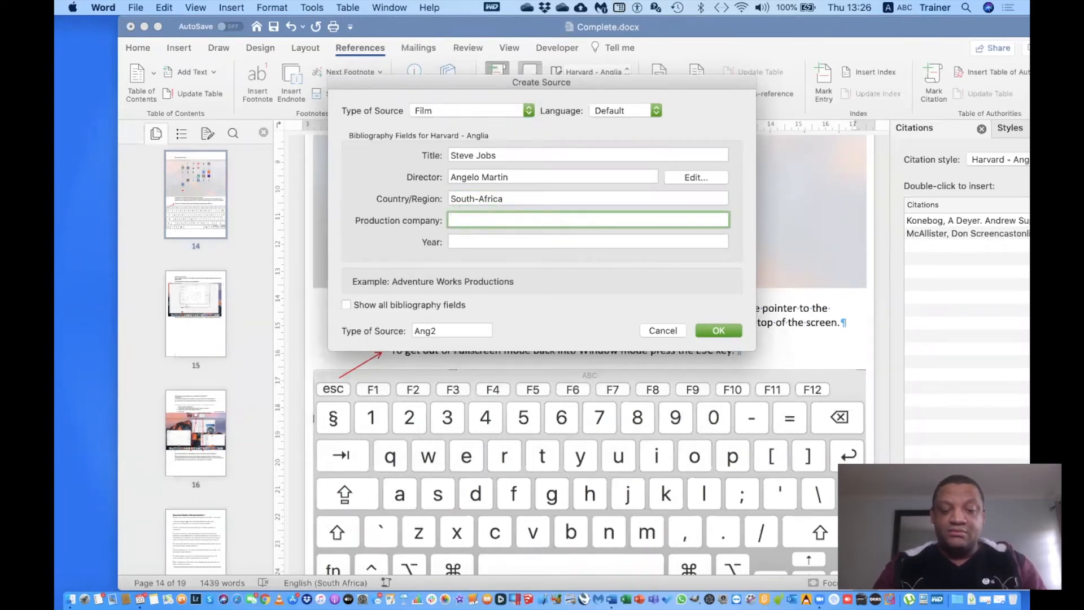
{"action": "type", "text": "SA "}
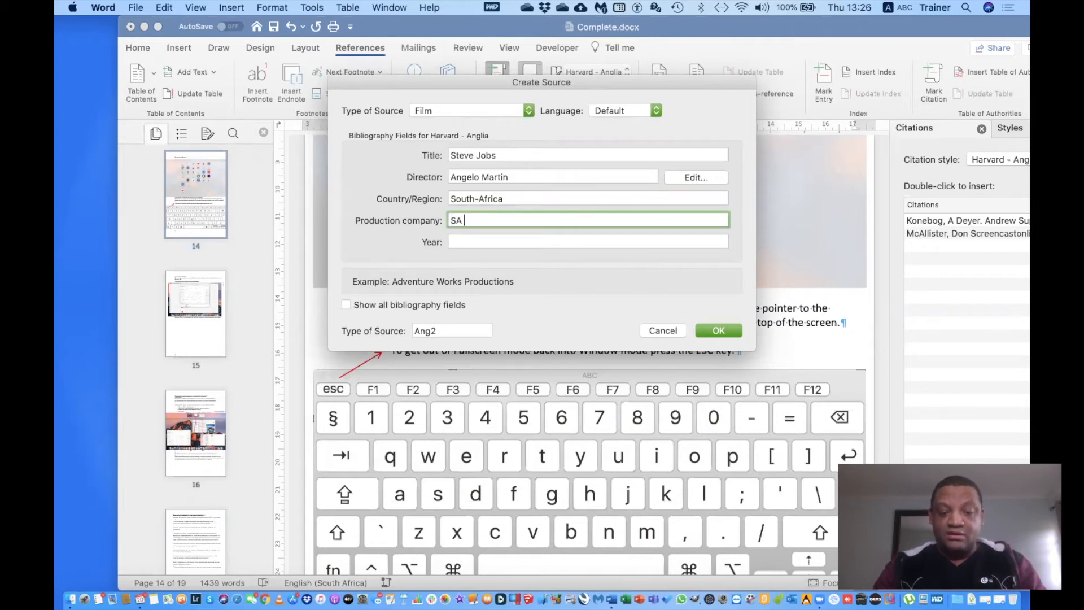
{"action": "type", "text": "Productions"}
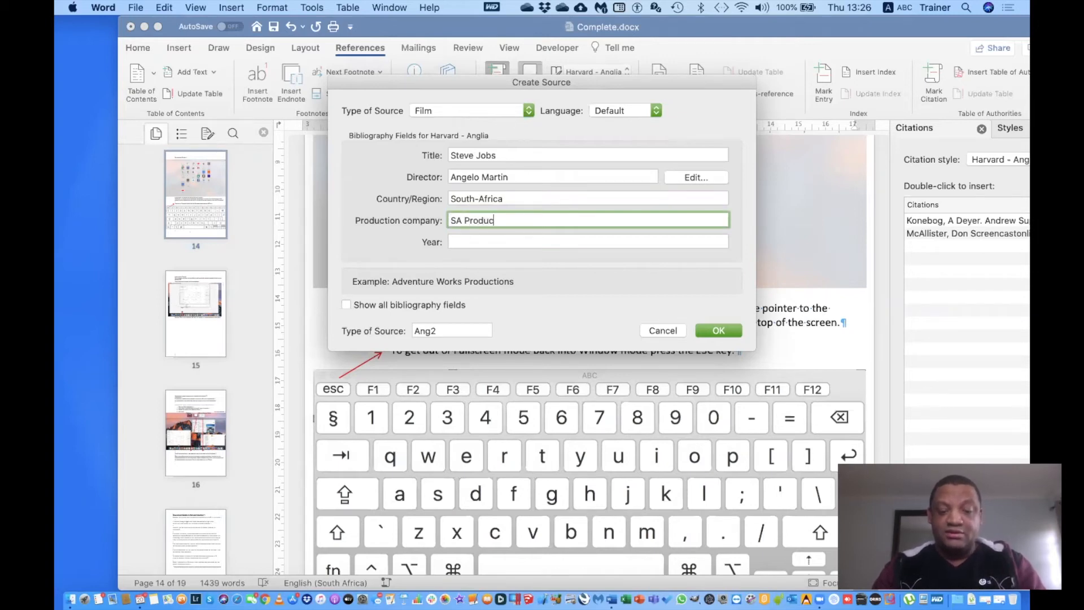
{"action": "left_click", "coordinate": [485, 243]}
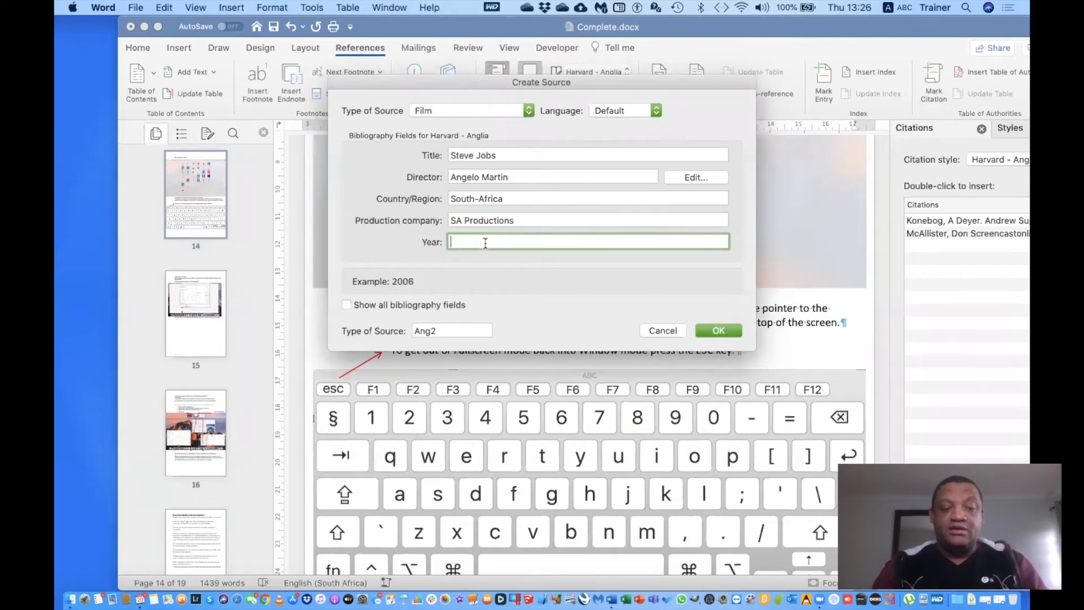
{"action": "type", "text": "20"}
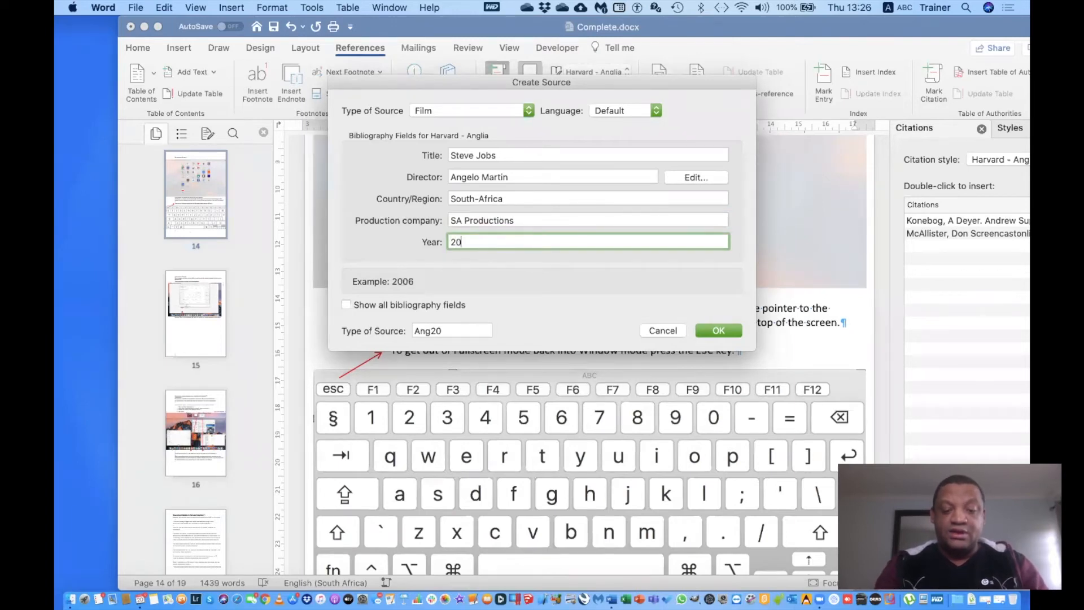
{"action": "type", "text": "16"}
{"action": "left_click", "coordinate": [716, 333]}
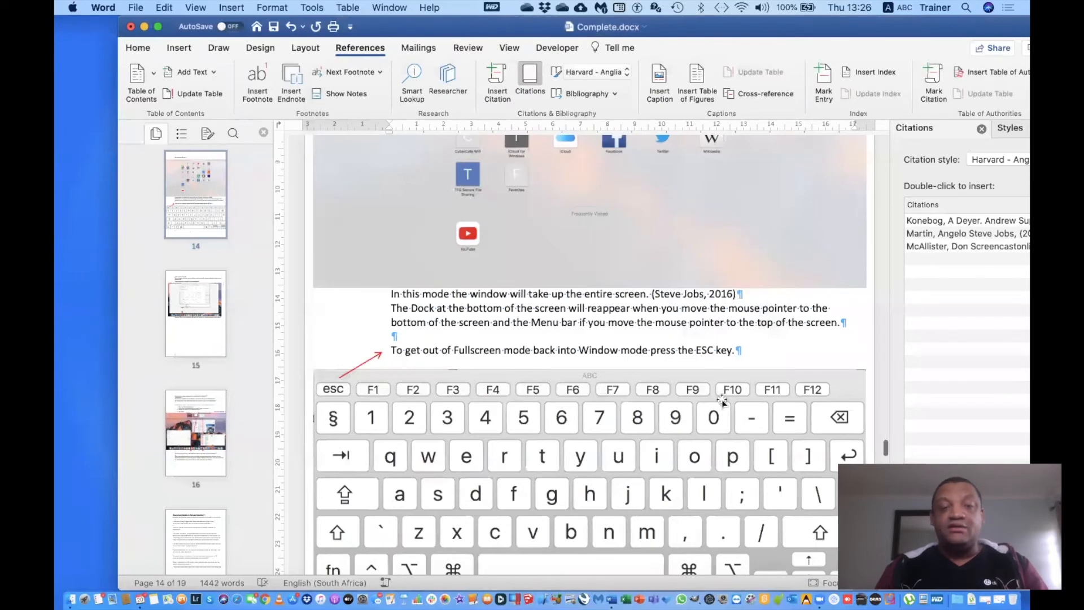
Step: Update the citations and bibliography on page 18 to include the new film source
{"action": "scroll", "coordinate": [722, 400], "scroll_direction": "down", "scroll_amount": 15}
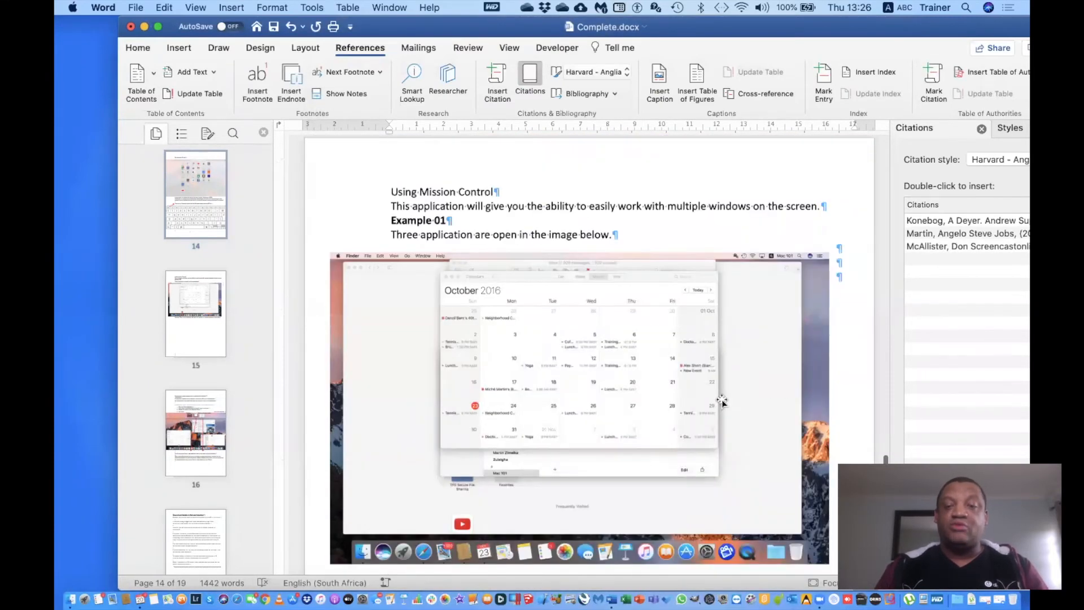
{"action": "scroll", "coordinate": [721, 399], "scroll_direction": "down", "scroll_amount": 10}
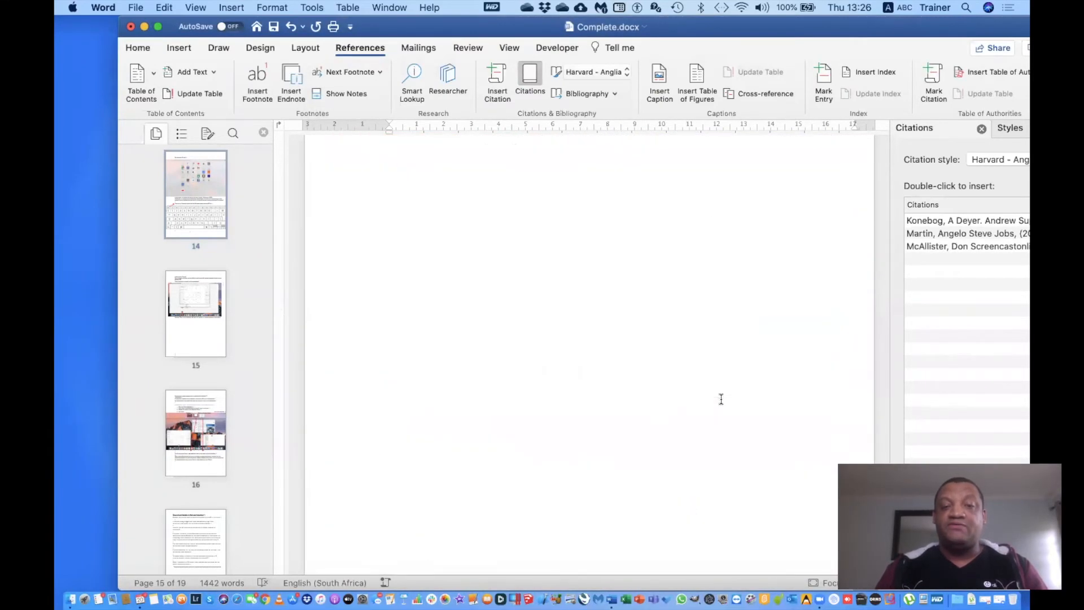
{"action": "scroll", "coordinate": [721, 399], "scroll_direction": "down", "scroll_amount": 15}
{"action": "scroll", "coordinate": [720, 399], "scroll_direction": "up", "scroll_amount": 5}
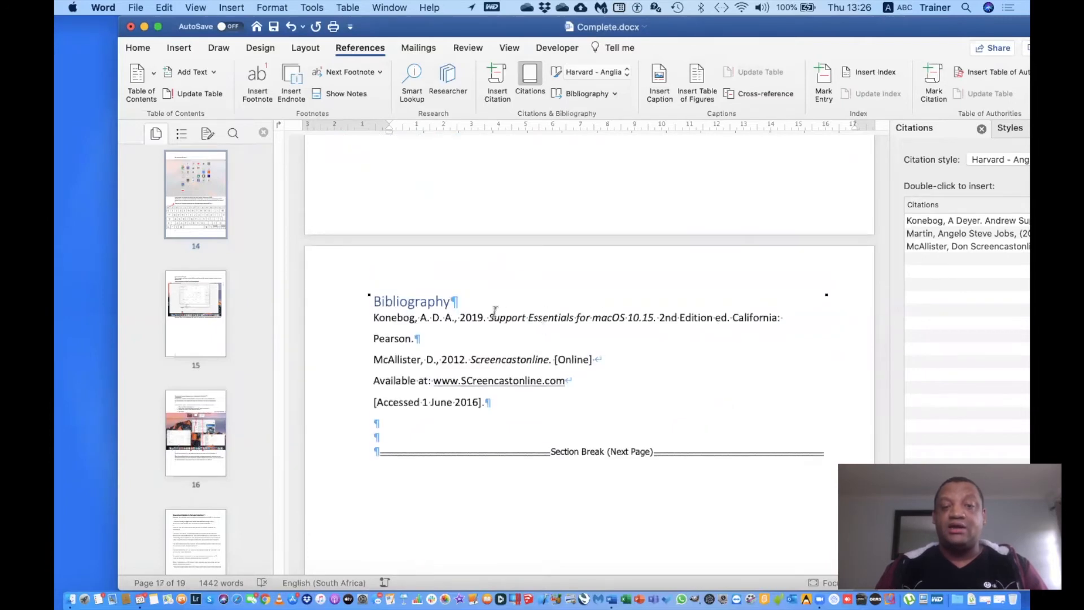
{"action": "left_click", "coordinate": [430, 298]}
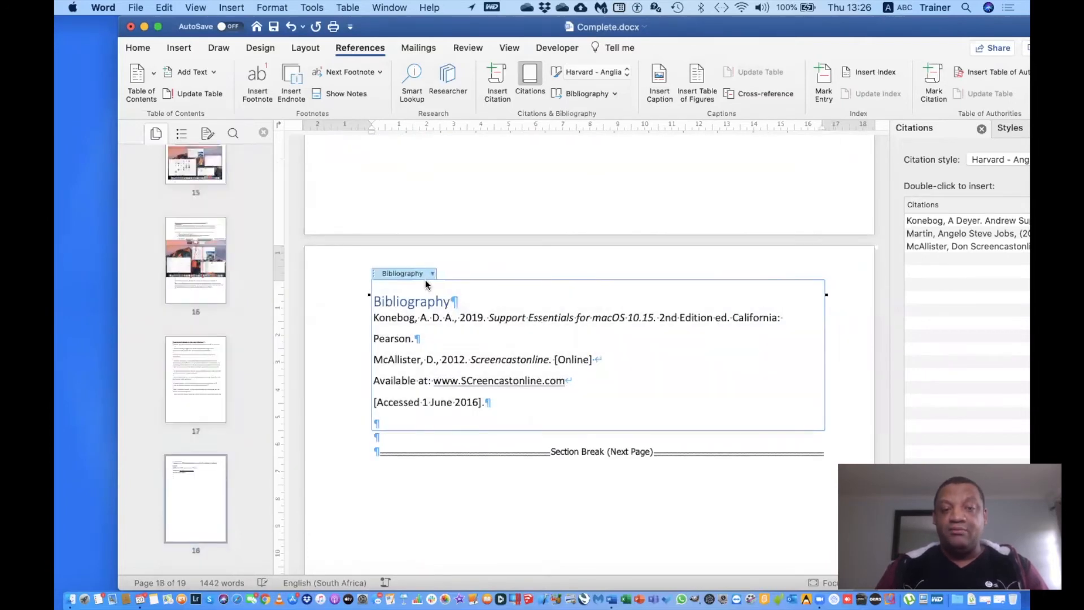
{"action": "left_click", "coordinate": [432, 274]}
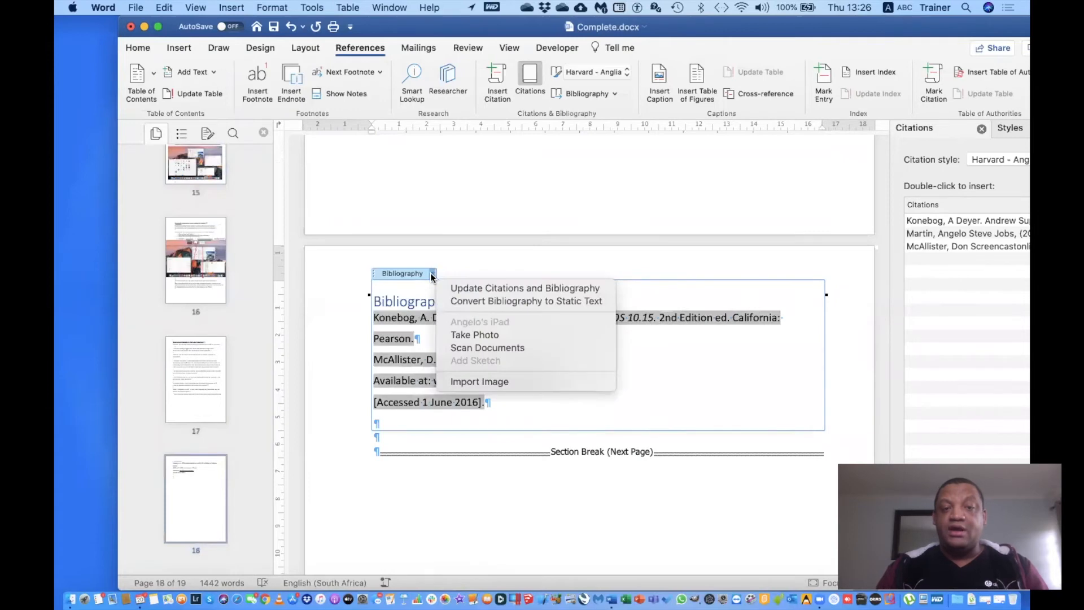
{"action": "left_click", "coordinate": [451, 286]}
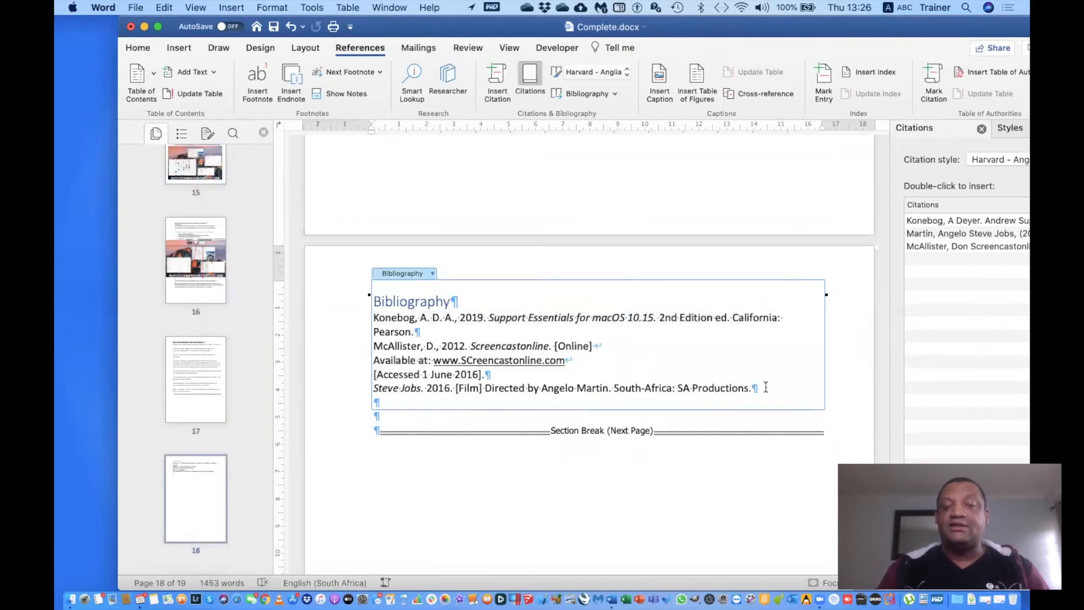
Step: Set the line spacing of the whole updated bibliography, including its heading, to 1.5
{"action": "left_click_drag", "start_coordinate": [766, 387], "coordinate": [93, 62]}
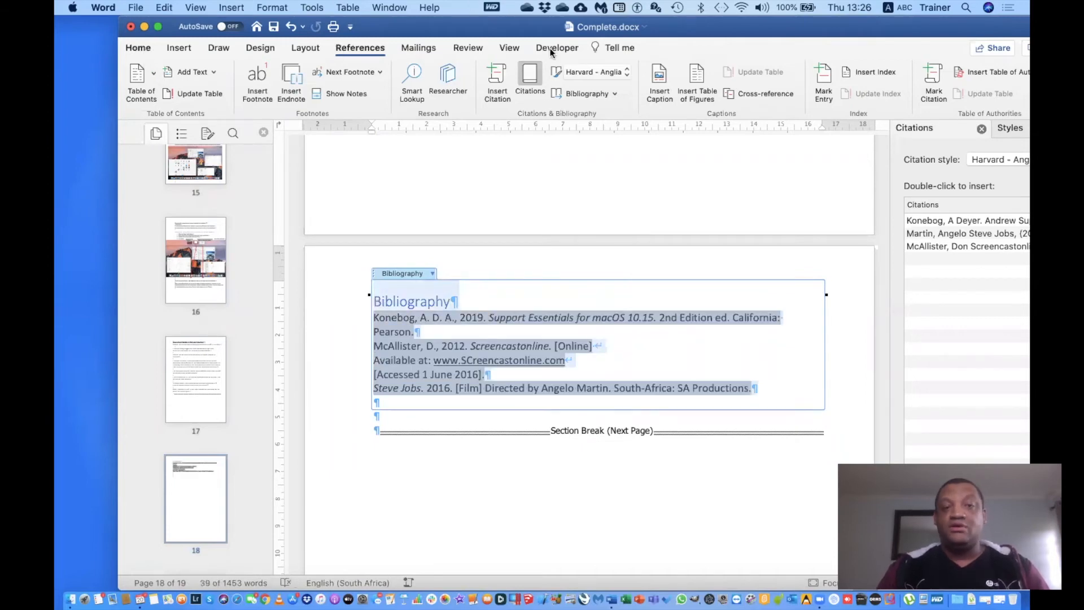
{"action": "left_click", "coordinate": [503, 98]}
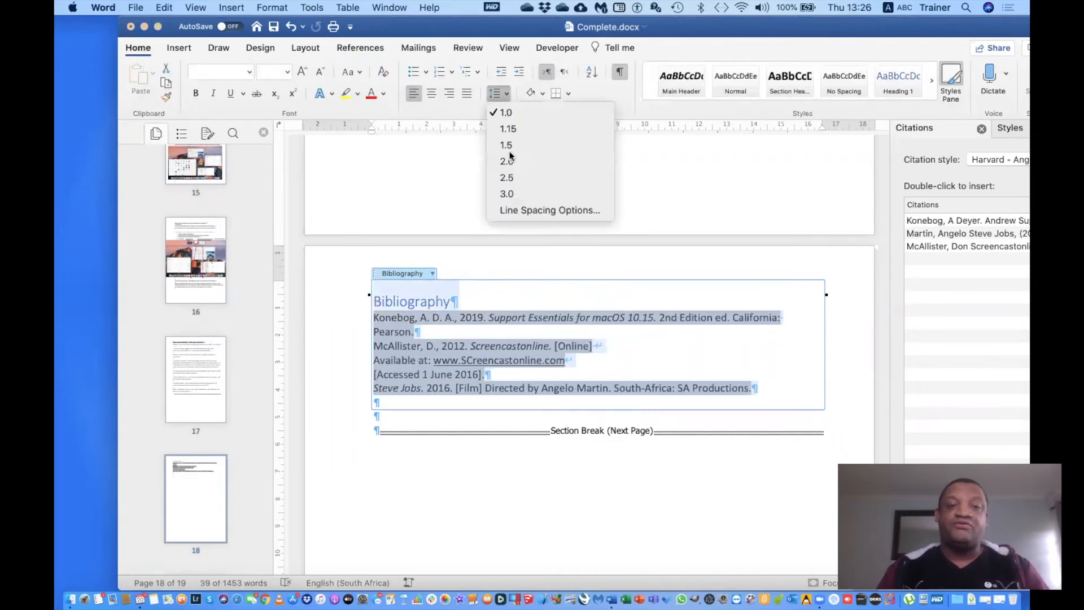
{"action": "left_click", "coordinate": [511, 145]}
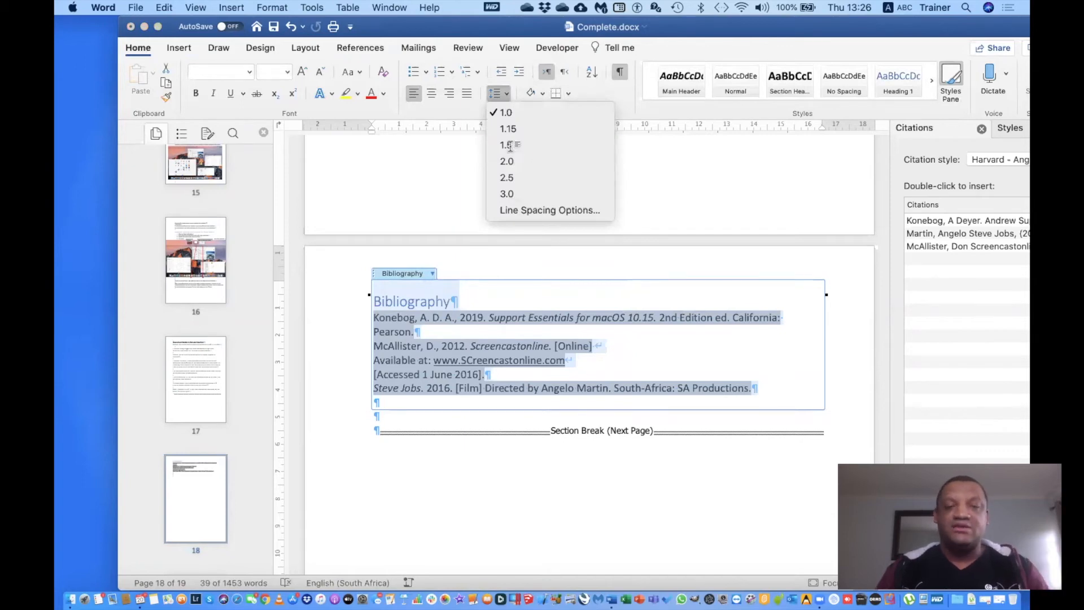
{"action": "left_click", "coordinate": [643, 456]}
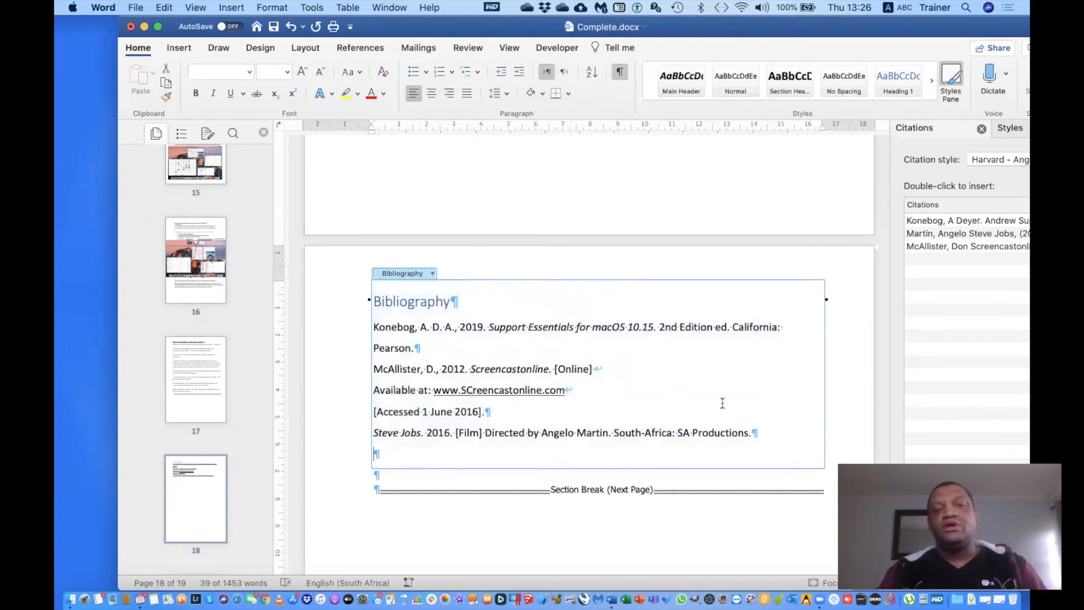
{"action": "scroll", "coordinate": [744, 223], "scroll_direction": "down", "scroll_amount": 1}
{"action": "scroll", "coordinate": [743, 223], "scroll_direction": "down", "scroll_amount": 10}
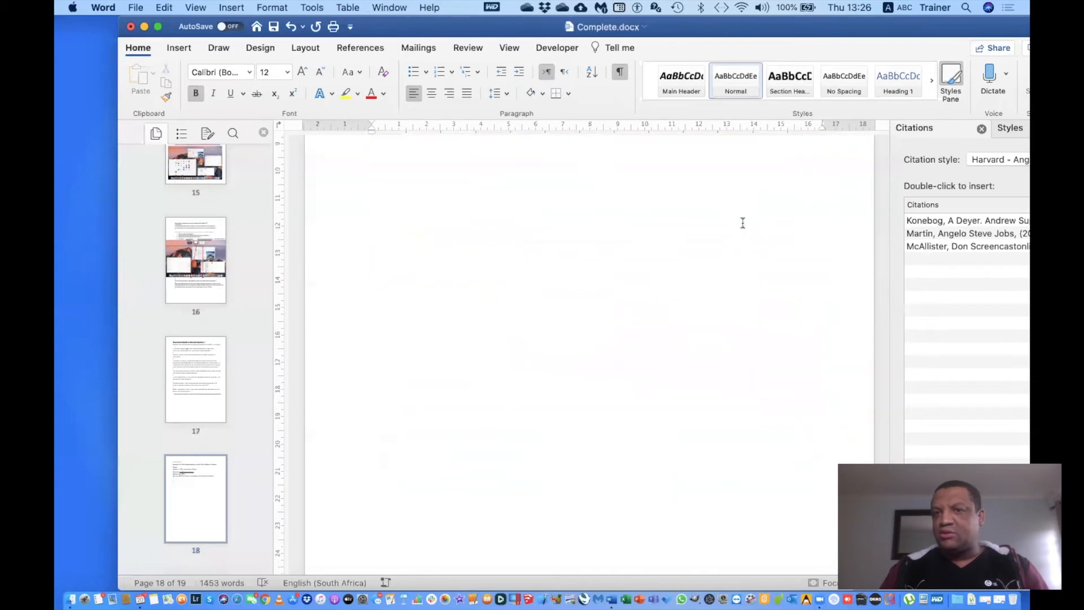
{"action": "scroll", "coordinate": [743, 223], "scroll_direction": "down", "scroll_amount": 3}
{"action": "scroll", "coordinate": [740, 215], "scroll_direction": "up", "scroll_amount": 10}
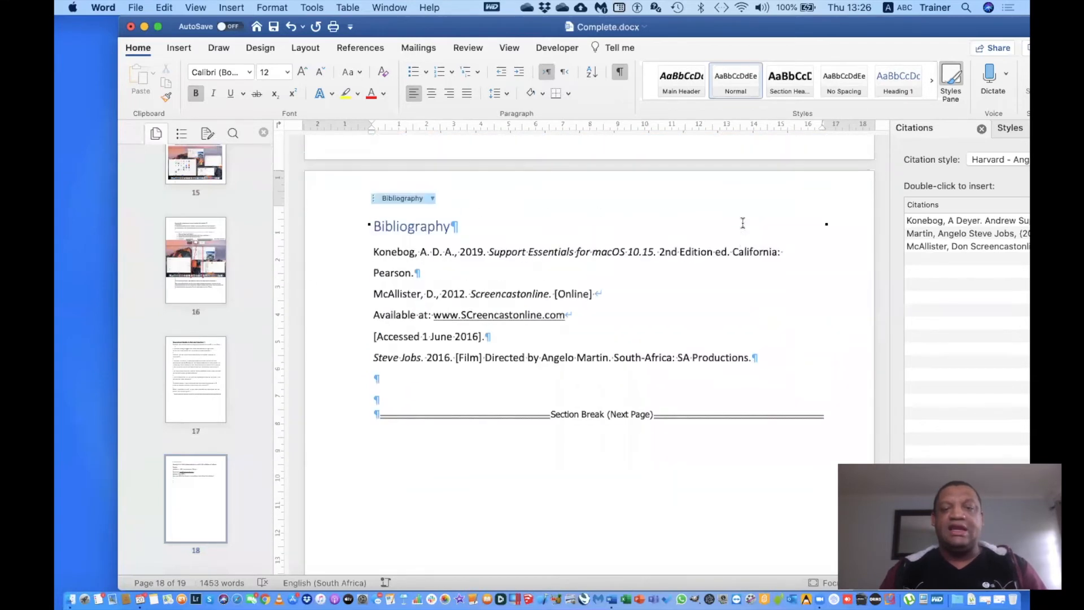
{"action": "scroll", "coordinate": [733, 192], "scroll_direction": "down", "scroll_amount": 10}
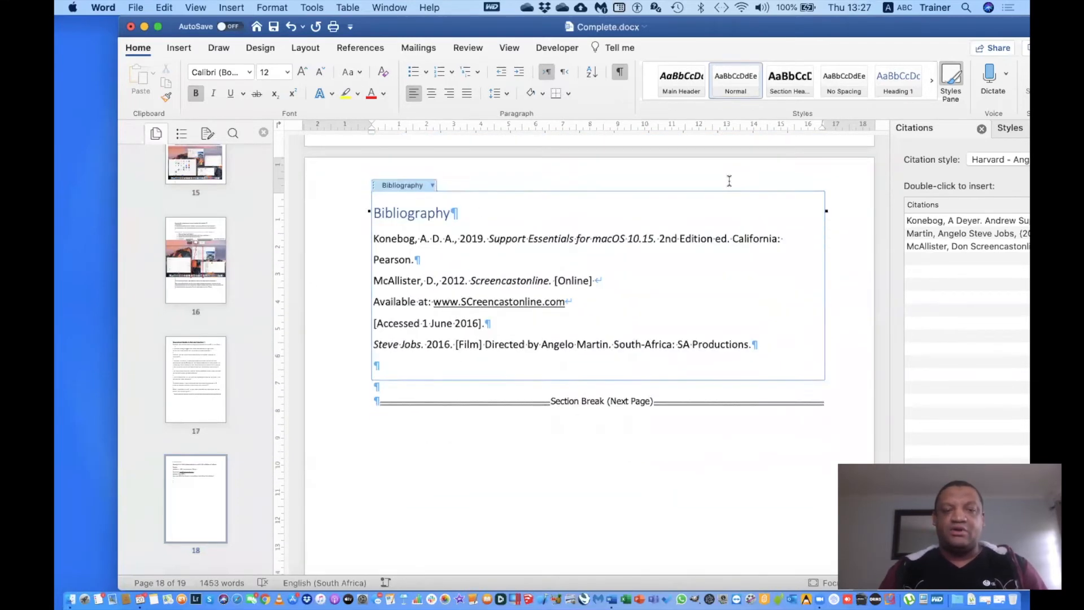
{"action": "scroll", "coordinate": [729, 180], "scroll_direction": "up", "scroll_amount": 5}
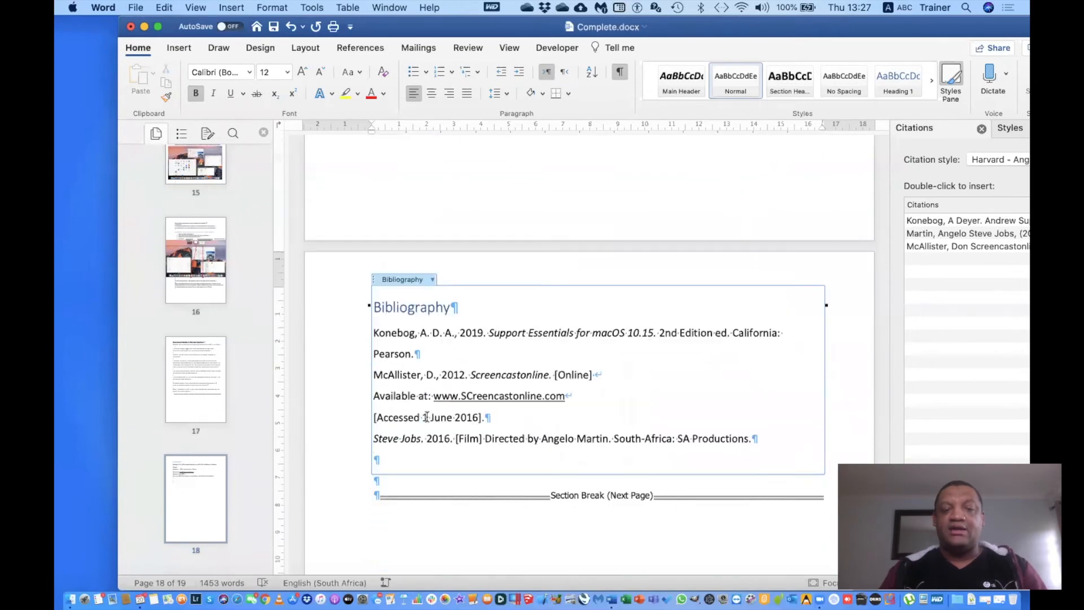
{"action": "left_click", "coordinate": [408, 492]}
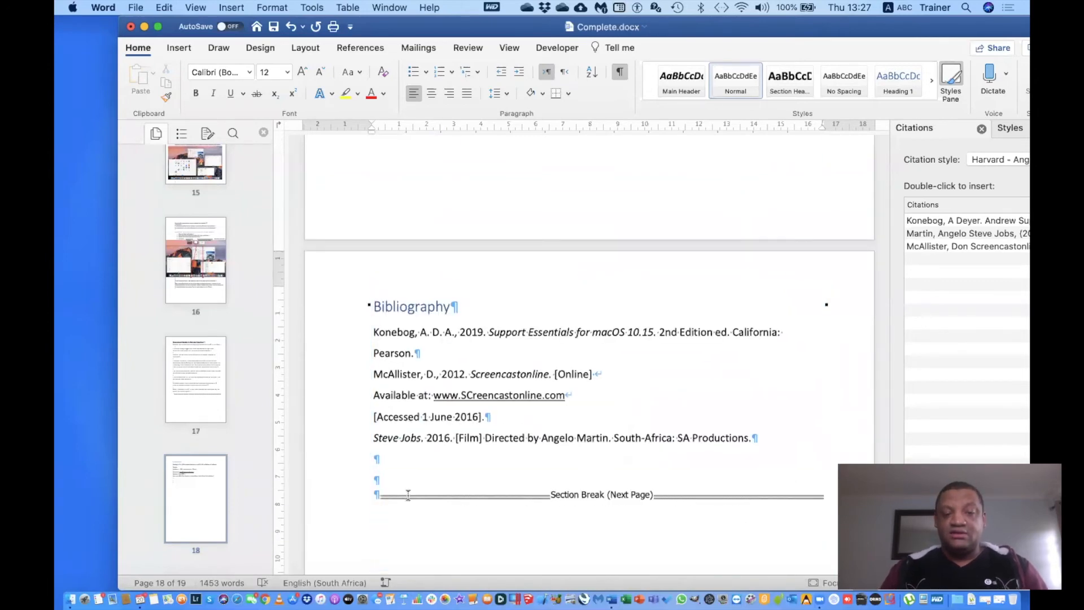
Step: Go back to page 2 and view the desktop picture with the Menubar, Desktop and Dock labels
{"action": "left_click", "coordinate": [349, 49]}
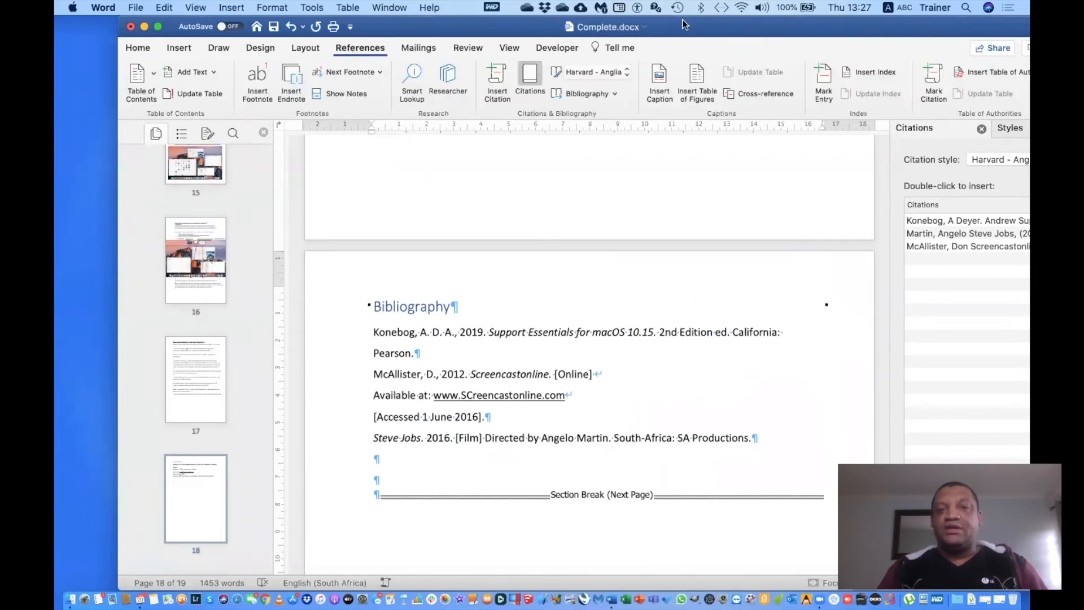
{"action": "left_click_drag", "start_coordinate": [684, 24], "coordinate": [588, 34]}
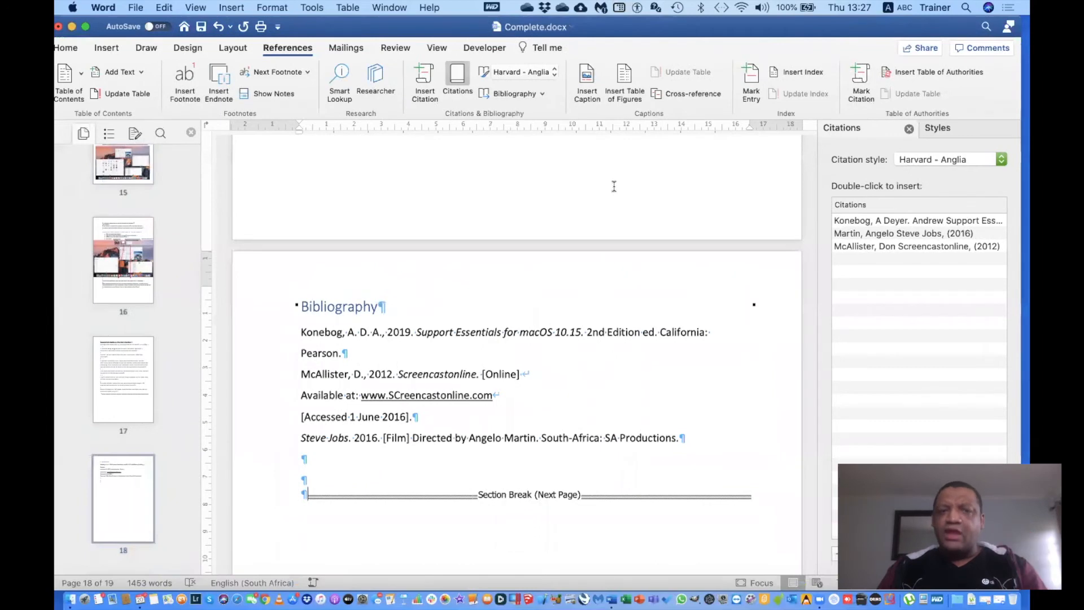
{"action": "scroll", "coordinate": [614, 186], "scroll_direction": "up", "scroll_amount": 15}
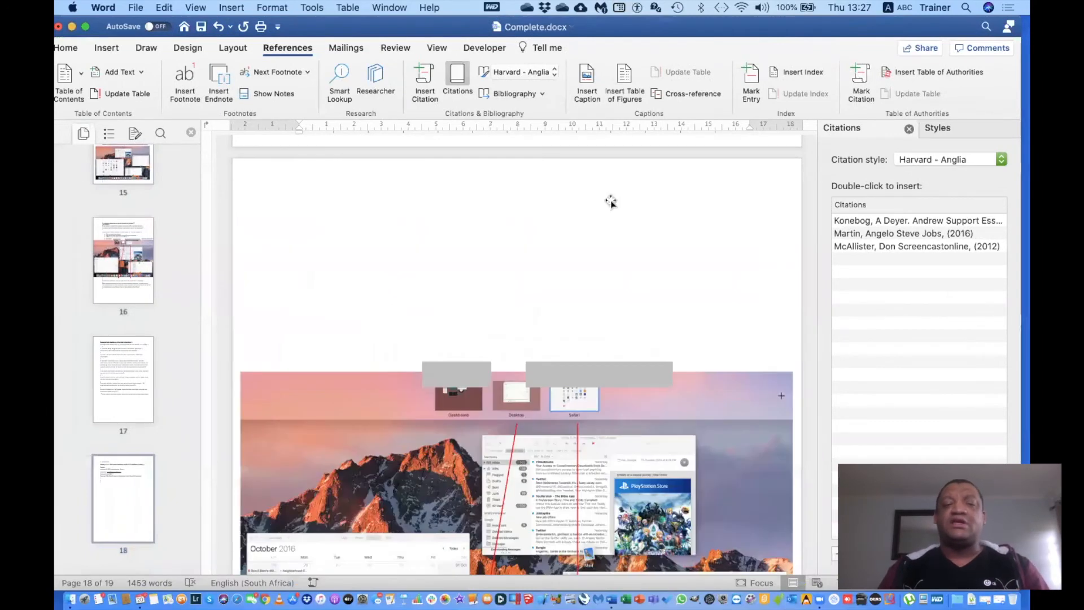
{"action": "scroll", "coordinate": [611, 200], "scroll_direction": "up", "scroll_amount": 15}
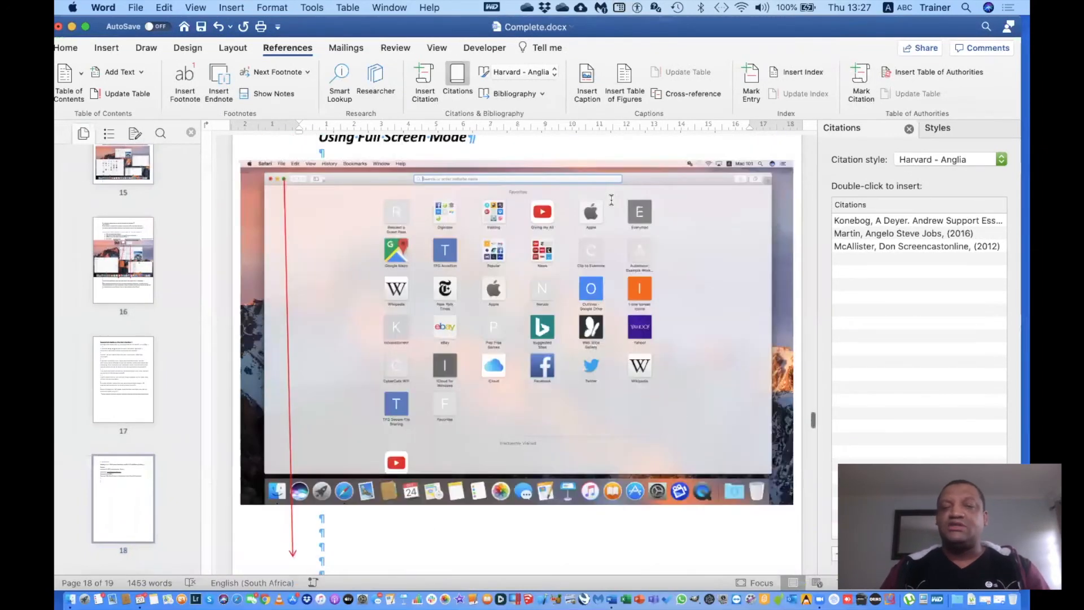
{"action": "scroll", "coordinate": [611, 202], "scroll_direction": "up", "scroll_amount": 15}
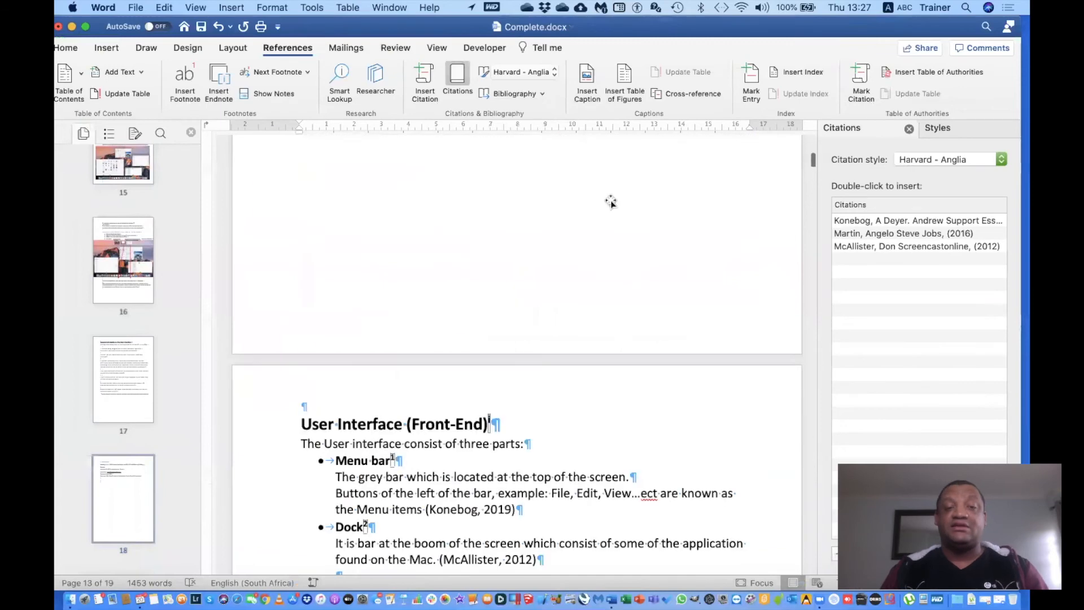
{"action": "scroll", "coordinate": [612, 201], "scroll_direction": "up", "scroll_amount": 20}
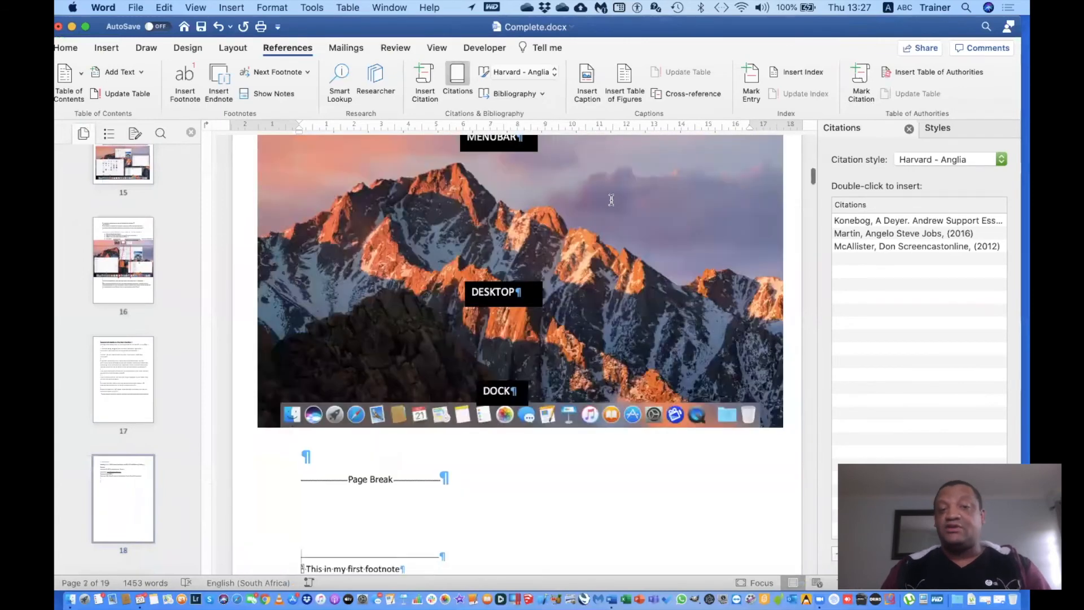
{"action": "scroll", "coordinate": [611, 201], "scroll_direction": "down", "scroll_amount": 5}
{"action": "scroll", "coordinate": [611, 201], "scroll_direction": "up", "scroll_amount": 4}
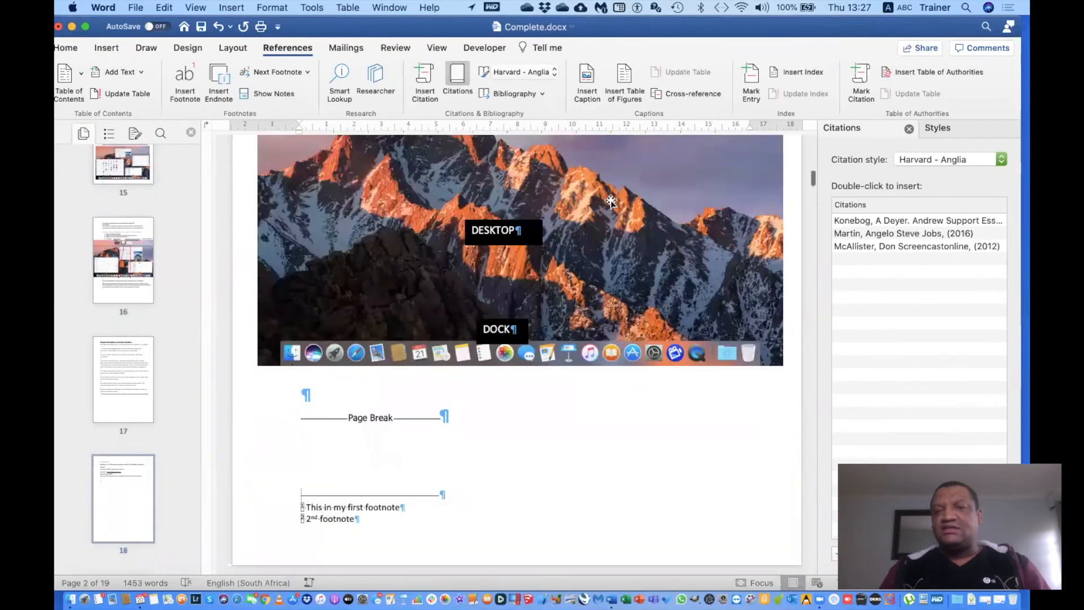
{"action": "scroll", "coordinate": [611, 201], "scroll_direction": "up", "scroll_amount": 4}
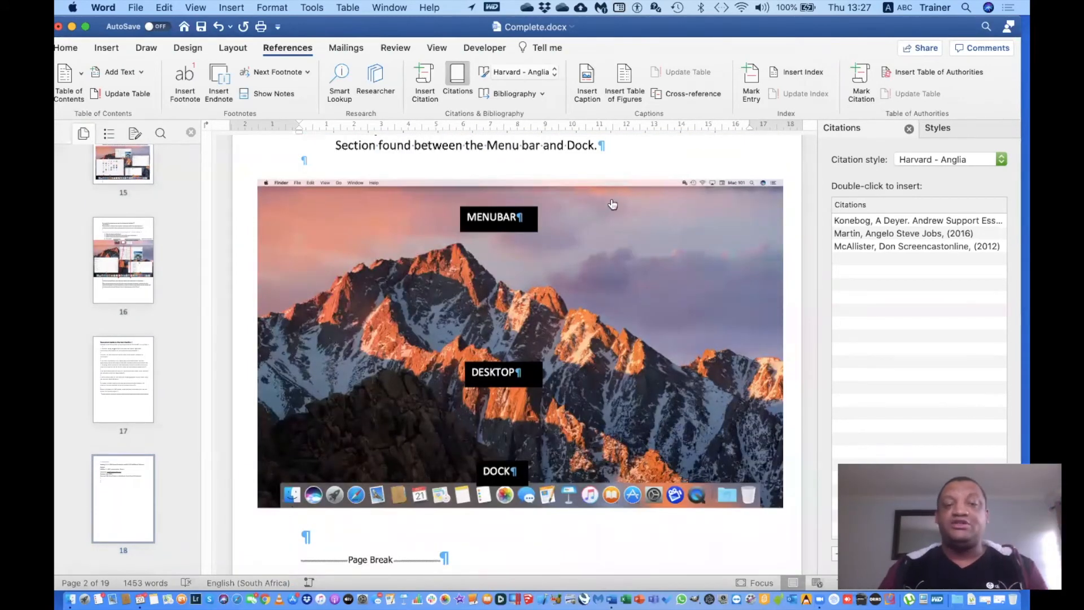
{"action": "scroll", "coordinate": [611, 201], "scroll_direction": "up", "scroll_amount": 12}
{"action": "scroll", "coordinate": [611, 200], "scroll_direction": "down", "scroll_amount": 15}
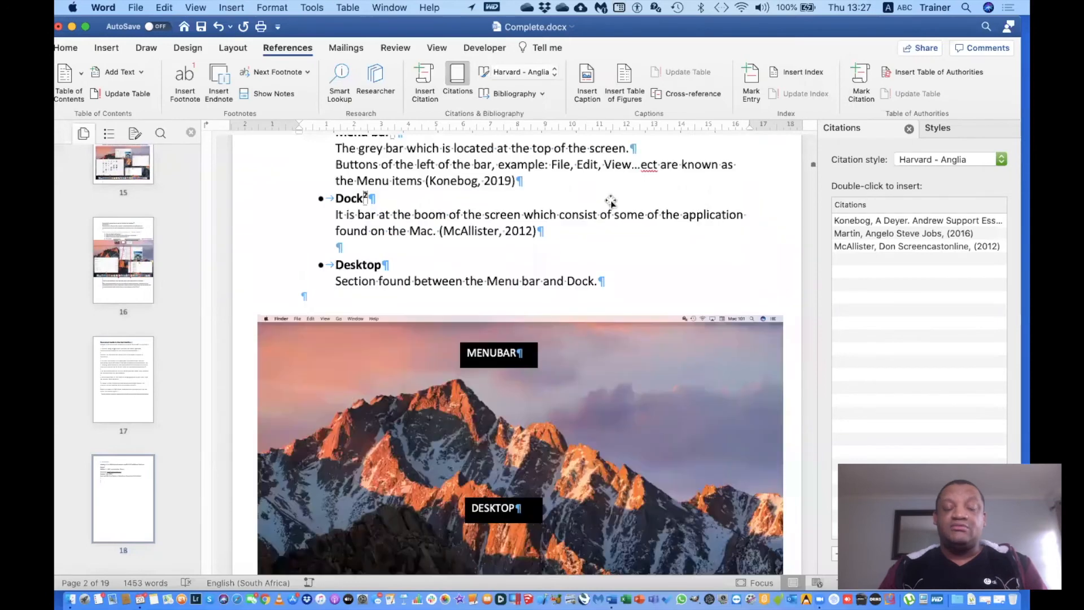
{"action": "scroll", "coordinate": [612, 201], "scroll_direction": "down", "scroll_amount": 5}
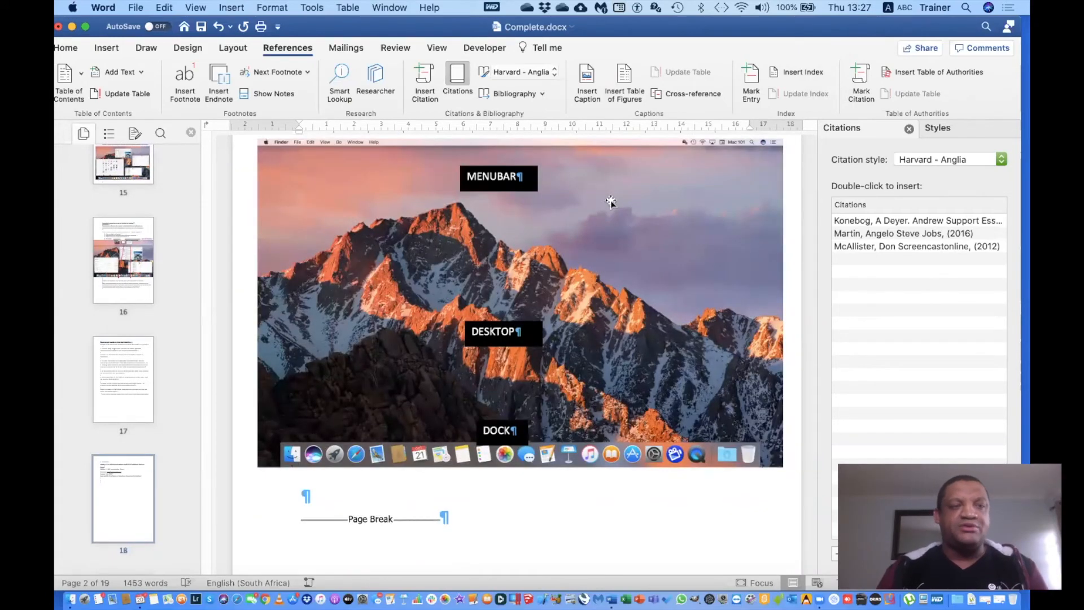
{"action": "left_click", "coordinate": [108, 48]}
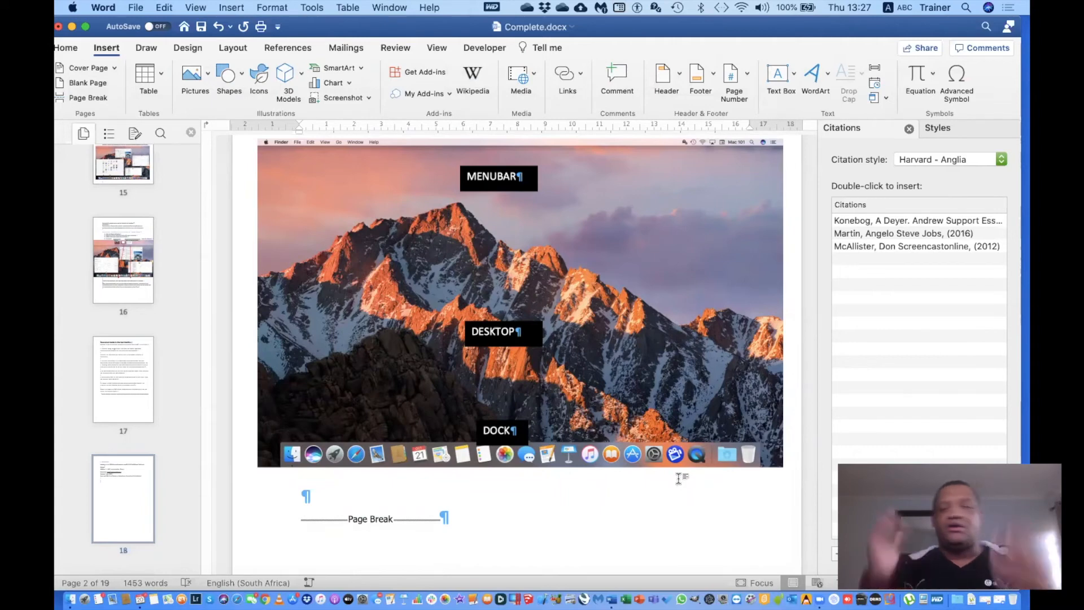
{"action": "left_click", "coordinate": [289, 50]}
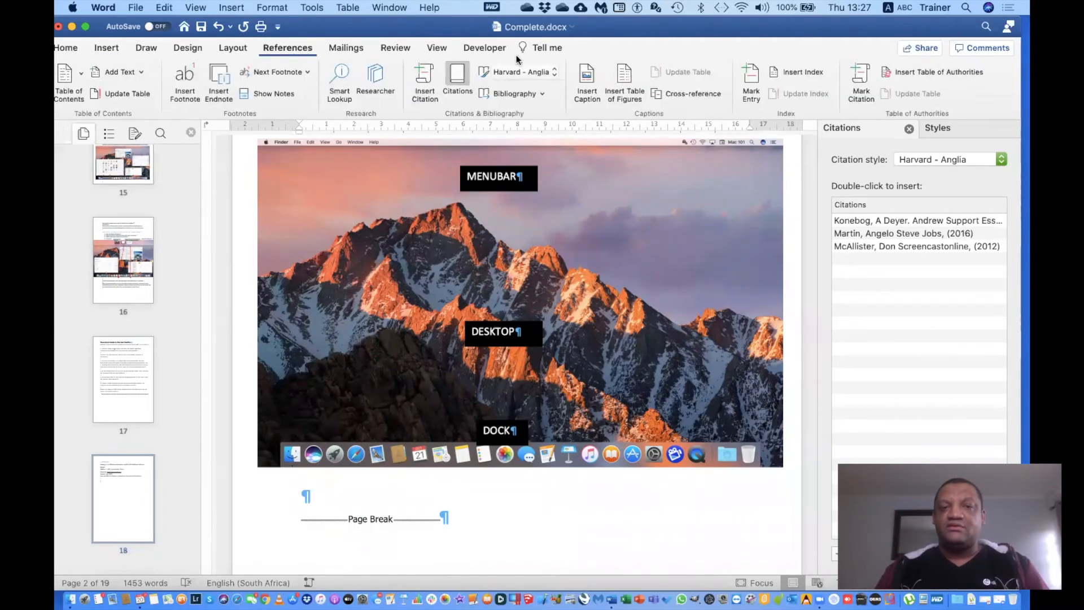
{"action": "left_click", "coordinate": [586, 73]}
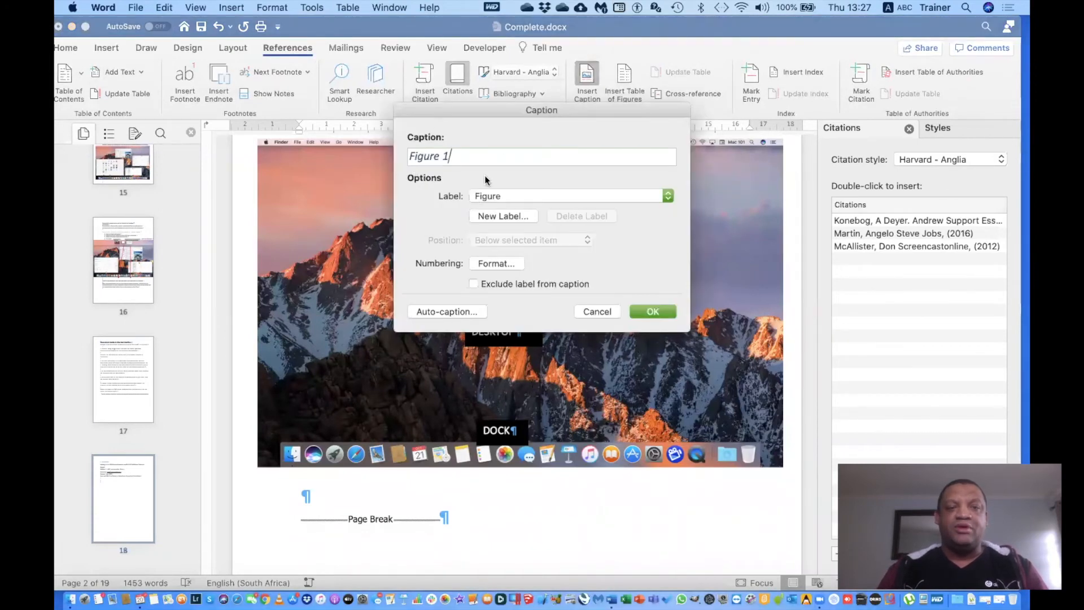
{"action": "left_click", "coordinate": [587, 314]}
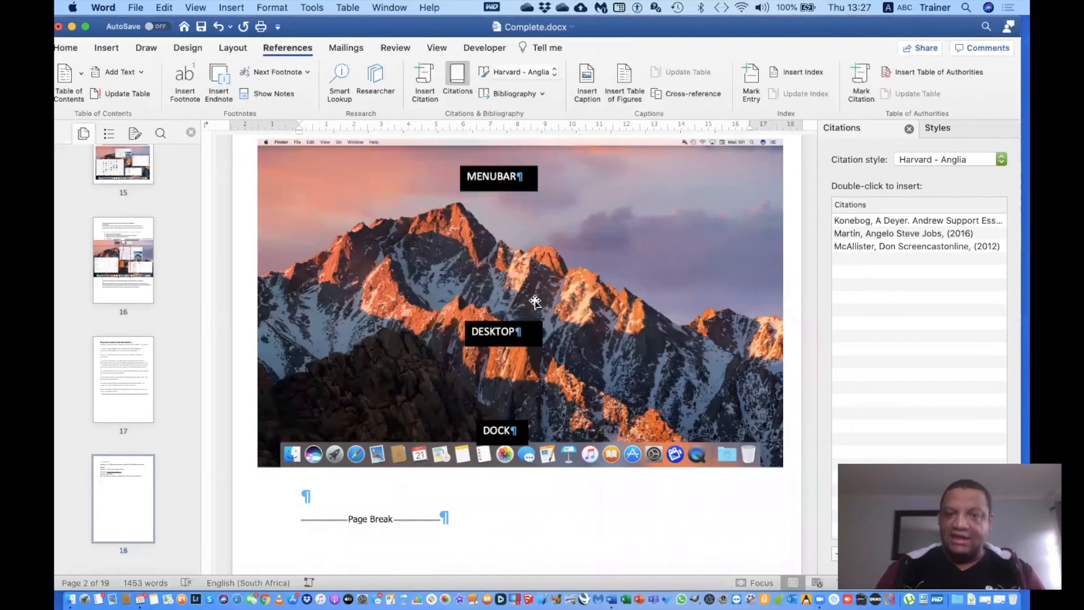
Step: Start a caption for the labelled desktop picture on page 2 and complete its text as "Figure 1 - macOS Mojave"
{"action": "left_click", "coordinate": [535, 302]}
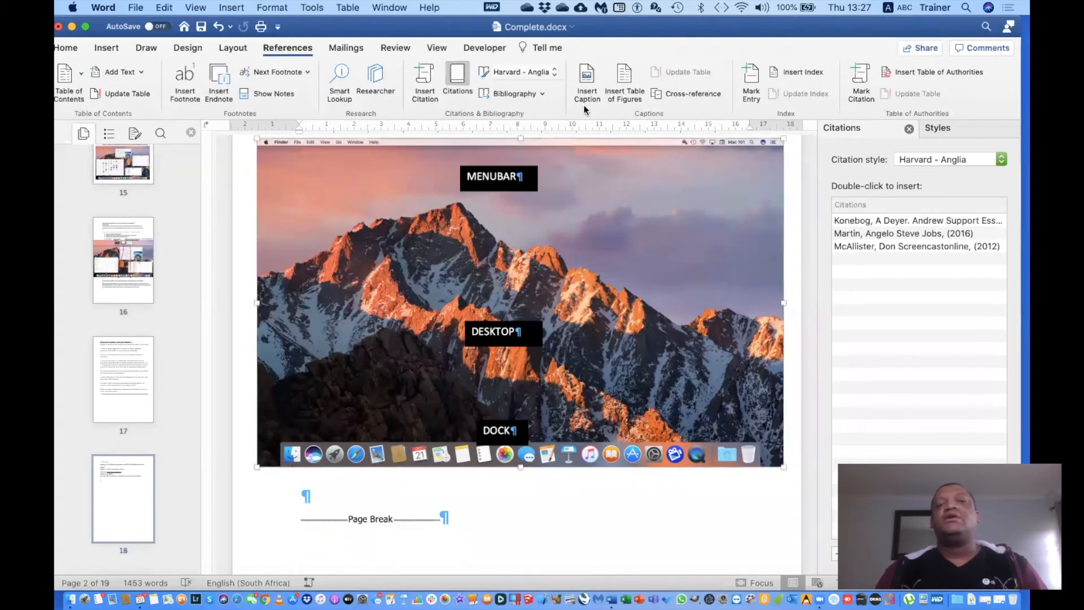
{"action": "left_click", "coordinate": [579, 76]}
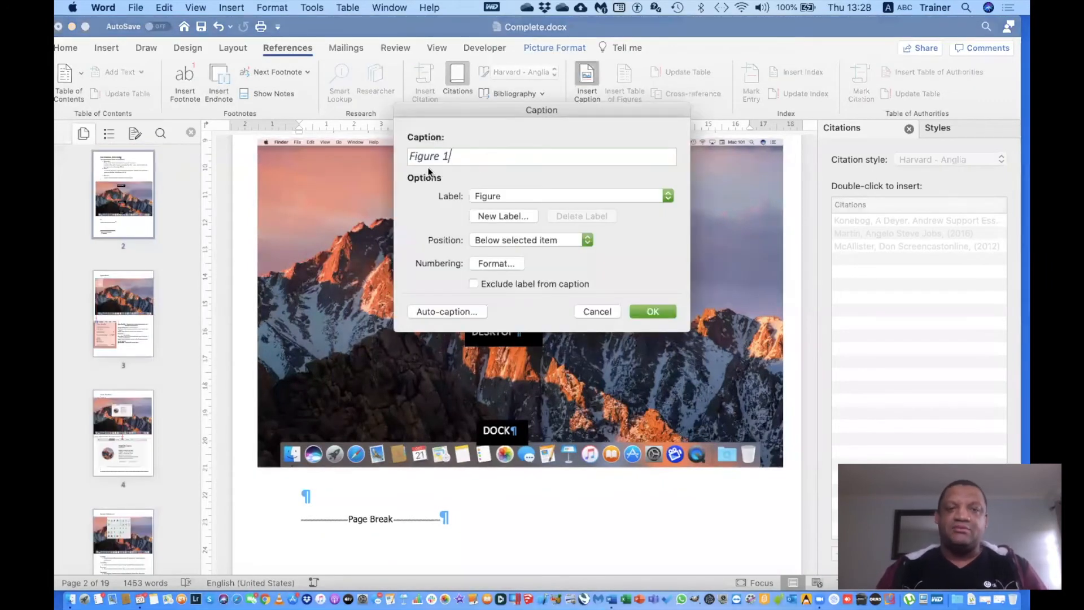
{"action": "type", "text": "- "}
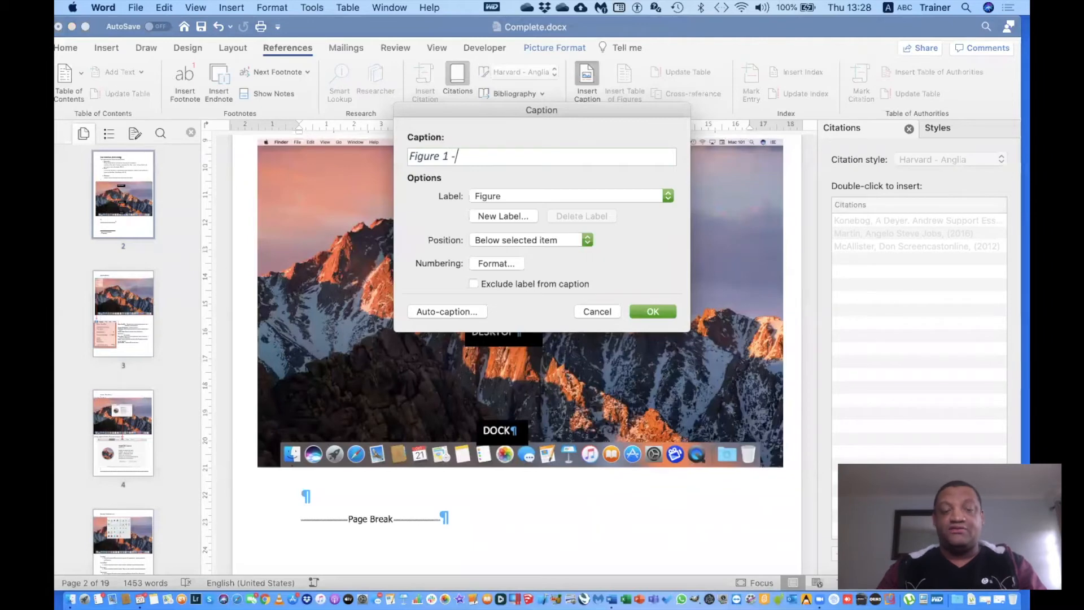
{"action": "type", "text": "MacOS"}
{"action": "key", "text": "BackSpace"}
{"action": "key", "text": "BackSpace"}
{"action": "key", "text": "BackSpace"}
{"action": "key", "text": "BackSpace"}
{"action": "key", "text": "BackSpace"}
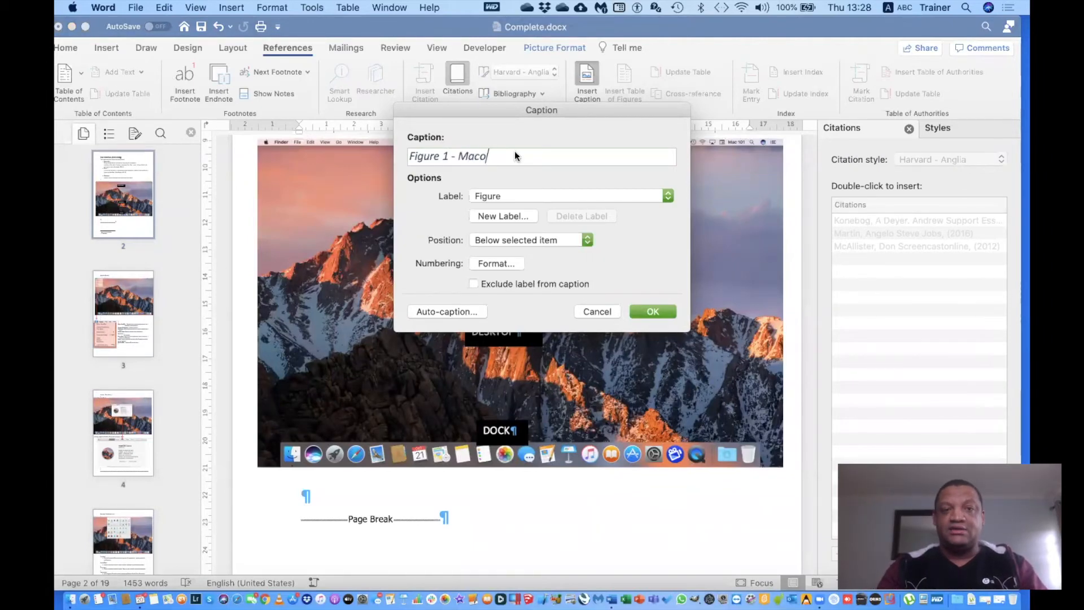
{"action": "type", "text": "mac"}
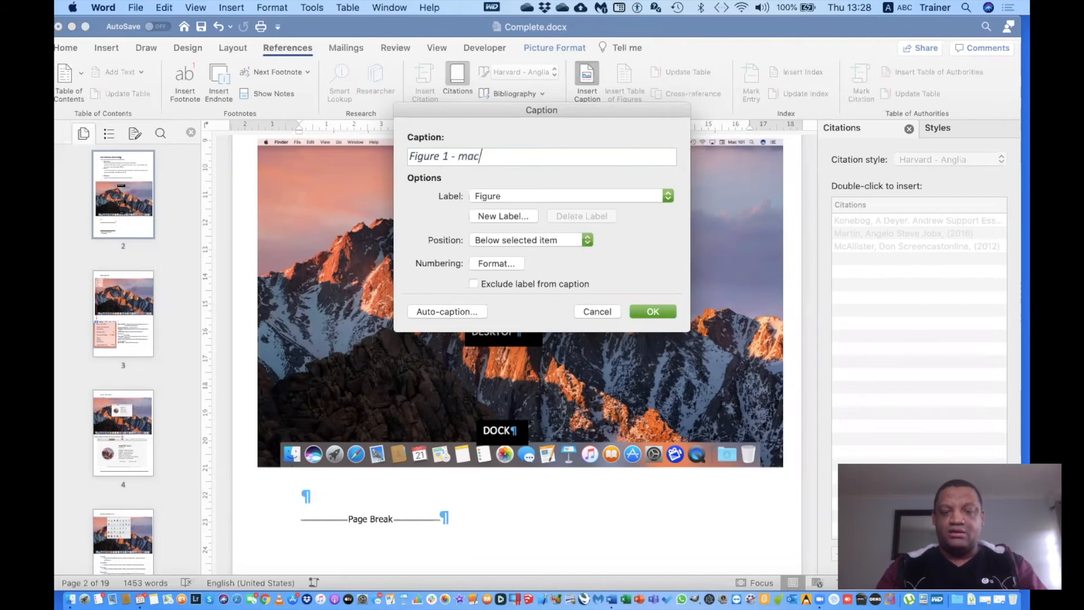
{"action": "type", "text": "OS Mojave"}
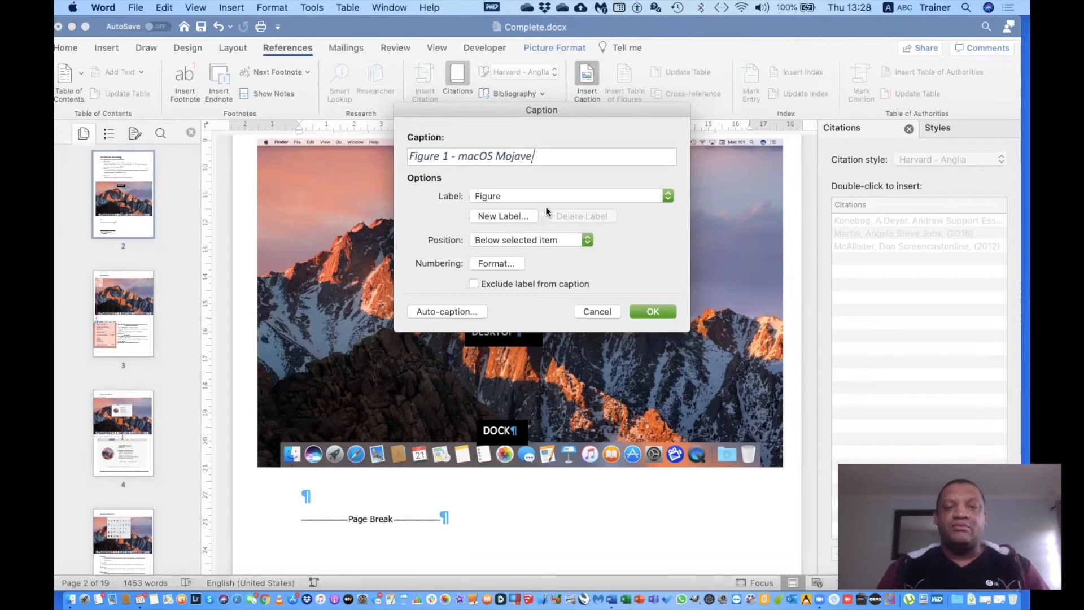
Step: Create a new caption label named Picture and use it in place of the Figure label
{"action": "left_click", "coordinate": [666, 195]}
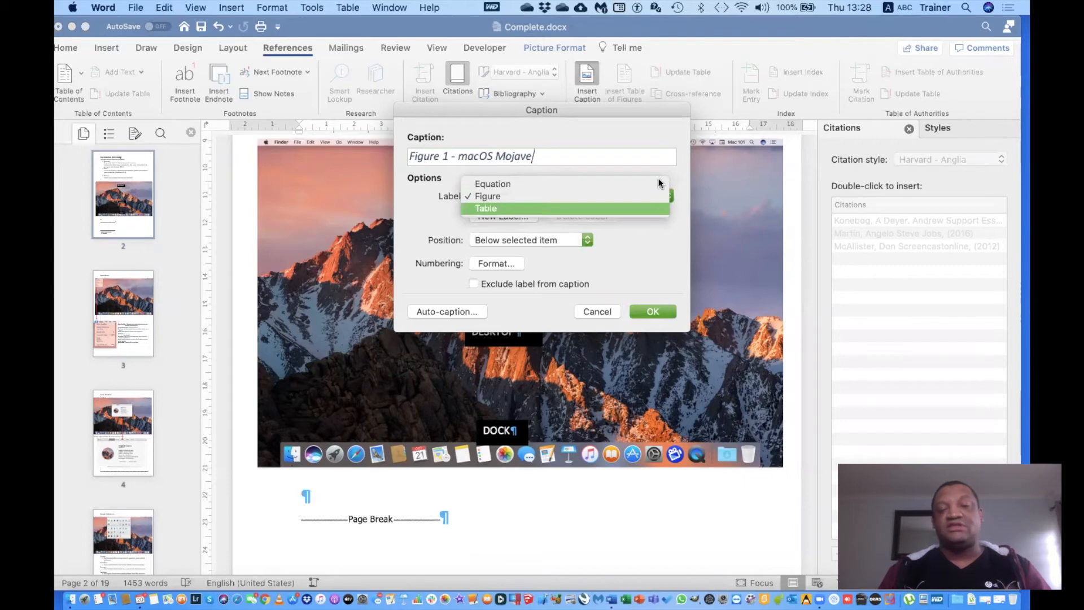
{"action": "left_click", "coordinate": [670, 260]}
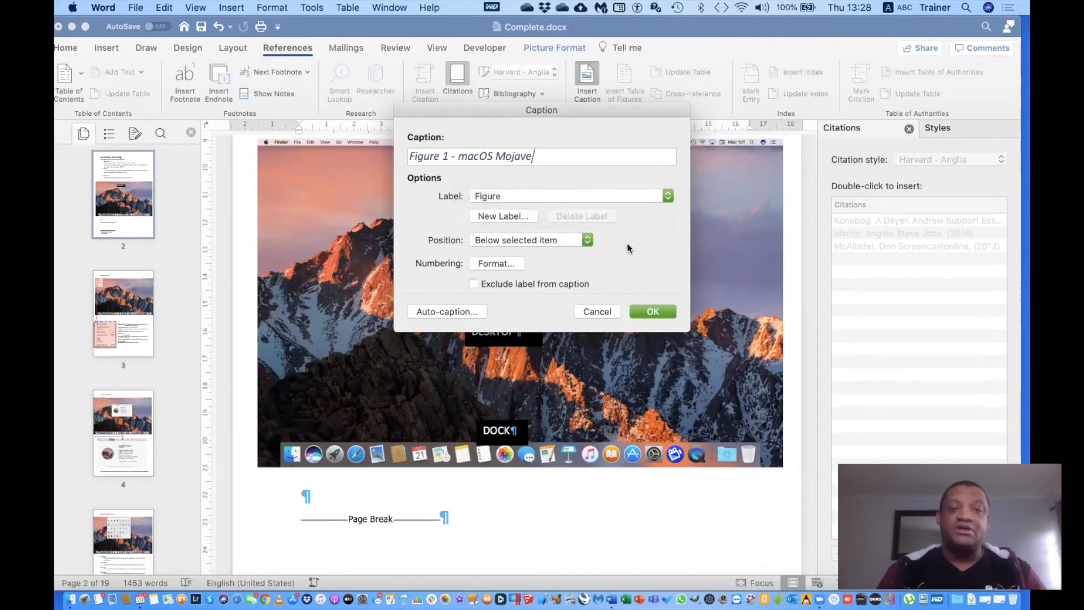
{"action": "left_click", "coordinate": [514, 215]}
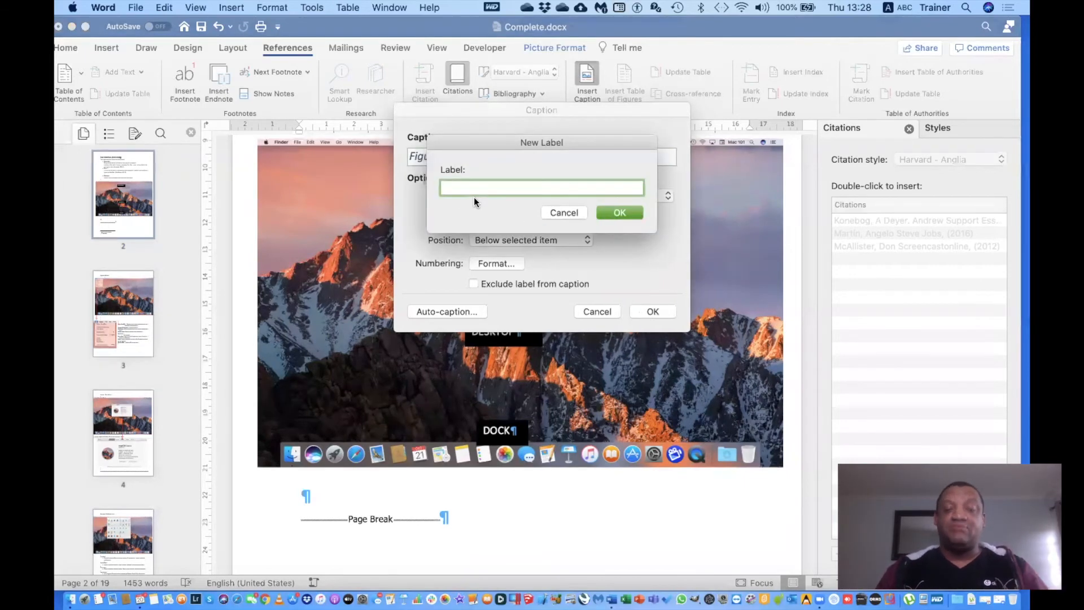
{"action": "type", "text": "Picture"}
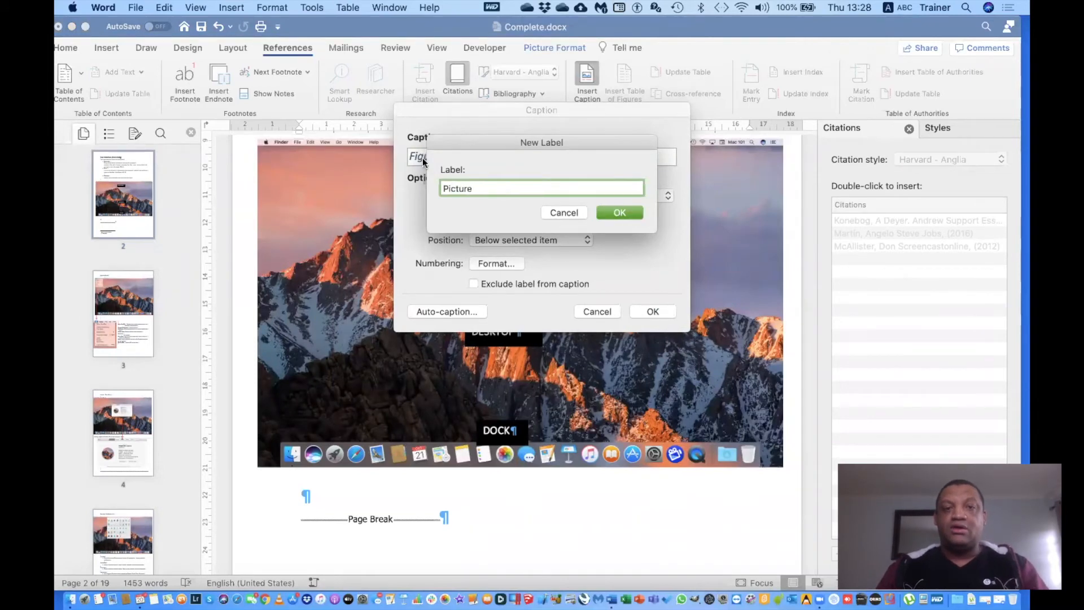
{"action": "key", "text": "Return"}
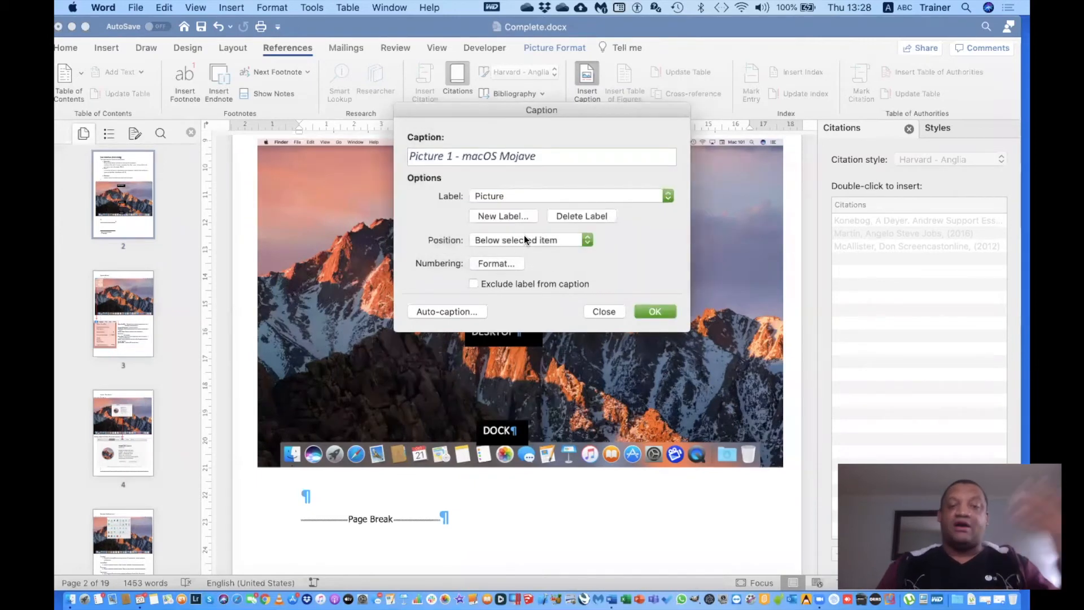
Step: Check the caption numbering options without changing them, and insert the caption below the desktop picture
{"action": "left_click", "coordinate": [498, 263]}
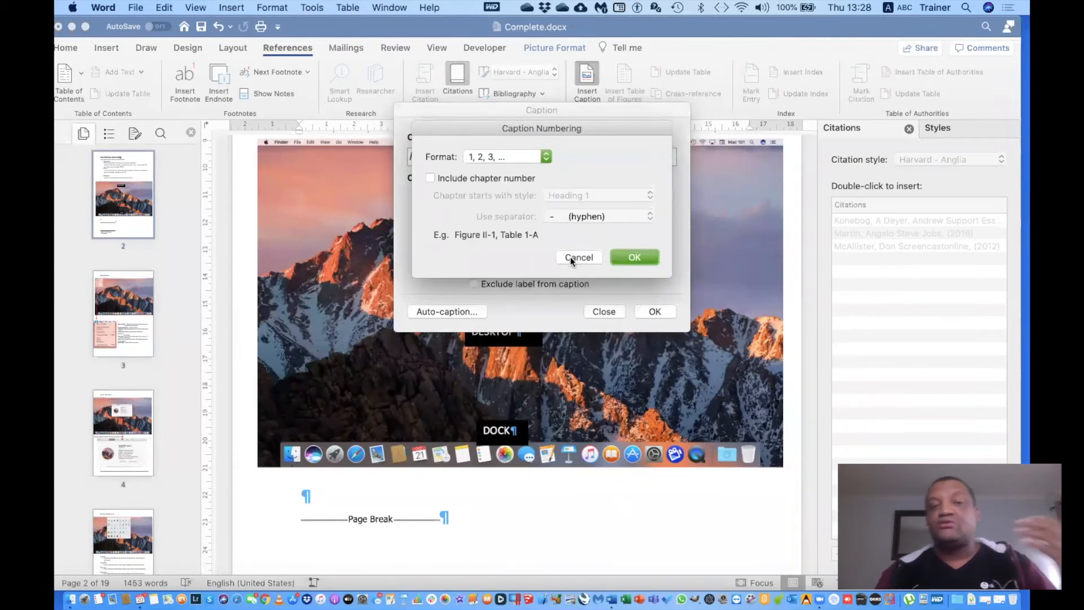
{"action": "left_click", "coordinate": [576, 257]}
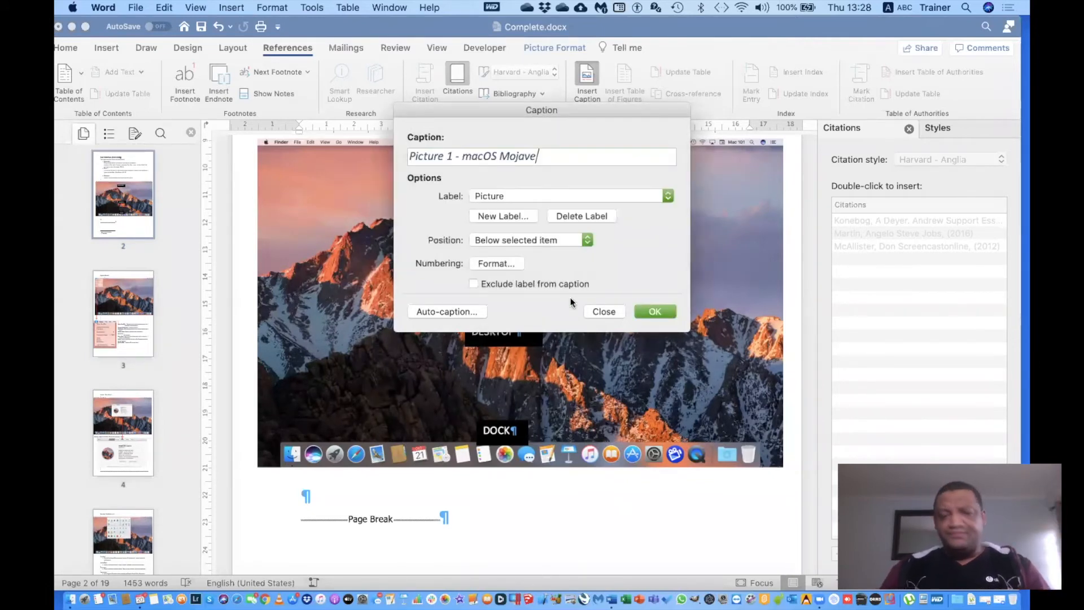
{"action": "left_click", "coordinate": [661, 311]}
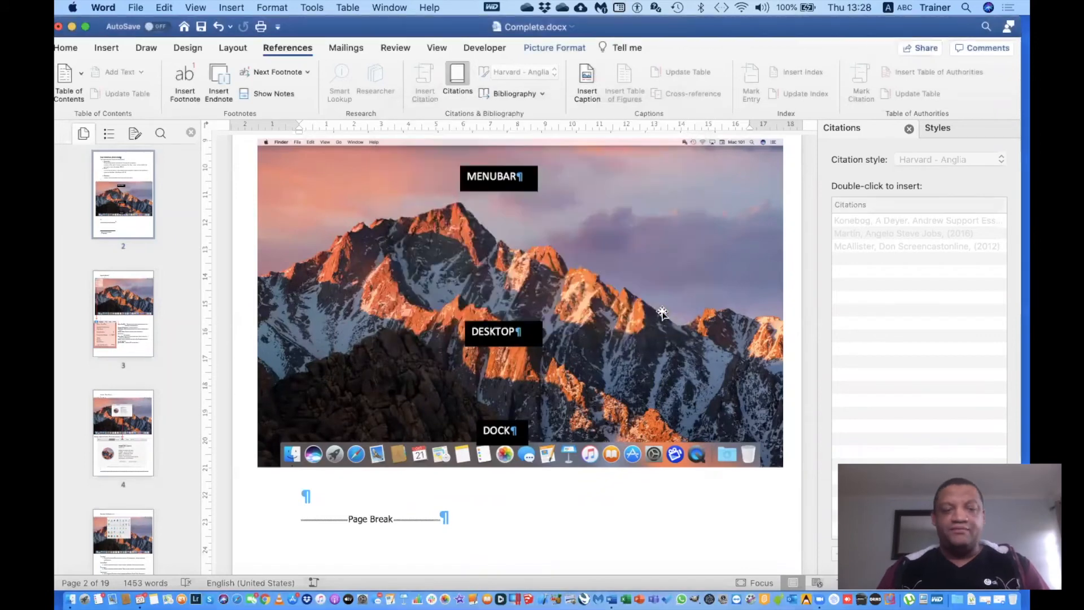
{"action": "left_click", "coordinate": [632, 481]}
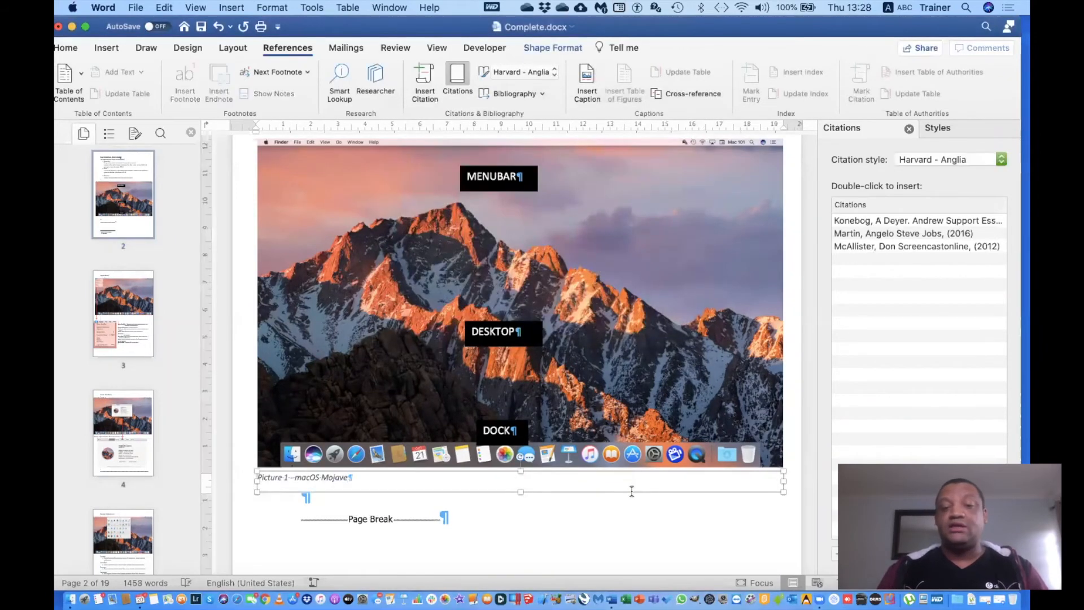
{"action": "left_click", "coordinate": [521, 496]}
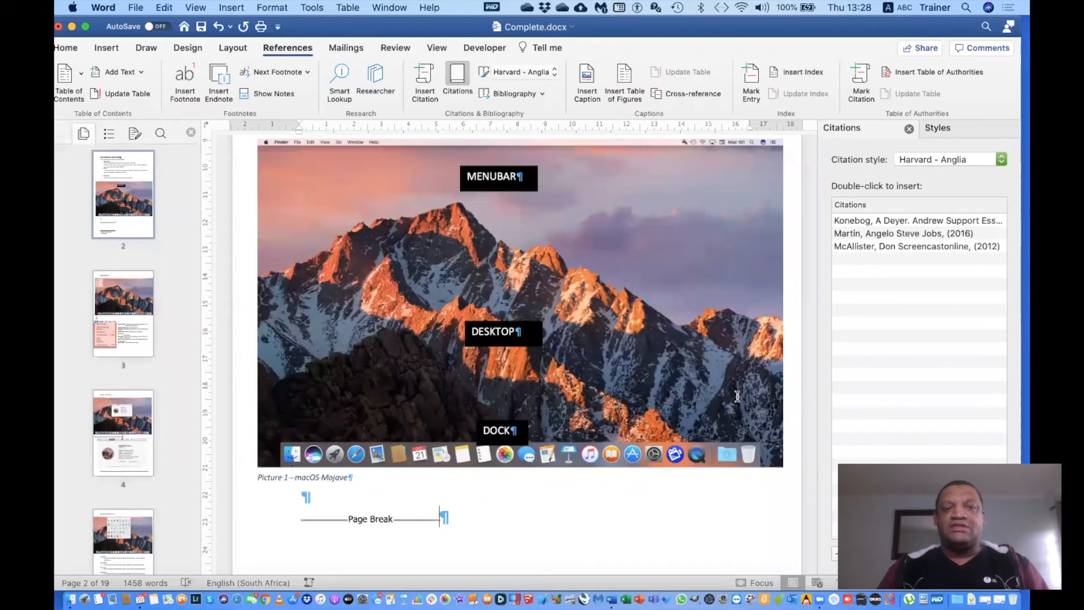
Step: Mark every occurrence of "Menu bar" in the document as an index entry, starting from the bulleted heading on page 2
{"action": "scroll", "coordinate": [737, 396], "scroll_direction": "up", "scroll_amount": 6}
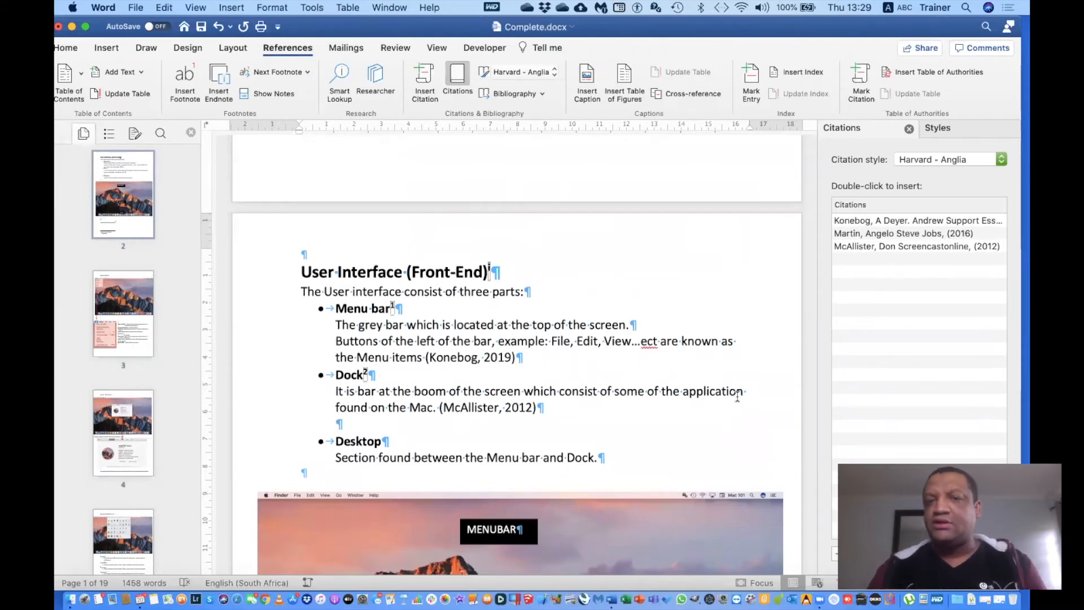
{"action": "scroll", "coordinate": [737, 397], "scroll_direction": "down", "scroll_amount": 1}
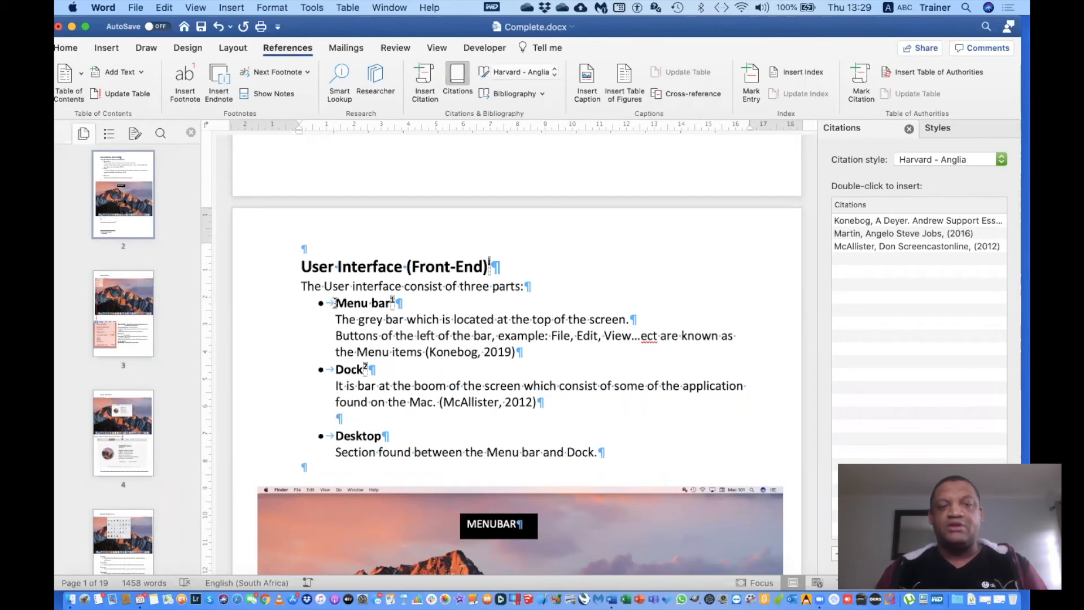
{"action": "triple_click", "coordinate": [385, 302]}
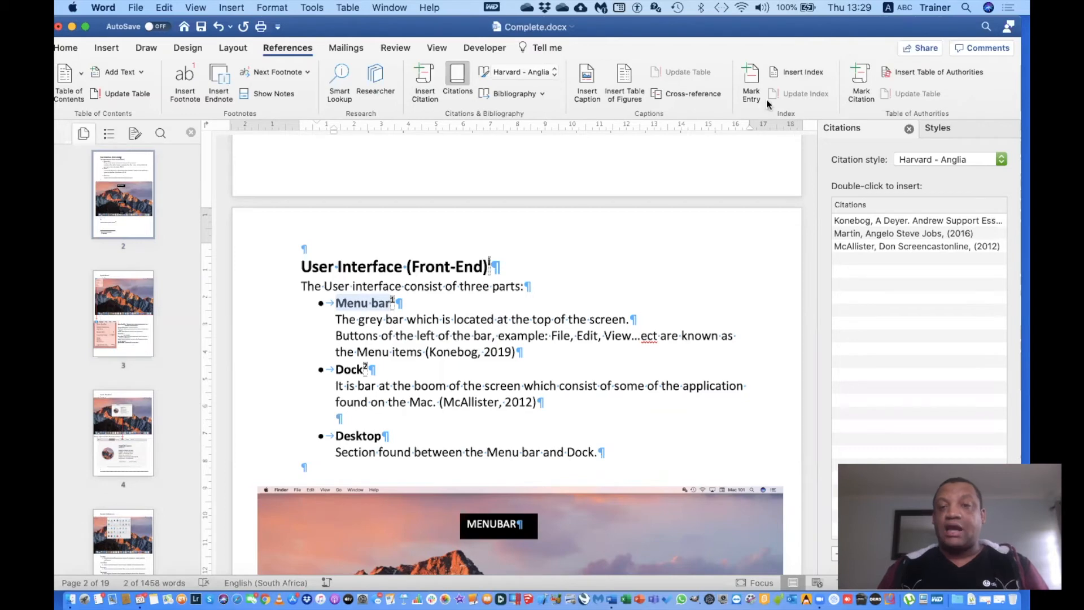
{"action": "left_click", "coordinate": [752, 83]}
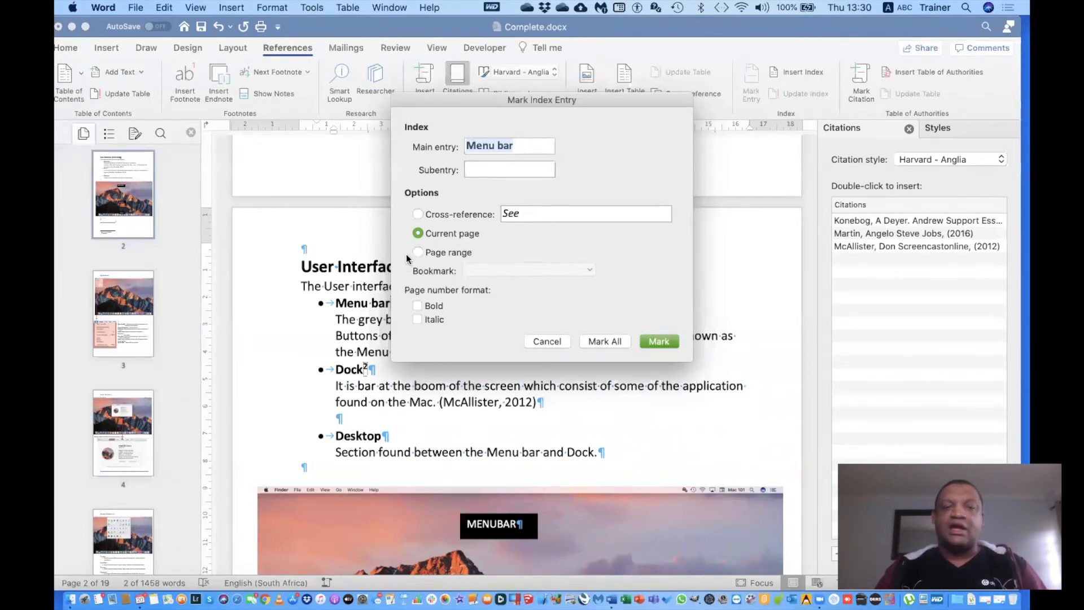
{"action": "left_click", "coordinate": [605, 341]}
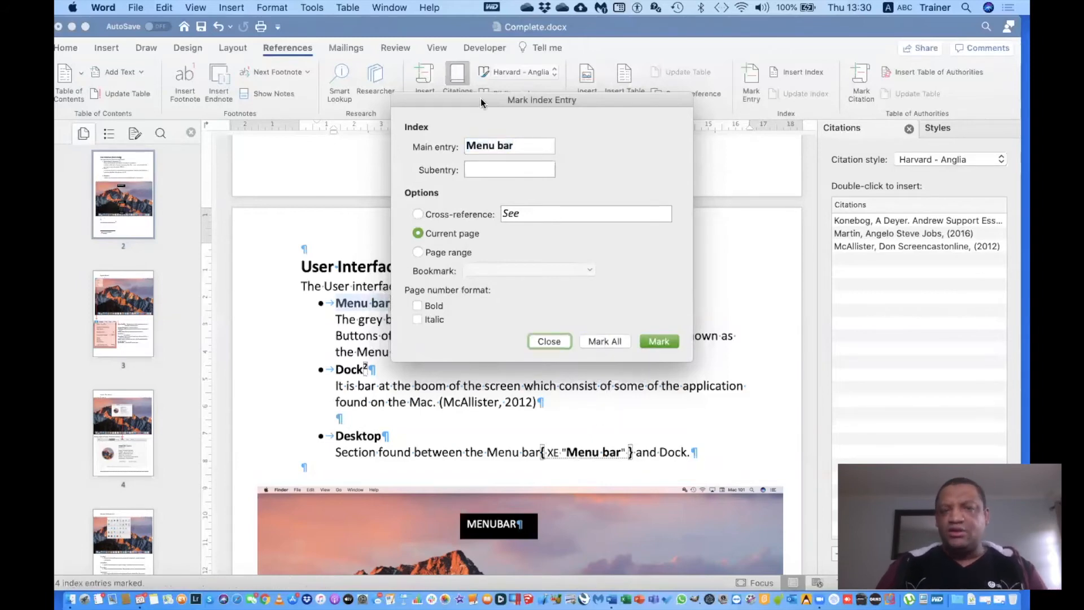
Step: Move the index entry dialog clear of the text and mark every occurrence of "Dock" as an index entry
{"action": "left_click_drag", "start_coordinate": [425, 152], "coordinate": [755, 94]}
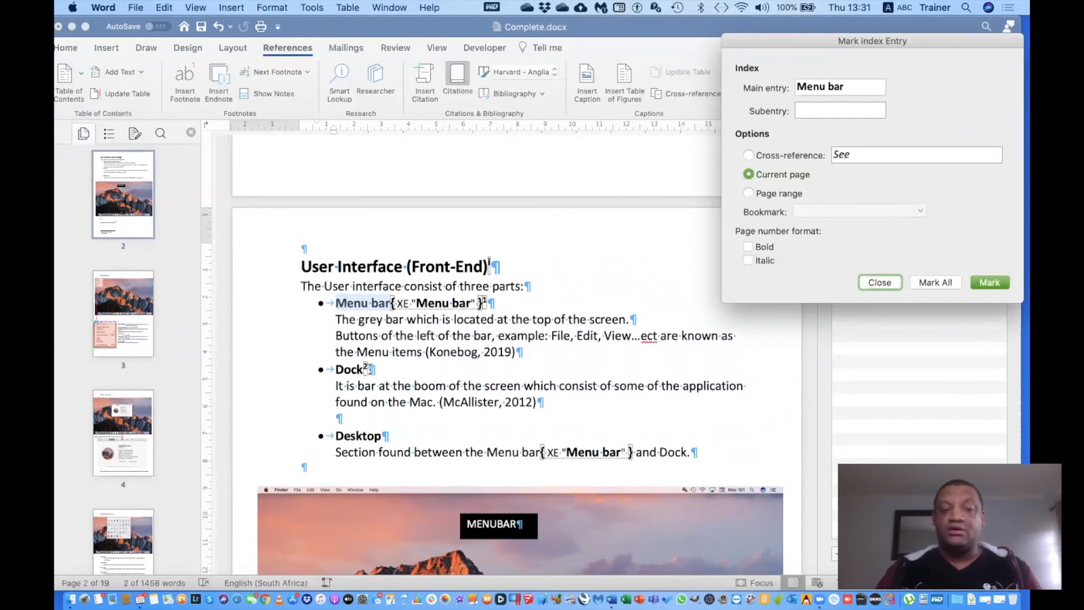
{"action": "left_click", "coordinate": [368, 370]}
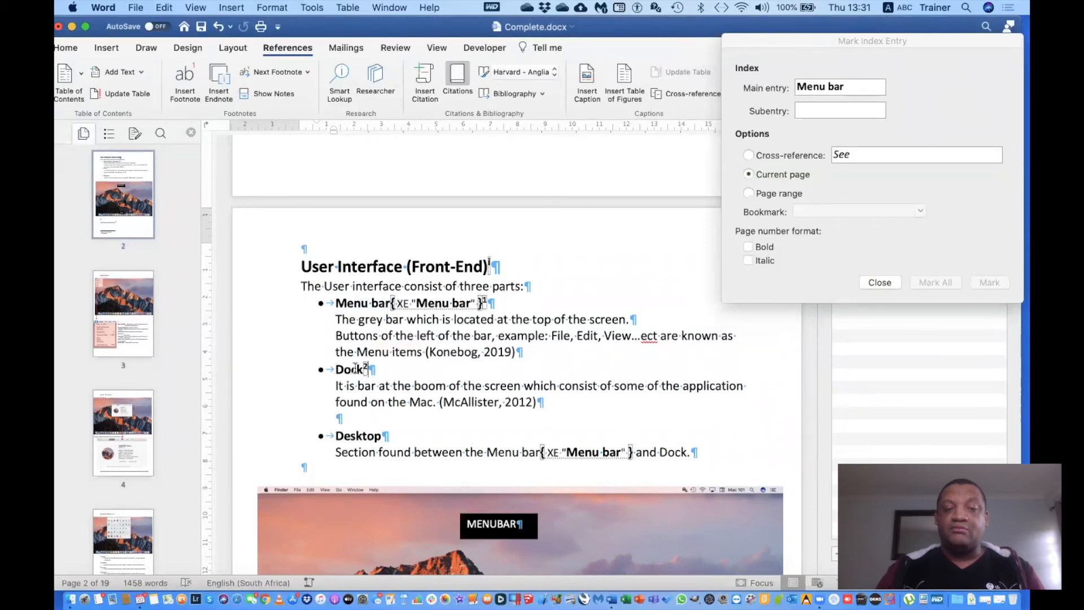
{"action": "double_click", "coordinate": [360, 371]}
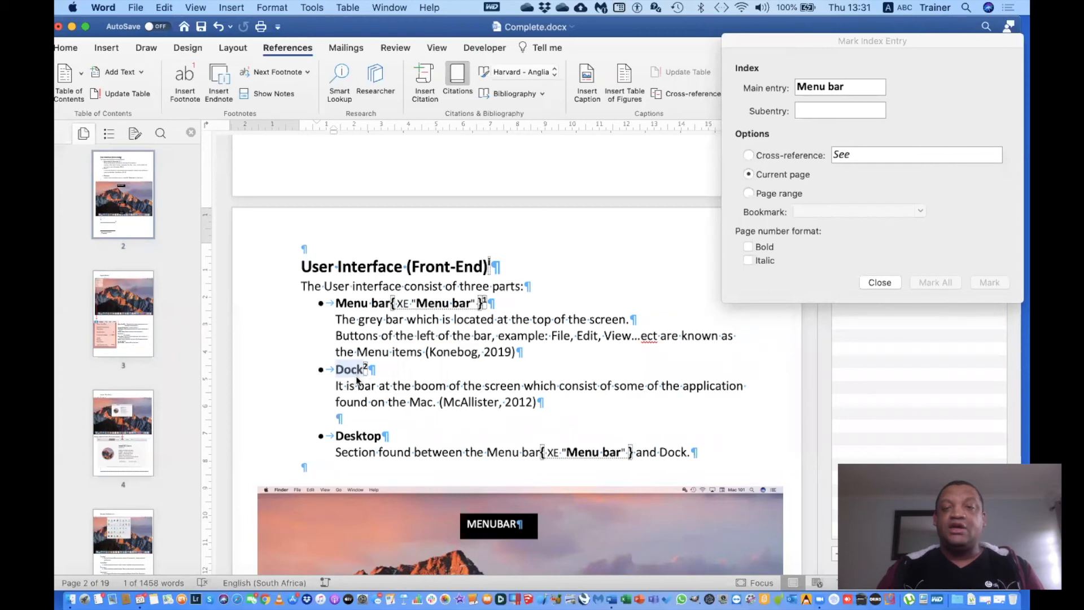
{"action": "left_click", "coordinate": [933, 113]}
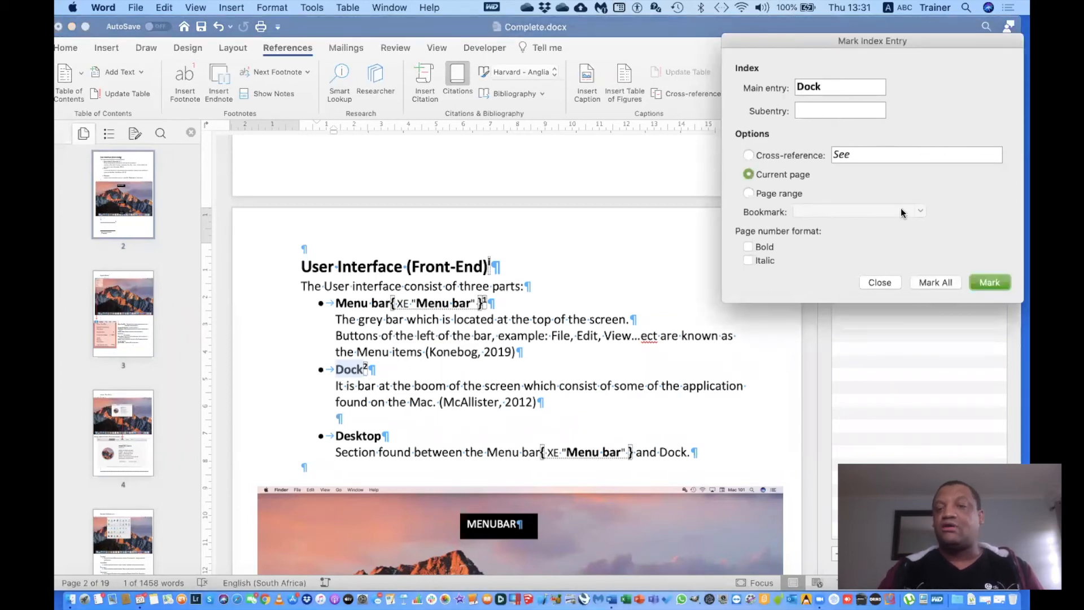
{"action": "left_click", "coordinate": [933, 281]}
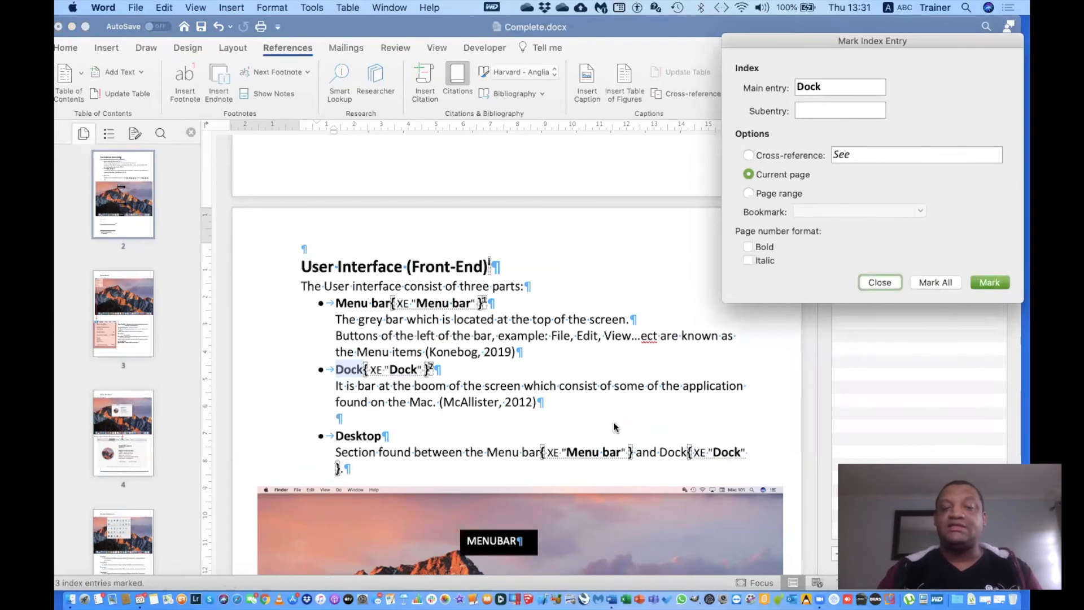
Step: Select "About this Mac" in the Apple Menu item descriptions on page 3 and load it into the index entry dialog
{"action": "scroll", "coordinate": [614, 426], "scroll_direction": "down", "scroll_amount": 12}
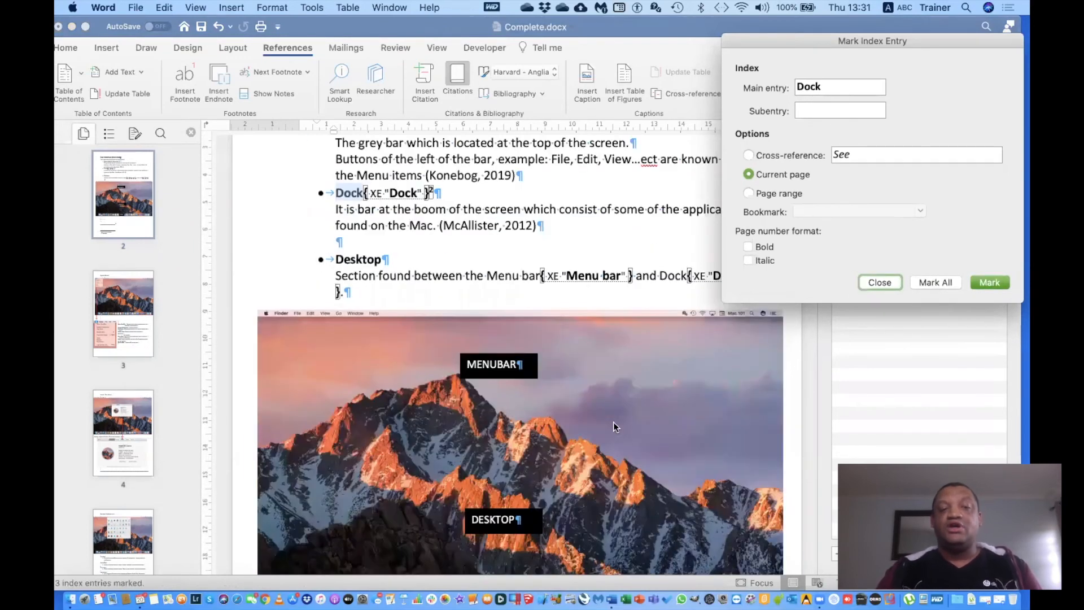
{"action": "scroll", "coordinate": [614, 423], "scroll_direction": "up", "scroll_amount": 5}
{"action": "scroll", "coordinate": [614, 423], "scroll_direction": "down", "scroll_amount": 8}
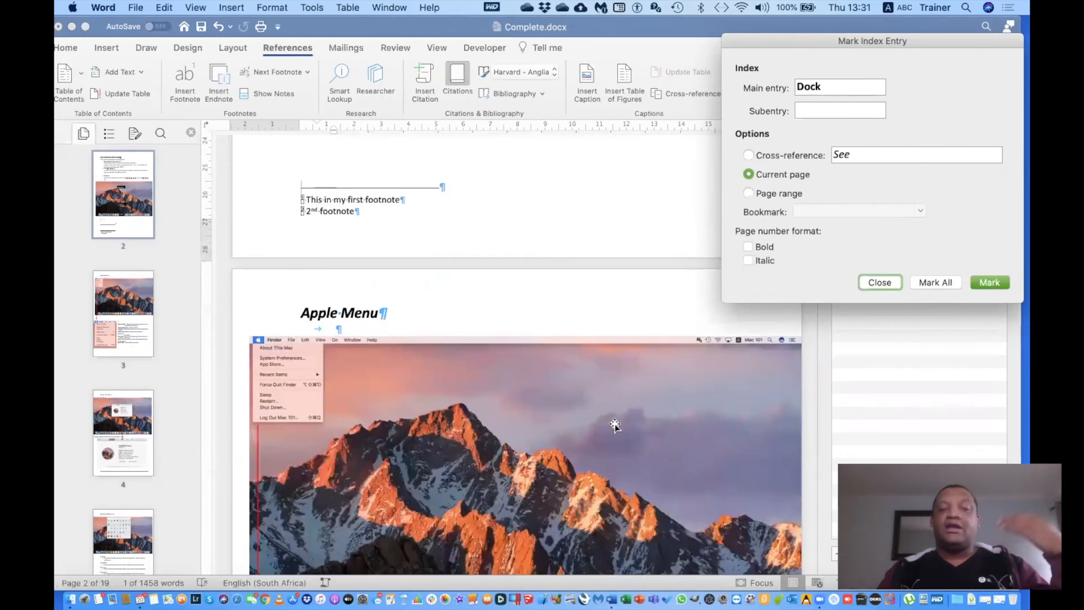
{"action": "scroll", "coordinate": [614, 425], "scroll_direction": "down", "scroll_amount": 3}
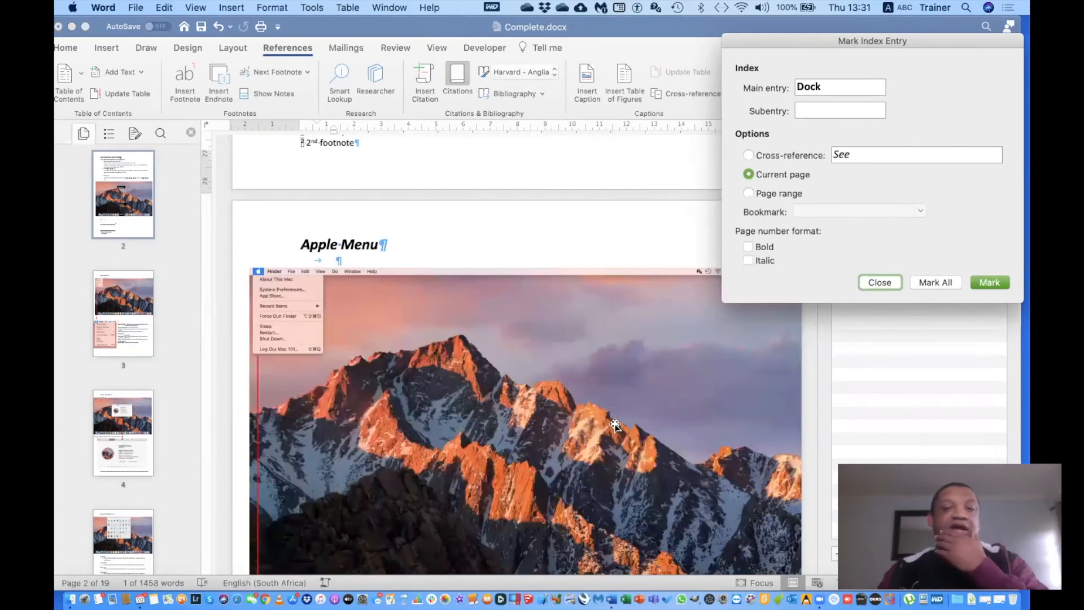
{"action": "scroll", "coordinate": [615, 424], "scroll_direction": "down", "scroll_amount": 7}
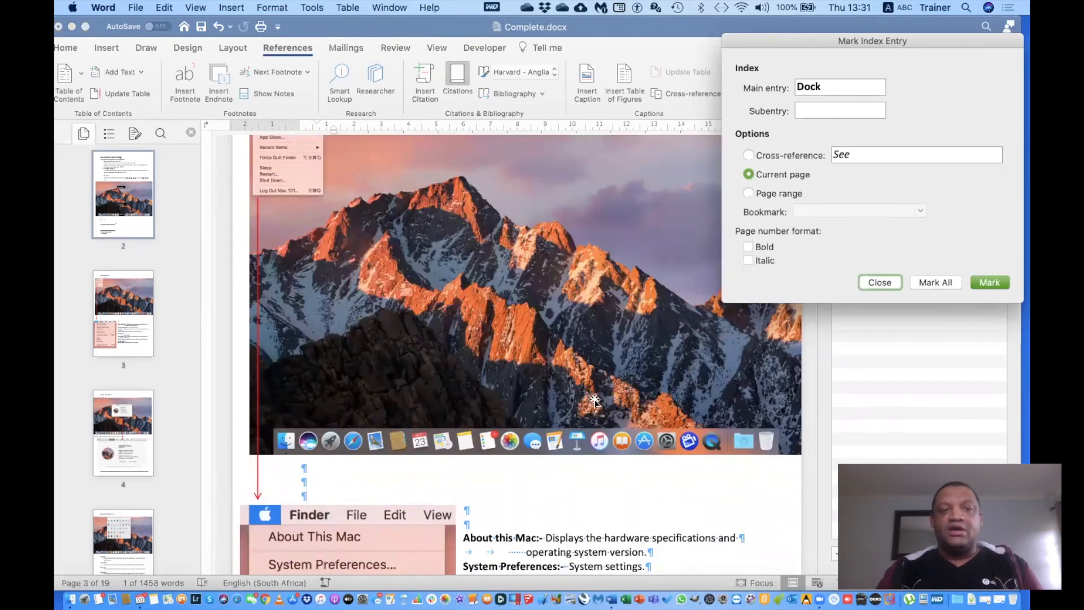
{"action": "scroll", "coordinate": [614, 422], "scroll_direction": "up", "scroll_amount": 9}
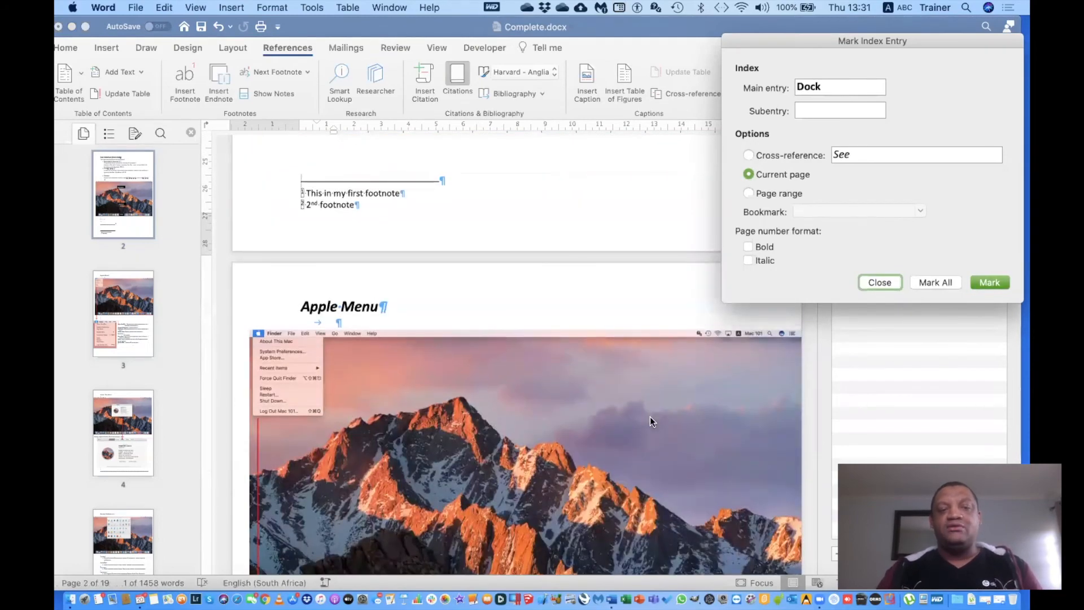
{"action": "scroll", "coordinate": [649, 421], "scroll_direction": "down", "scroll_amount": 10}
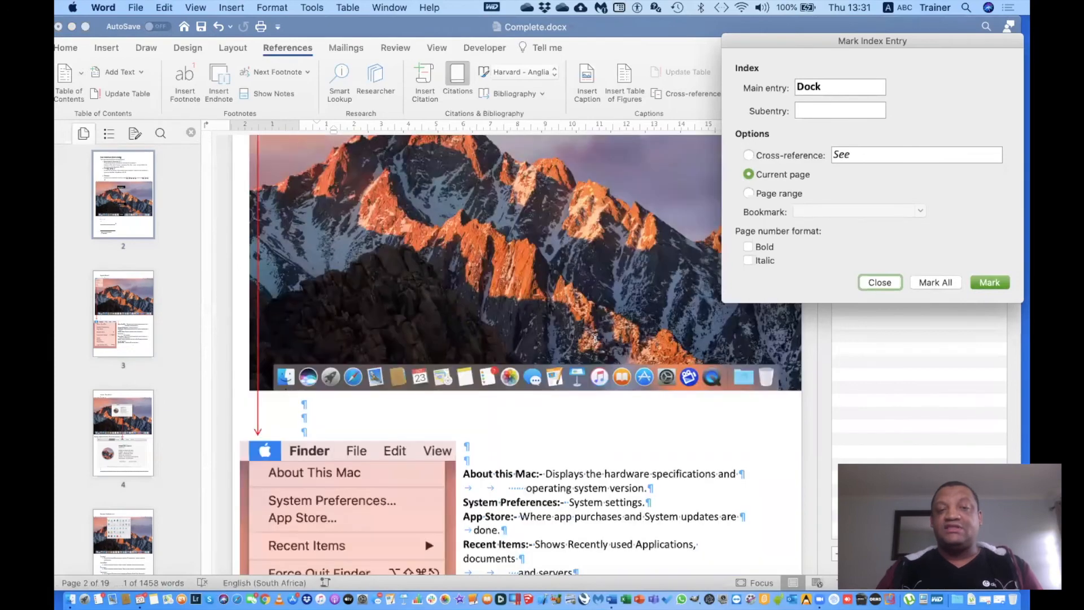
{"action": "scroll", "coordinate": [746, 401], "scroll_direction": "down", "scroll_amount": 10}
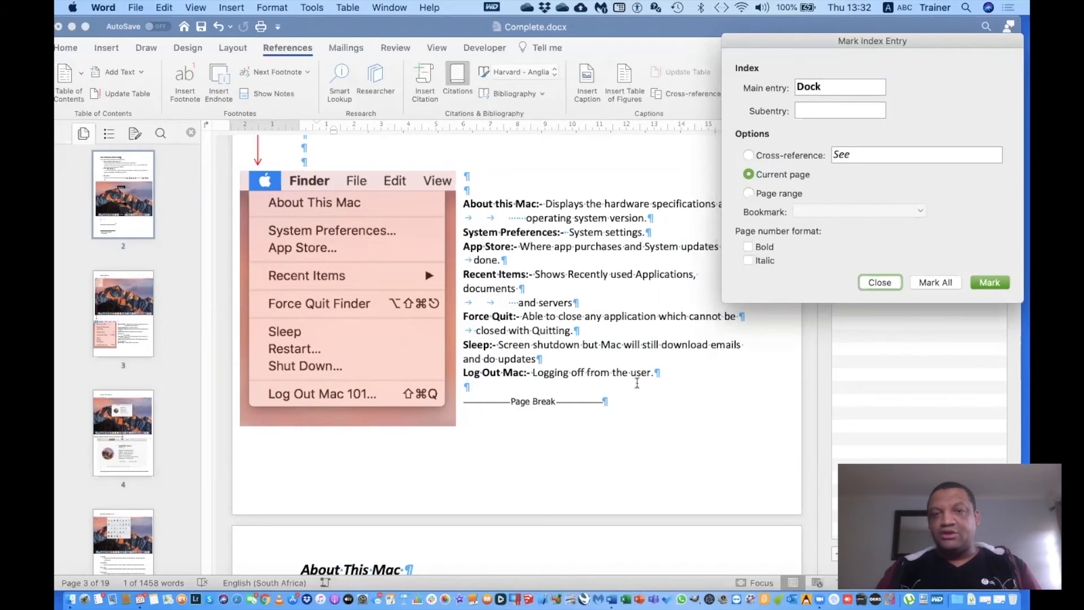
{"action": "left_click", "coordinate": [464, 204]}
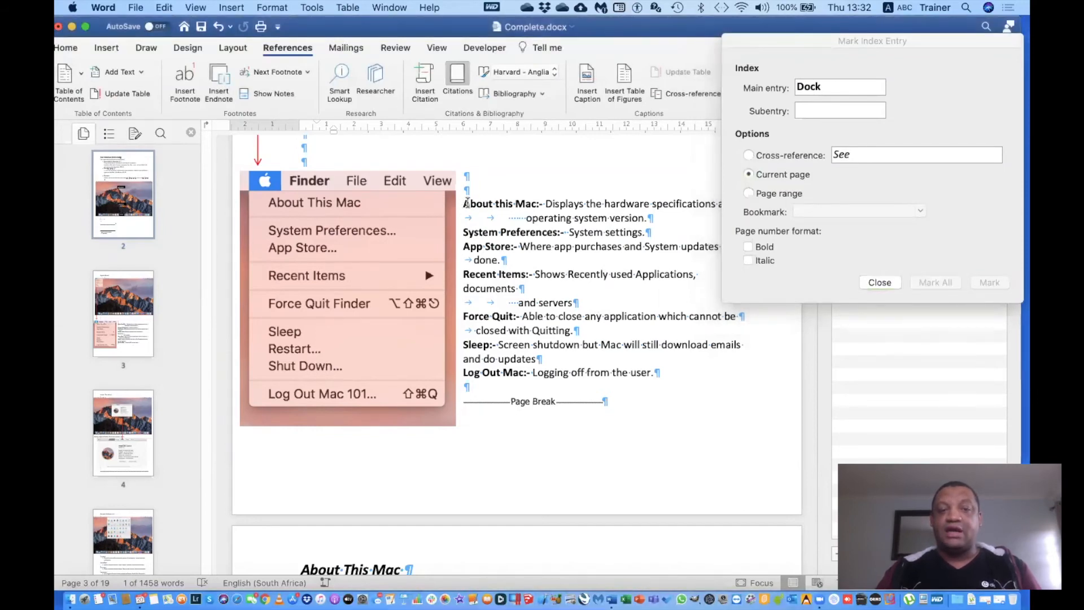
{"action": "left_click_drag", "start_coordinate": [464, 203], "coordinate": [536, 204]}
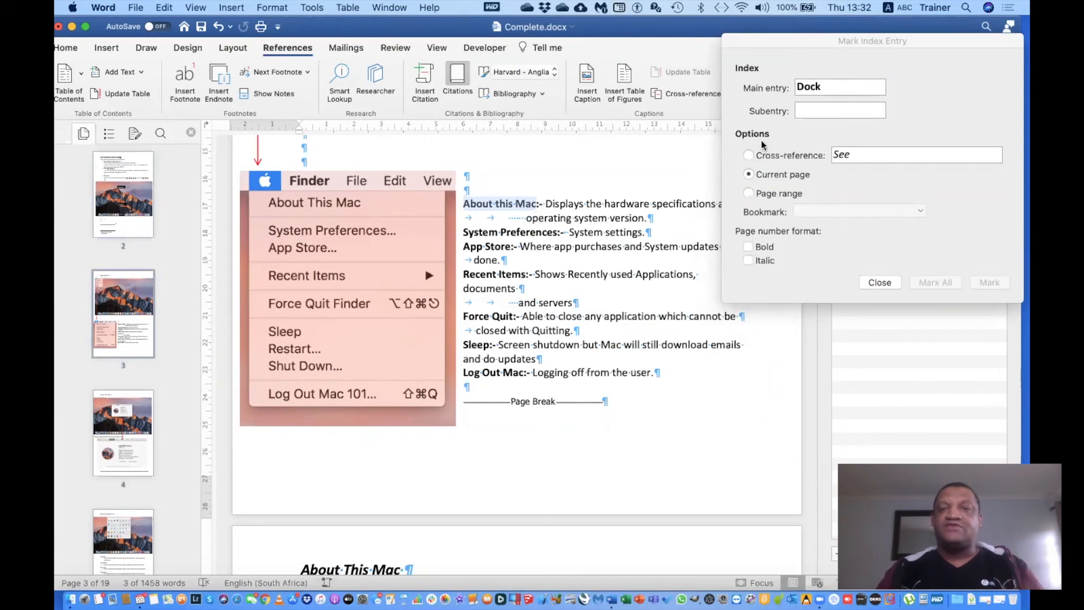
{"action": "left_click", "coordinate": [924, 130]}
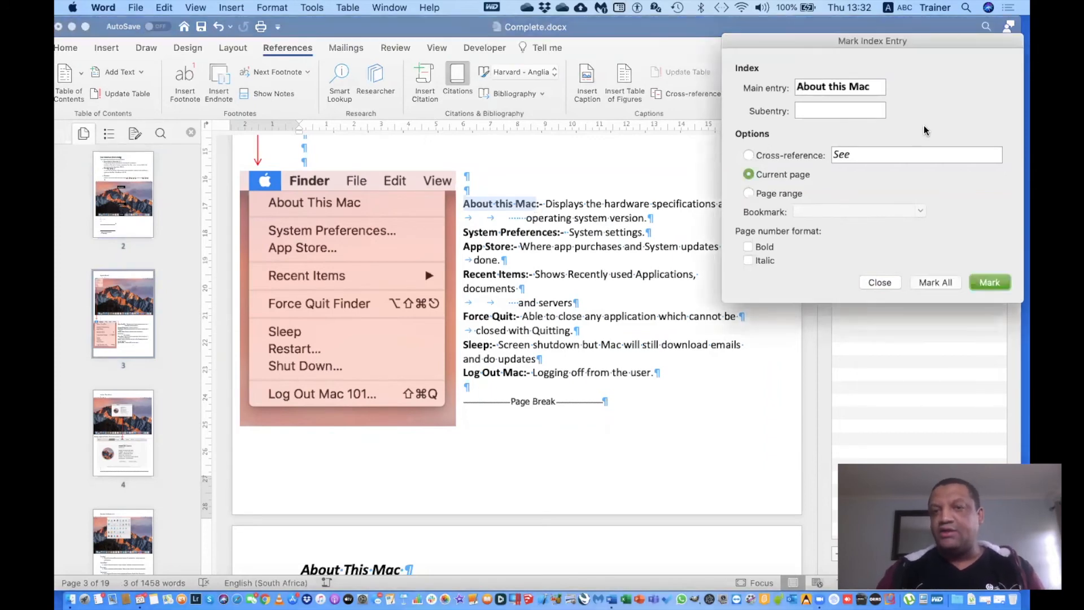
Step: Mark the selected text as an index entry with main entry "Apple Menu" and subentry "About this Mac"
{"action": "left_click", "coordinate": [873, 87]}
{"action": "triple_click", "coordinate": [798, 85]}
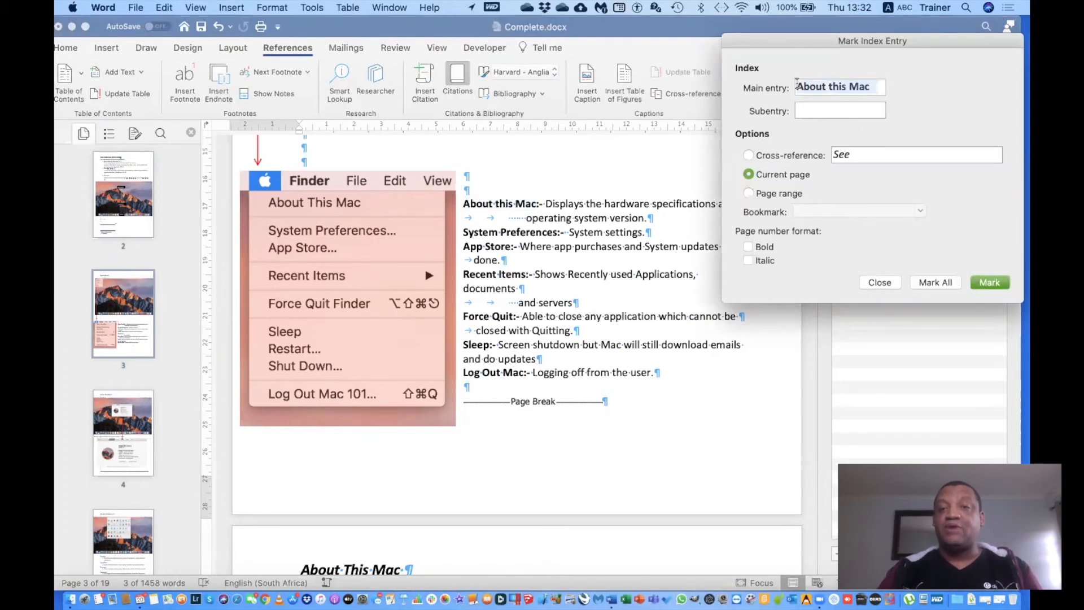
{"action": "key", "text": "BackSpace"}
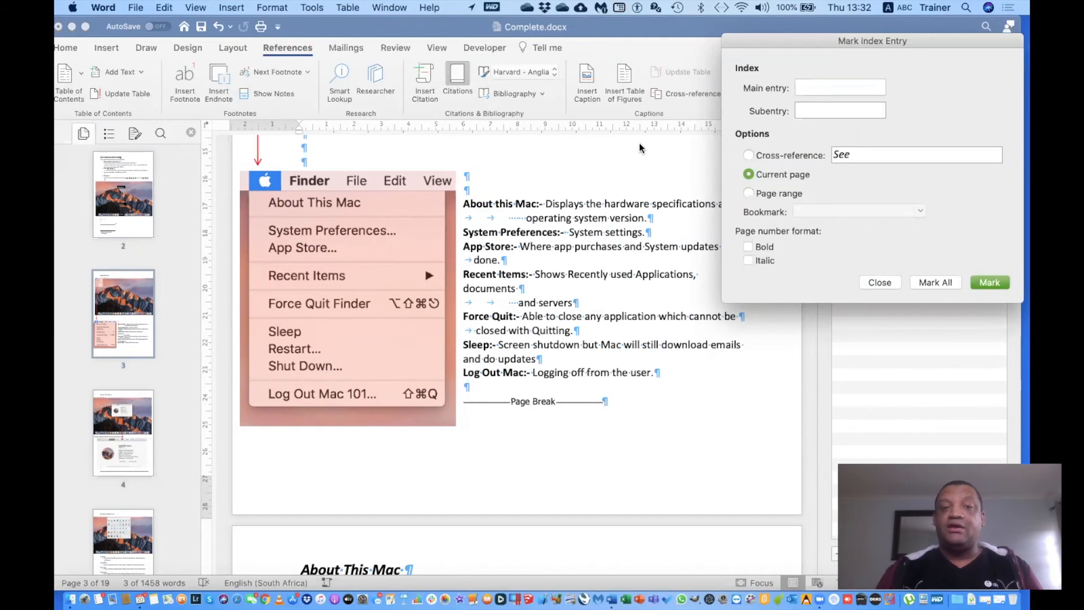
{"action": "scroll", "coordinate": [639, 146], "scroll_direction": "up", "scroll_amount": 5}
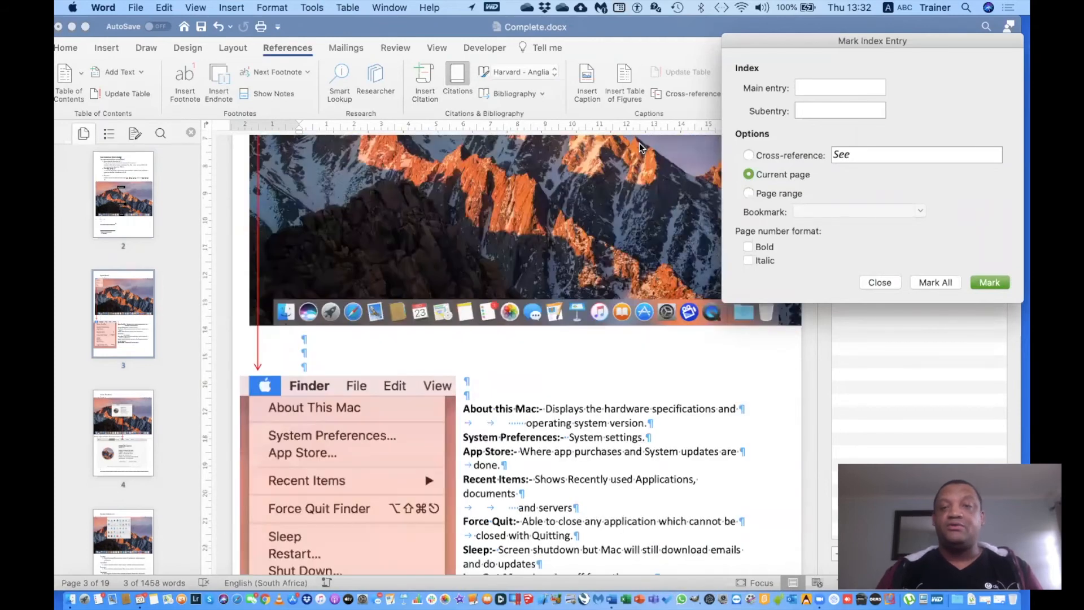
{"action": "left_click", "coordinate": [830, 86]}
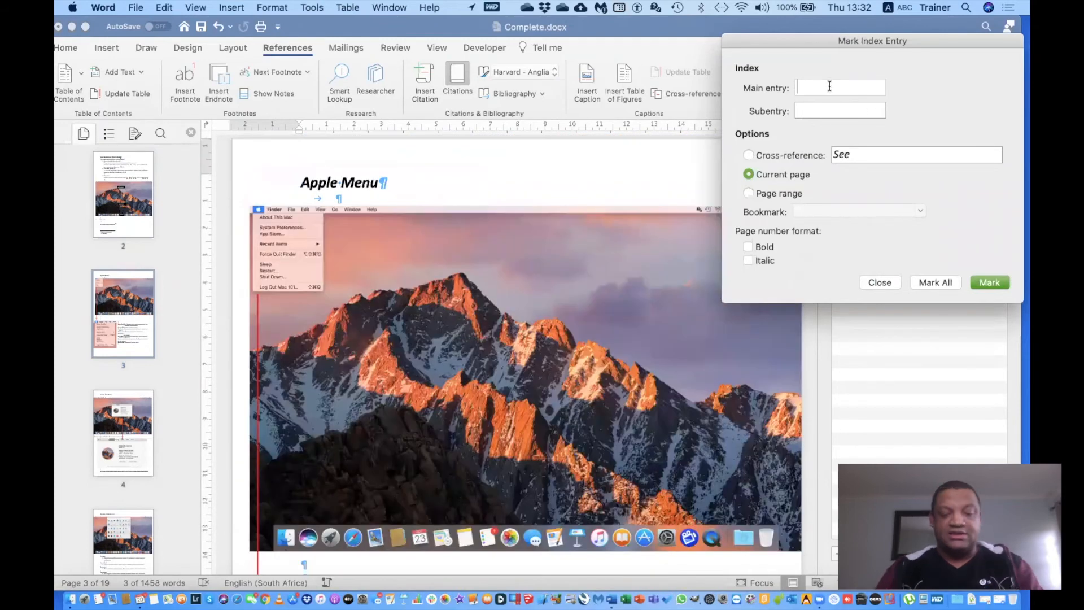
{"action": "scroll", "coordinate": [517, 354], "scroll_direction": "down", "scroll_amount": 5}
{"action": "type", "text": "Apple Menu"}
{"action": "left_click", "coordinate": [831, 113]}
{"action": "type", "text": "About this Mac"}
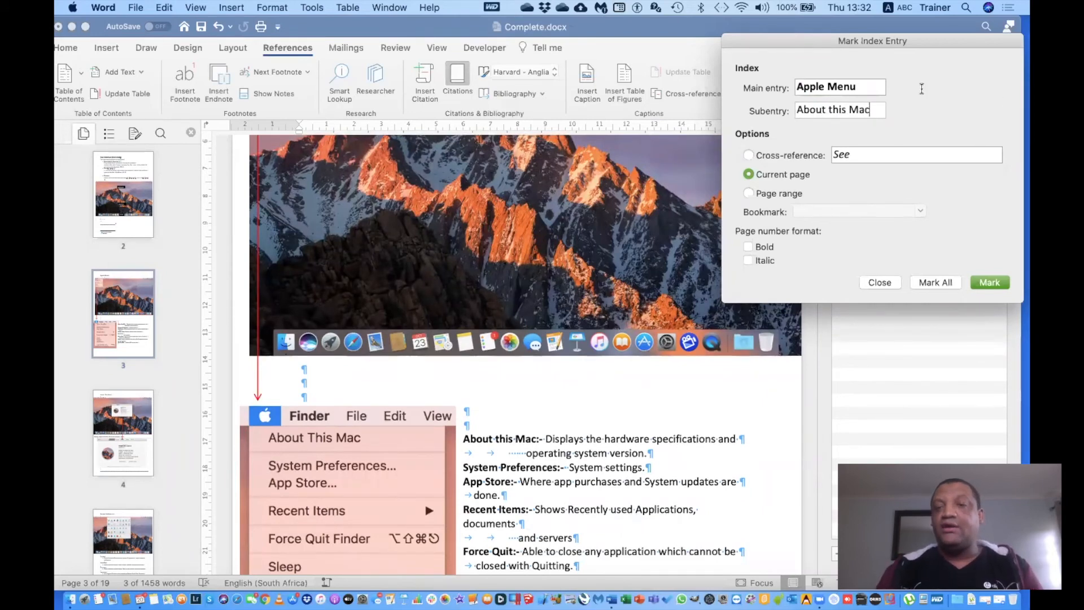
{"action": "left_click_drag", "start_coordinate": [866, 86], "coordinate": [793, 81]}
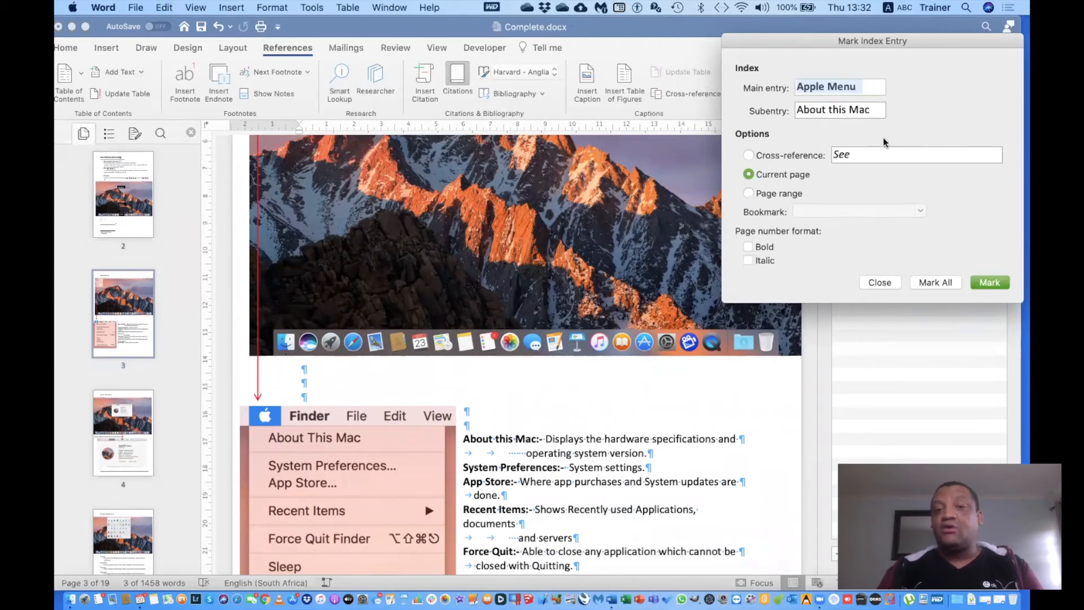
{"action": "left_click", "coordinate": [985, 288]}
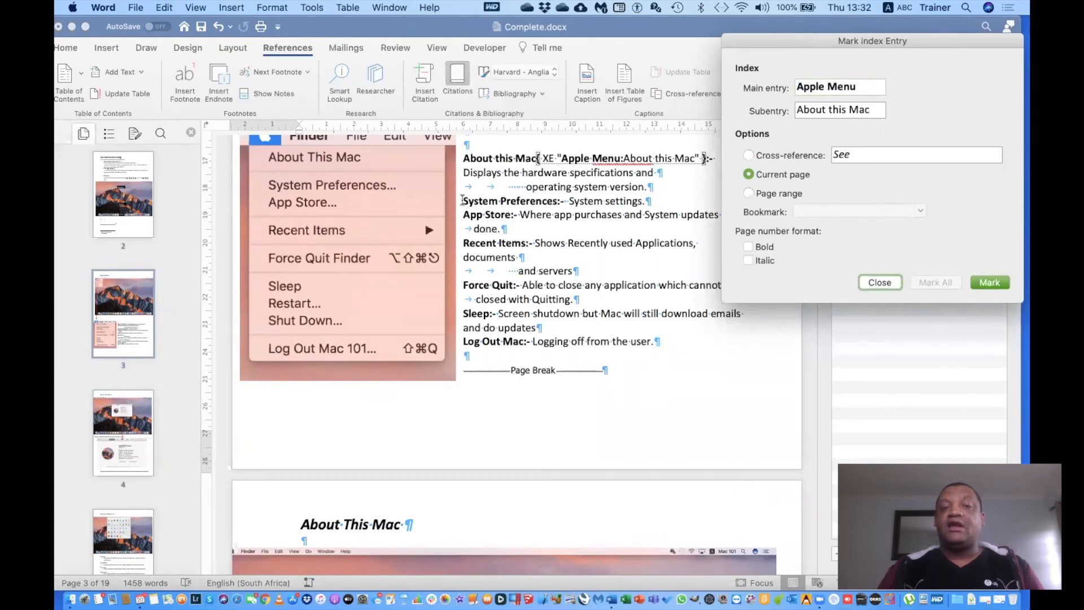
Step: Load "System Preferences" from the Apple Menu item descriptions on page 3 into the index entry dialog and set the main entry to "Apple Menu"
{"action": "left_click_drag", "start_coordinate": [464, 200], "coordinate": [557, 198]}
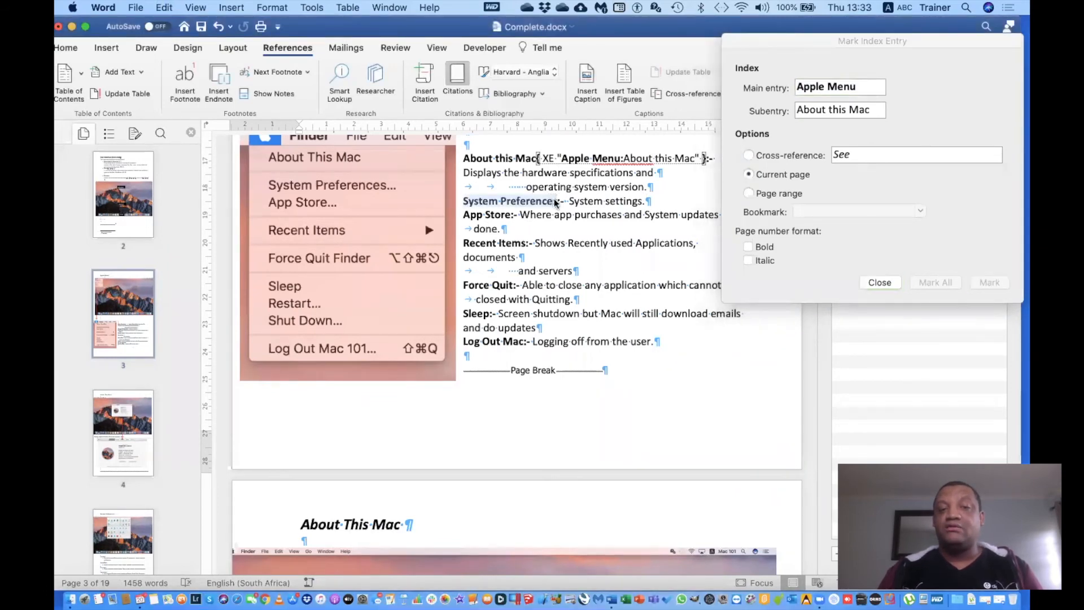
{"action": "left_click", "coordinate": [863, 87]}
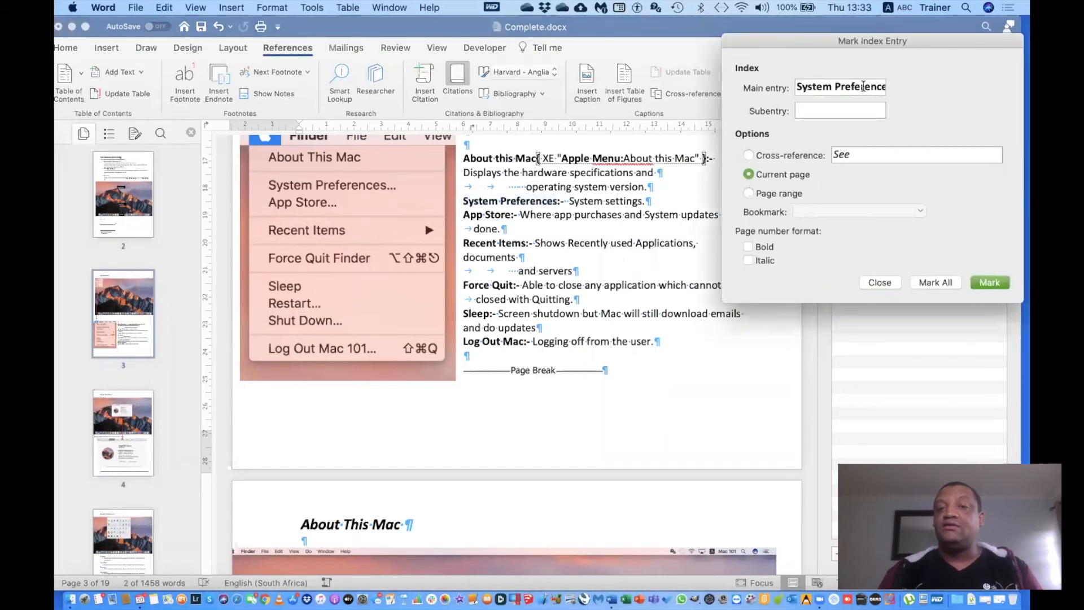
{"action": "key", "text": "super+a"}
{"action": "key", "text": "super+x"}
{"action": "type", "text": "Apple Menu"}
Step: Enter the subentry "System Preferences" and mark the index entry
{"action": "left_click", "coordinate": [816, 111]}
{"action": "type", "text": "System"}
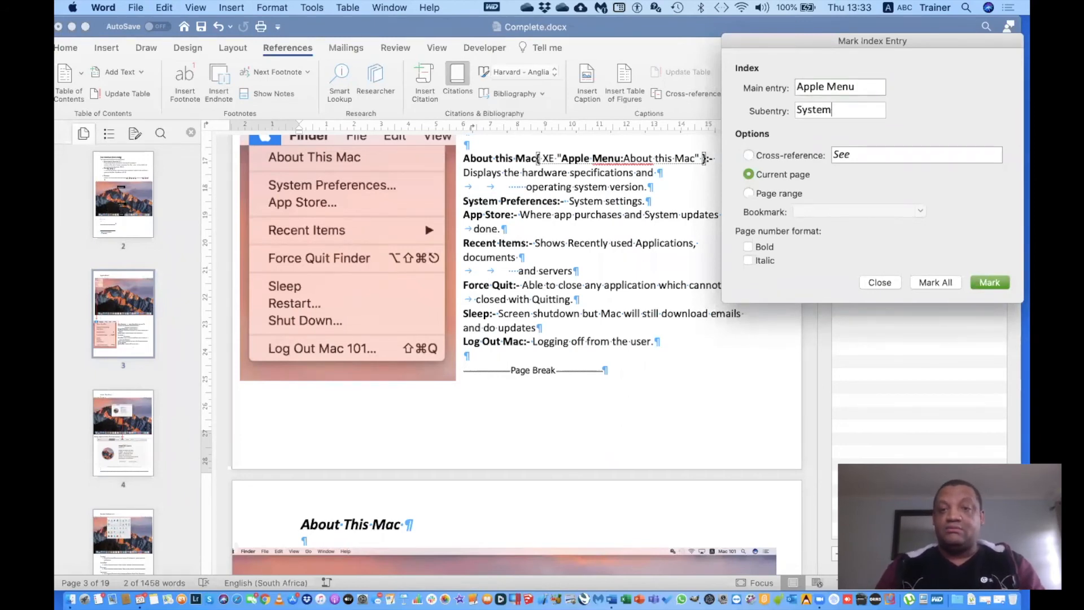
{"action": "type", "text": " Pref"}
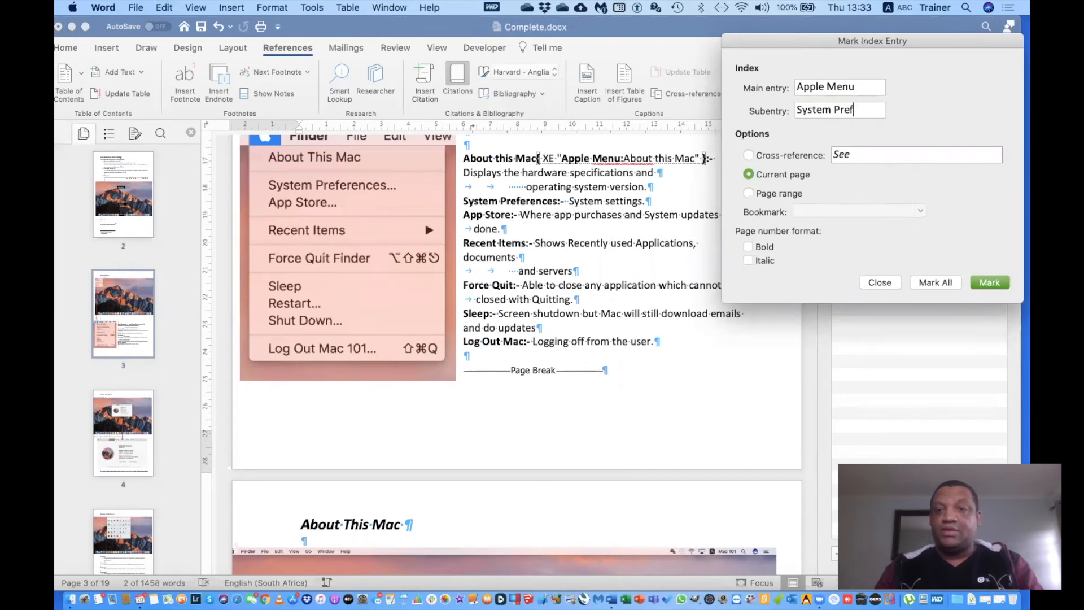
{"action": "type", "text": "er"}
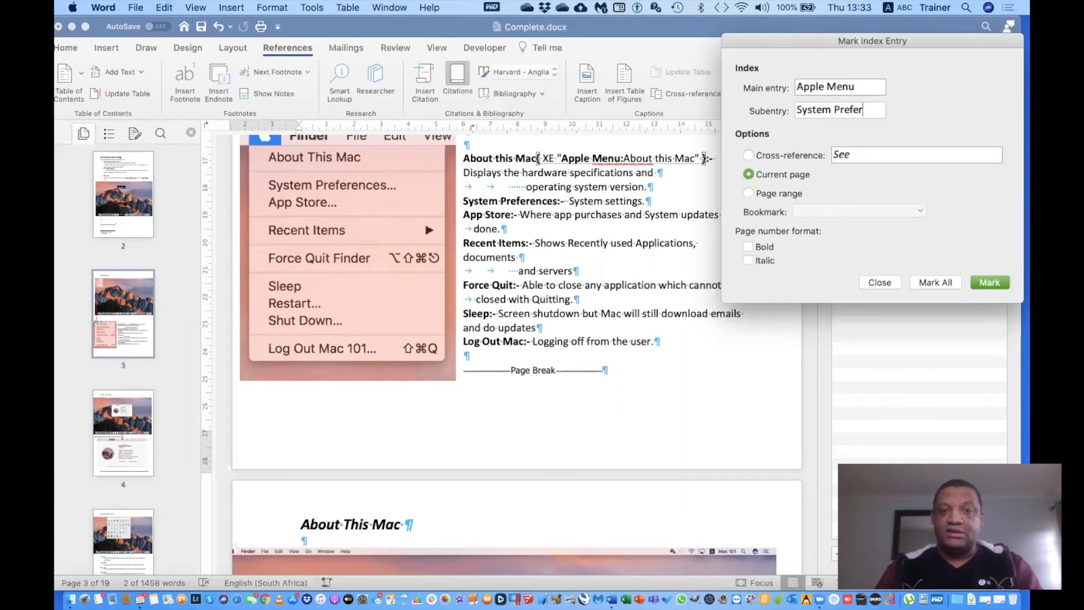
{"action": "type", "text": "ecn"}
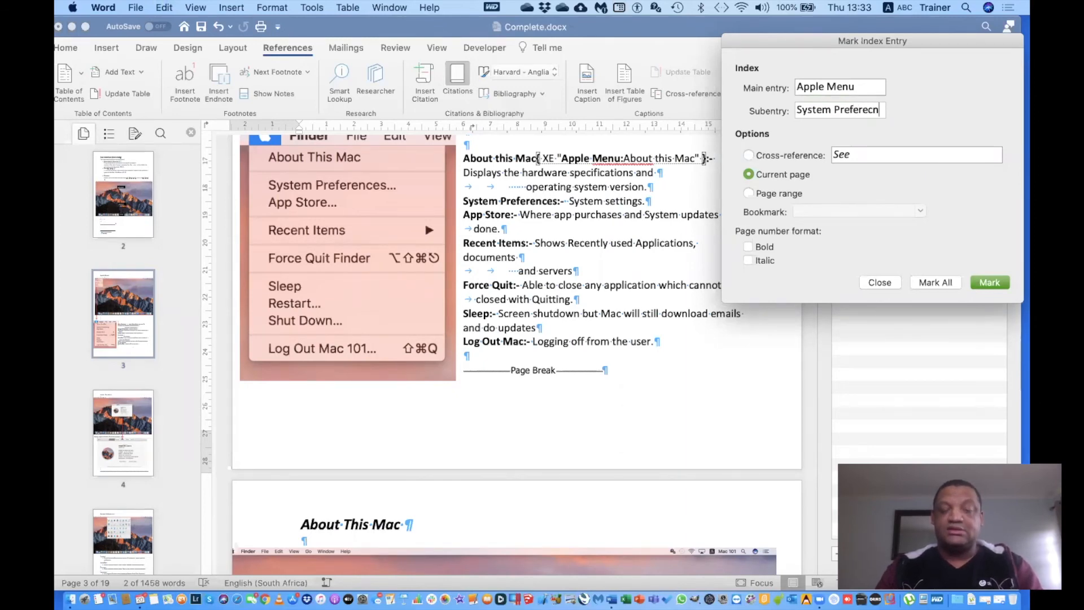
{"action": "key", "text": "BackSpace"}
{"action": "key", "text": "BackSpace"}
{"action": "type", "text": "nce"}
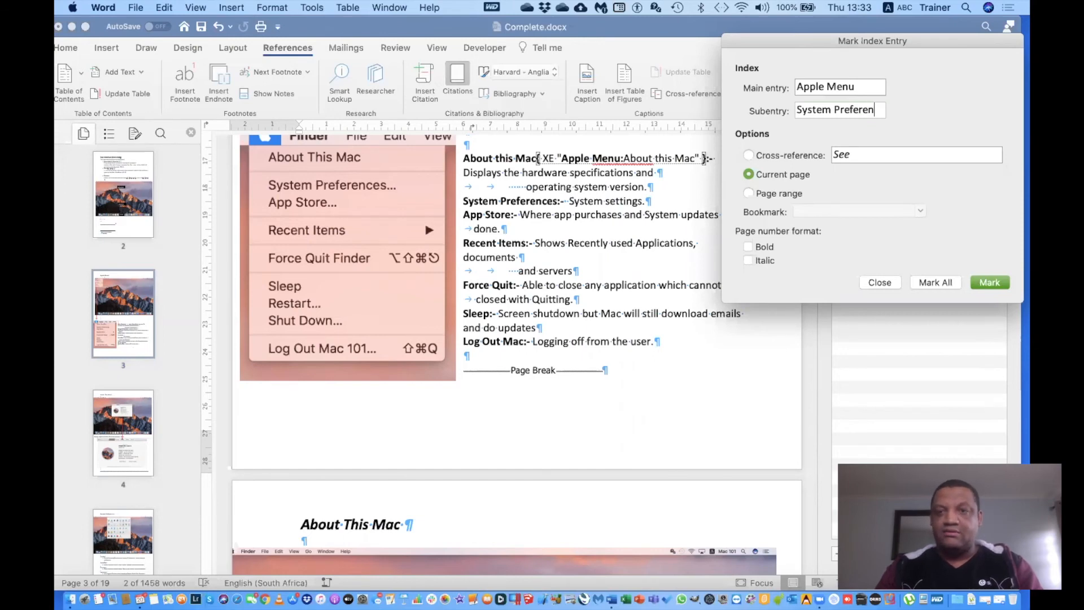
{"action": "type", "text": "s"}
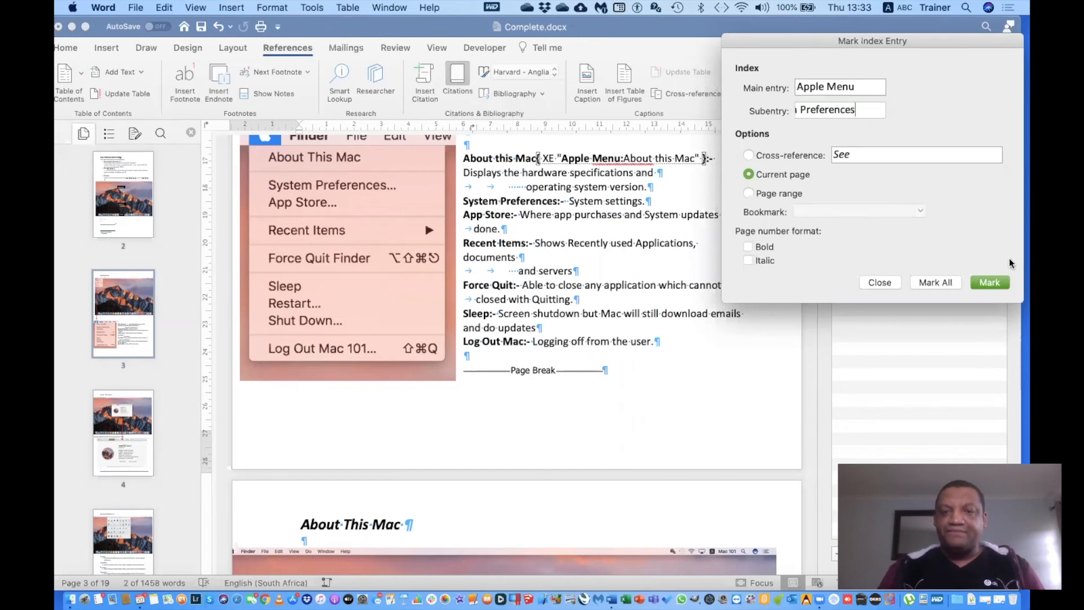
{"action": "left_click", "coordinate": [992, 281]}
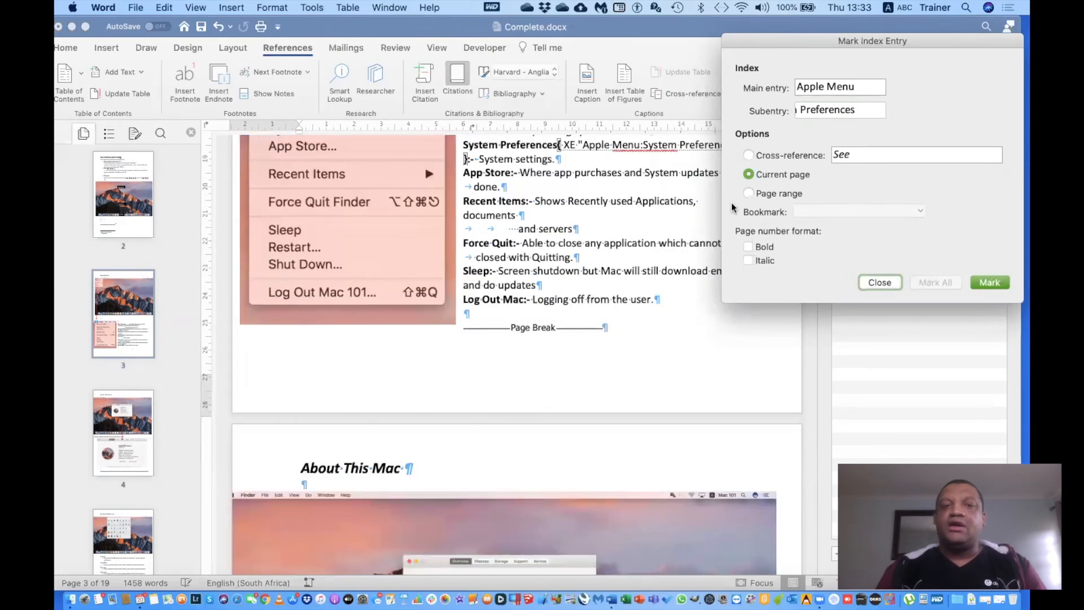
Step: Load "App Store" from the item descriptions into the index entry dialog and replace the main entry with "Apple Menu"
{"action": "scroll", "coordinate": [565, 226], "scroll_direction": "up", "scroll_amount": 2}
{"action": "left_click_drag", "start_coordinate": [465, 224], "coordinate": [504, 226]}
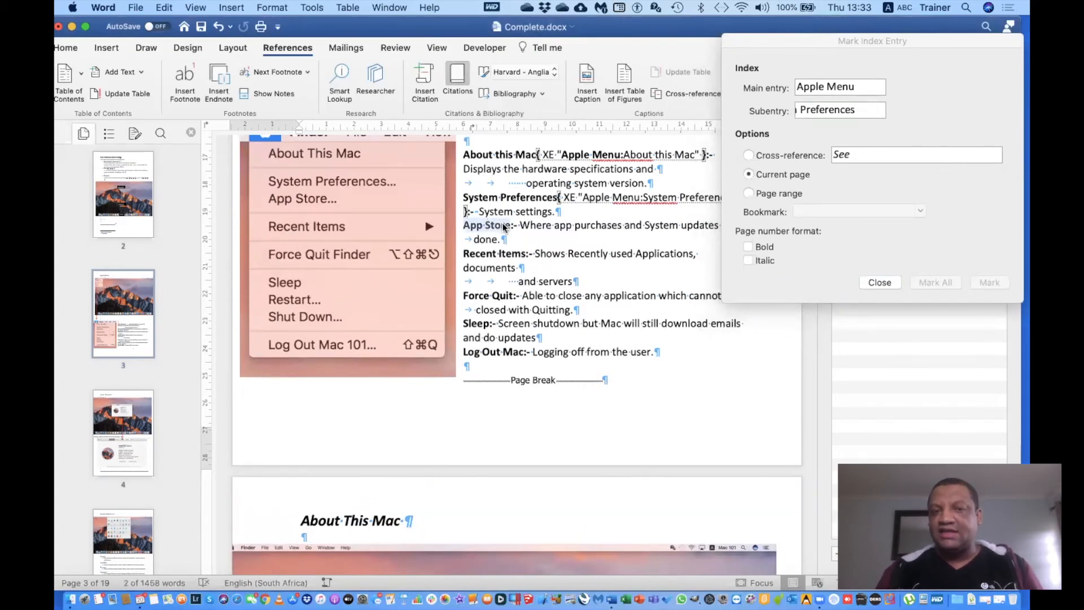
{"action": "left_click", "coordinate": [863, 88]}
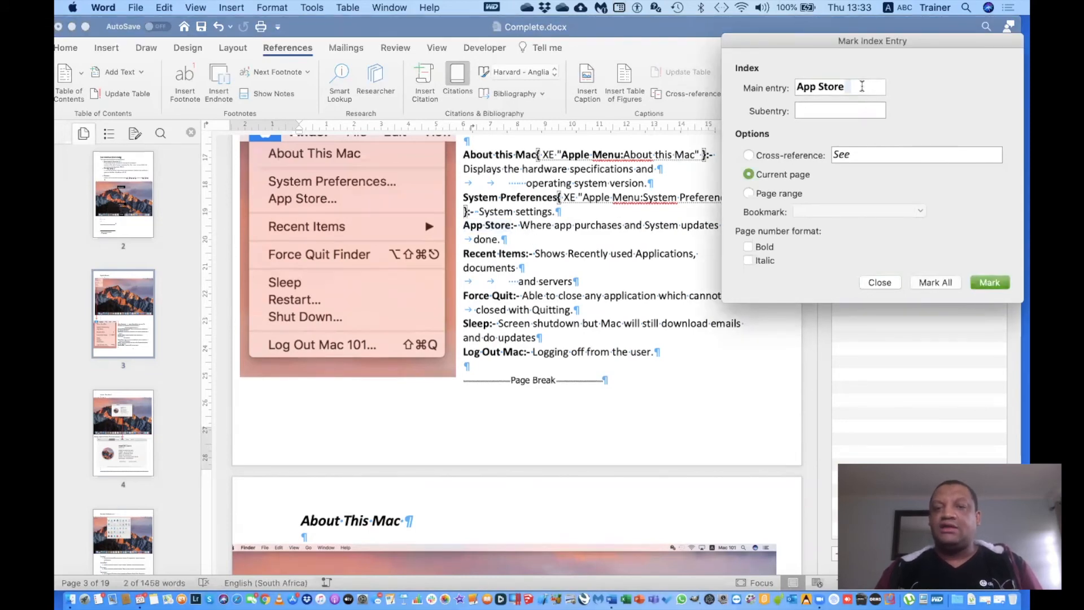
{"action": "left_click_drag", "start_coordinate": [863, 86], "coordinate": [782, 76]}
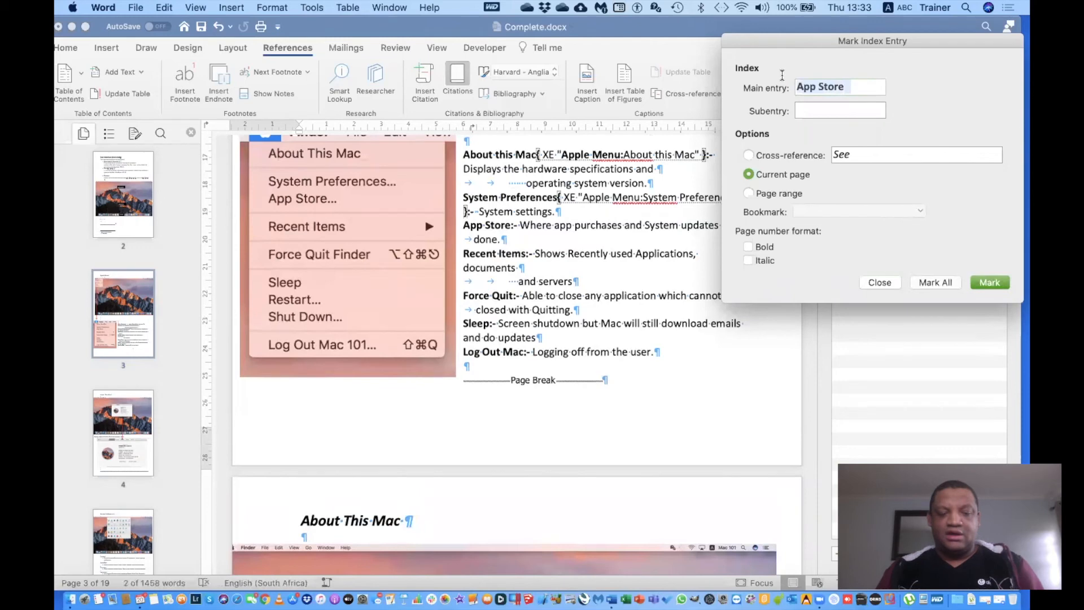
{"action": "type", "text": "Apple Menu"}
Step: Enter the subentry "App Store" and mark the index entry
{"action": "left_click", "coordinate": [837, 110]}
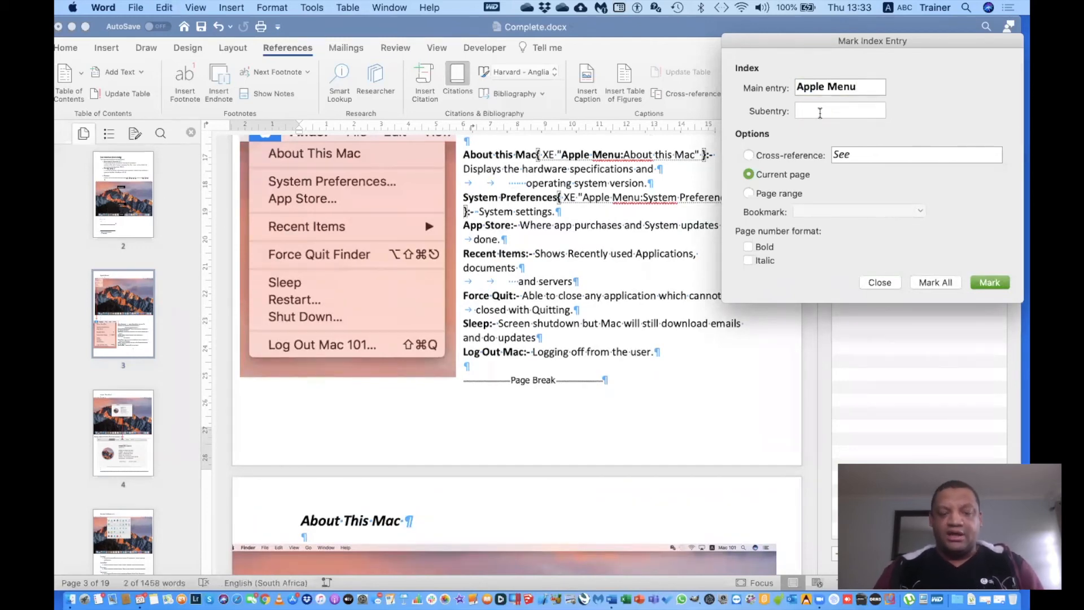
{"action": "type", "text": "App"}
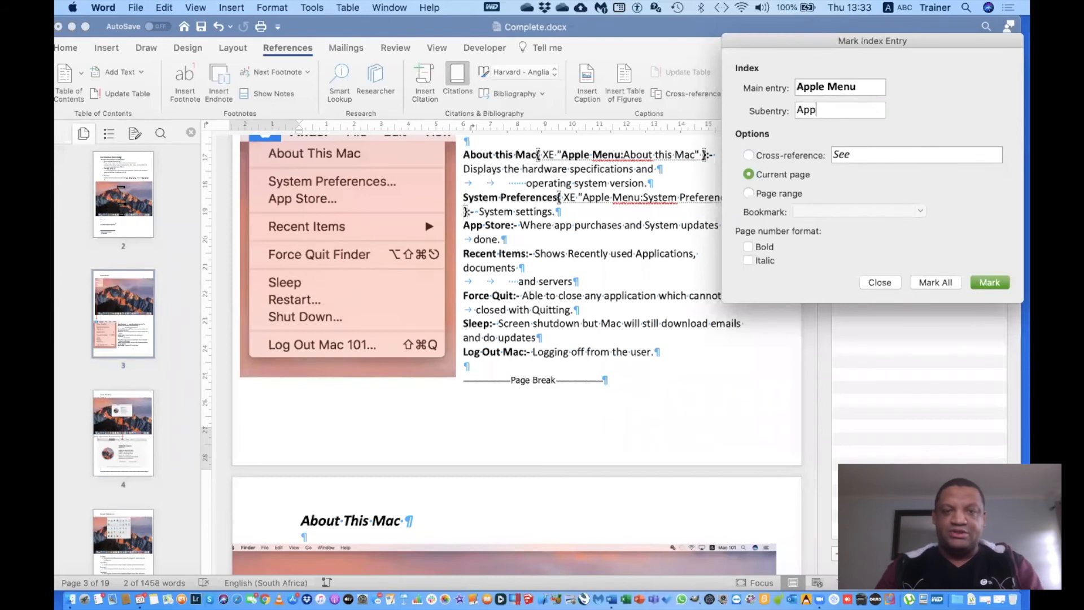
{"action": "type", "text": " Sto"}
{"action": "key", "text": "BackSpace"}
{"action": "type", "text": "pr"}
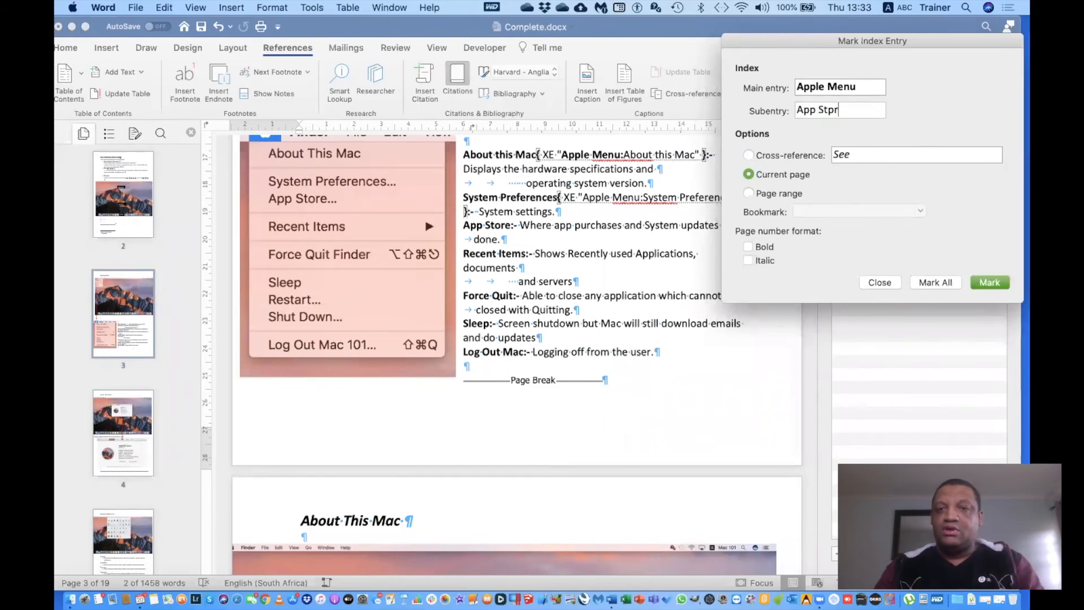
{"action": "key", "text": "BackSpace"}
{"action": "key", "text": "BackSpace"}
{"action": "type", "text": "ore"}
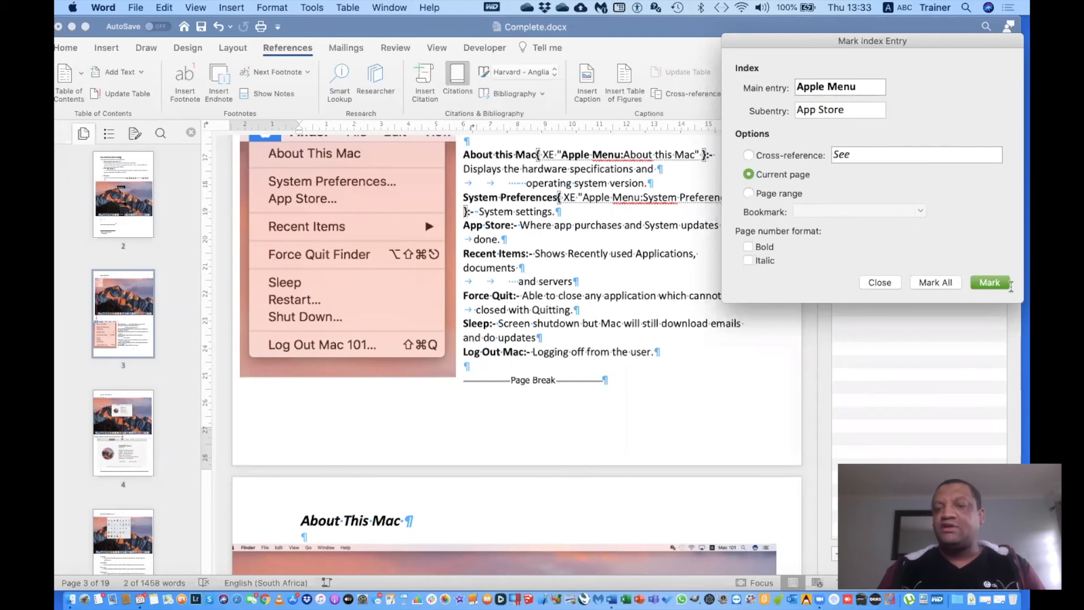
{"action": "left_click", "coordinate": [990, 283]}
Step: Fill in an index entry for the selected "Recent Items" text with main entry "Apple Menu" and subentry "Recent Items"
{"action": "scroll", "coordinate": [463, 198], "scroll_direction": "down", "scroll_amount": 3}
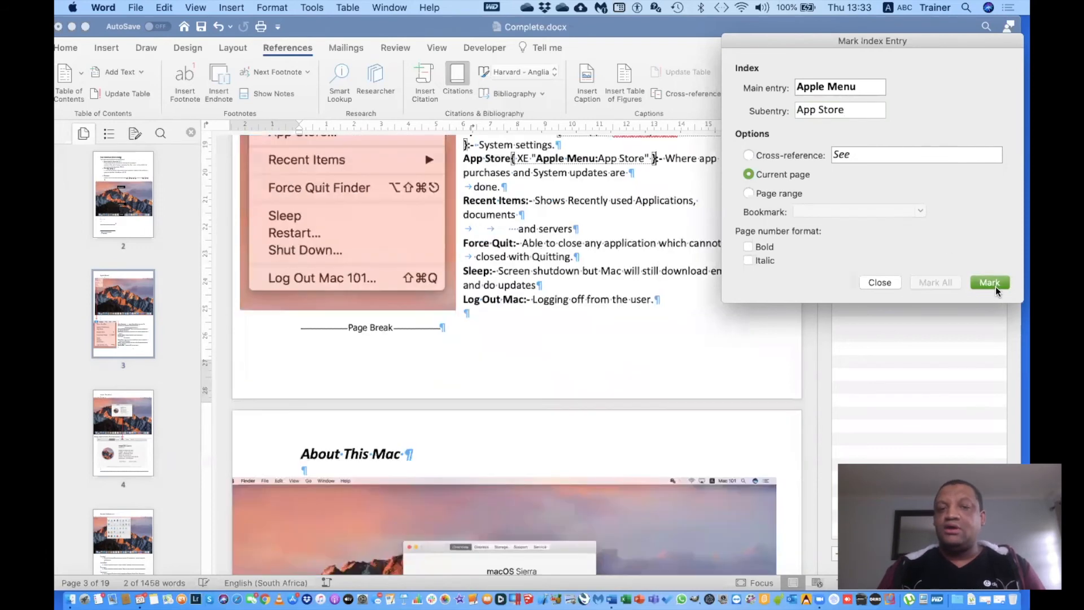
{"action": "left_click", "coordinate": [464, 197]}
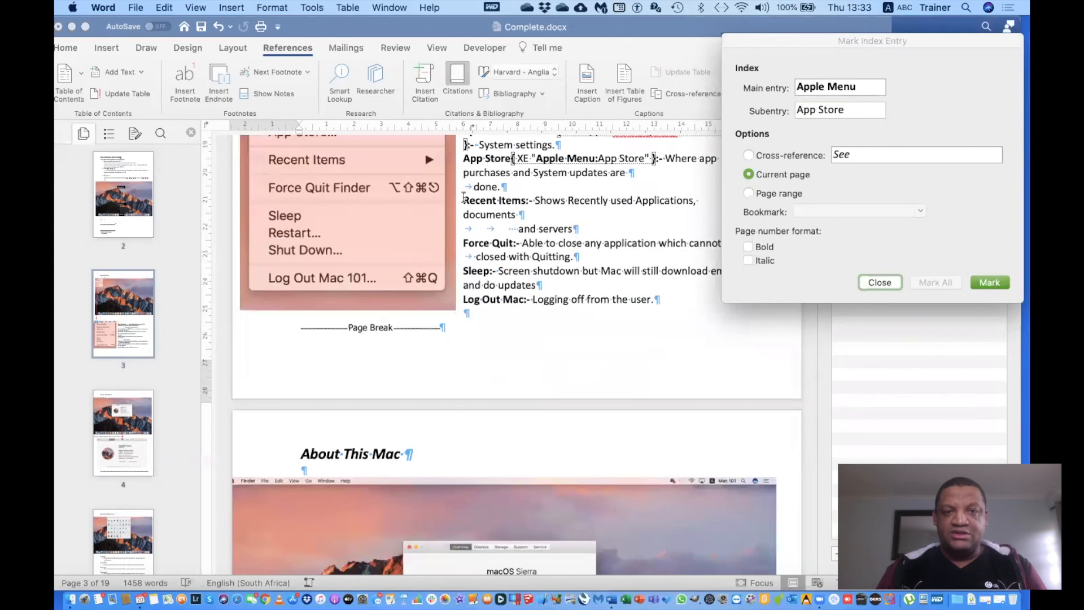
{"action": "left_click_drag", "start_coordinate": [464, 198], "coordinate": [525, 202]}
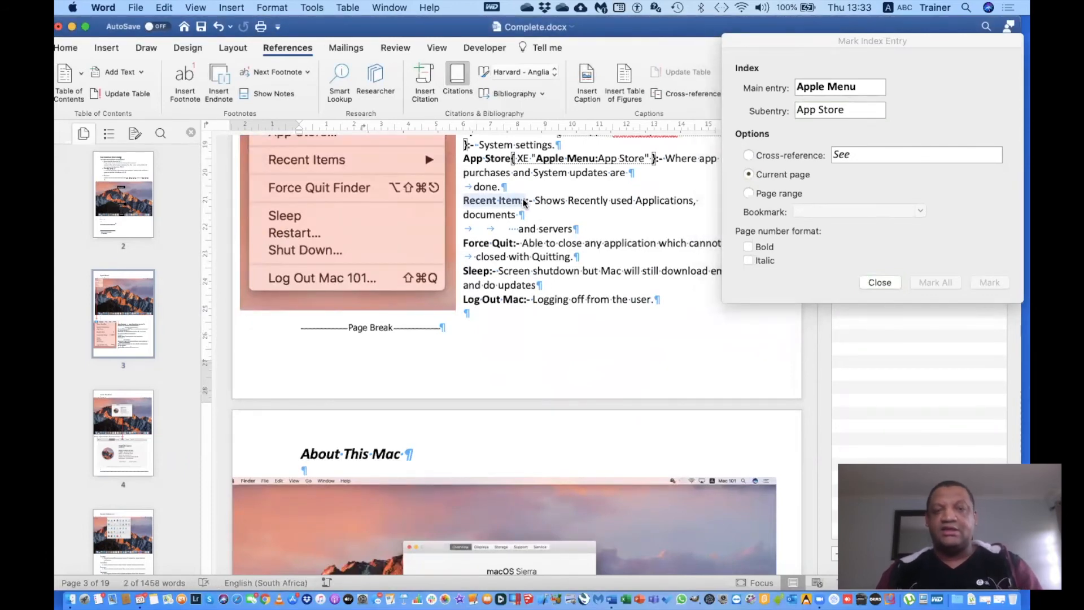
{"action": "left_click", "coordinate": [864, 91]}
{"action": "left_click", "coordinate": [865, 85]}
{"action": "key", "text": "BackSpace"}
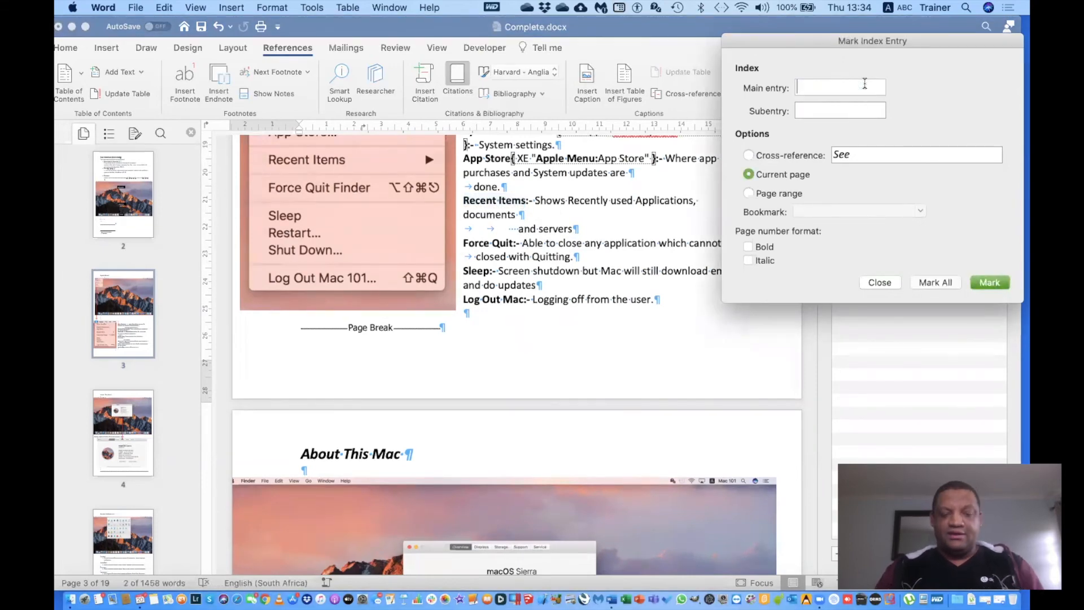
{"action": "key", "text": "super+v"}
{"action": "left_click", "coordinate": [839, 112]}
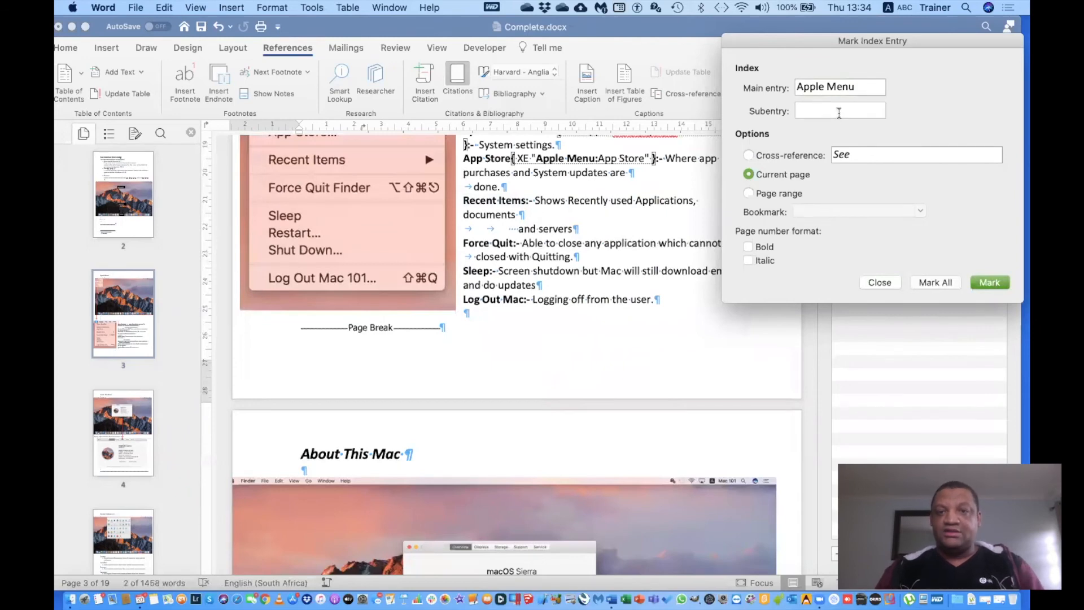
{"action": "type", "text": "Recent"}
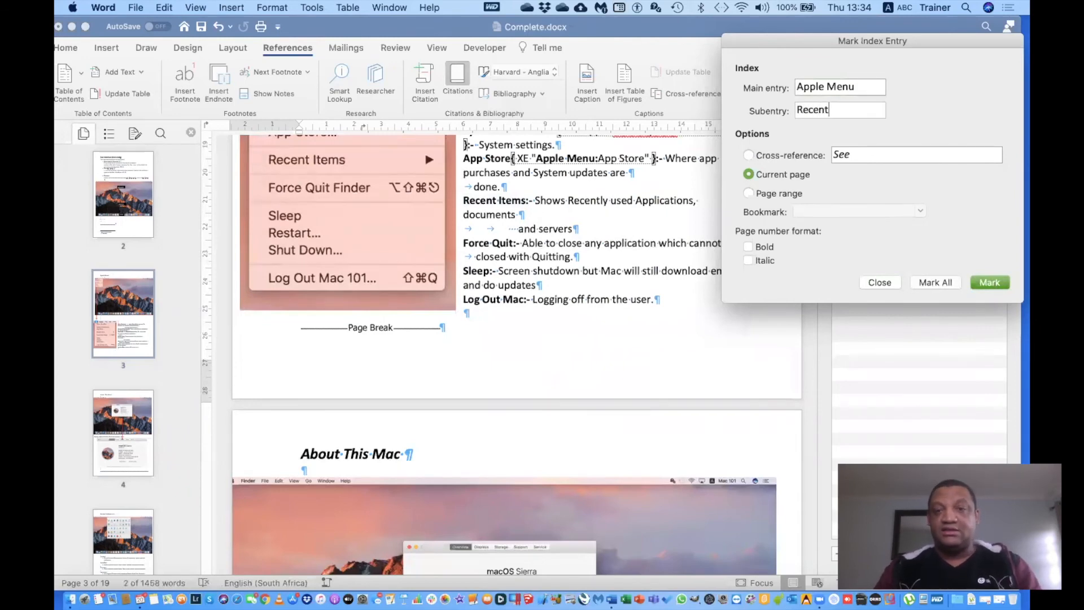
{"action": "type", "text": " It"}
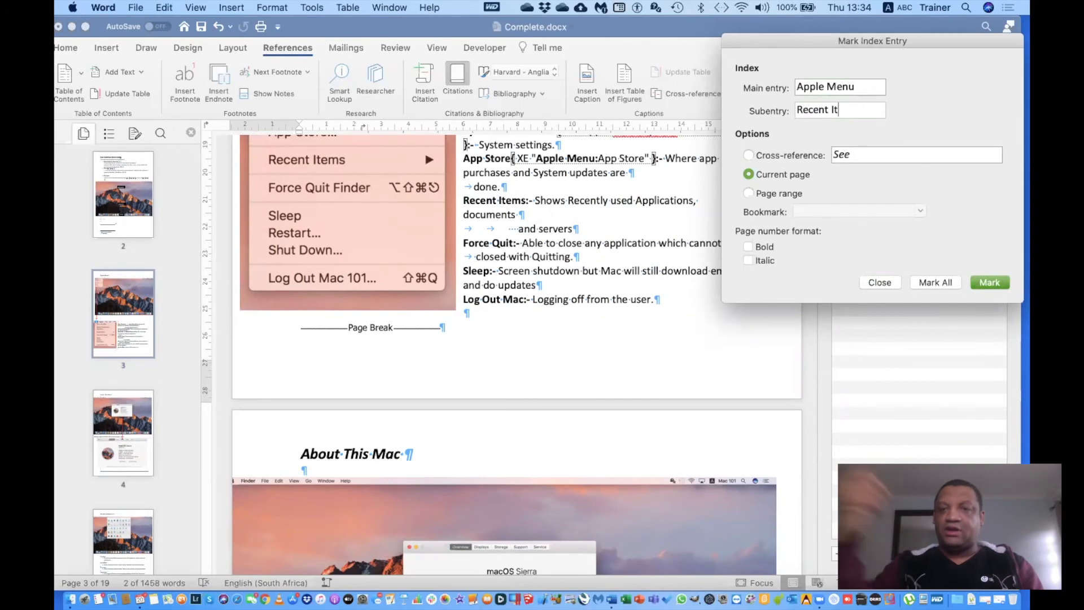
{"action": "type", "text": "ems"}
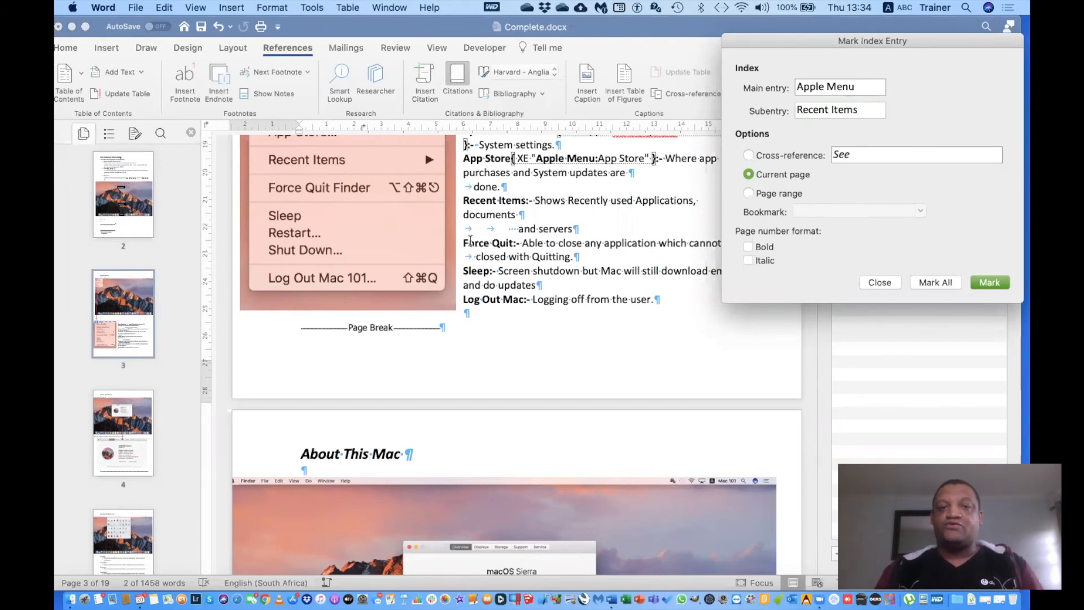
Step: Mark "Force Quit" as an index entry with main entry "Apple Menu" and subentry "Force Quit", and close the index entry dialog
{"action": "left_click", "coordinate": [472, 243]}
{"action": "left_click", "coordinate": [512, 243], "text": "shift"}
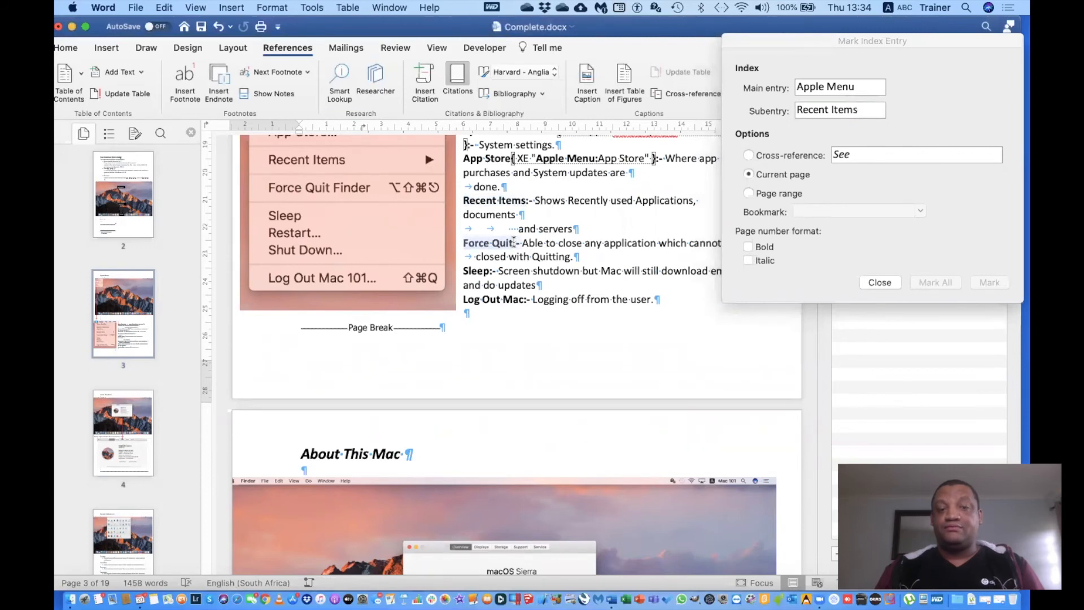
{"action": "left_click", "coordinate": [868, 94]}
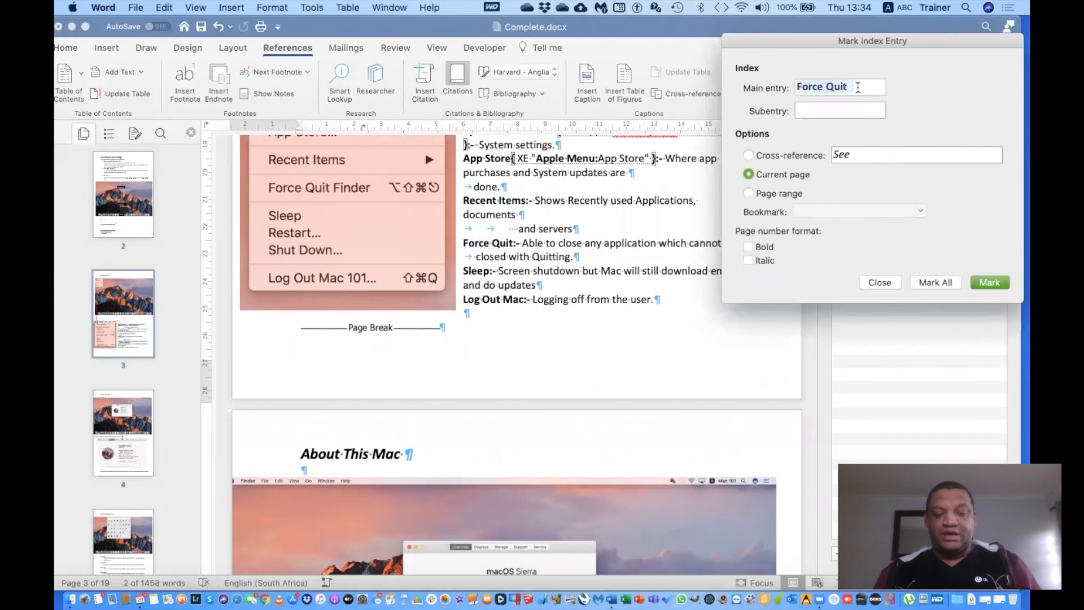
{"action": "type", "text": "Apple Menu"}
{"action": "left_click", "coordinate": [829, 109]}
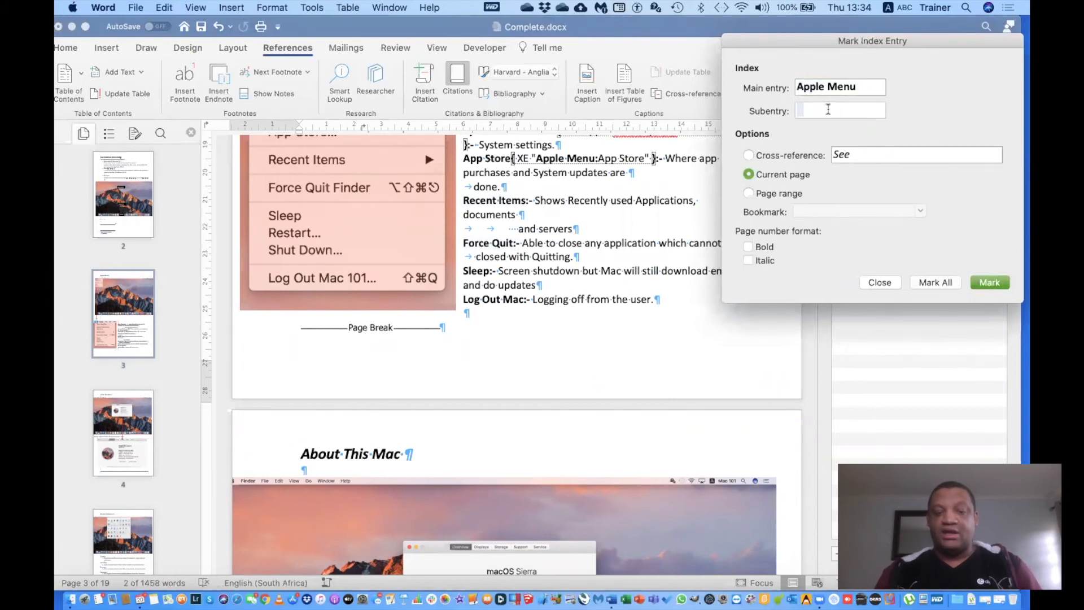
{"action": "type", "text": "Force"}
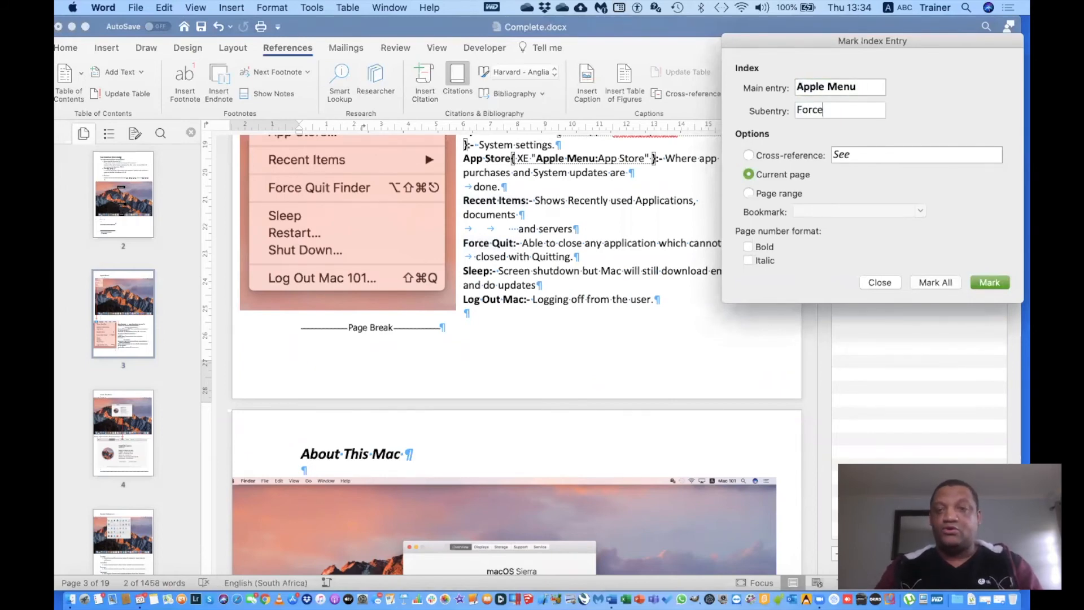
{"action": "type", "text": " Quit"}
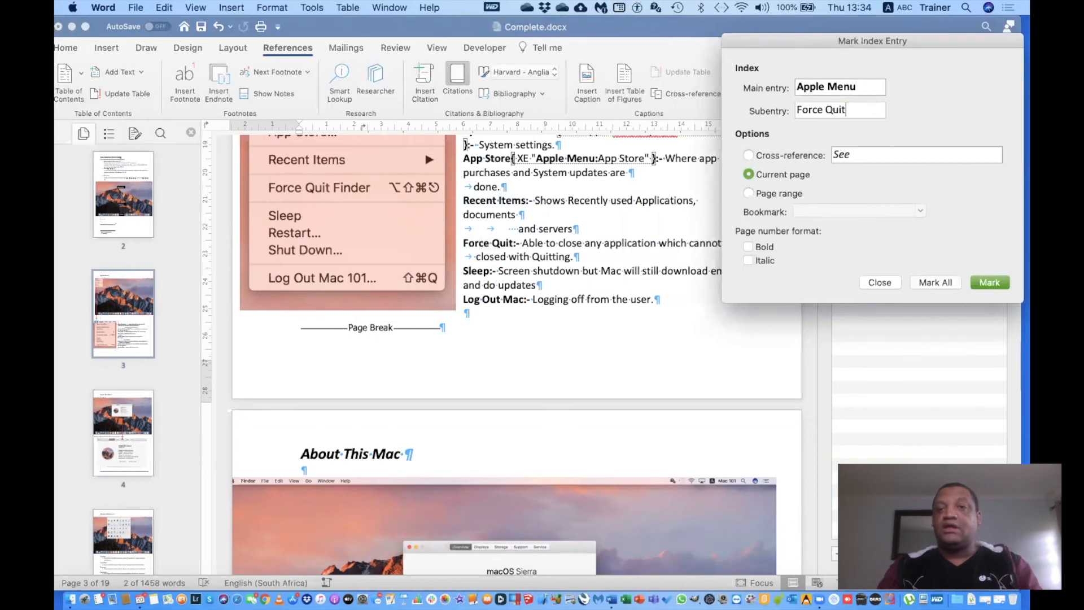
{"action": "left_click", "coordinate": [1001, 286]}
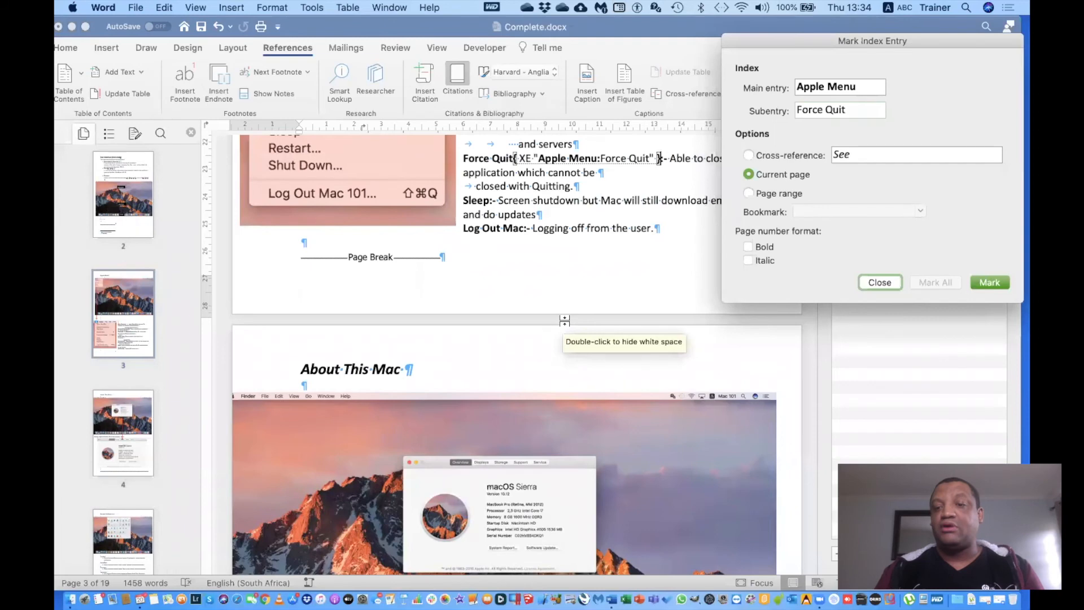
{"action": "left_click", "coordinate": [866, 282]}
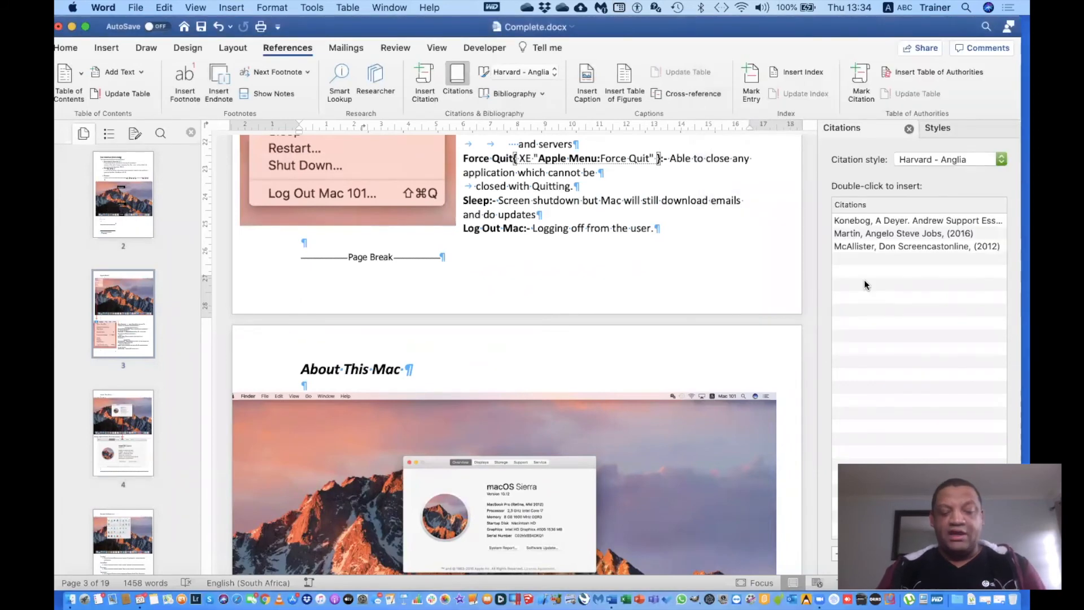
Step: Insert a Next Page section break in the last empty paragraph after the bibliography
{"action": "key", "text": "super+End"}
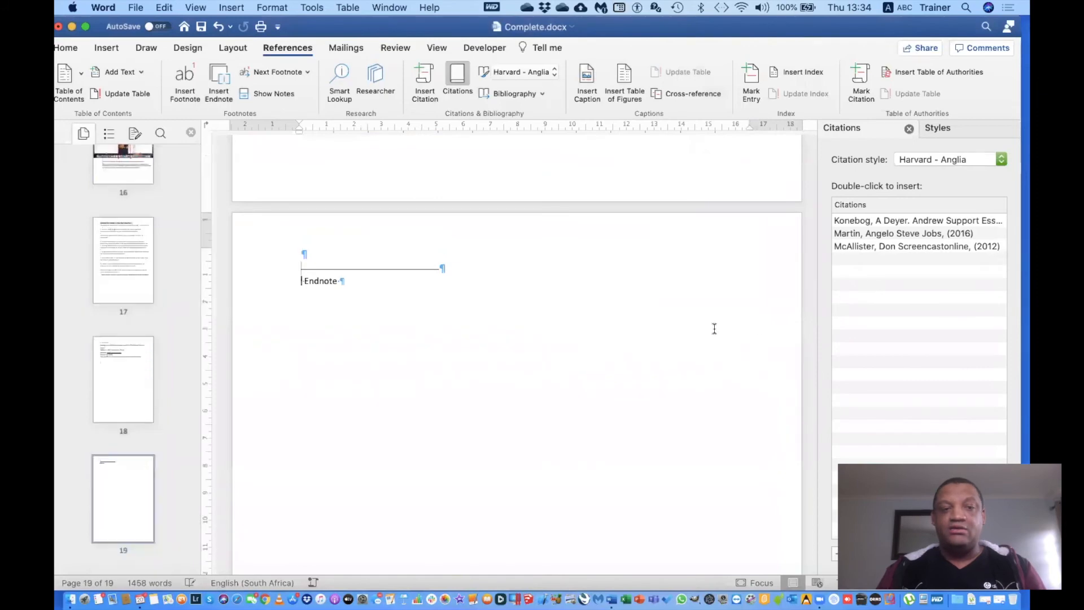
{"action": "scroll", "coordinate": [714, 326], "scroll_direction": "up", "scroll_amount": 10}
{"action": "scroll", "coordinate": [714, 326], "scroll_direction": "up", "scroll_amount": 5}
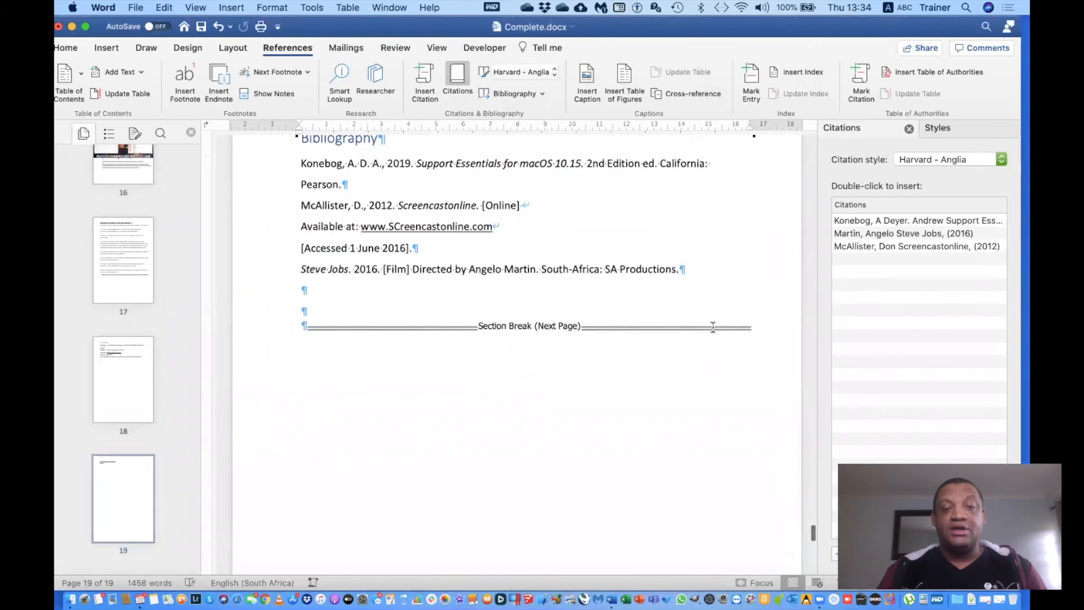
{"action": "left_click", "coordinate": [323, 324]}
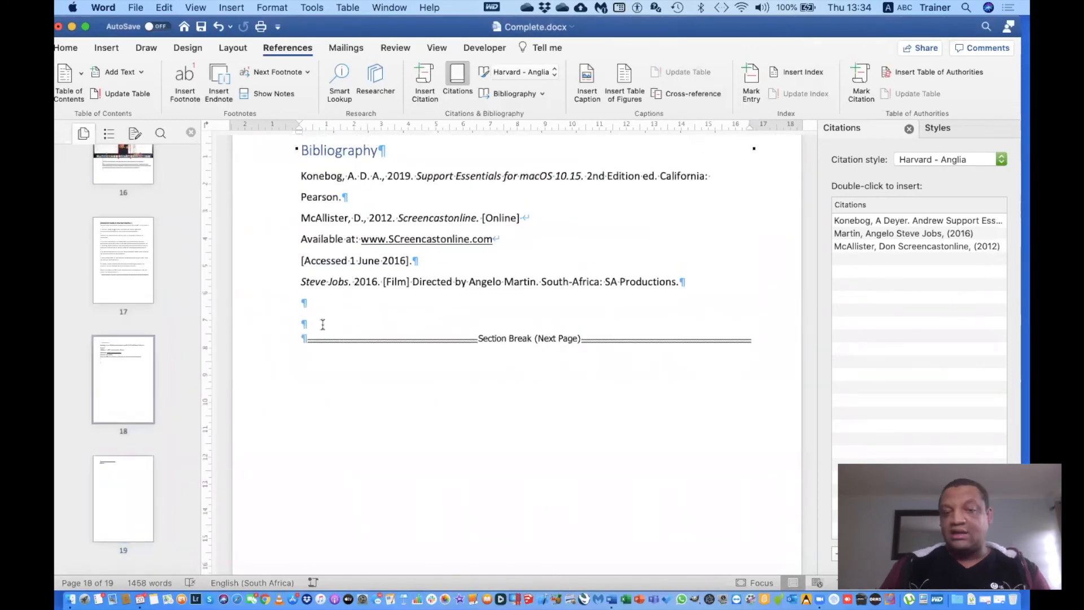
{"action": "left_click", "coordinate": [224, 49]}
{"action": "left_click", "coordinate": [213, 72]}
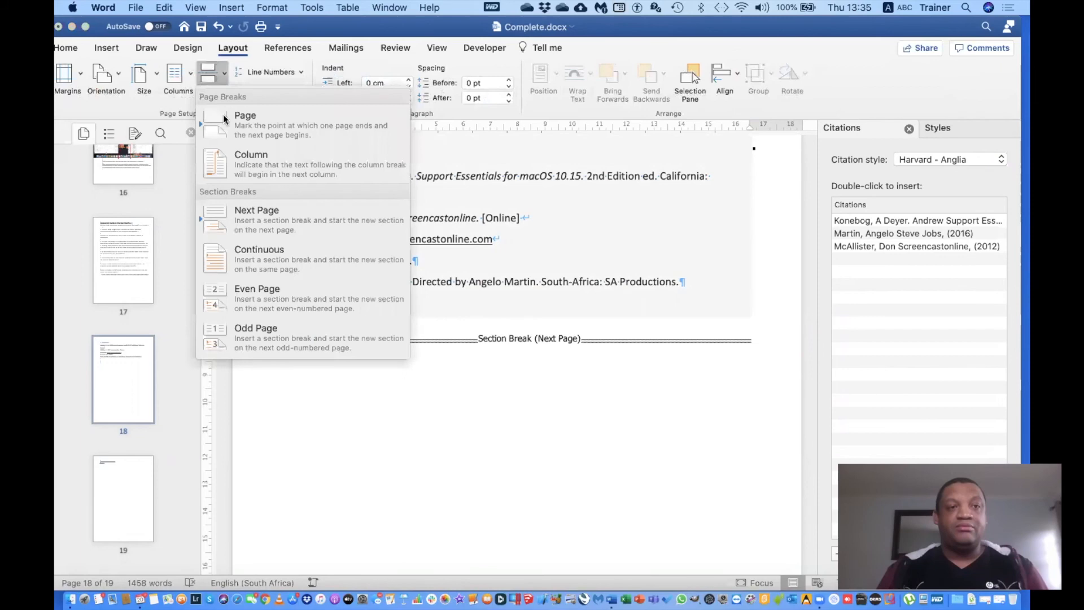
{"action": "left_click", "coordinate": [240, 208]}
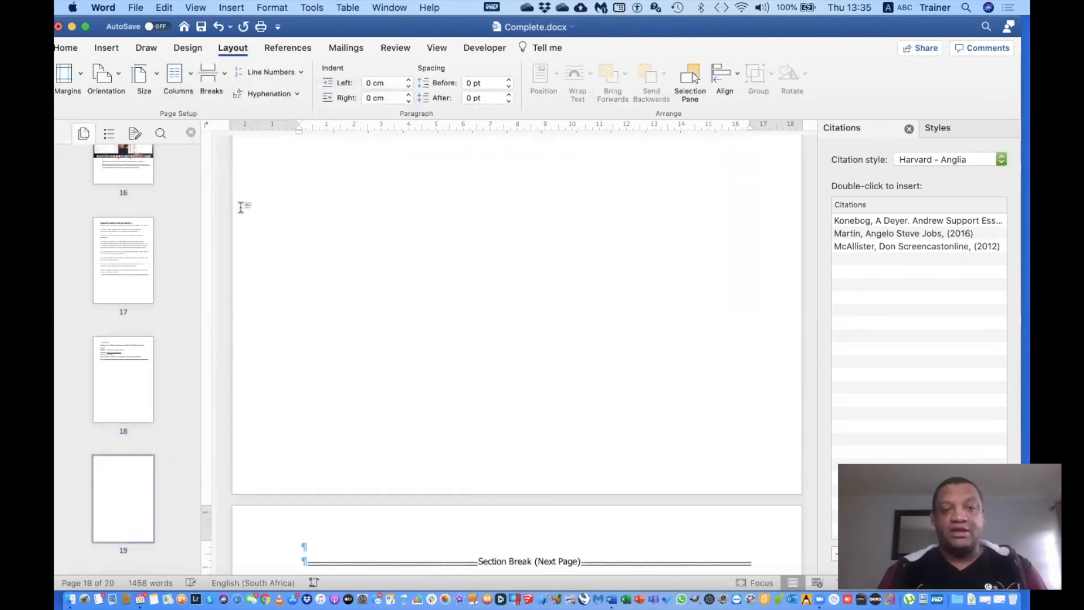
{"action": "scroll", "coordinate": [476, 353], "scroll_direction": "up", "scroll_amount": 10}
{"action": "scroll", "coordinate": [477, 352], "scroll_direction": "down", "scroll_amount": 13}
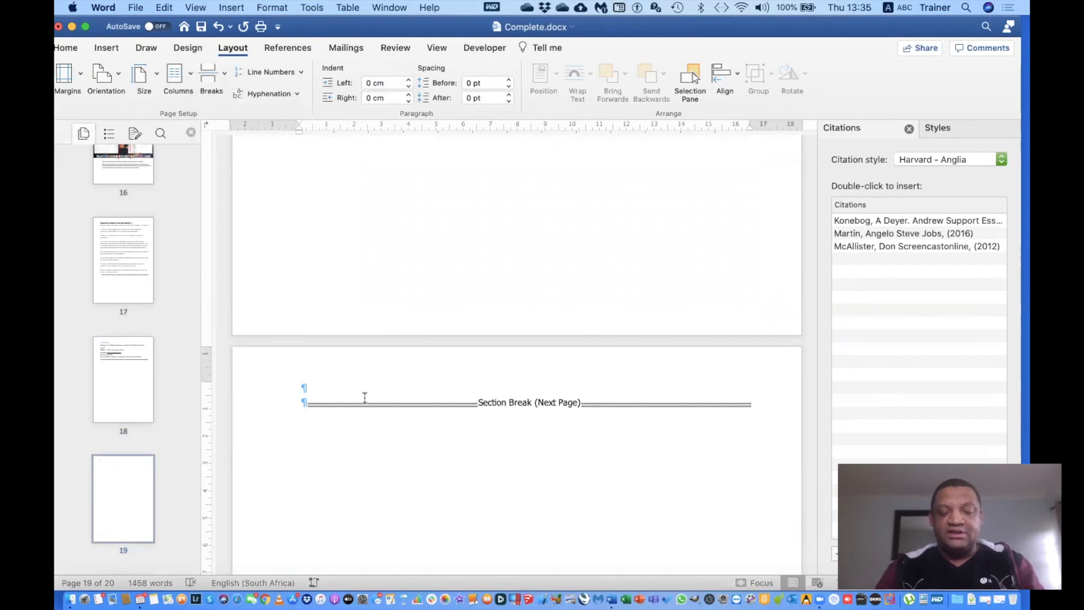
Step: Enter the heading "INDEX" in capitals on the new page after the bibliography
{"action": "type", "text": "IN"}
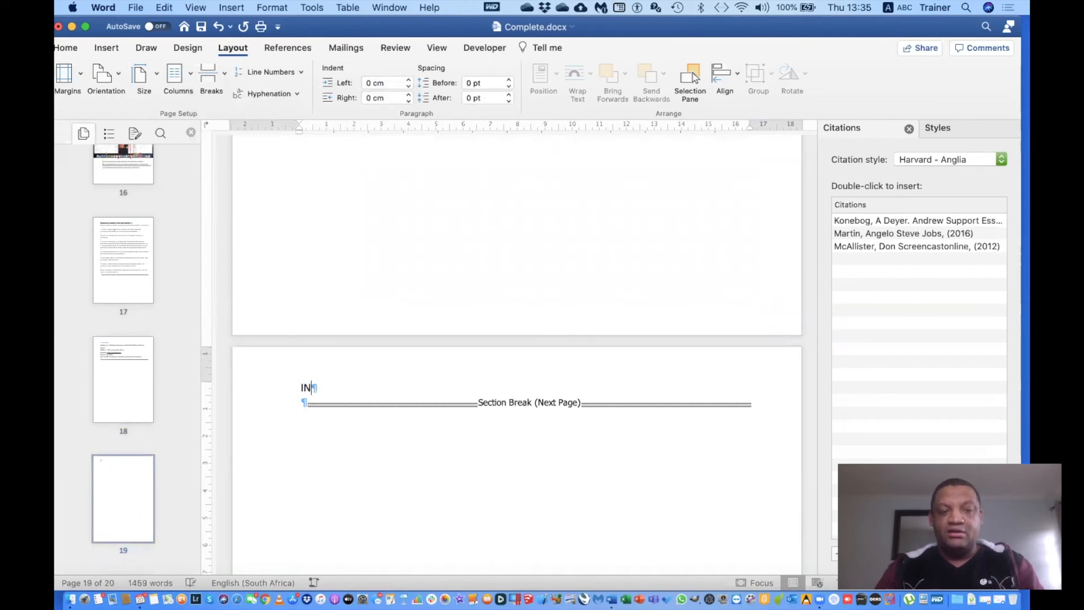
{"action": "type", "text": "dex"}
{"action": "key", "text": "BackSpace"}
{"action": "key", "text": "BackSpace"}
{"action": "key", "text": "BackSpace"}
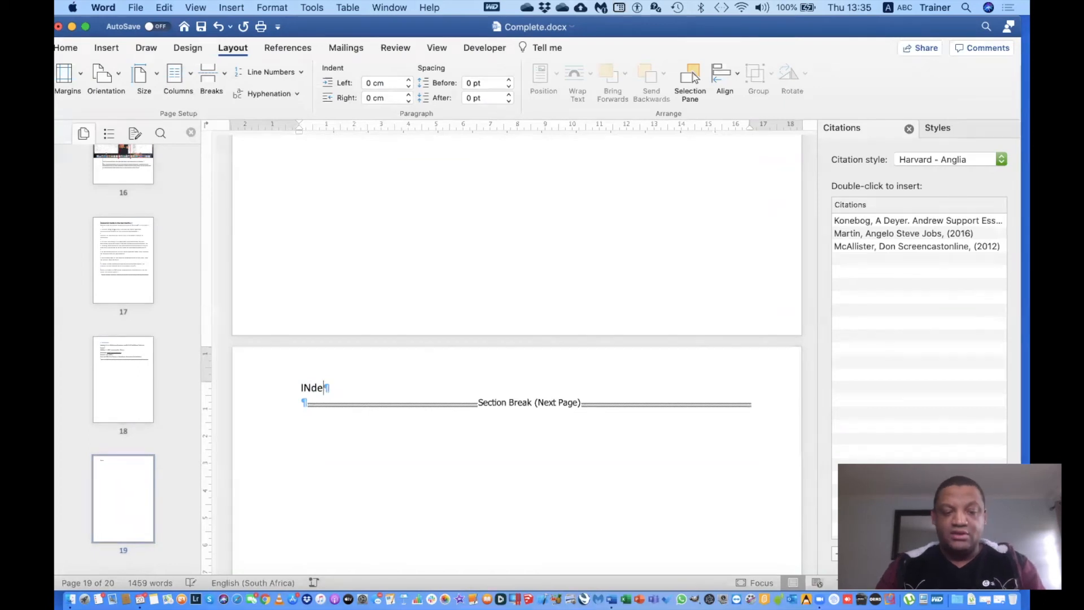
{"action": "type", "text": "DEX"}
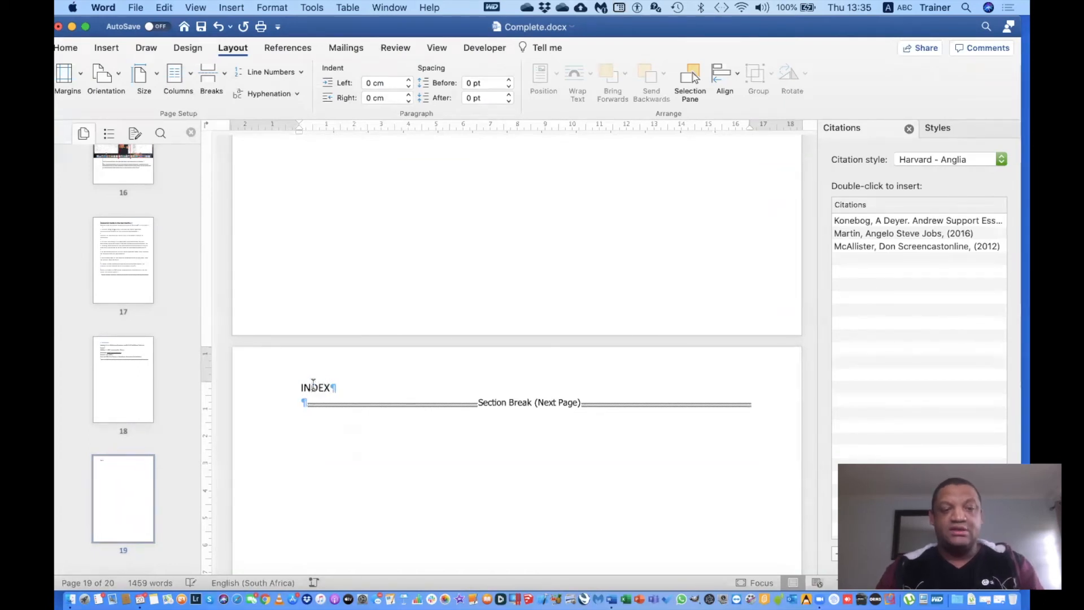
Step: Make the INDEX heading bold and add two empty paragraphs below it
{"action": "double_click", "coordinate": [313, 387]}
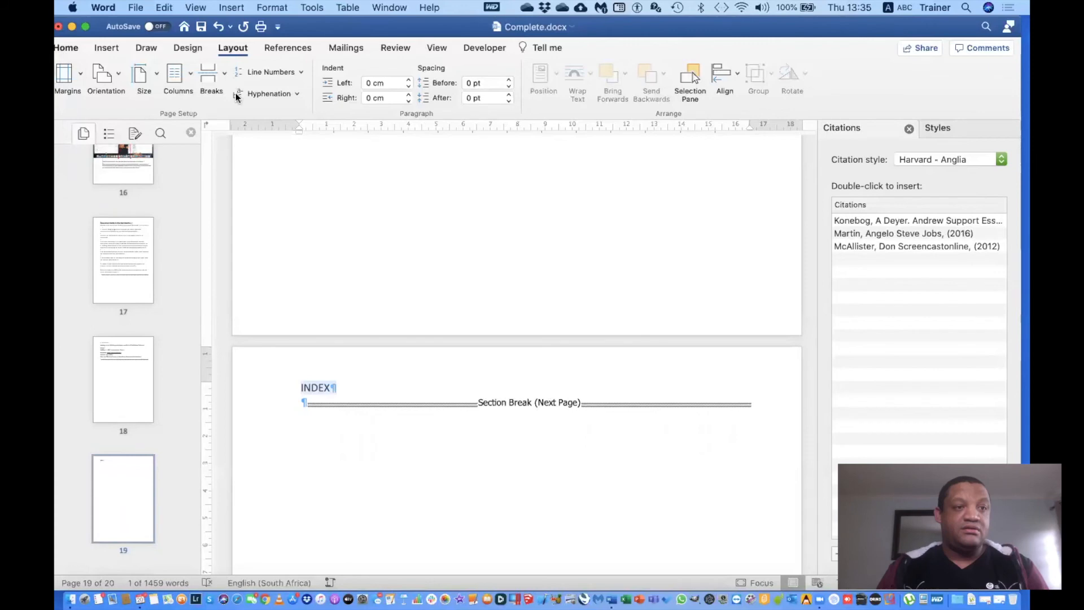
{"action": "double_click", "coordinate": [63, 50]}
{"action": "left_click", "coordinate": [63, 50]}
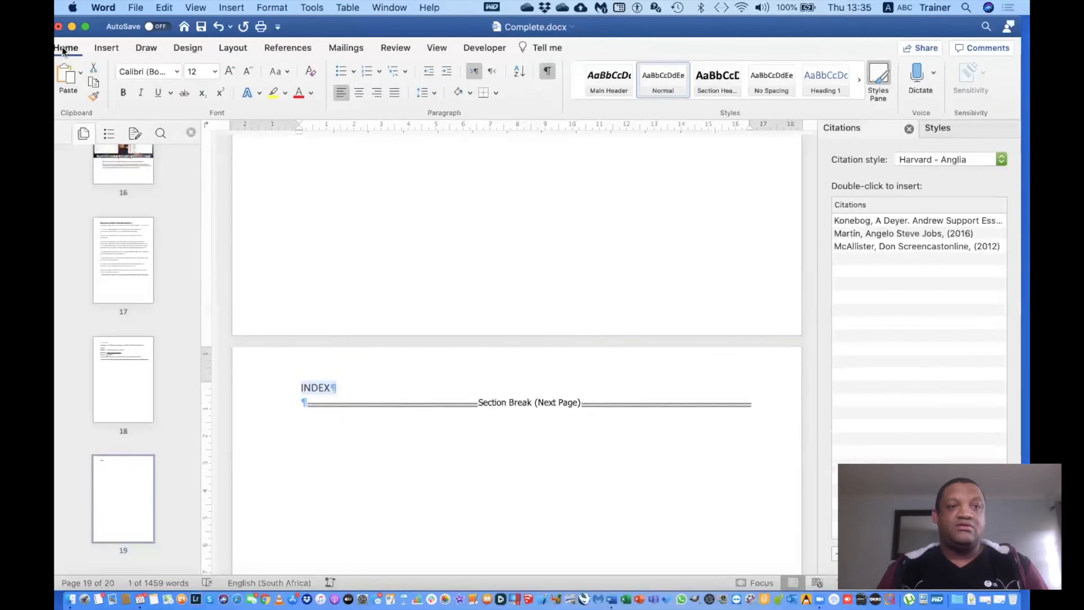
{"action": "left_click", "coordinate": [450, 387]}
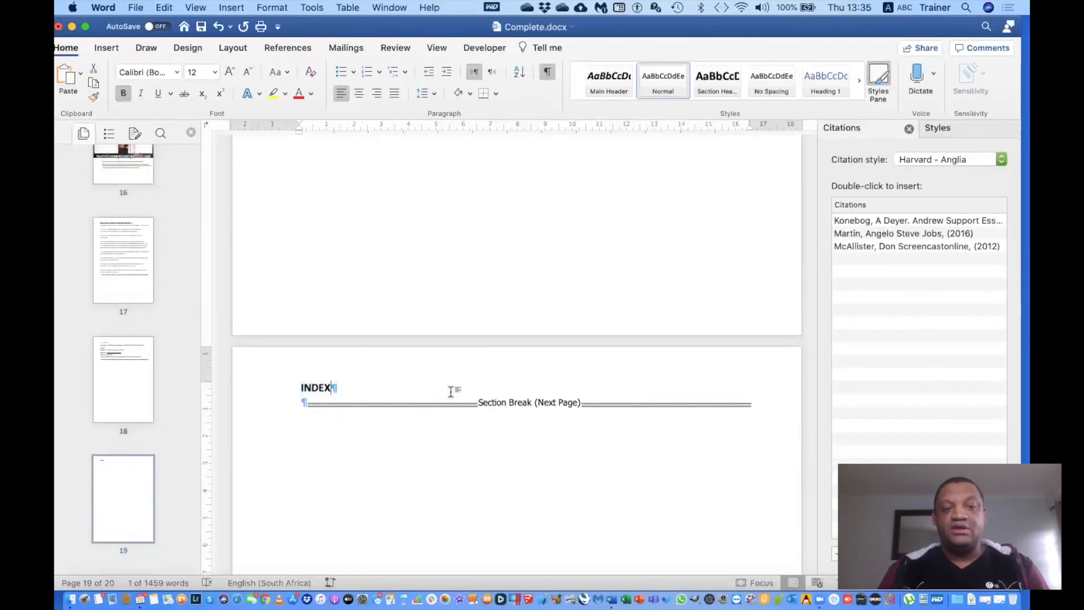
{"action": "key", "text": "Return"}
{"action": "key", "text": "Return"}
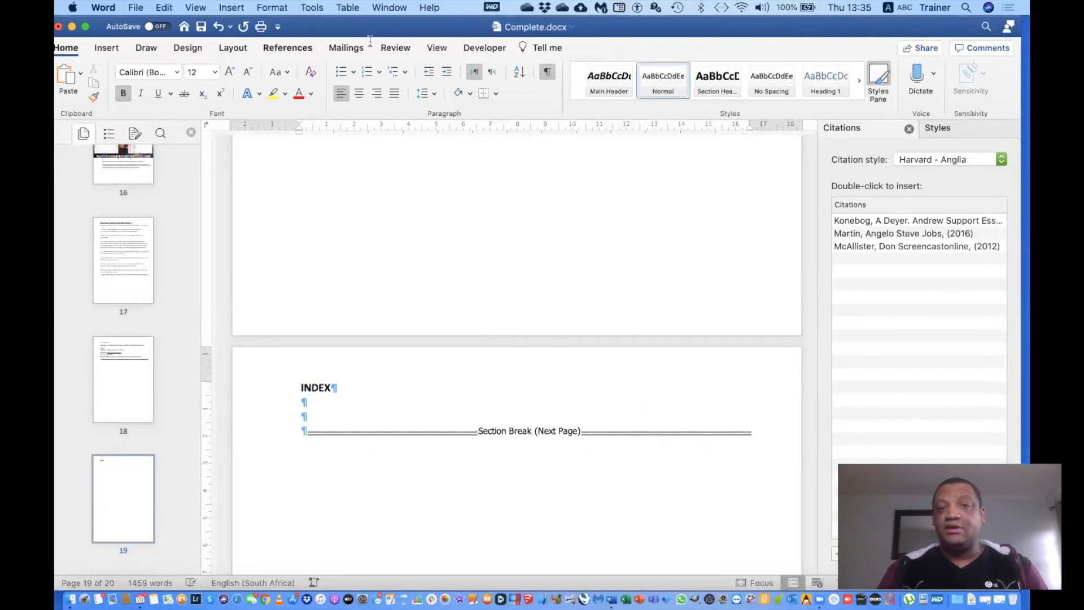
Step: Open the settings for inserting an index and preview the Classic, Fancy and Bulleted formats
{"action": "left_click", "coordinate": [287, 48]}
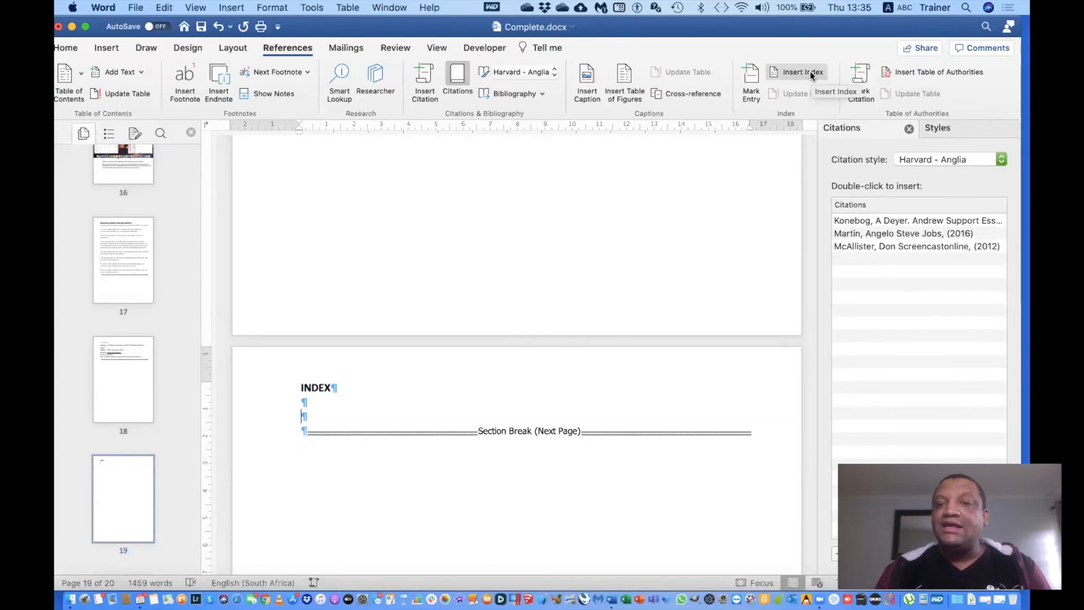
{"action": "left_click", "coordinate": [811, 73]}
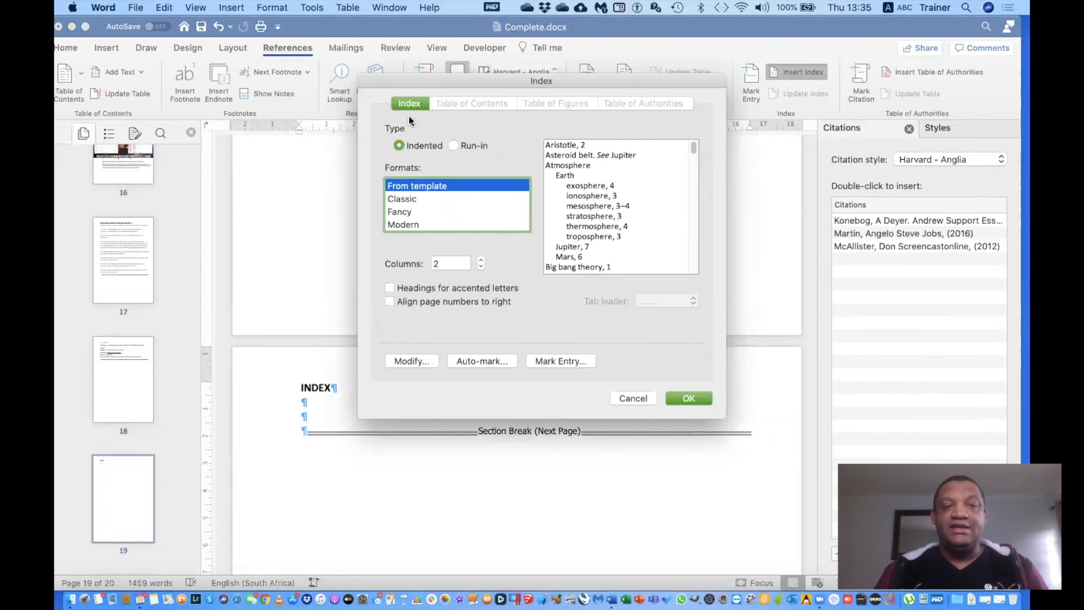
{"action": "left_click", "coordinate": [403, 200]}
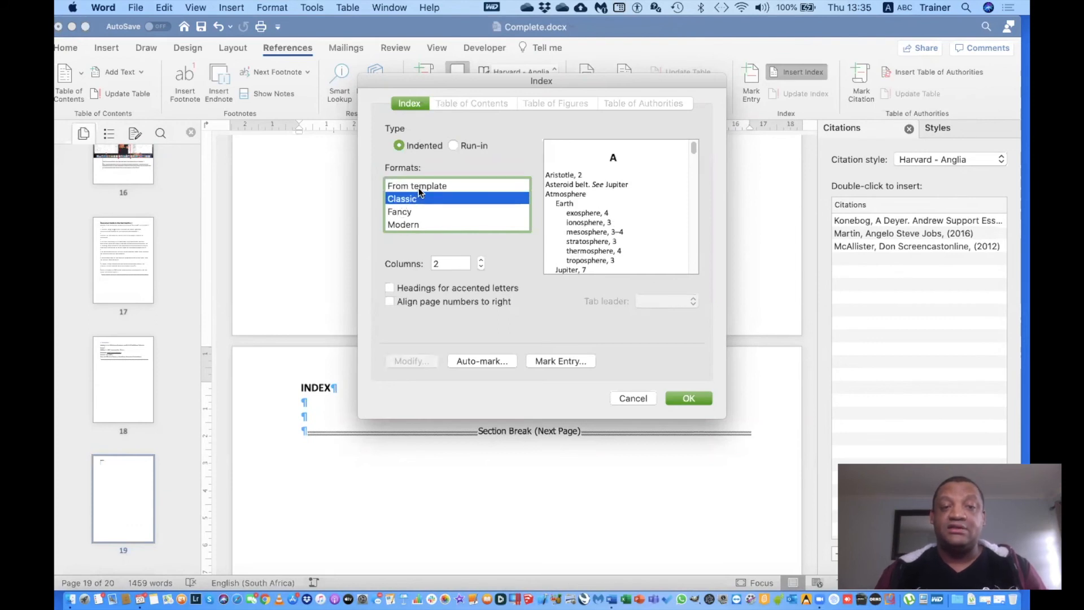
{"action": "left_click", "coordinate": [419, 188]}
{"action": "left_click", "coordinate": [408, 201]}
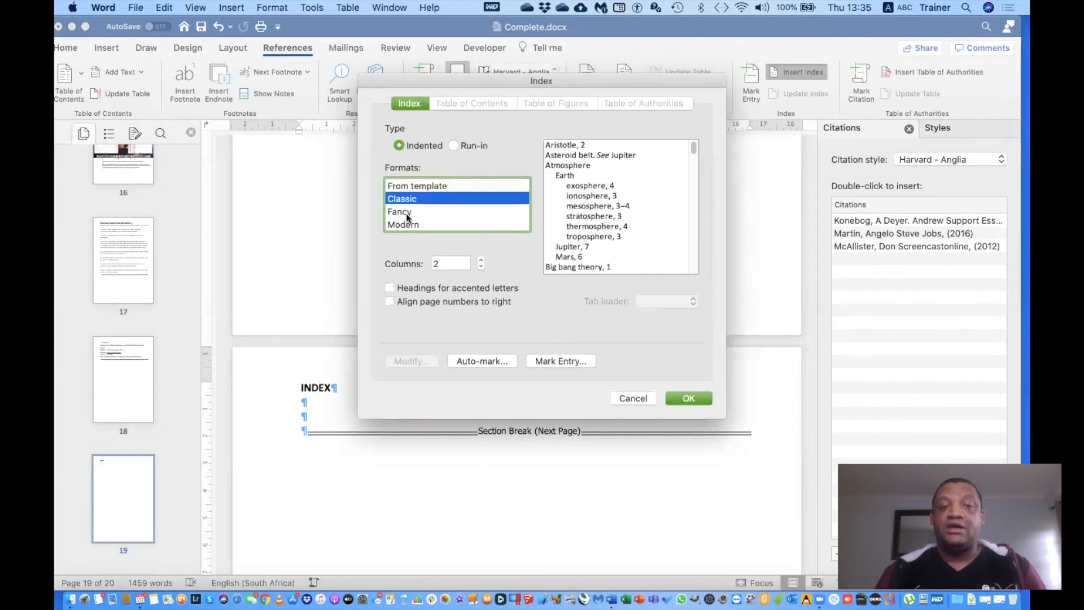
{"action": "left_click", "coordinate": [405, 212]}
{"action": "scroll", "coordinate": [405, 212], "scroll_direction": "down", "scroll_amount": 1}
{"action": "scroll", "coordinate": [406, 212], "scroll_direction": "up", "scroll_amount": 1}
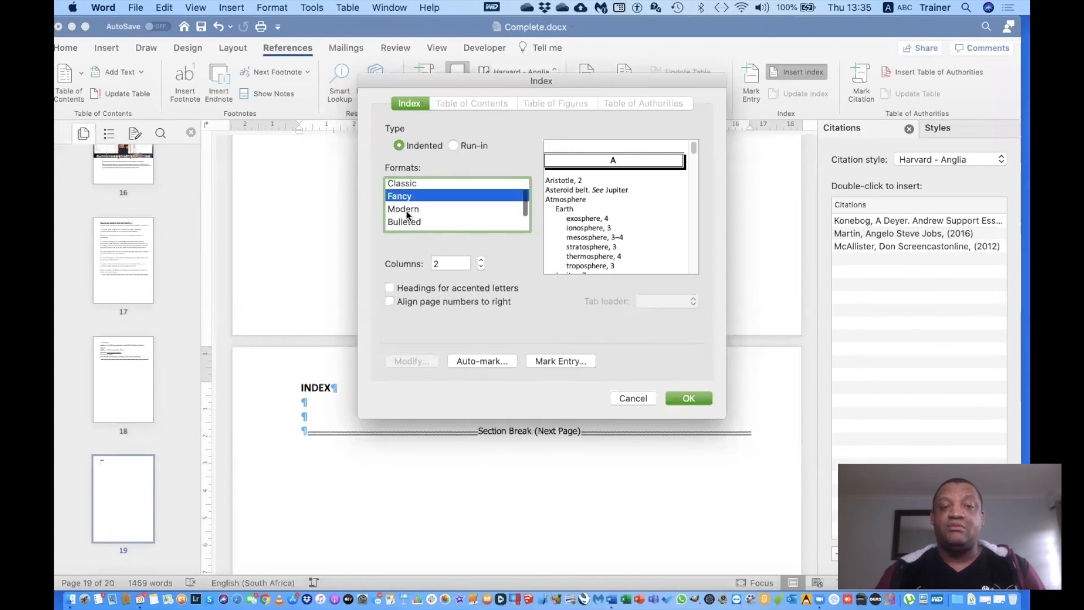
{"action": "left_click", "coordinate": [405, 211]}
{"action": "scroll", "coordinate": [406, 211], "scroll_direction": "down", "scroll_amount": 3}
{"action": "scroll", "coordinate": [405, 212], "scroll_direction": "up", "scroll_amount": 2}
{"action": "scroll", "coordinate": [406, 211], "scroll_direction": "up", "scroll_amount": 1}
{"action": "left_click", "coordinate": [406, 211]}
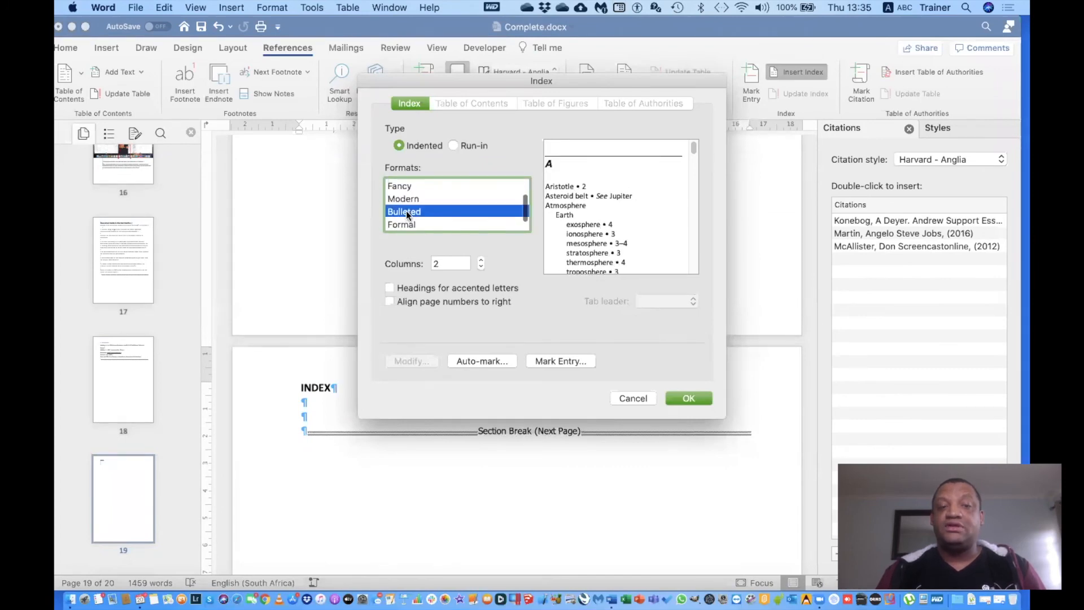
Step: Insert the index below the INDEX heading in Formal format, with type Indented, right-aligned page numbers and a dotted tab leader
{"action": "left_click", "coordinate": [406, 223]}
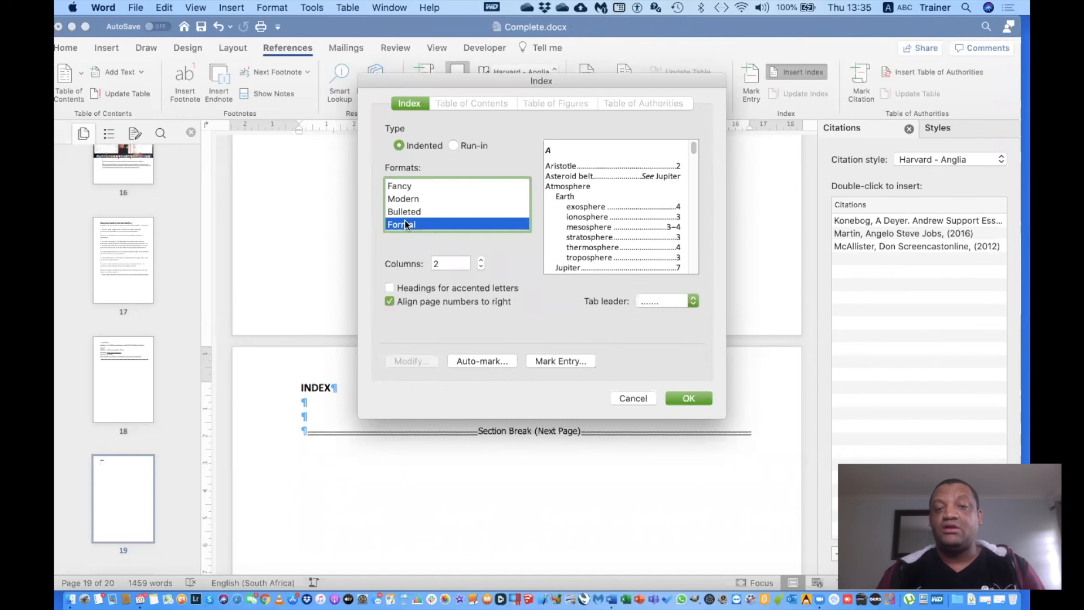
{"action": "scroll", "coordinate": [466, 218], "scroll_direction": "down", "scroll_amount": 1}
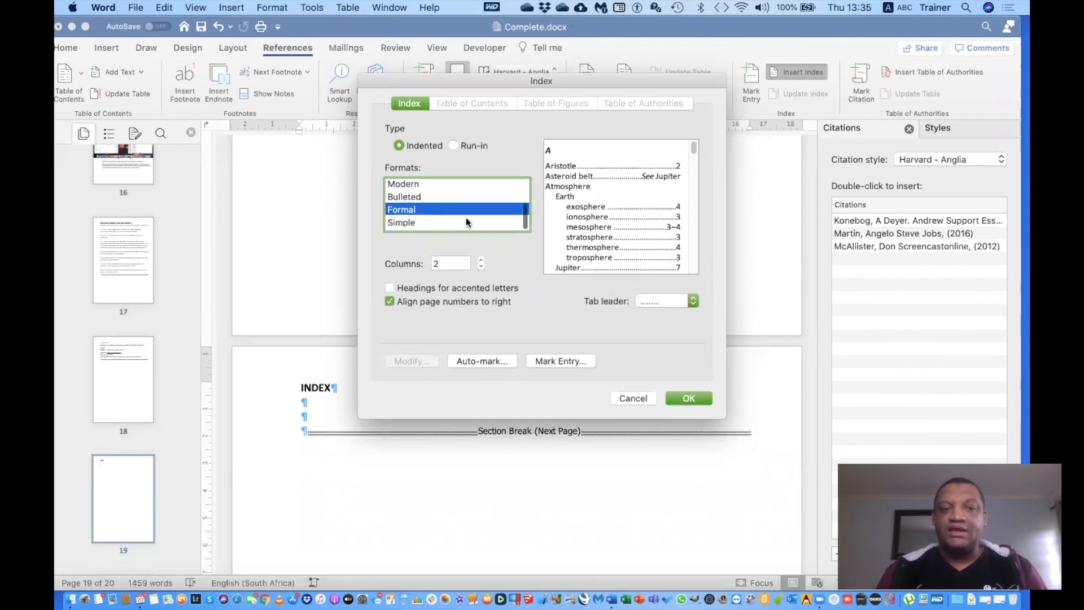
{"action": "left_click", "coordinate": [452, 145]}
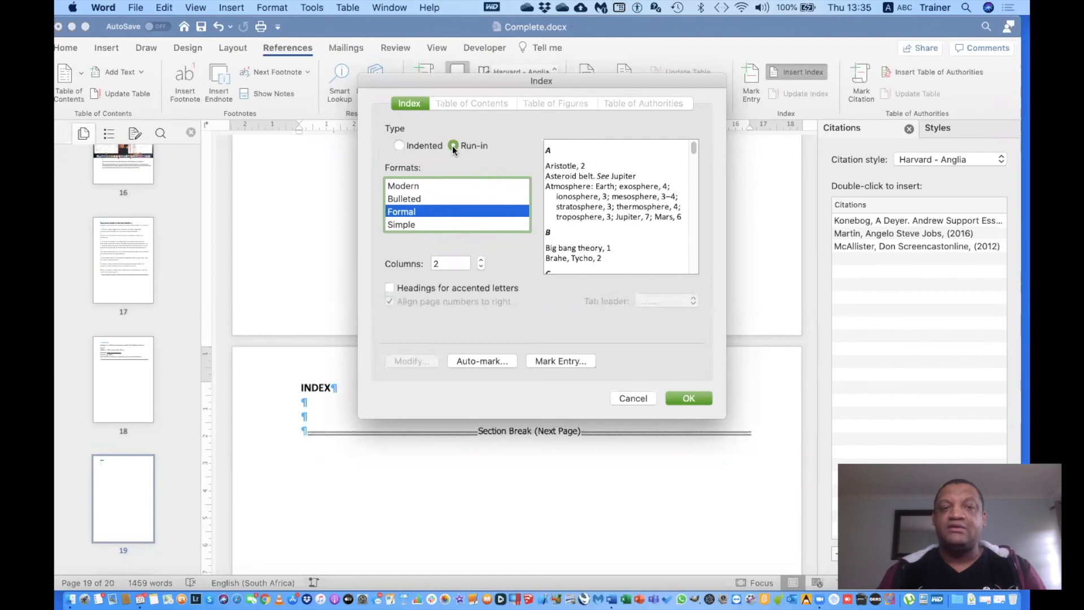
{"action": "left_click", "coordinate": [397, 146]}
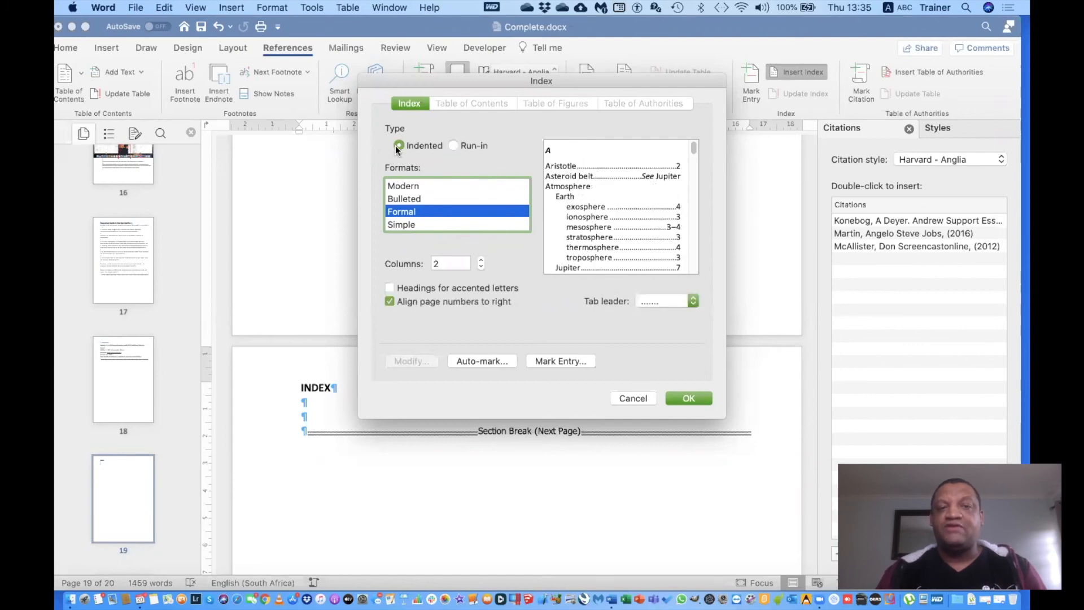
{"action": "left_click", "coordinate": [694, 301]}
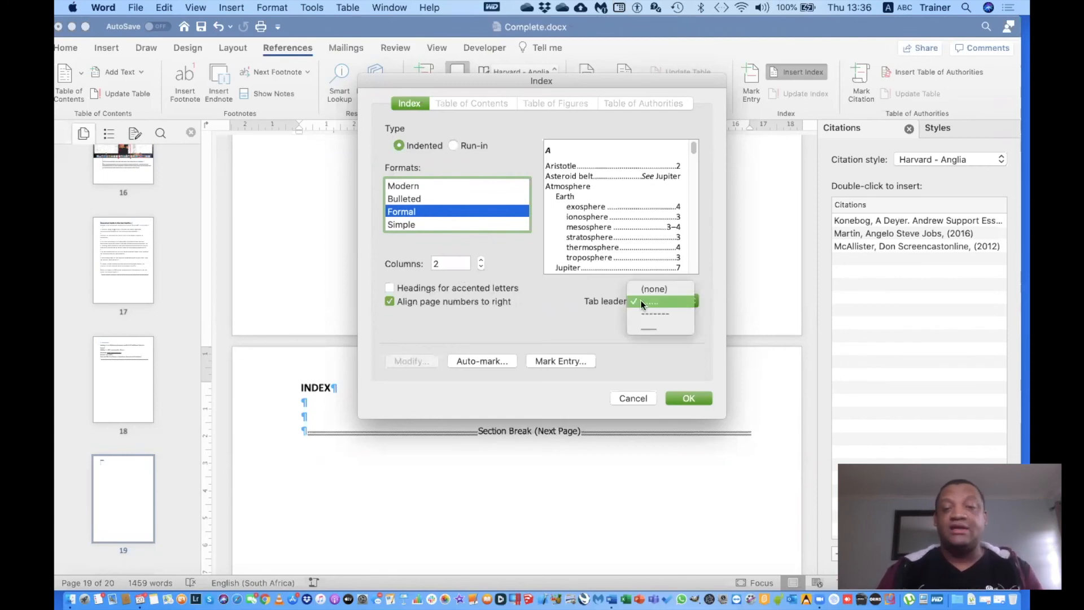
{"action": "left_click", "coordinate": [571, 313]}
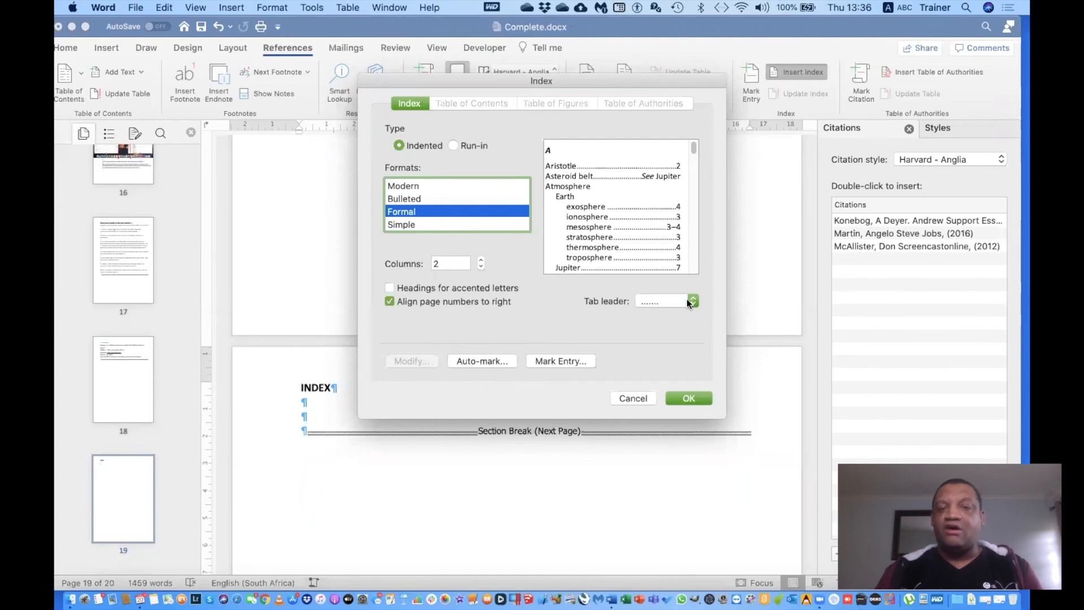
{"action": "left_click", "coordinate": [691, 399]}
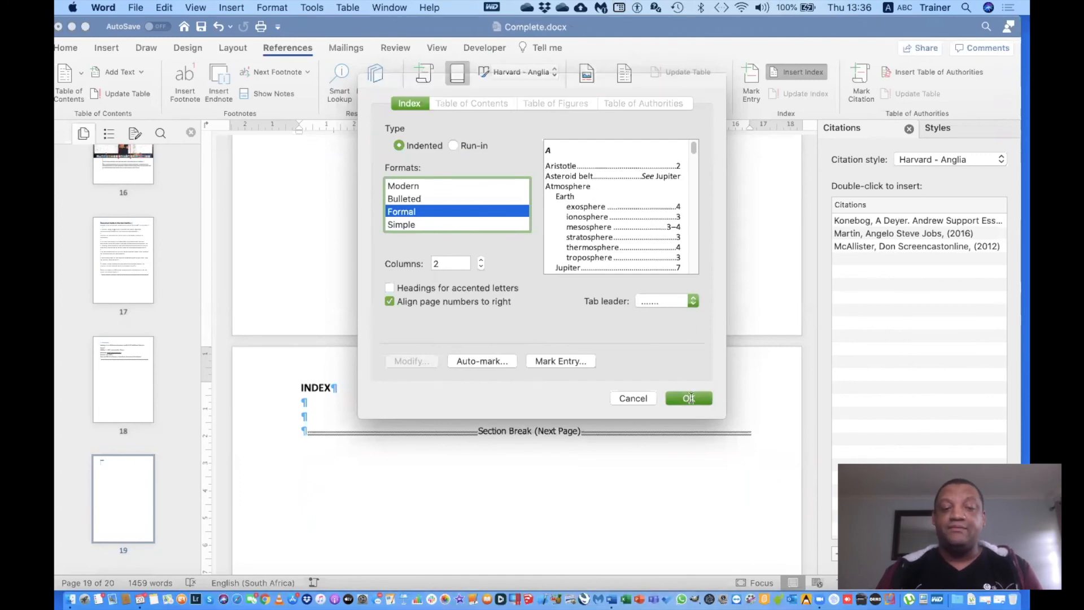
{"action": "scroll", "coordinate": [691, 398], "scroll_direction": "down", "scroll_amount": 5}
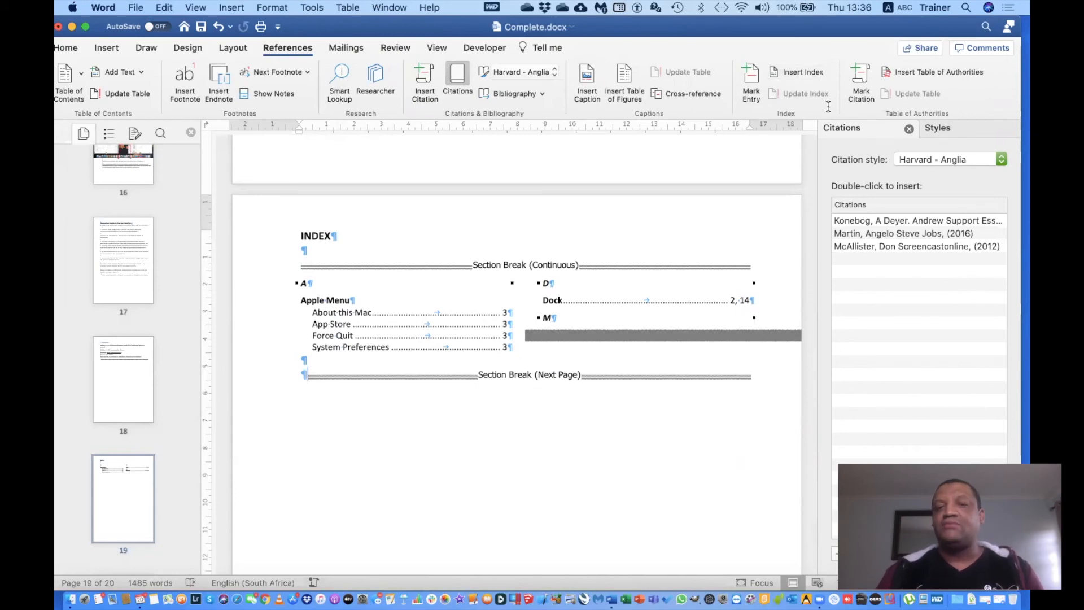
Step: Look back through the document from the index to the Navigation chapter and return to the index page
{"action": "scroll", "coordinate": [647, 253], "scroll_direction": "up", "scroll_amount": 2}
{"action": "scroll", "coordinate": [647, 253], "scroll_direction": "up", "scroll_amount": 10}
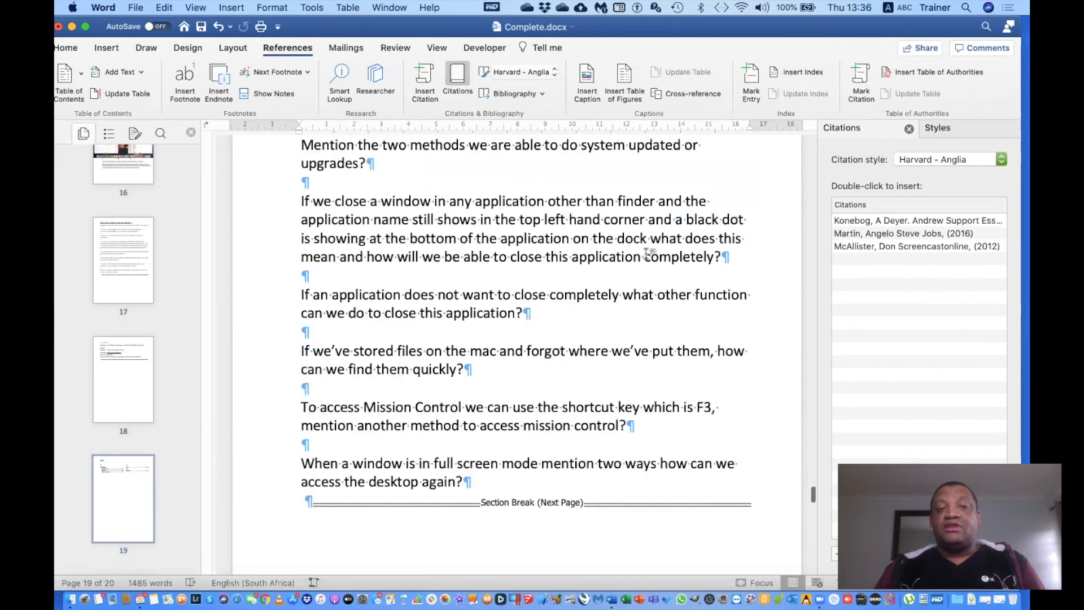
{"action": "scroll", "coordinate": [647, 254], "scroll_direction": "up", "scroll_amount": 10}
{"action": "scroll", "coordinate": [647, 254], "scroll_direction": "up", "scroll_amount": 10}
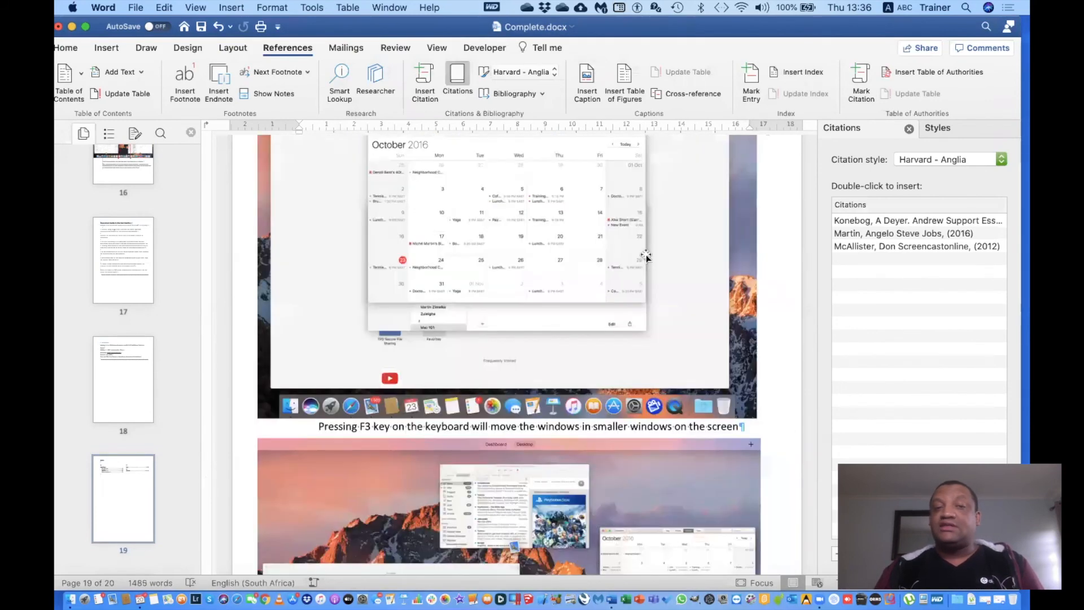
{"action": "scroll", "coordinate": [647, 254], "scroll_direction": "up", "scroll_amount": 2}
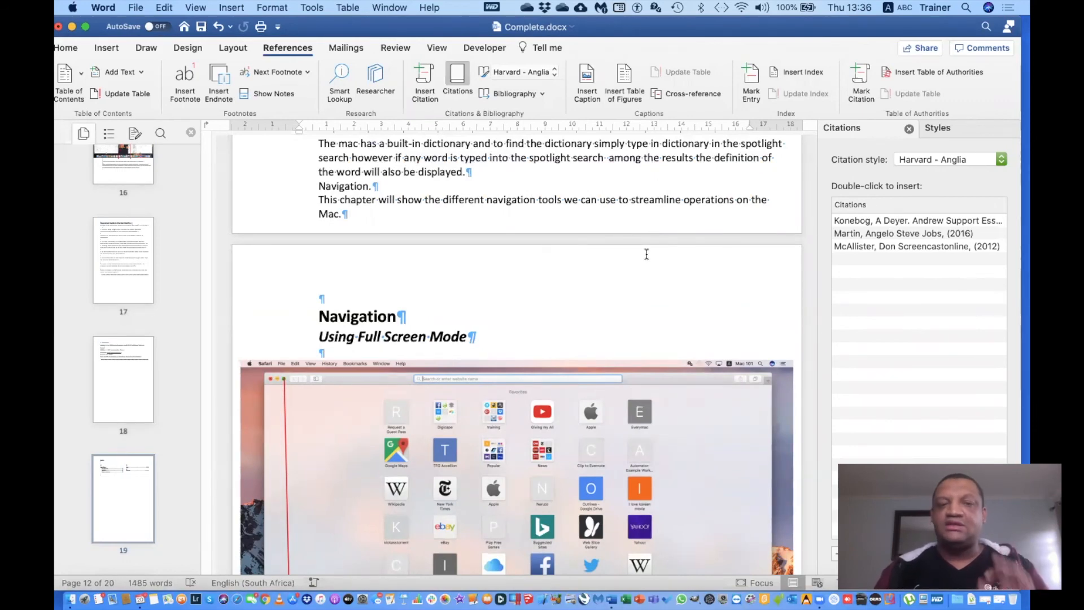
{"action": "scroll", "coordinate": [647, 254], "scroll_direction": "down", "scroll_amount": 15}
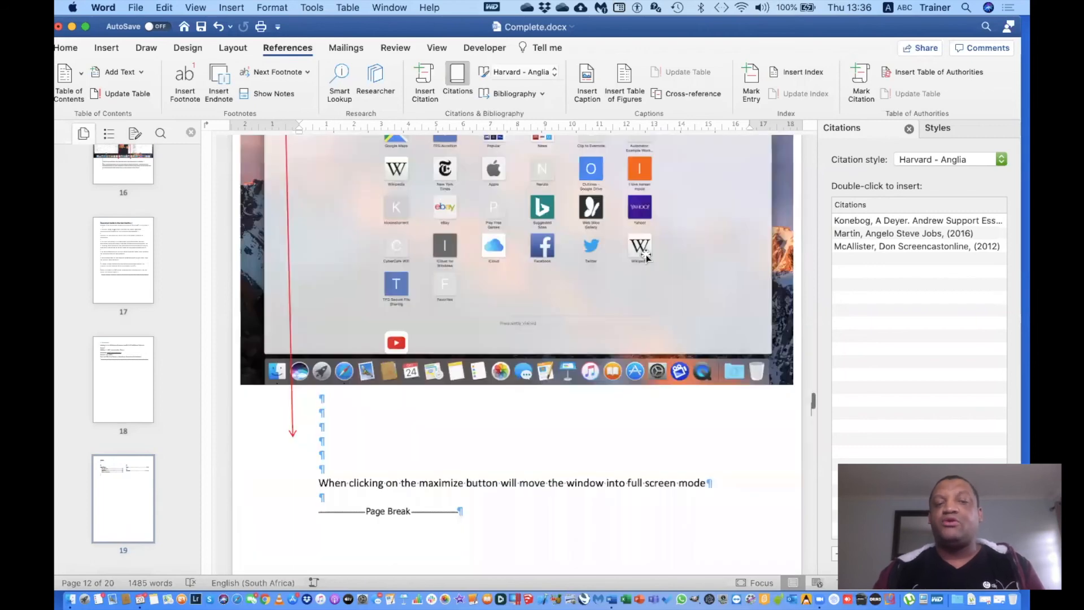
{"action": "scroll", "coordinate": [647, 254], "scroll_direction": "down", "scroll_amount": 15}
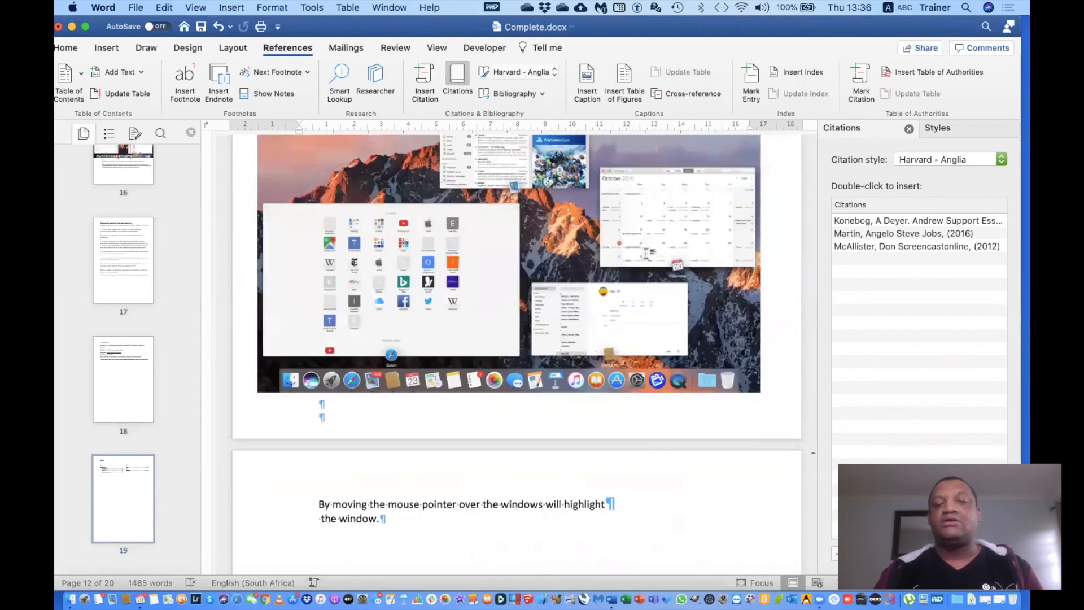
{"action": "scroll", "coordinate": [646, 254], "scroll_direction": "down", "scroll_amount": 20}
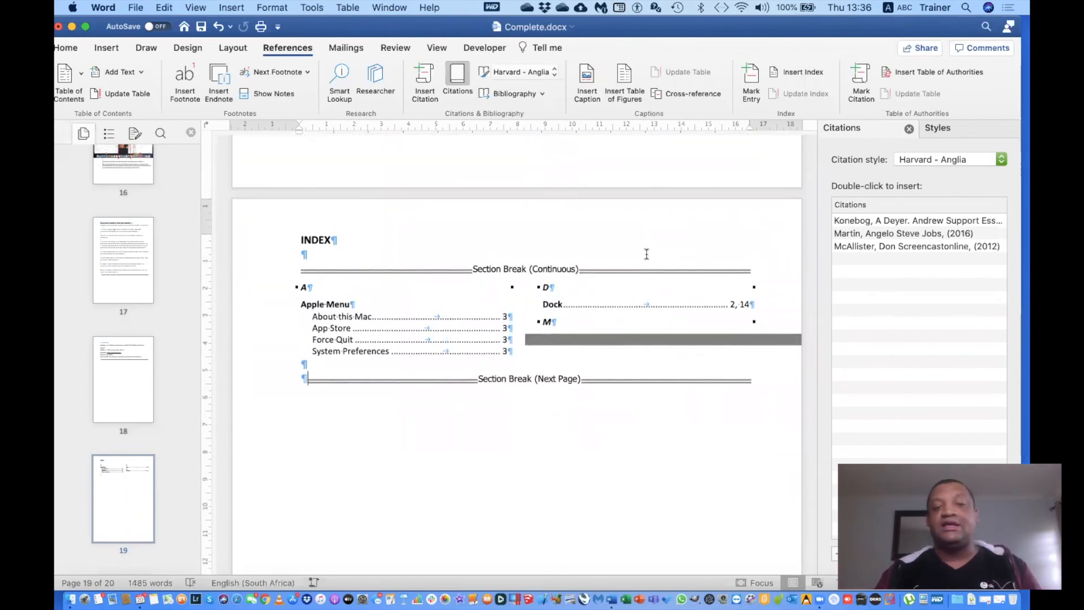
Step: Delete the INDEX heading together with the generated index on the page after the bibliography
{"action": "left_click", "coordinate": [521, 357]}
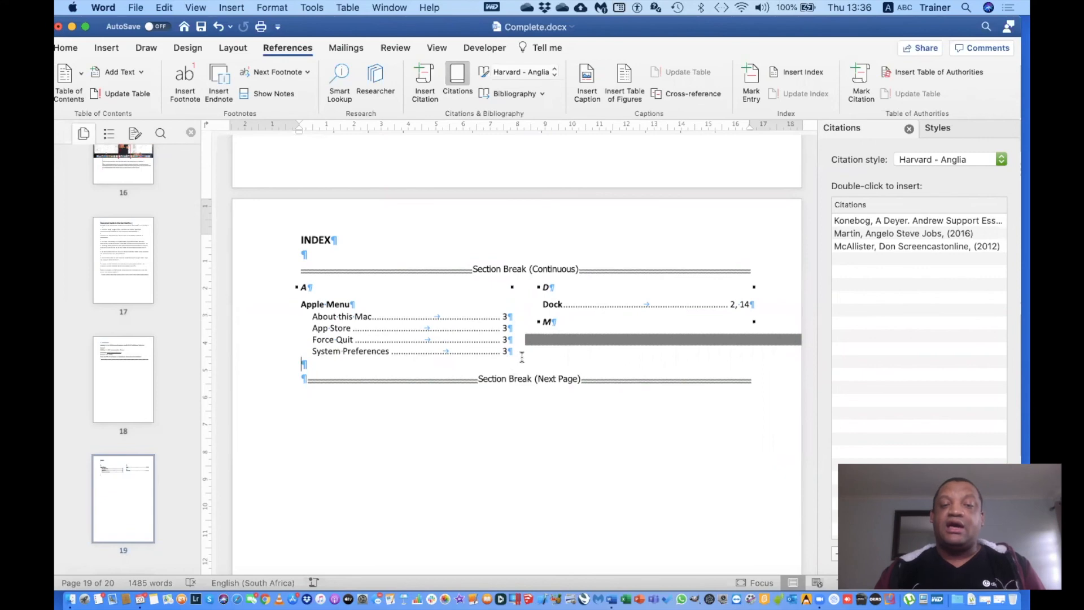
{"action": "left_click_drag", "start_coordinate": [522, 357], "coordinate": [286, 245]}
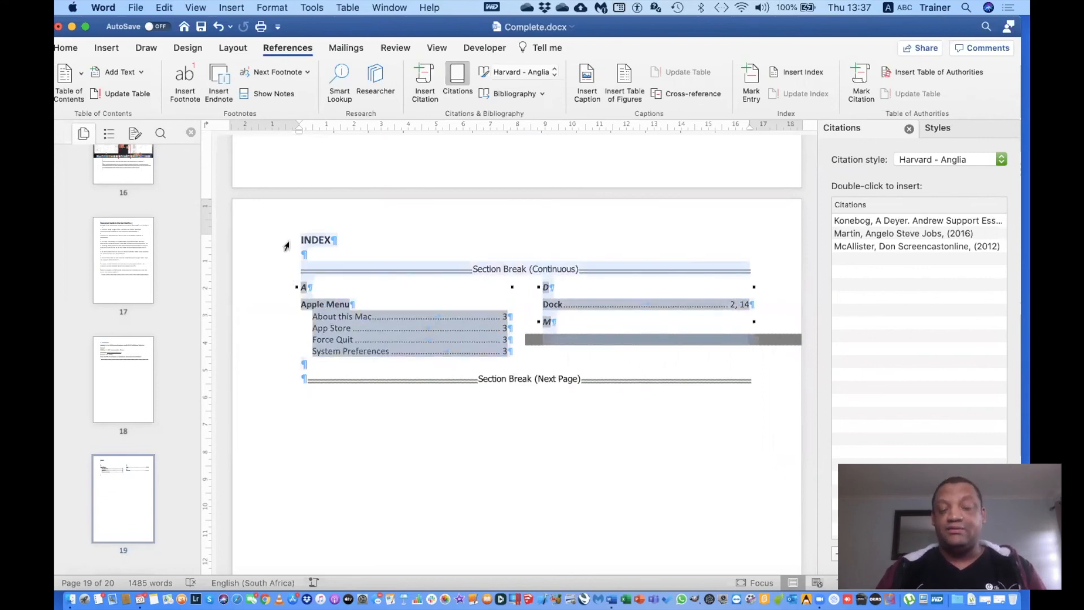
{"action": "key", "text": "BackSpace"}
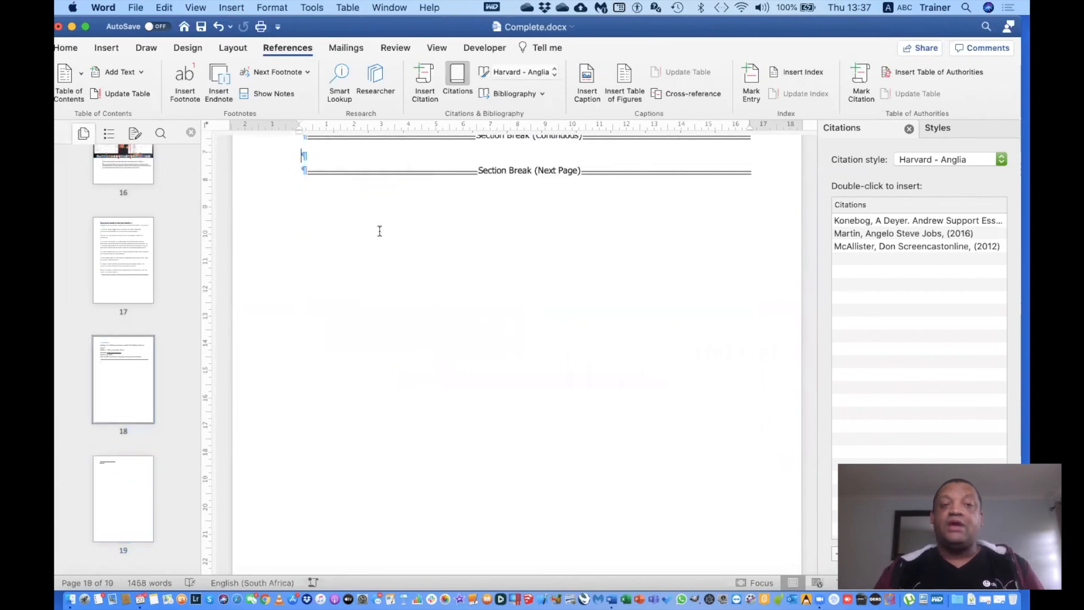
Step: Return to the User Interface (Front-End) page and open Find and Replace, ready for a search term
{"action": "scroll", "coordinate": [378, 232], "scroll_direction": "up", "scroll_amount": 5}
{"action": "scroll", "coordinate": [379, 230], "scroll_direction": "up", "scroll_amount": 20}
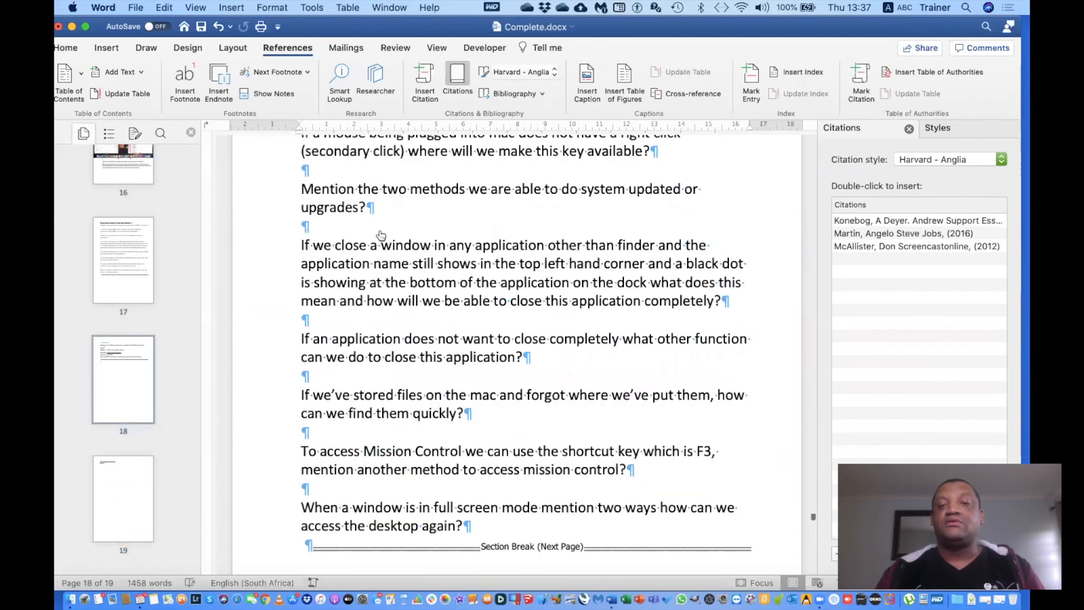
{"action": "scroll", "coordinate": [379, 231], "scroll_direction": "down", "scroll_amount": 10}
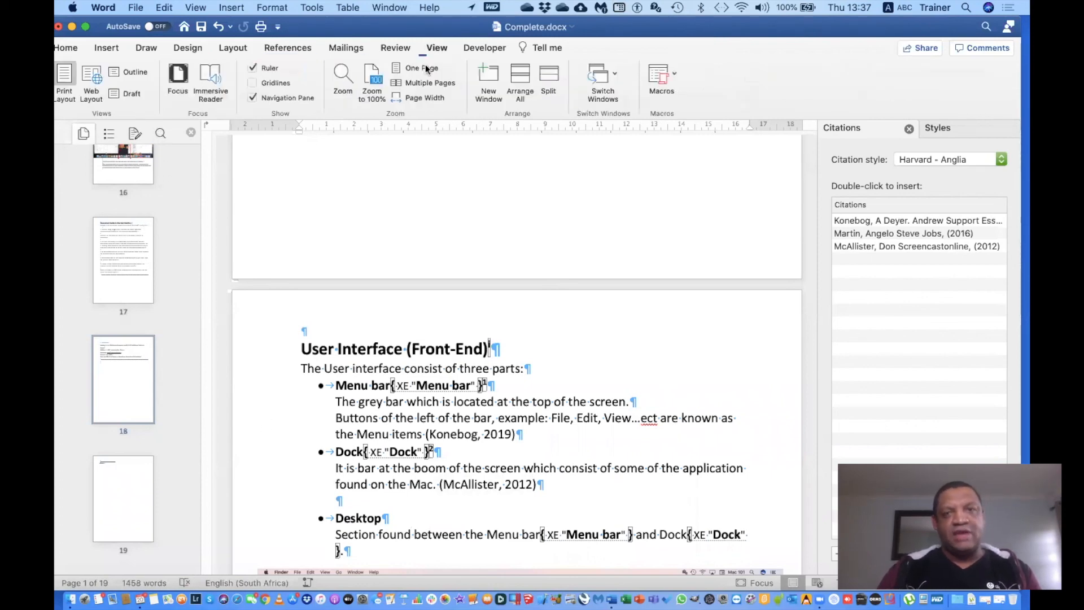
{"action": "left_click_drag", "start_coordinate": [997, 28], "coordinate": [997, 87]}
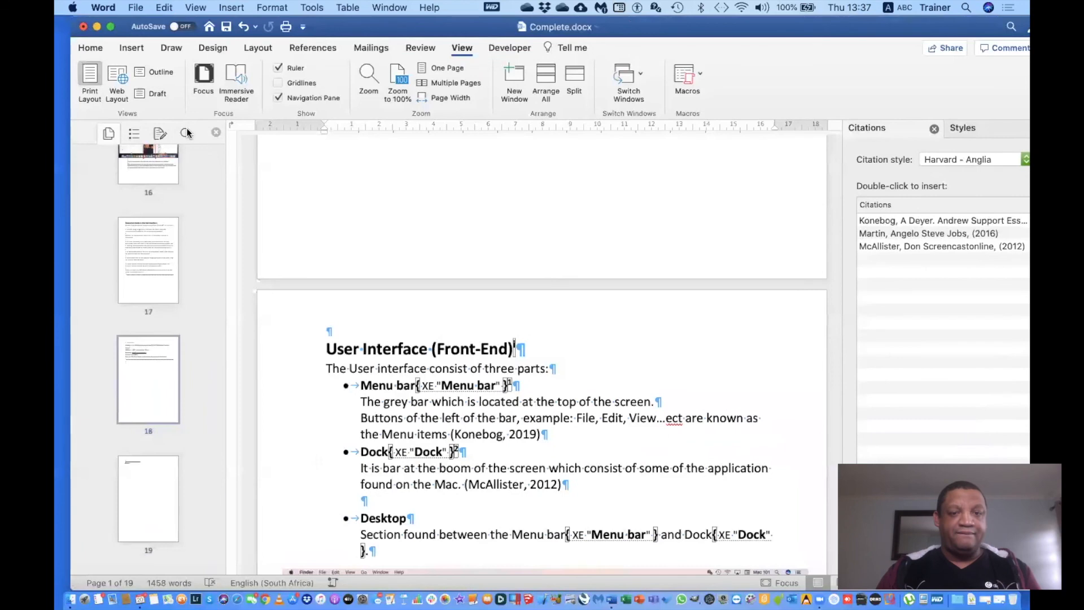
{"action": "left_click", "coordinate": [187, 132]}
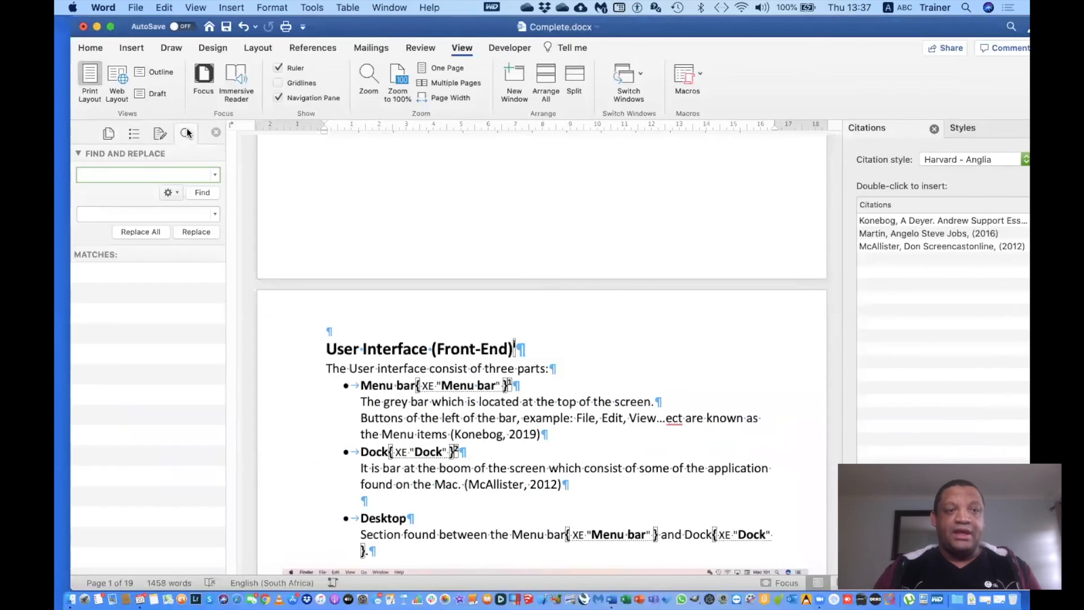
{"action": "left_click", "coordinate": [740, 7]}
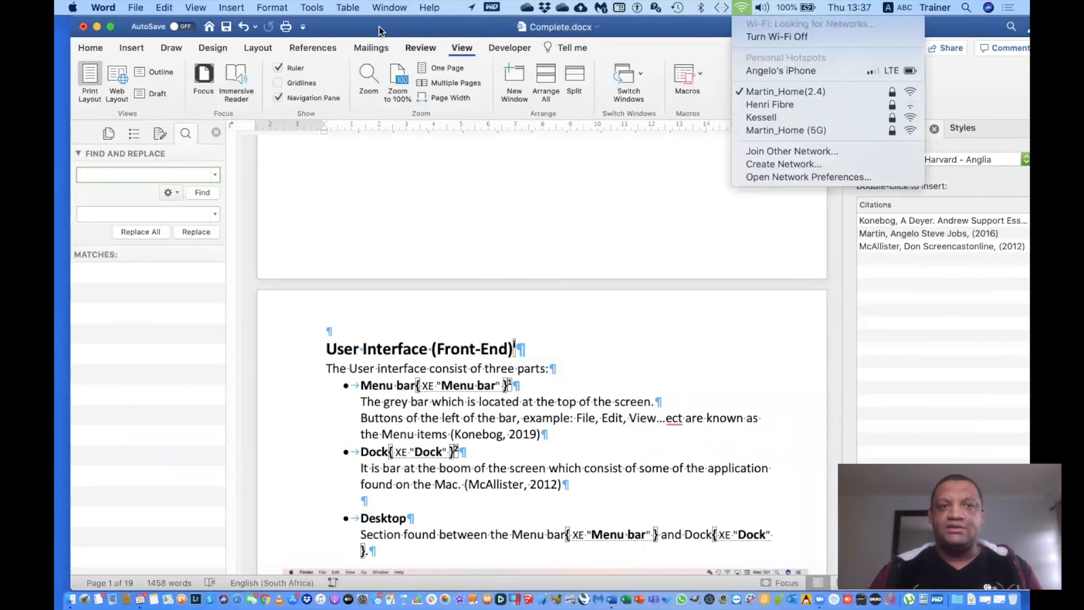
{"action": "left_click", "coordinate": [192, 130]}
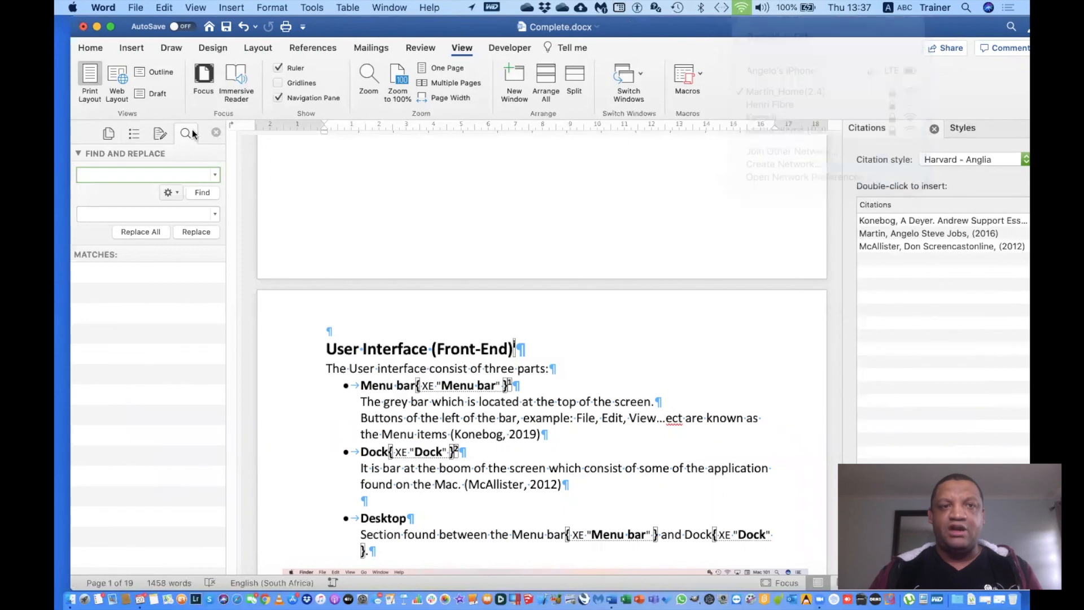
{"action": "left_click", "coordinate": [129, 173]}
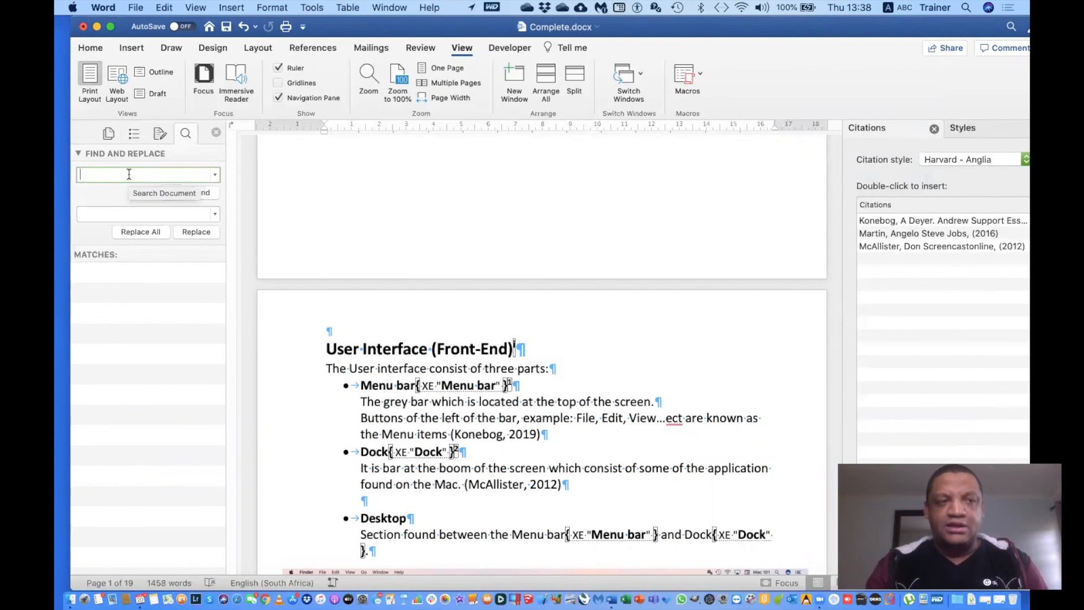
Step: Remove all index entry fields from the document by replacing every match of "^d XE" with nothing
{"action": "type", "text": "^"}
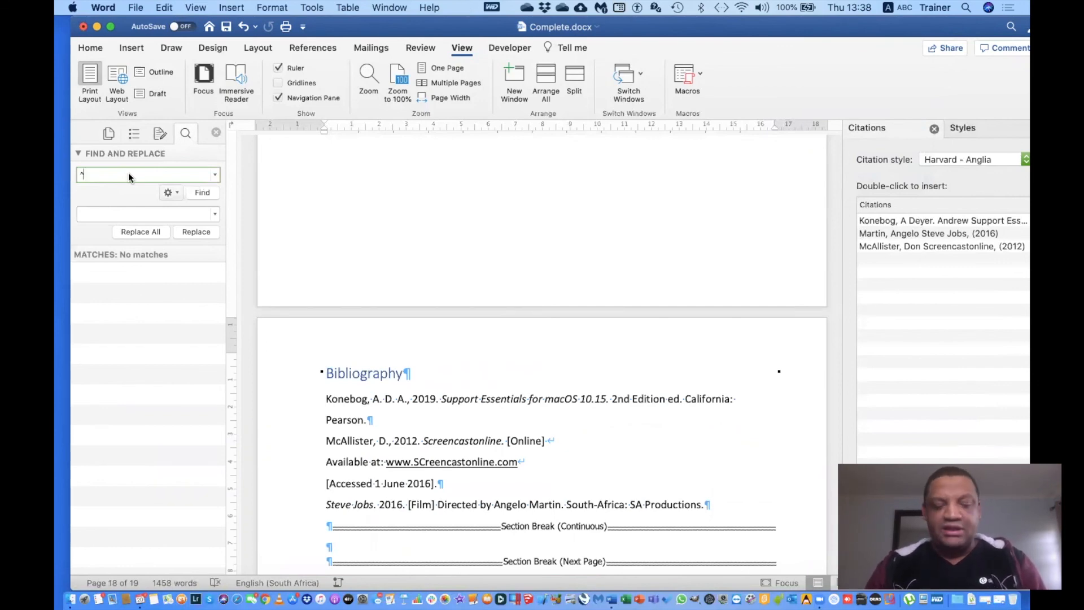
{"action": "type", "text": "d"}
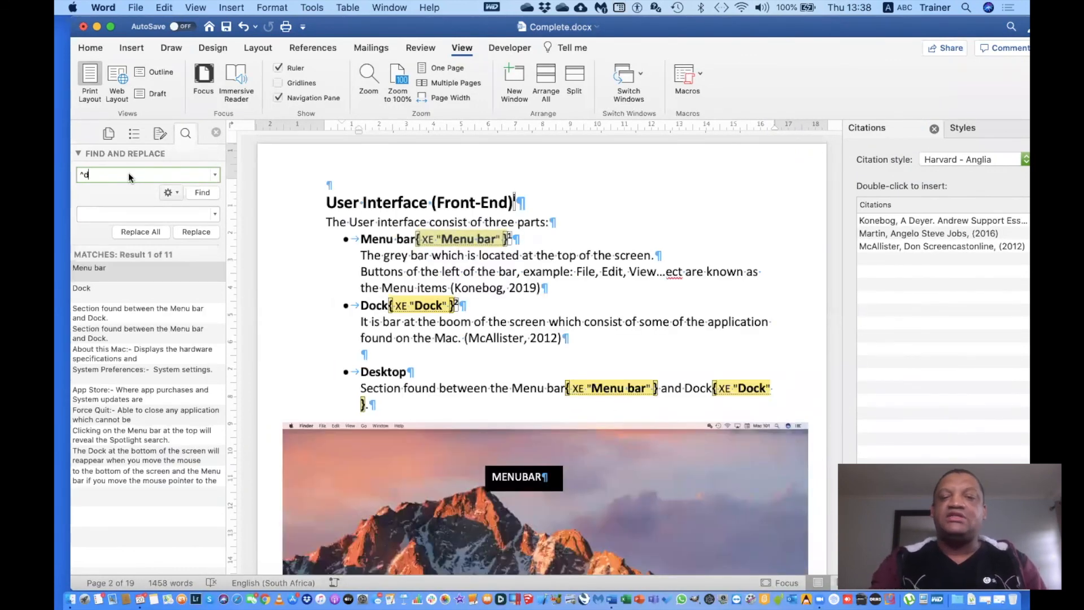
{"action": "type", "text": " XE"}
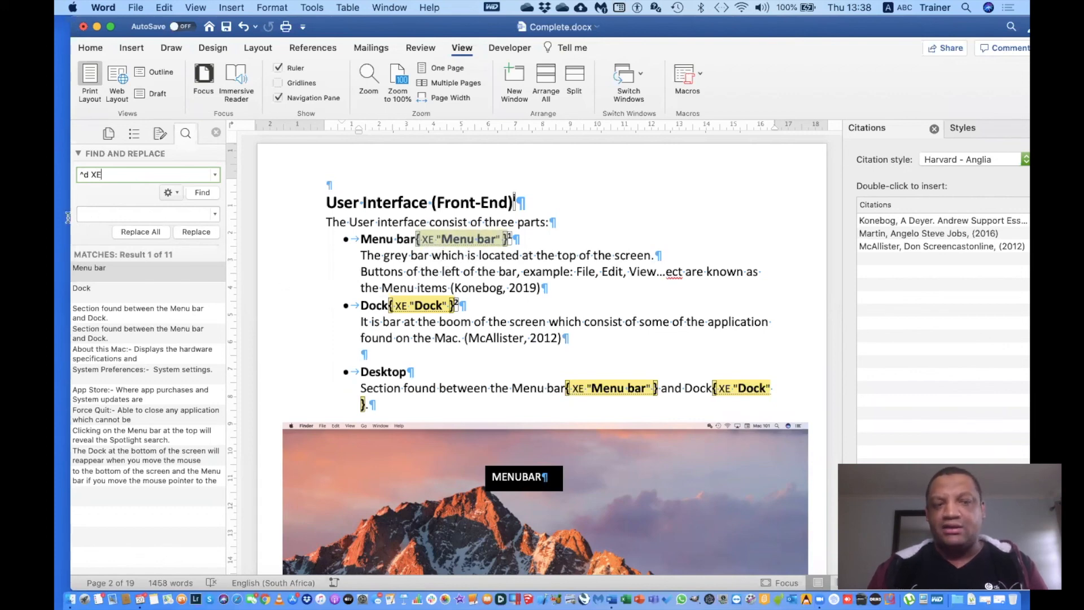
{"action": "left_click", "coordinate": [136, 232]}
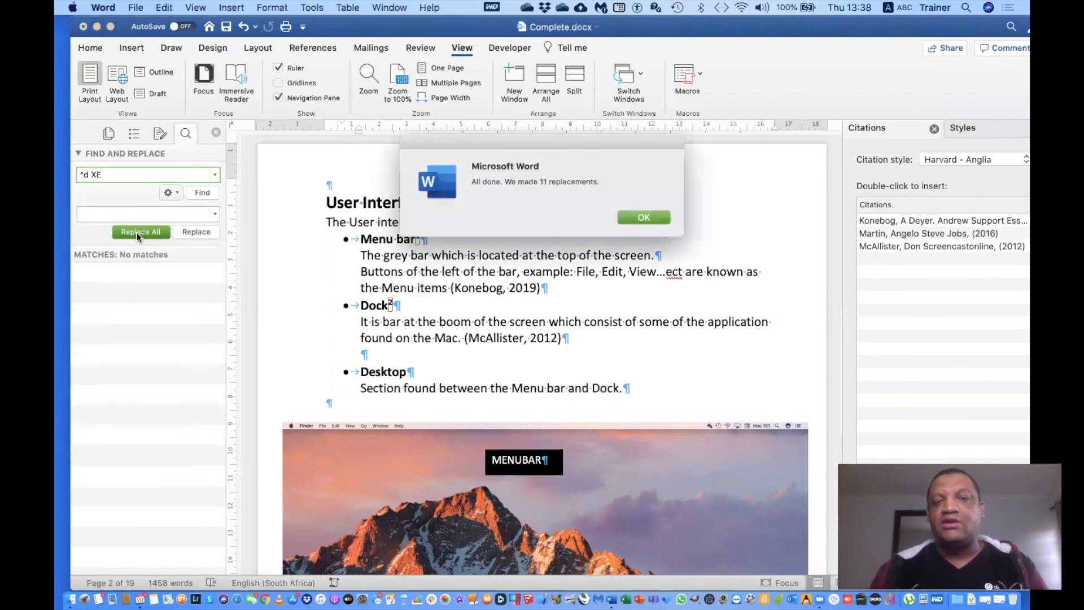
{"action": "left_click", "coordinate": [633, 215]}
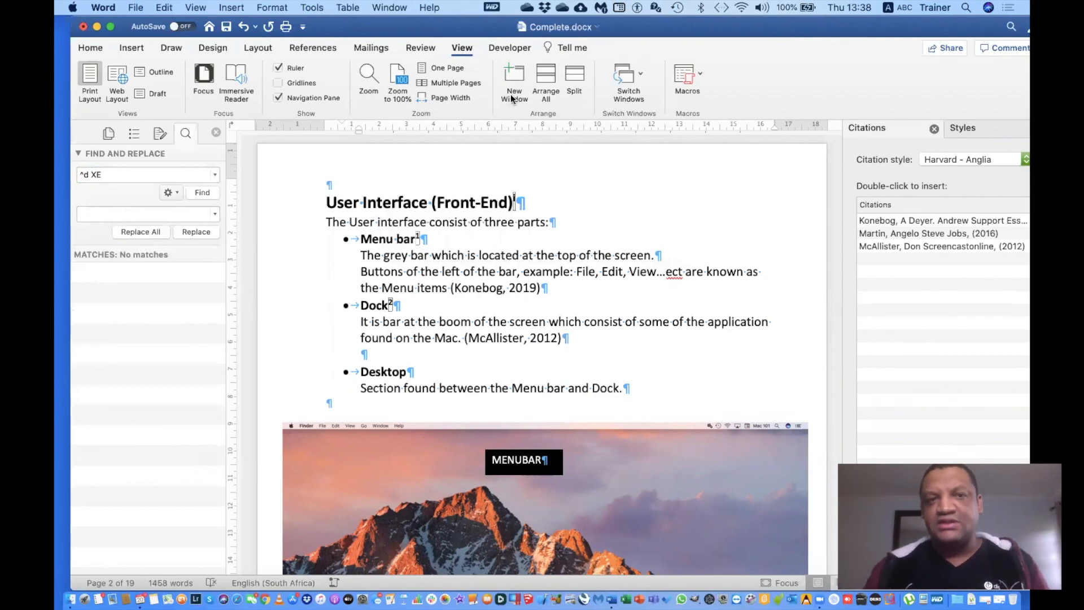
{"action": "left_click", "coordinate": [316, 49]}
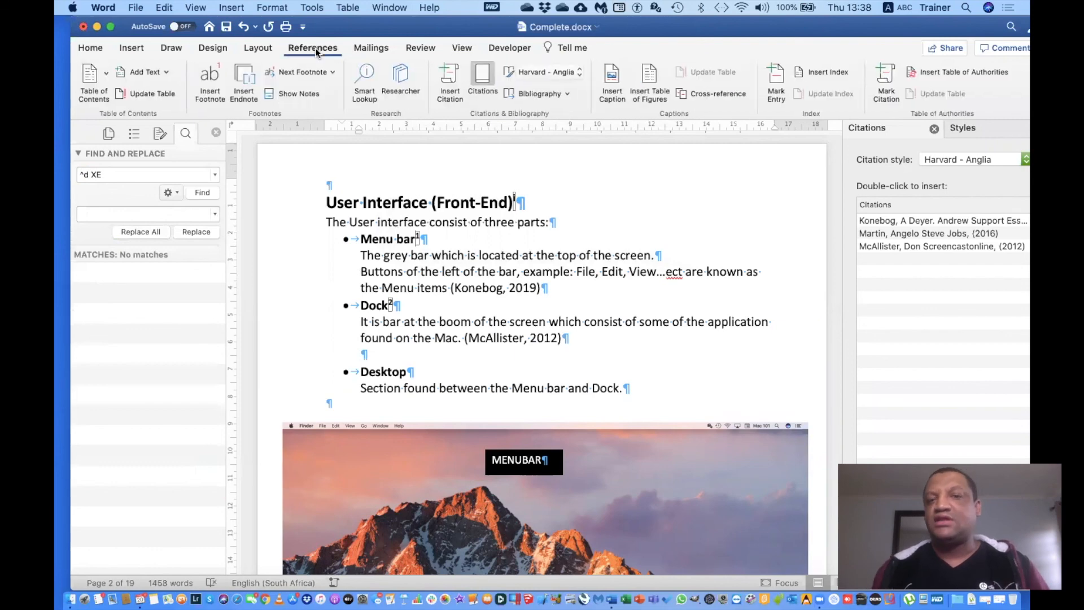